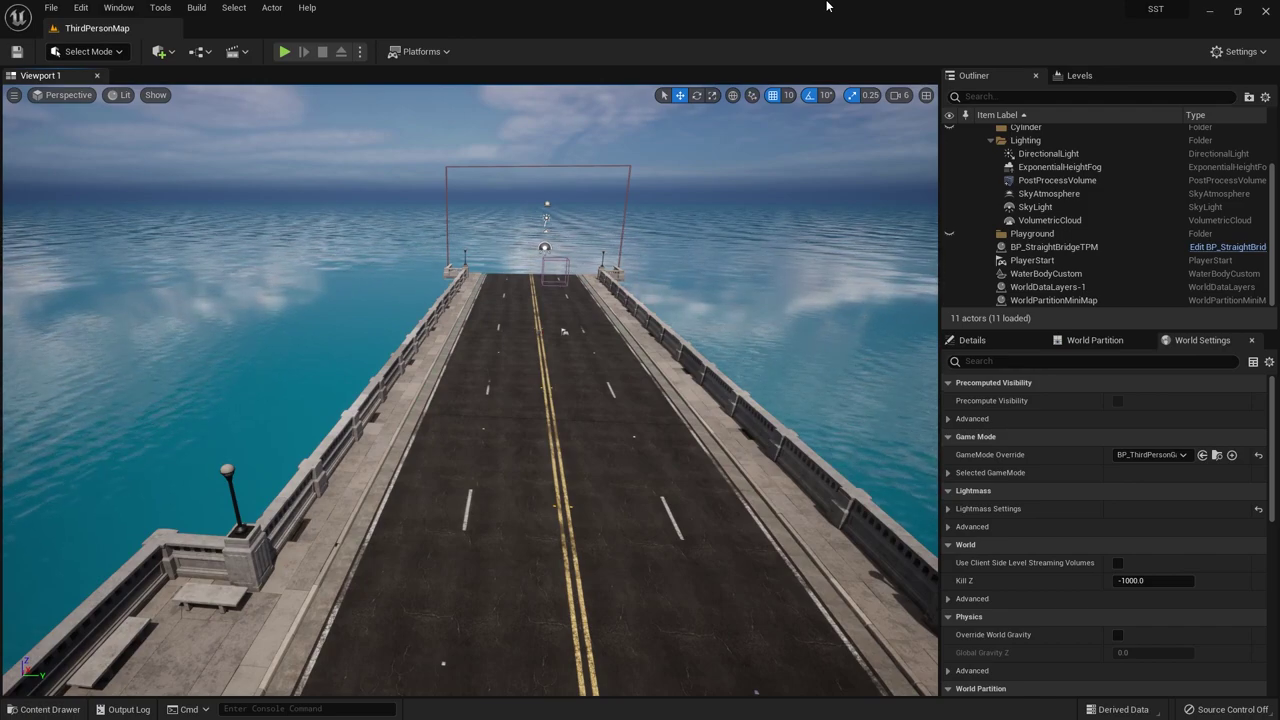
# Step: Orbit the level view around the bridge to look across the water
pyautogui.moveTo(564, 330); pyautogui.dragTo(541, 350, button='right')
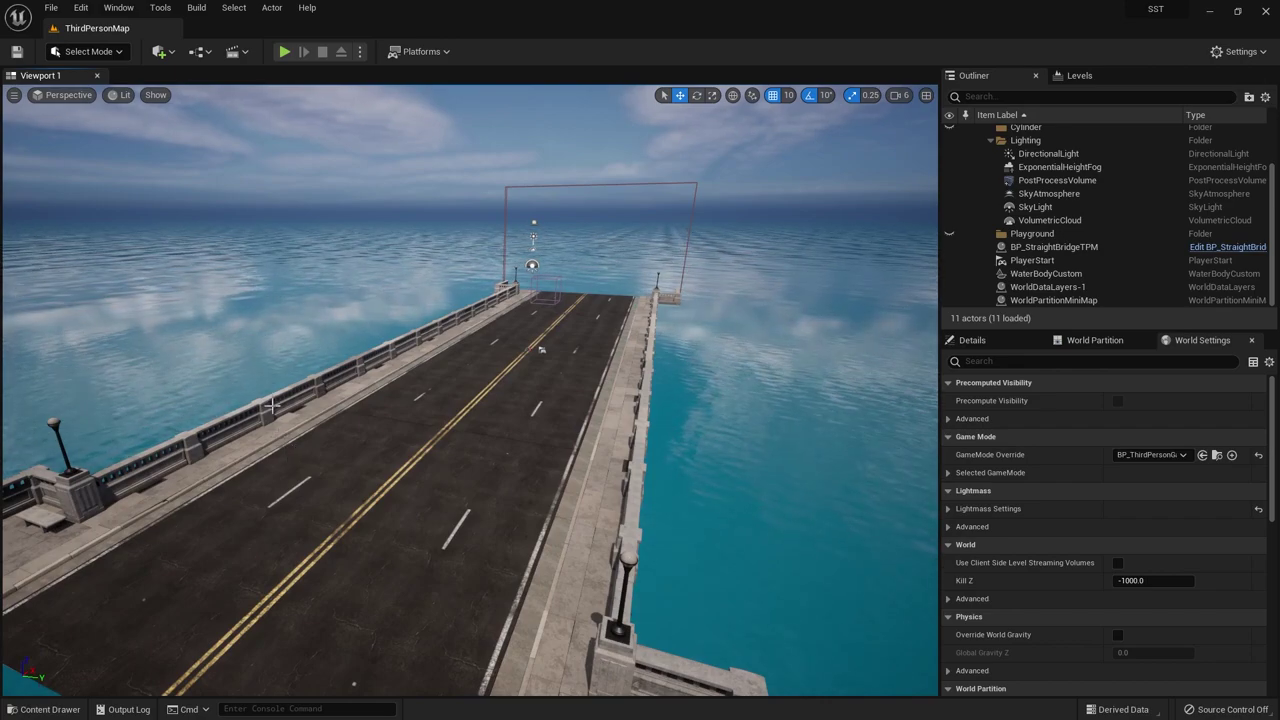
pyautogui.moveTo(541, 350)
pyautogui.mouseDown(button='right')
pyautogui.moveTo(499, 308)
pyautogui.moveTo(534, 320)
pyautogui.mouseUp(button='right')
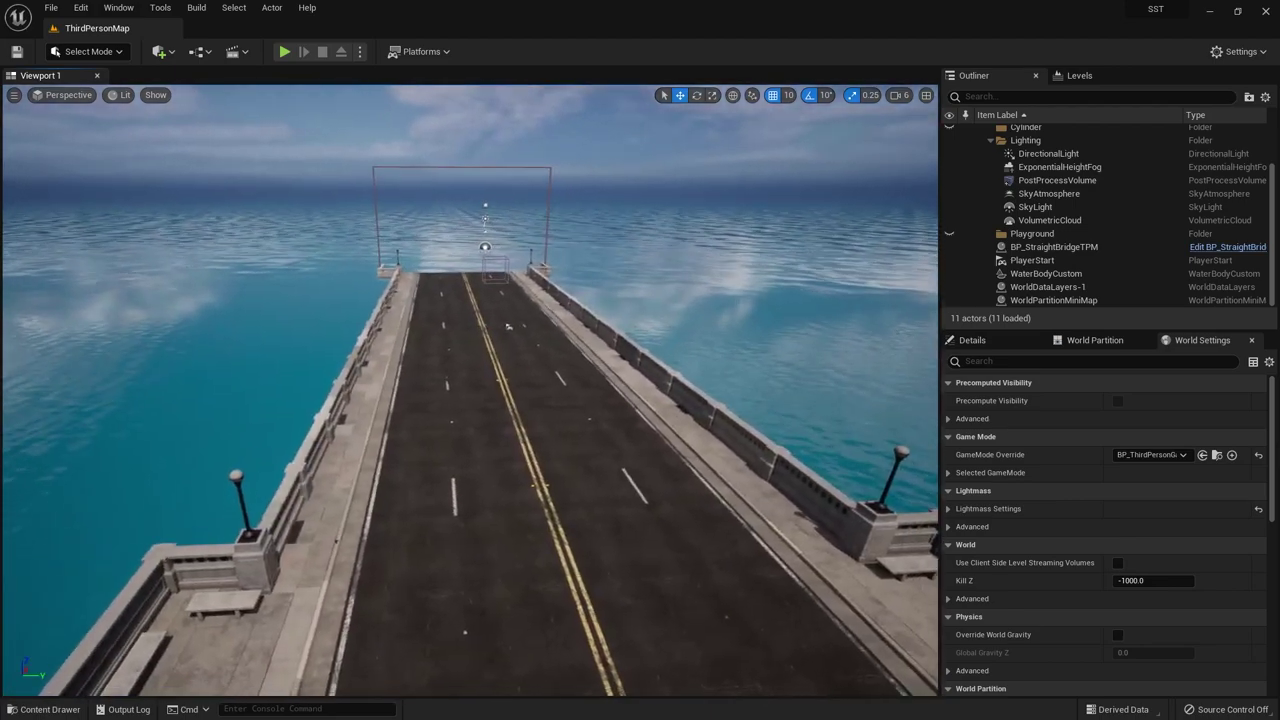
pyautogui.moveTo(410, 290); pyautogui.dragTo(410, 290, button='right')
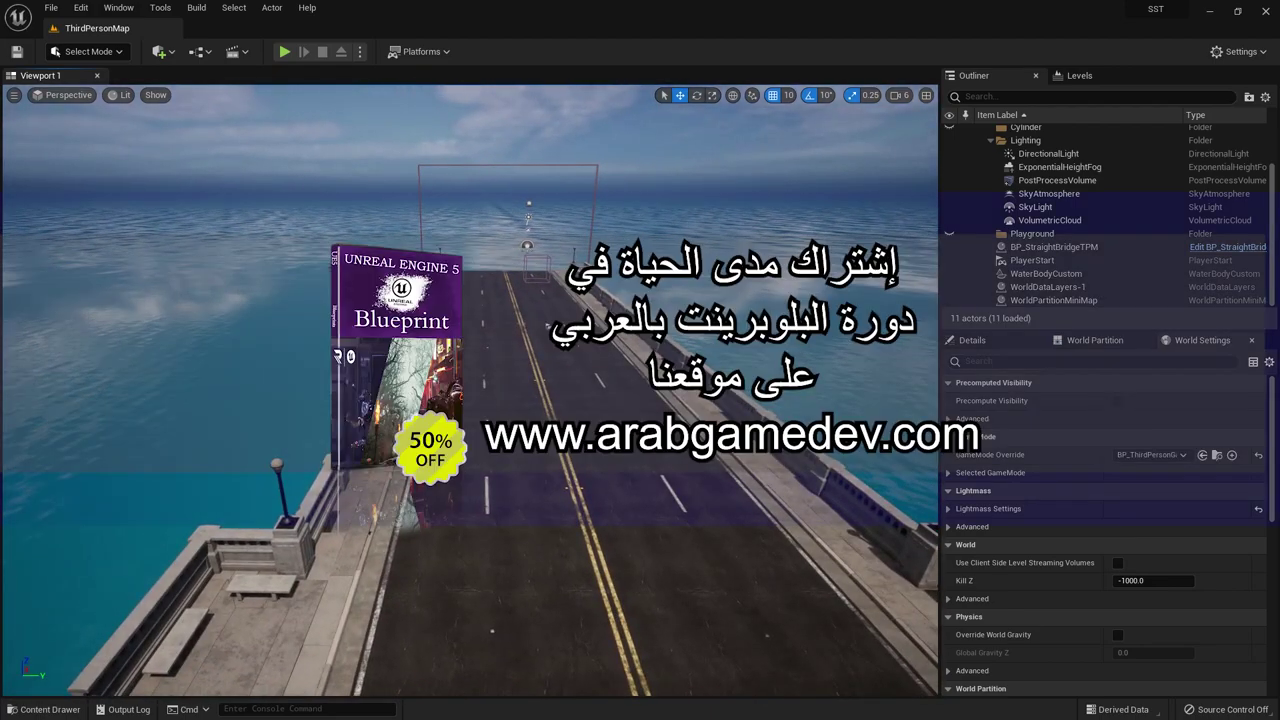
pyautogui.moveTo(568, 183)
pyautogui.mouseDown(button='right')
pyautogui.moveTo(545, 192)
pyautogui.moveTo(588, 220)
pyautogui.mouseUp(button='right')
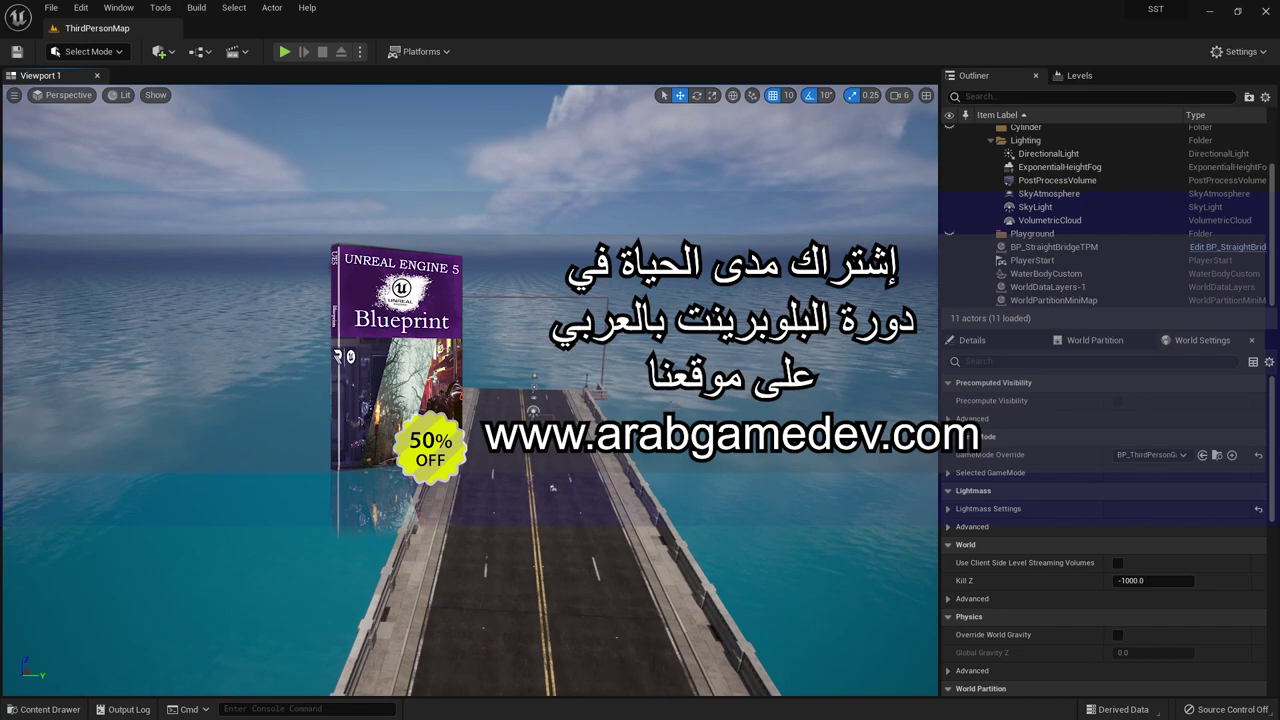
# Step: Create a folder named HUD under Content/ThirdPerson and open it
pyautogui.hotkey('ctrl', 'space')
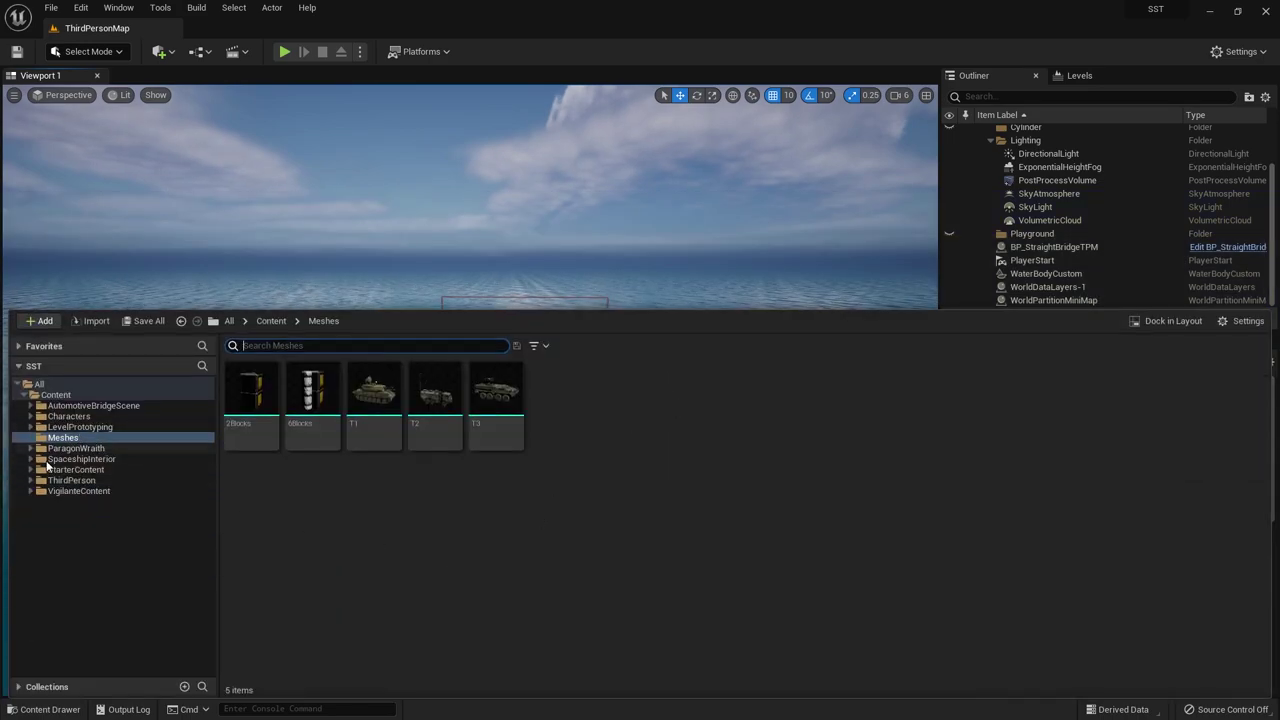
pyautogui.click(24, 482)
pyautogui.click(27, 481)
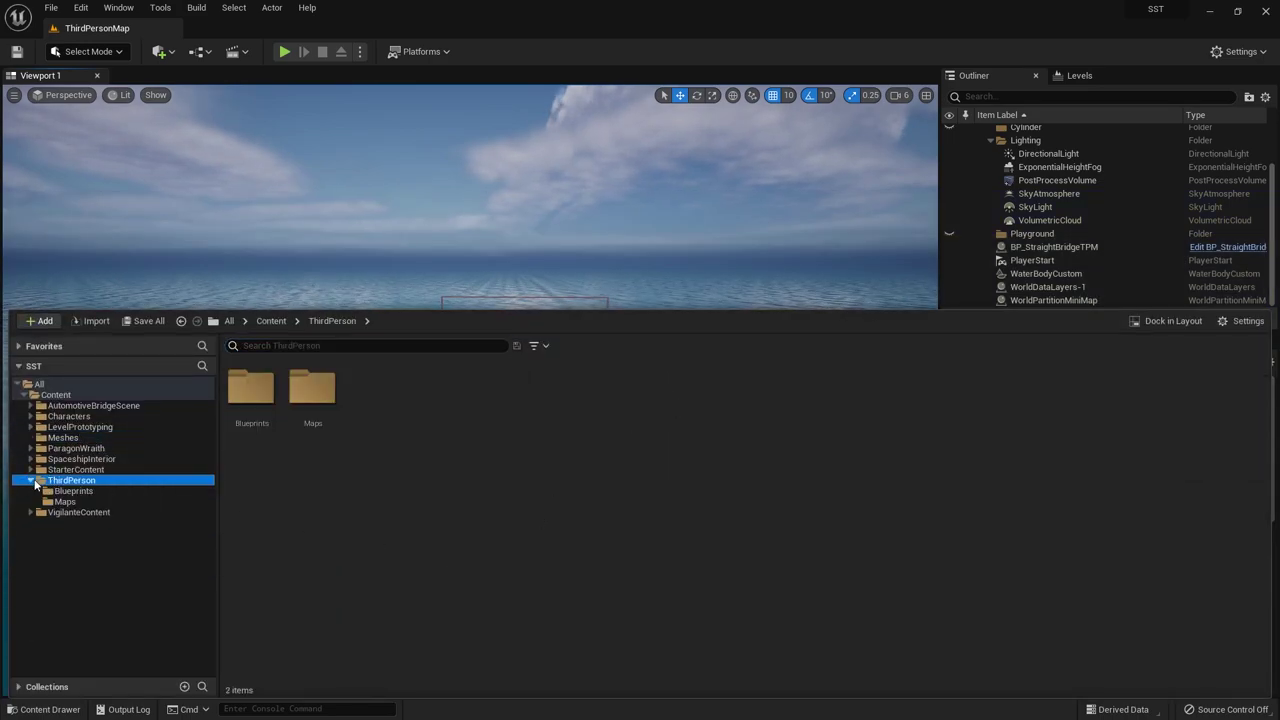
pyautogui.rightClick(416, 410)
pyautogui.moveTo(466, 680)
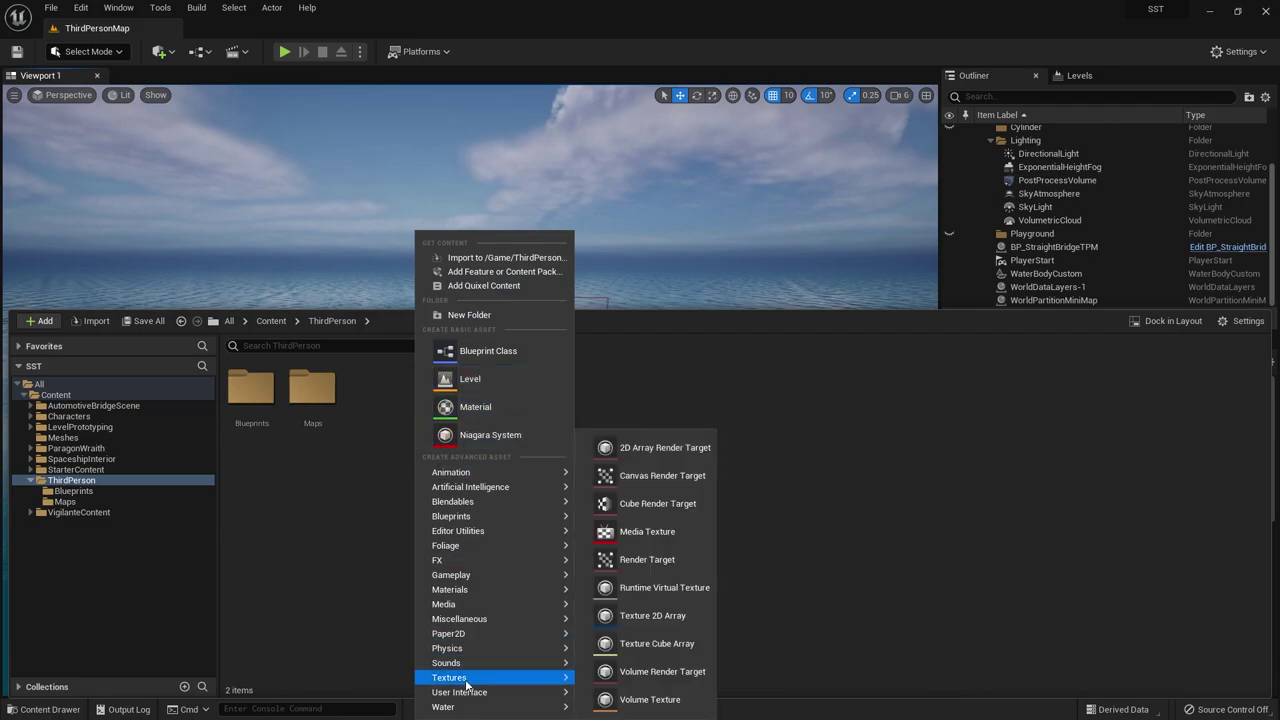
pyautogui.click(470, 316)
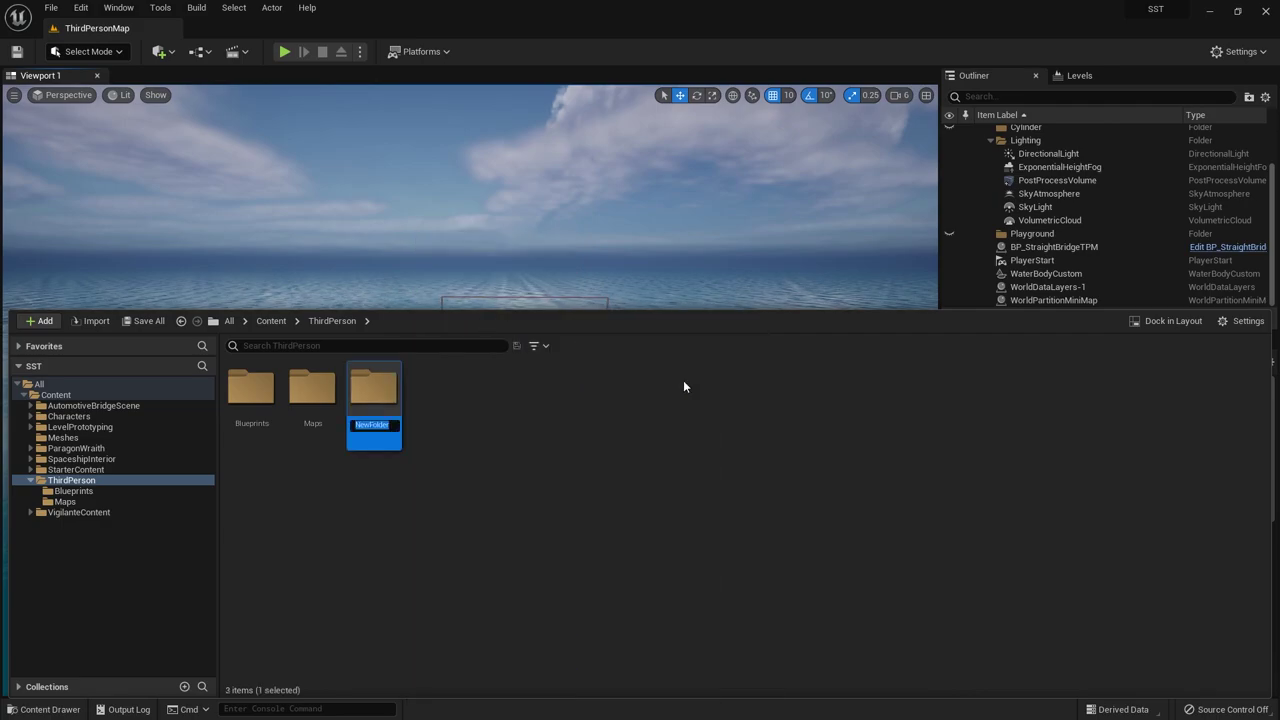
pyautogui.write('HUD')
pyautogui.press('Return')
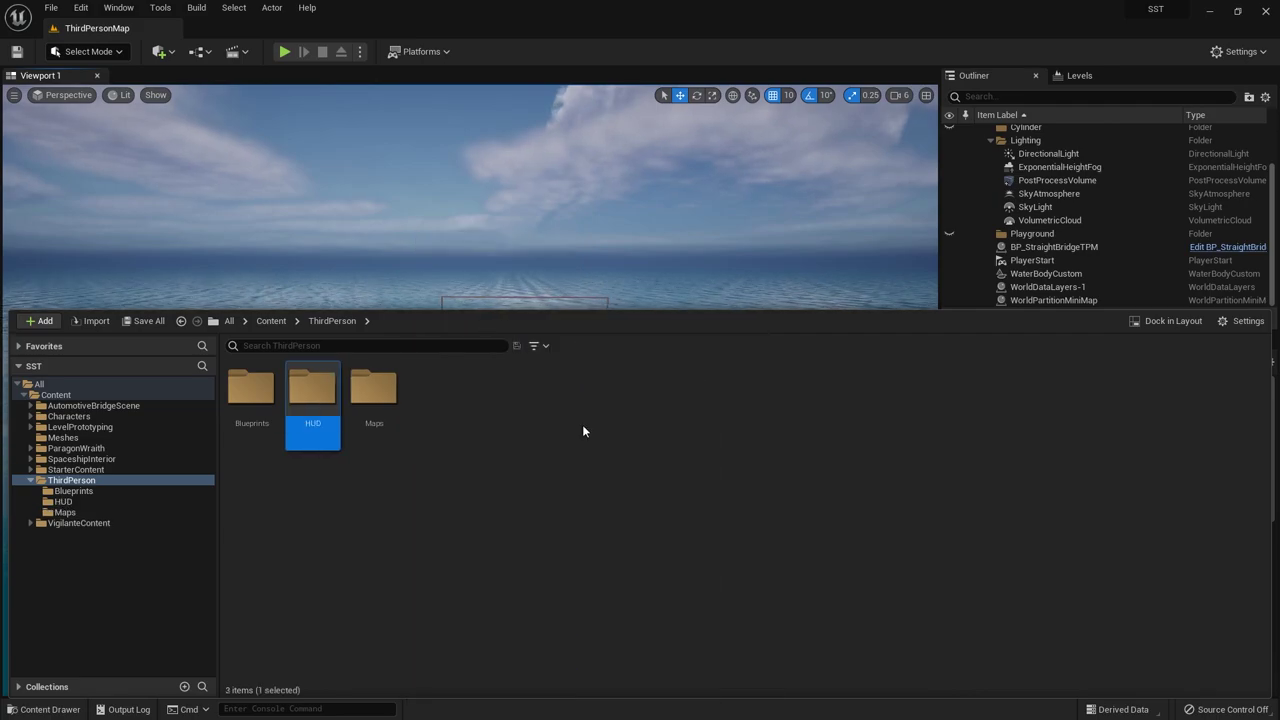
pyautogui.doubleClick(313, 395)
# Step: Add a Widget Blueprint based on User Widget to HUD and name it GameHUD
pyautogui.rightClick(427, 512)
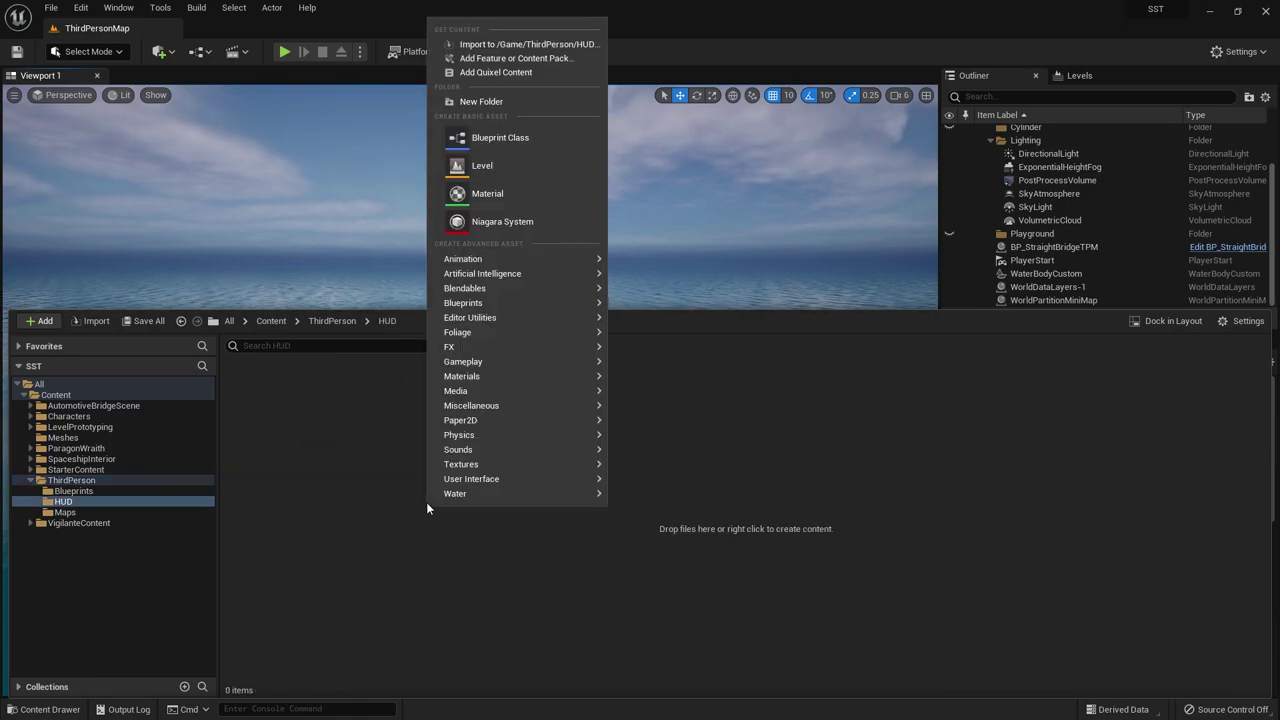
pyautogui.click(188, 478)
pyautogui.rightClick(397, 481)
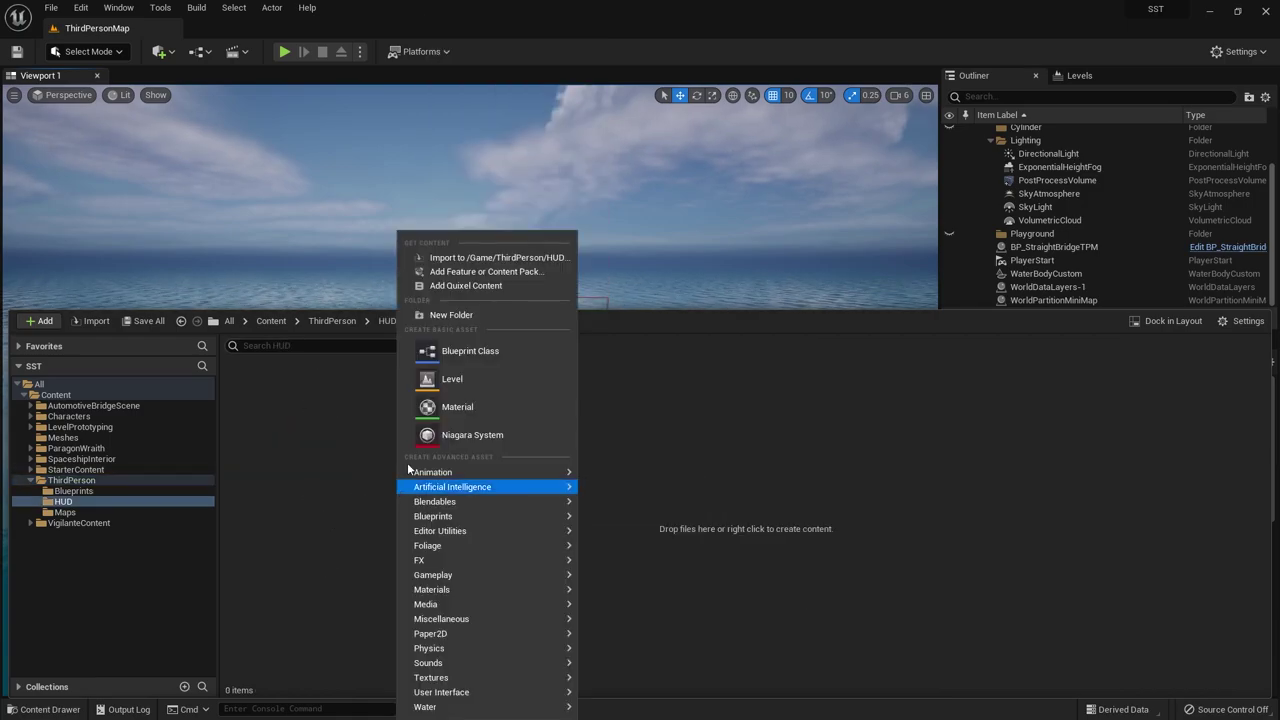
pyautogui.moveTo(425, 706)
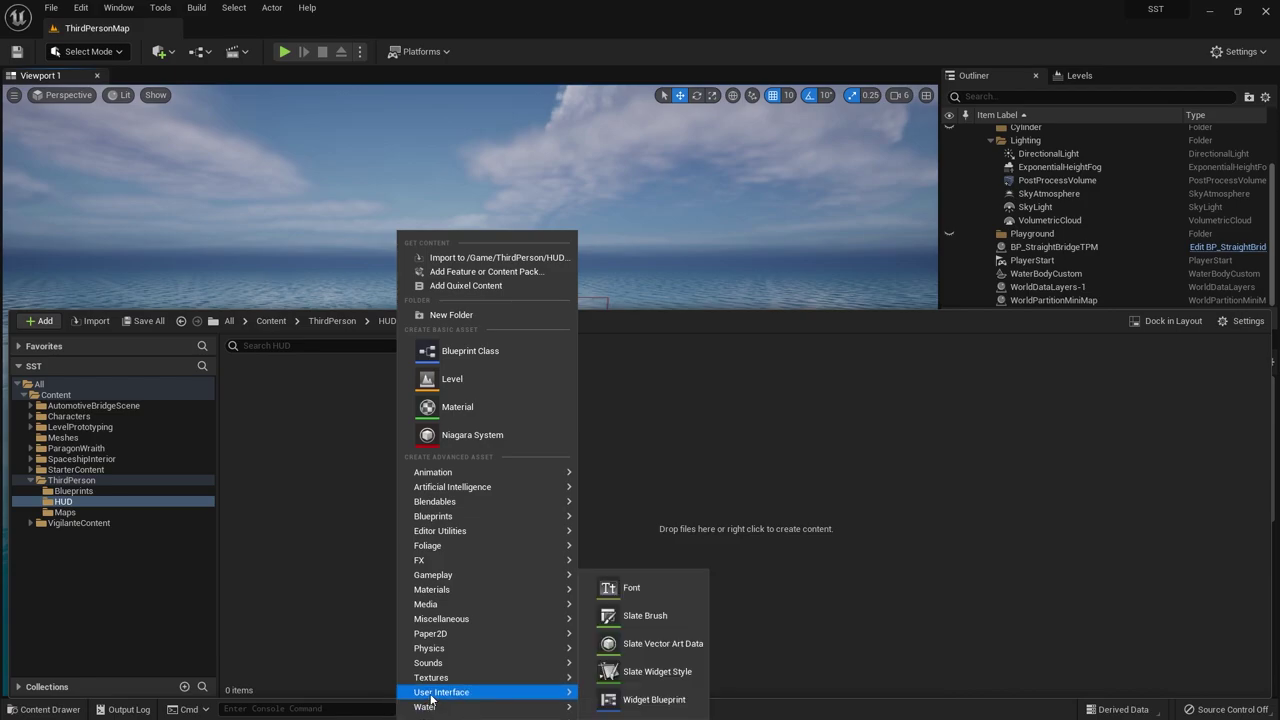
pyautogui.click(688, 705)
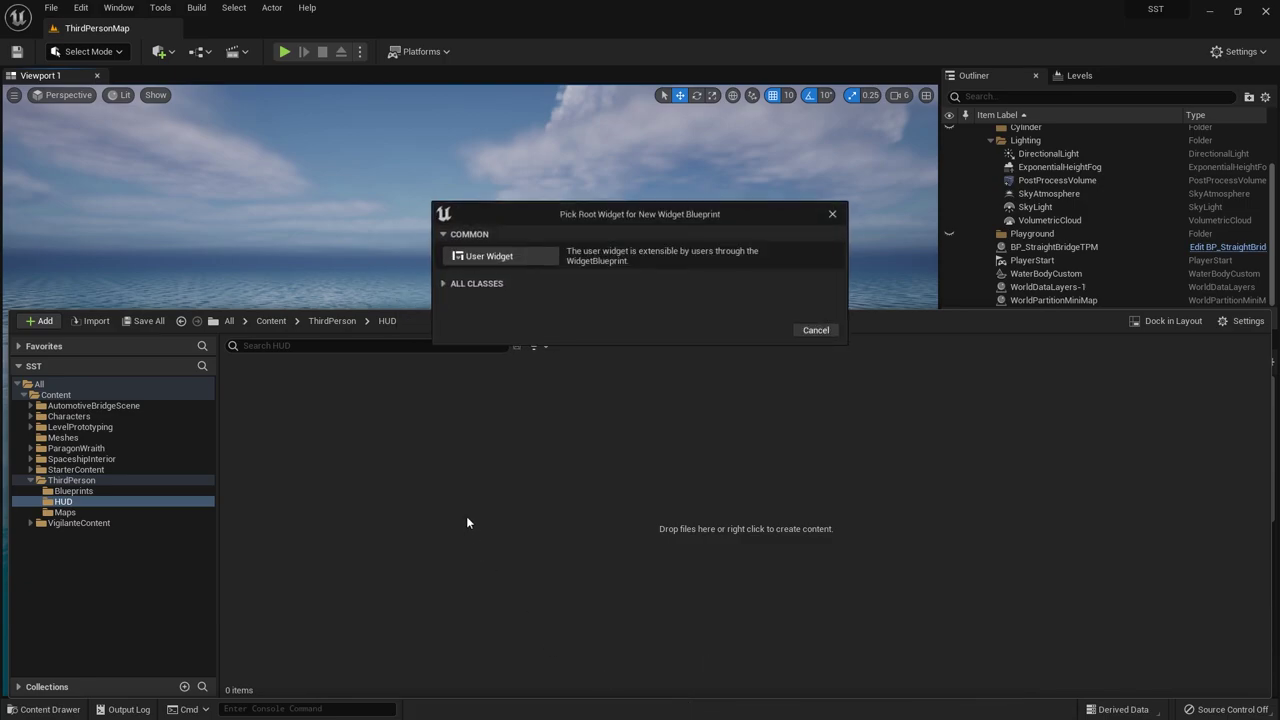
pyautogui.click(513, 258)
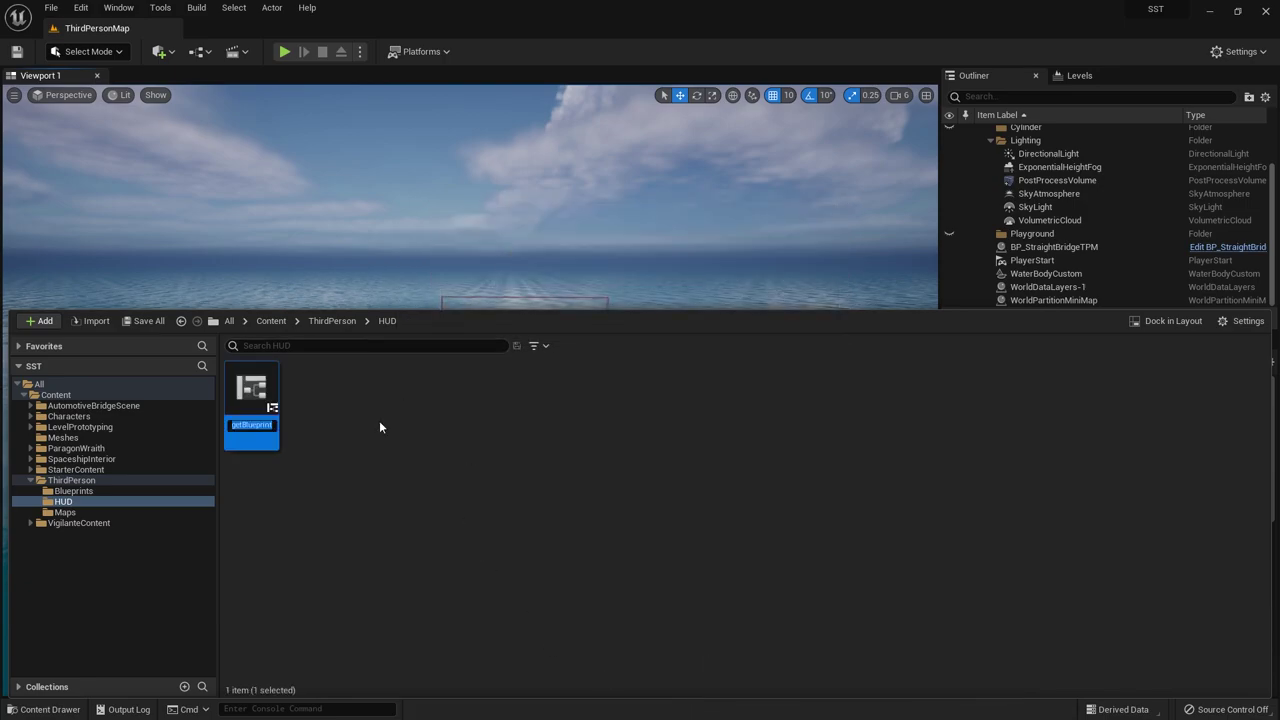
pyautogui.write('HUD')
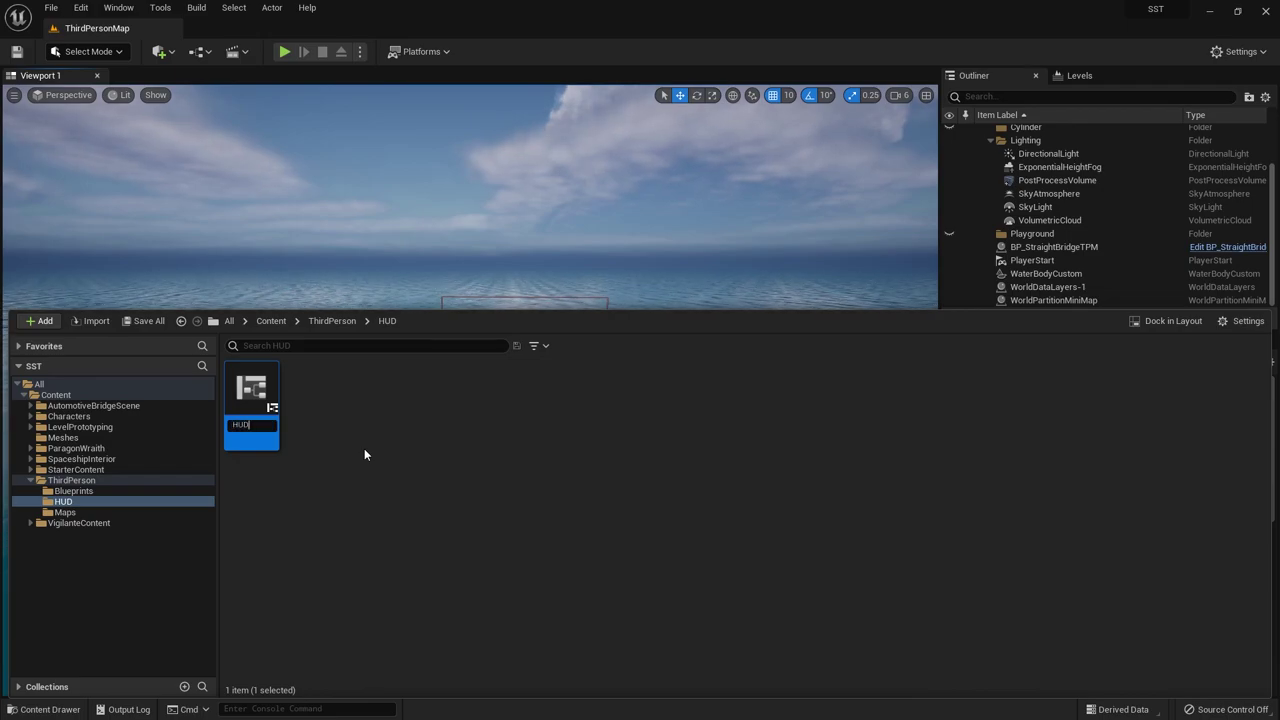
pyautogui.write('Game')
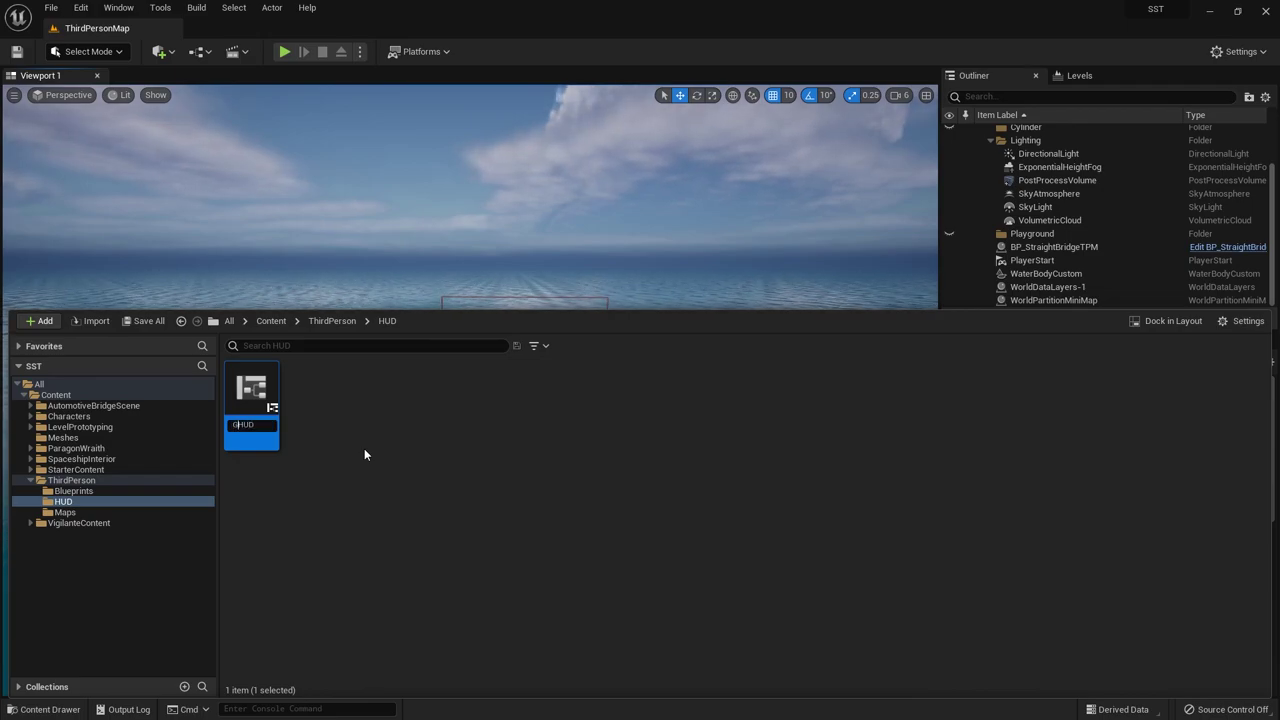
pyautogui.press('Return')
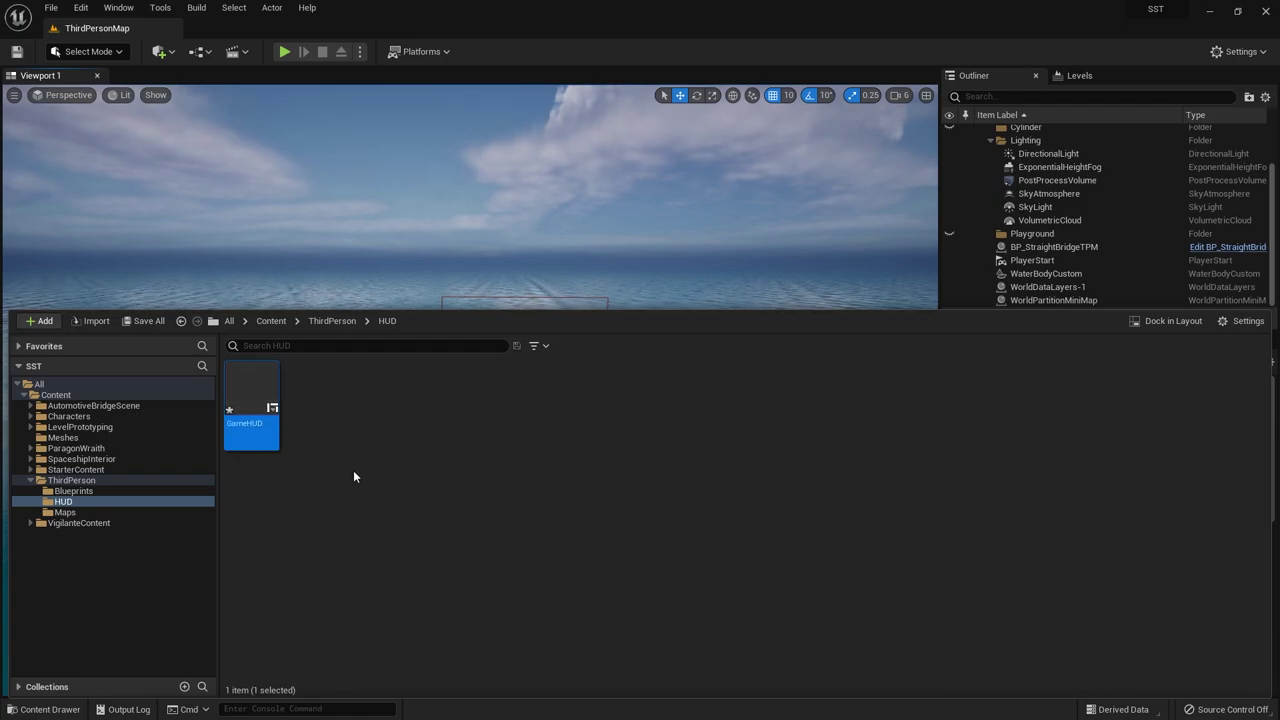
pyautogui.click(352, 468)
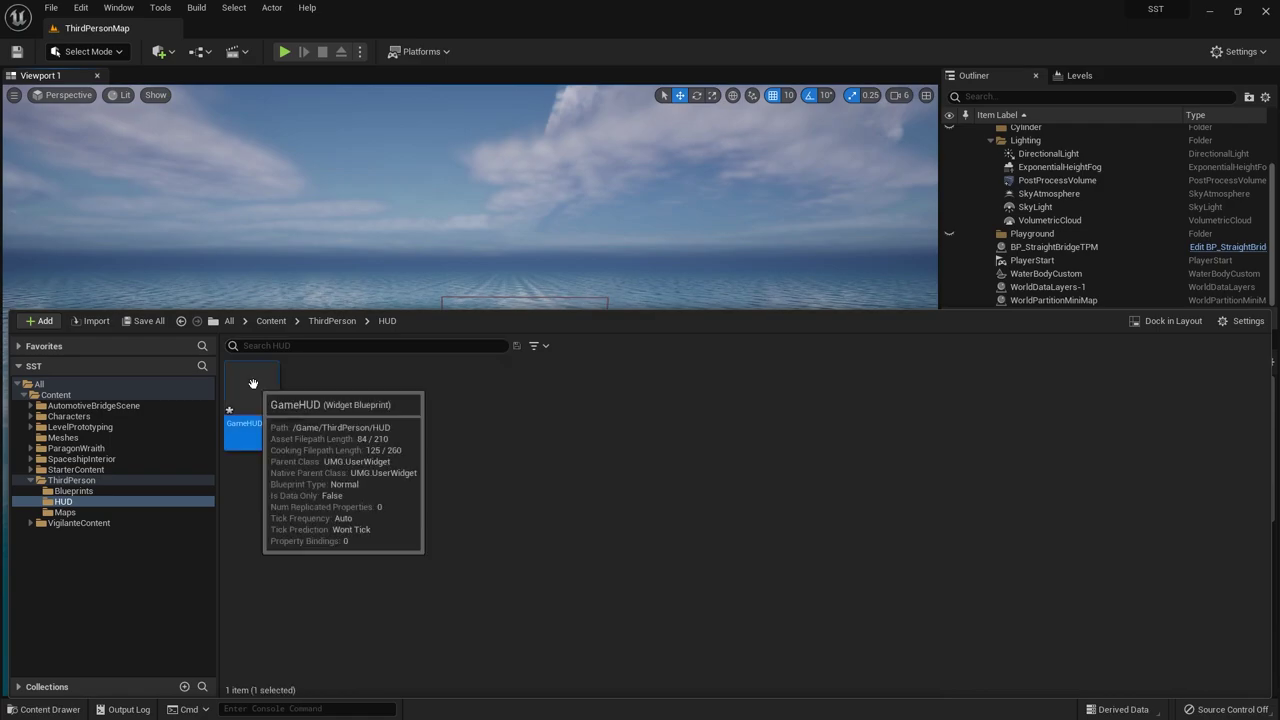
# Step: Open GameHUD in a docked editor and add a Canvas Panel found by searching 'canv'
pyautogui.doubleClick(252, 383)
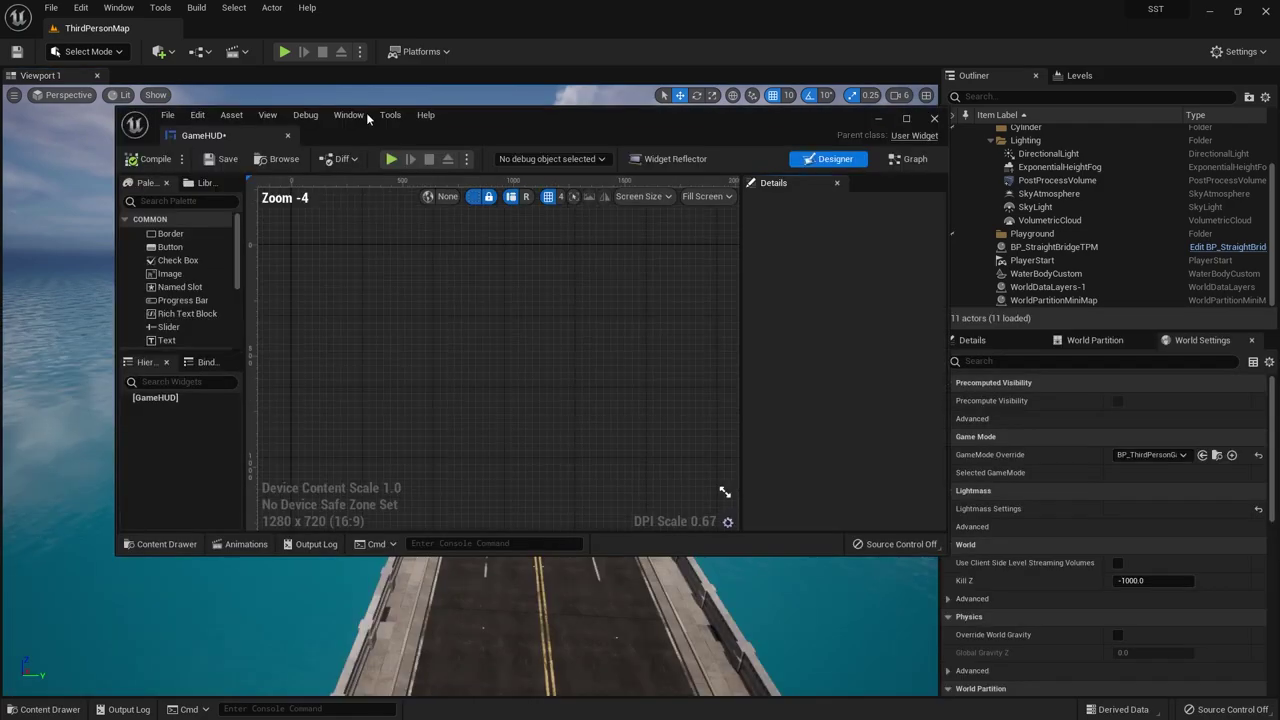
pyautogui.moveTo(252, 135); pyautogui.dragTo(273, 33)
pyautogui.write('c')
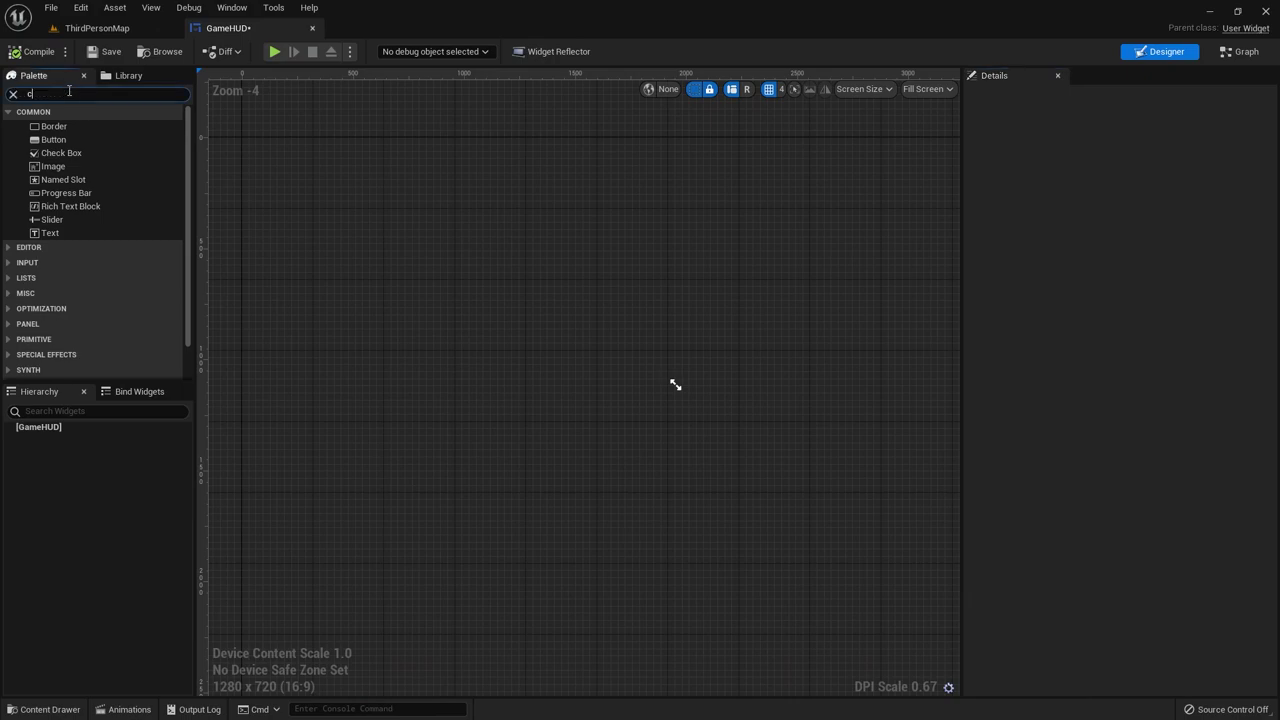
pyautogui.write('anv')
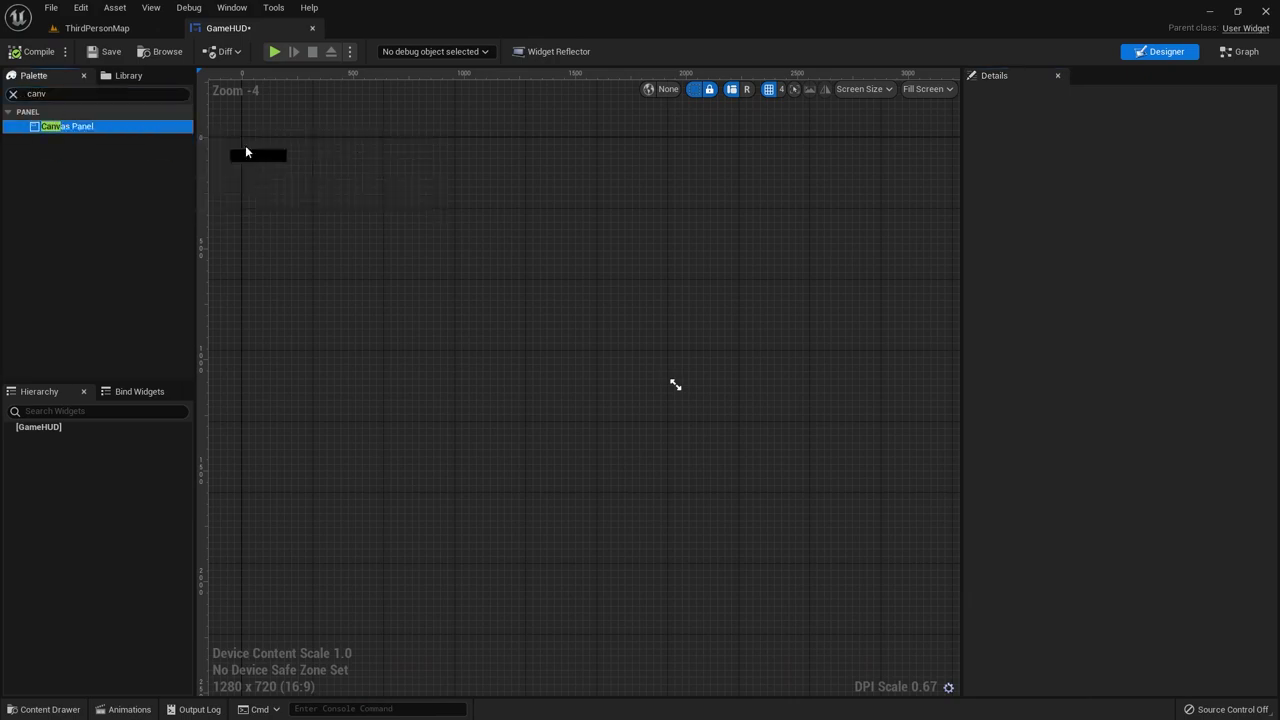
pyautogui.moveTo(67, 126); pyautogui.dragTo(470, 286)
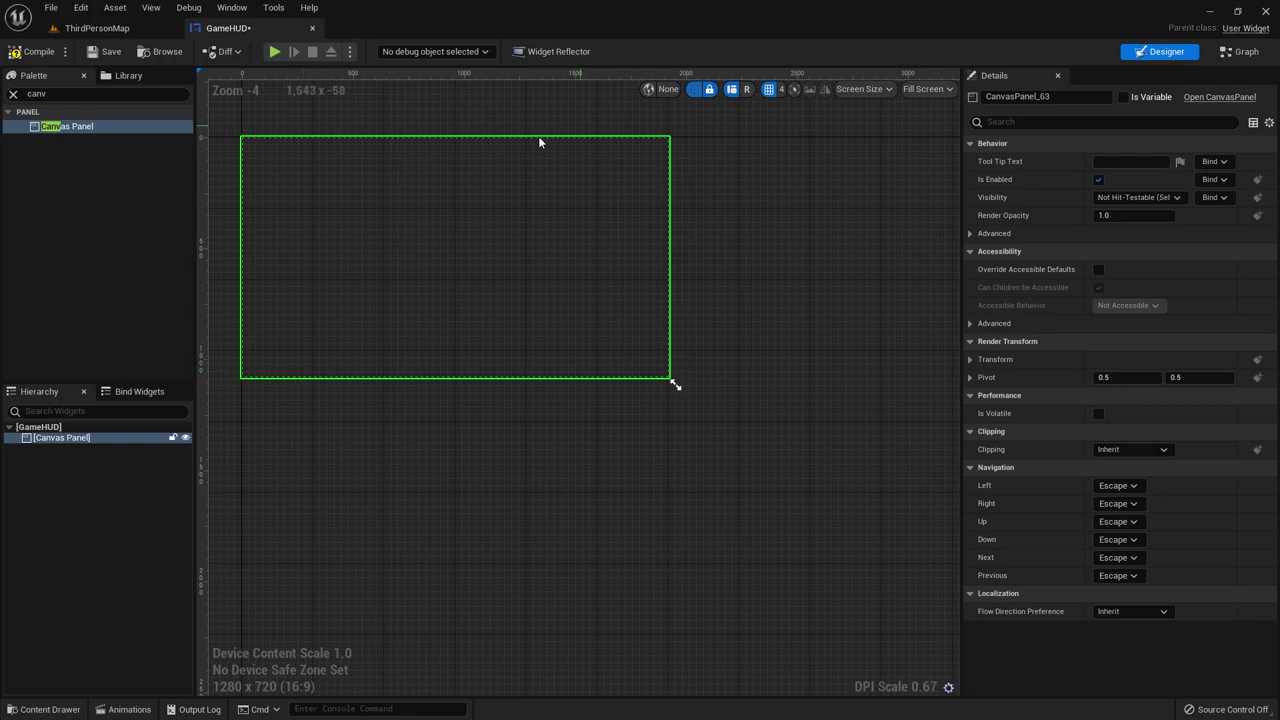
# Step: Pan and zoom the Designer view and clear the Palette search filter
pyautogui.moveTo(538, 141); pyautogui.dragTo(627, 238, button='right')
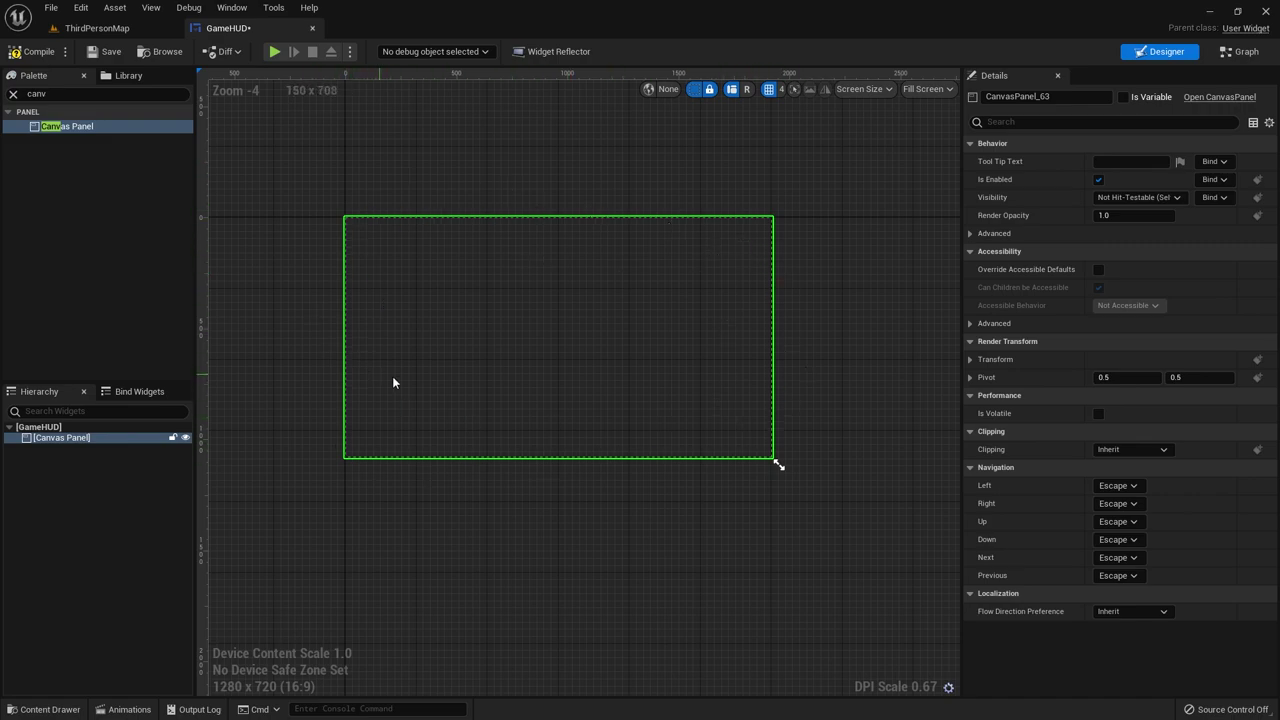
pyautogui.scroll(2, 470, 312)
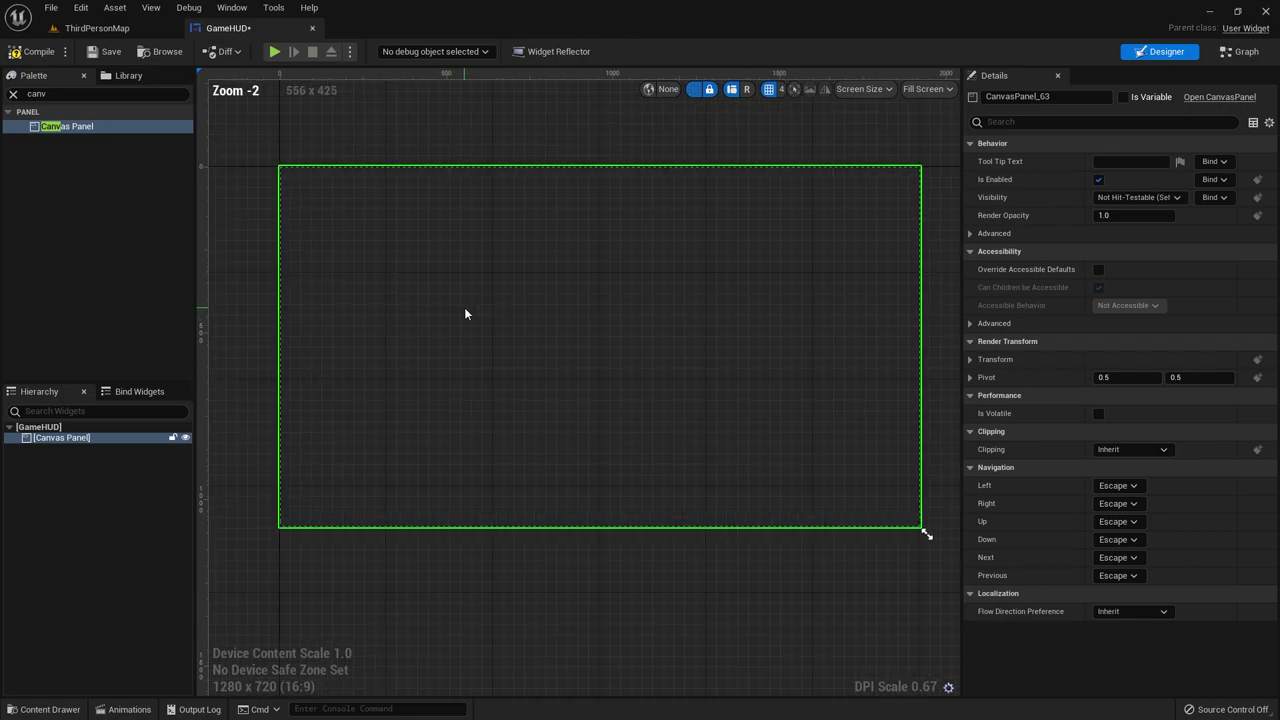
pyautogui.click(28, 93)
pyautogui.click(12, 93)
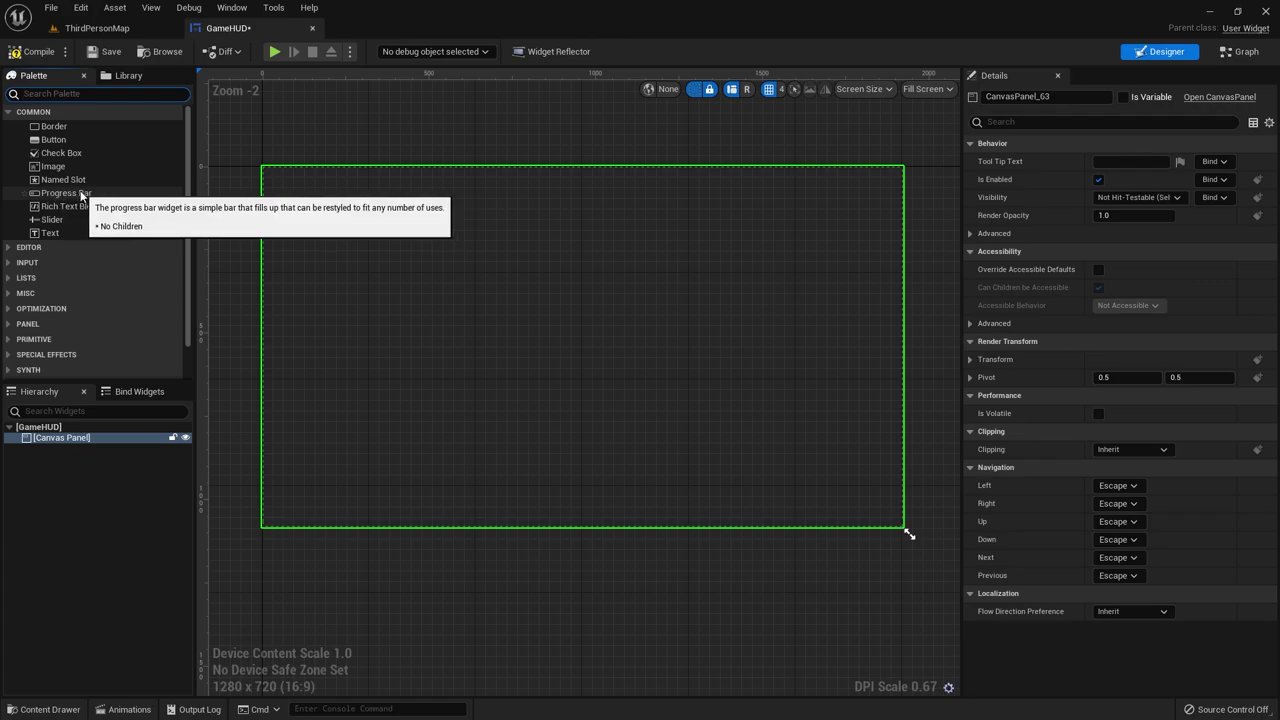
# Step: Place a Progress Bar on the canvas near its top-left corner
pyautogui.moveTo(80, 196)
pyautogui.mouseDown()
pyautogui.moveTo(337, 228)
pyautogui.moveTo(315, 204)
pyautogui.moveTo(557, 202)
pyautogui.mouseUp()
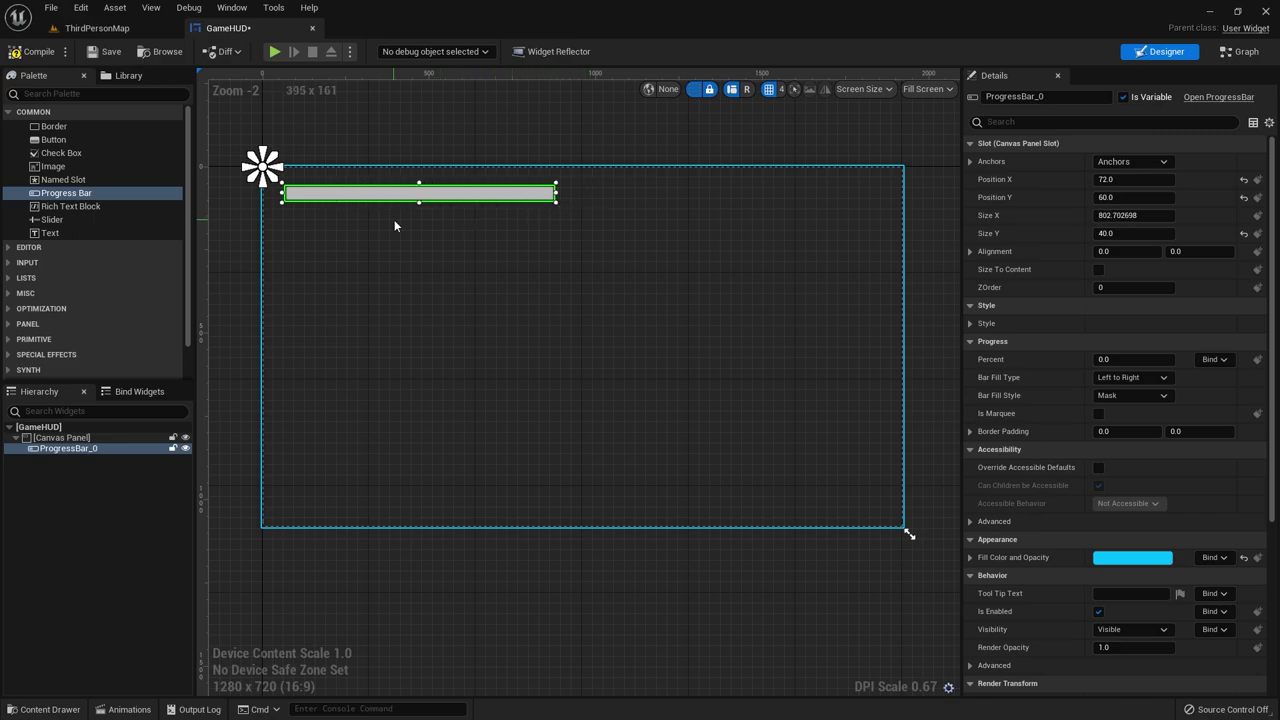
pyautogui.scroll(1, 394, 226)
pyautogui.scroll(1, 408, 269)
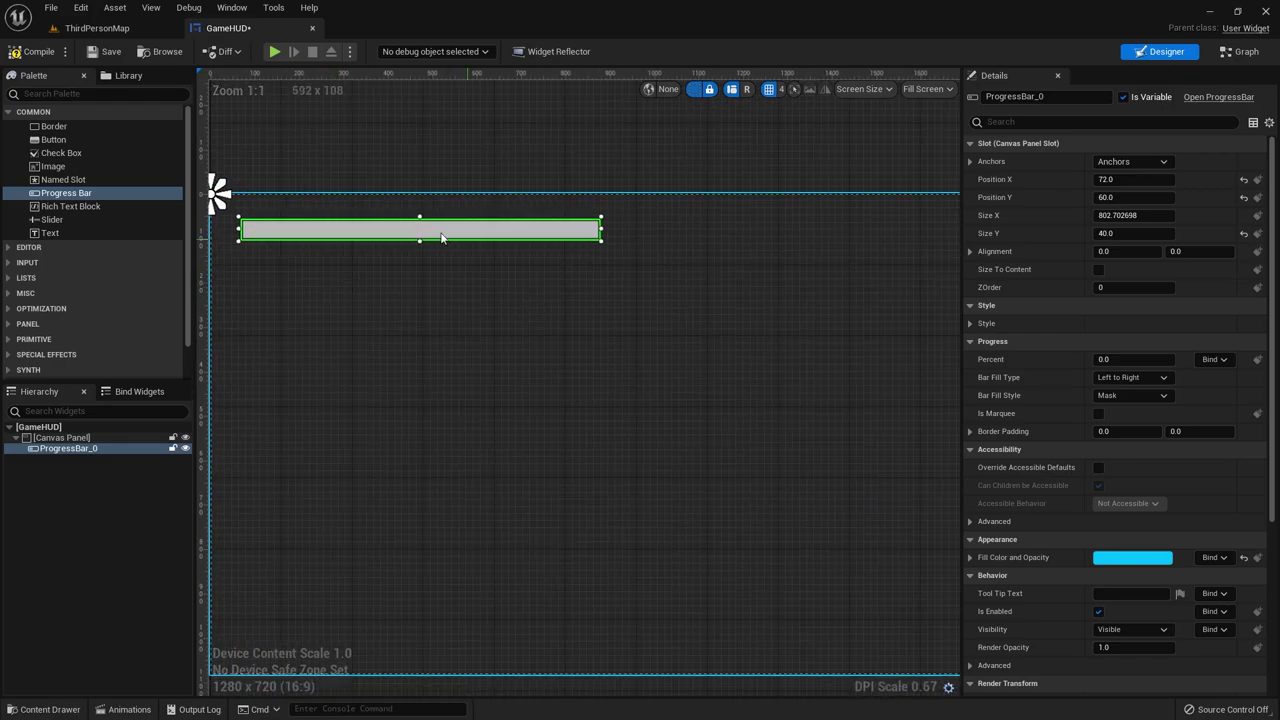
pyautogui.scroll(3, 350, 295)
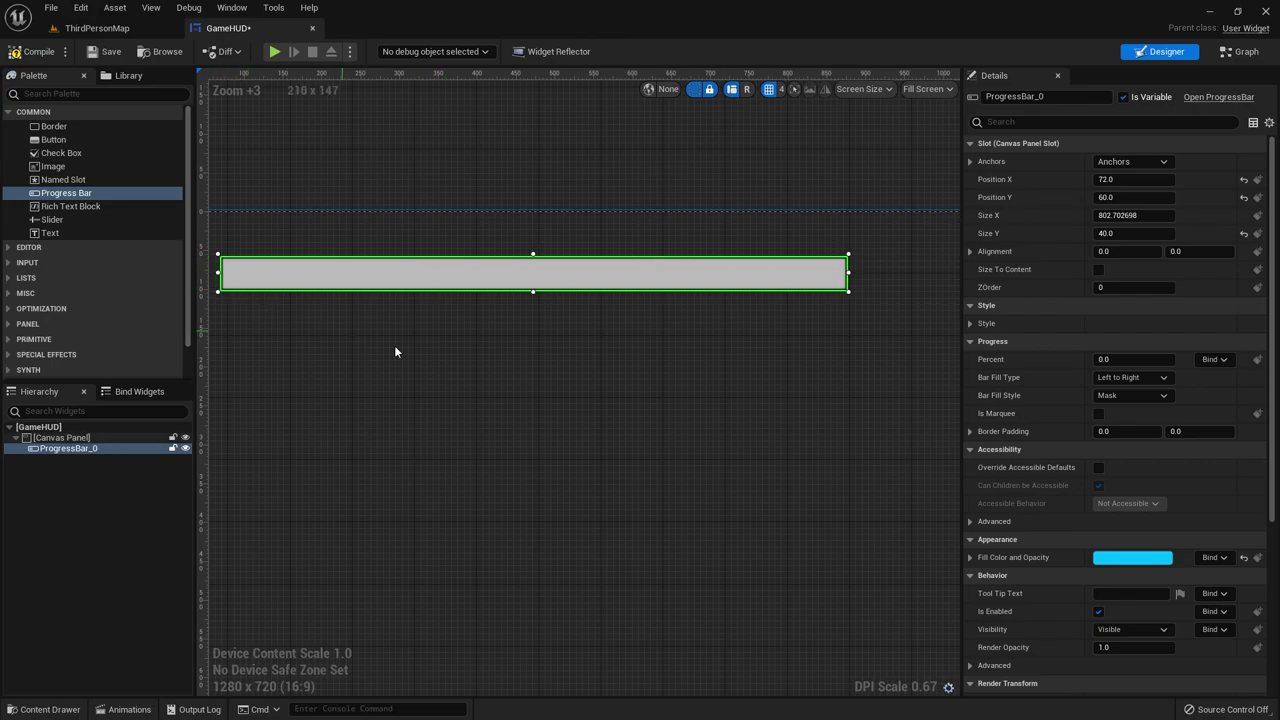
# Step: Set the progress bar's Percent to 0.25 in the Details panel
pyautogui.click(1119, 361)
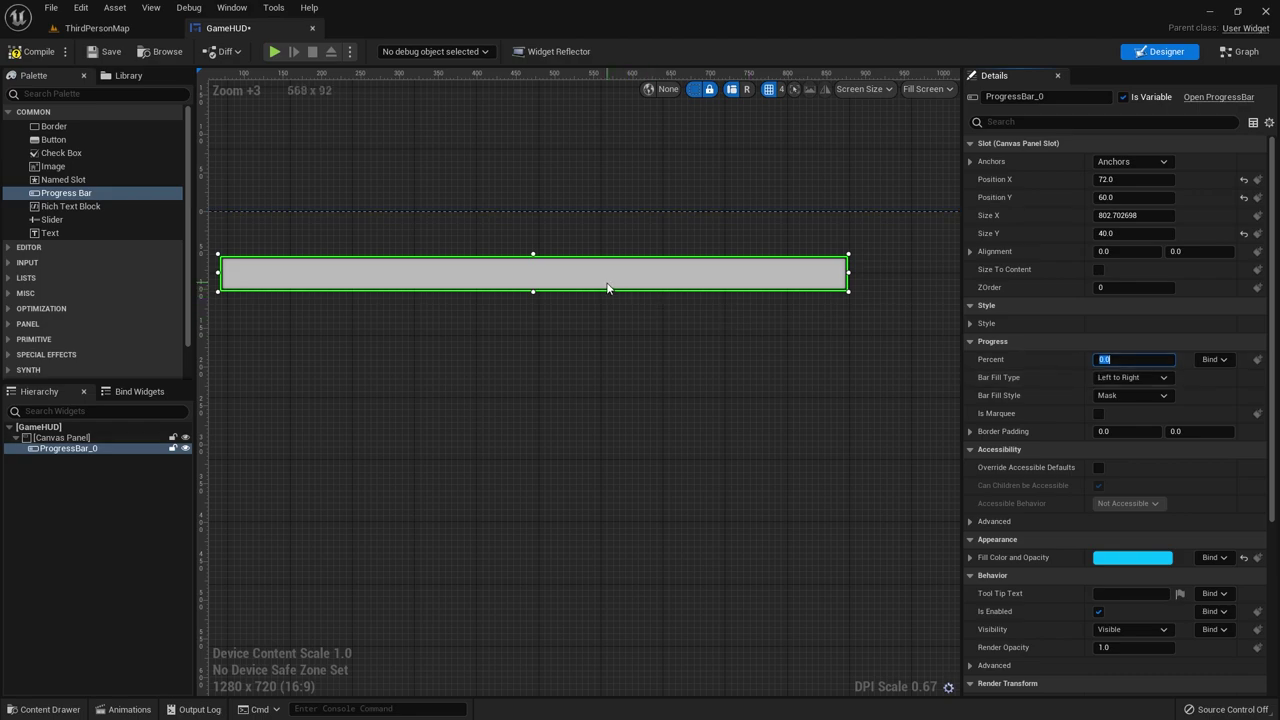
pyautogui.moveTo(513, 270); pyautogui.dragTo(446, 265, button='right')
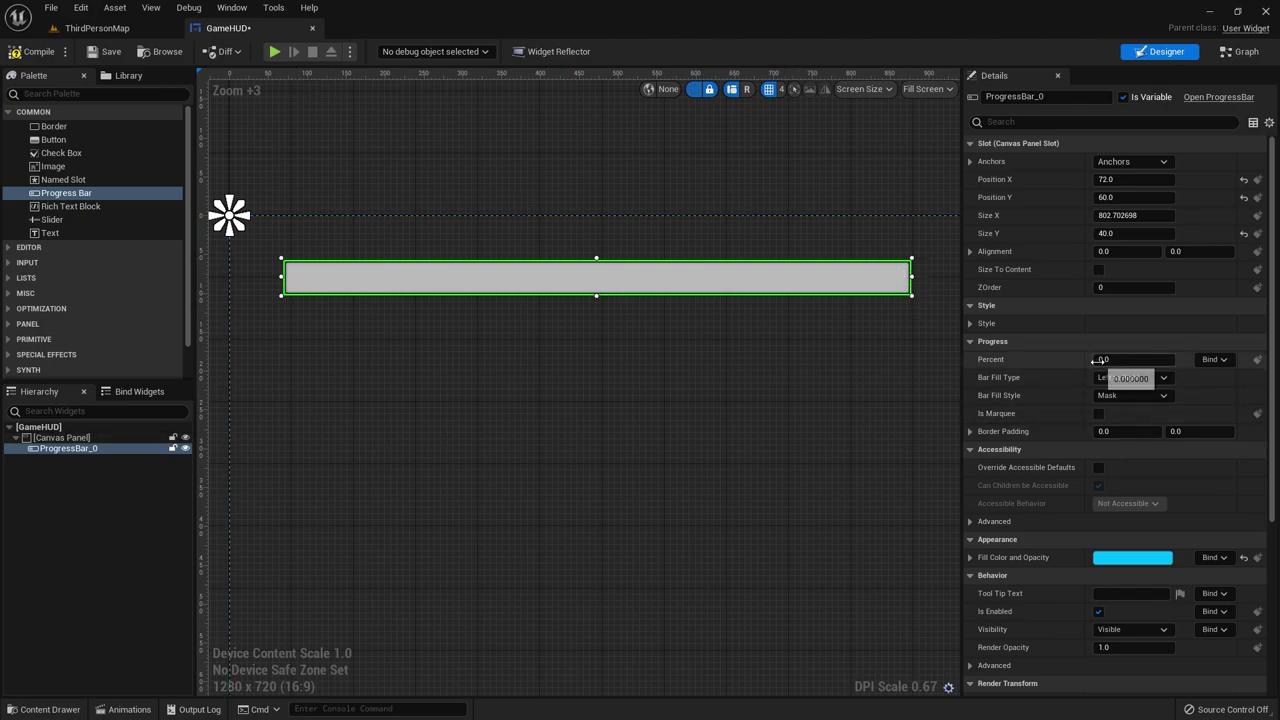
pyautogui.moveTo(1104, 359); pyautogui.dragTo(1153, 359)
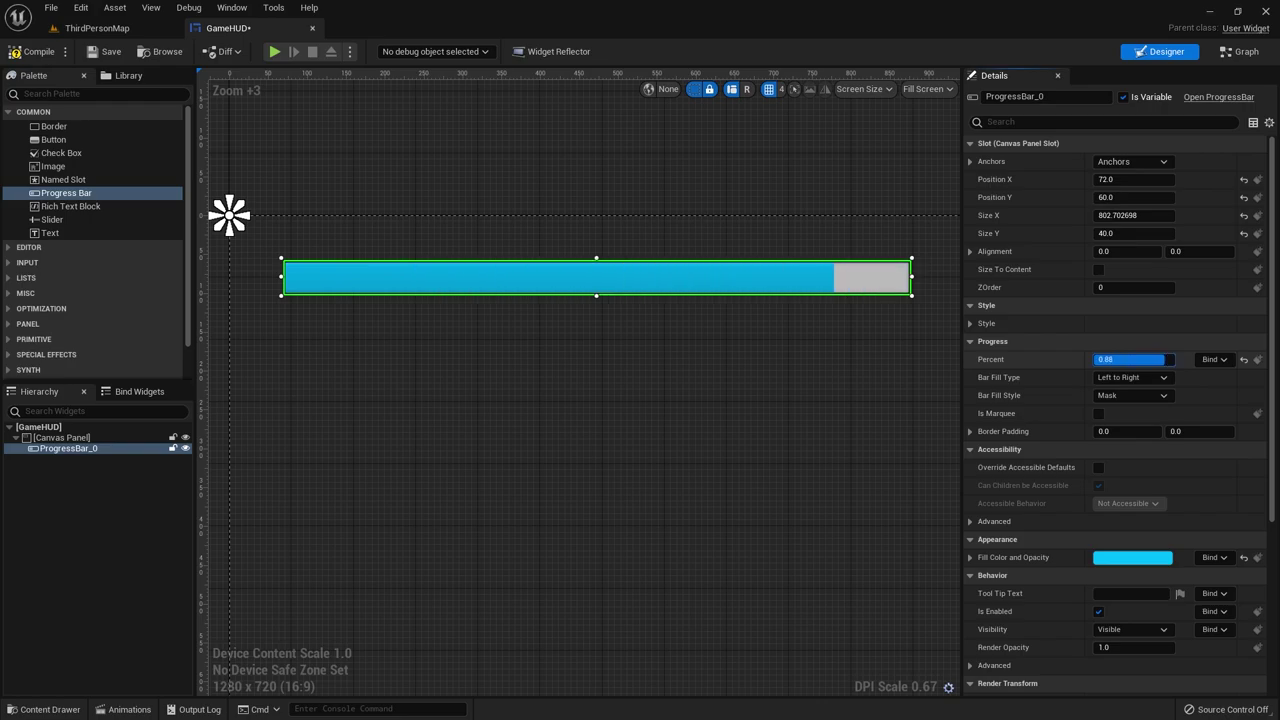
pyautogui.moveTo(1153, 359)
pyautogui.mouseDown()
pyautogui.moveTo(1110, 359)
pyautogui.moveTo(1174, 359)
pyautogui.mouseUp()
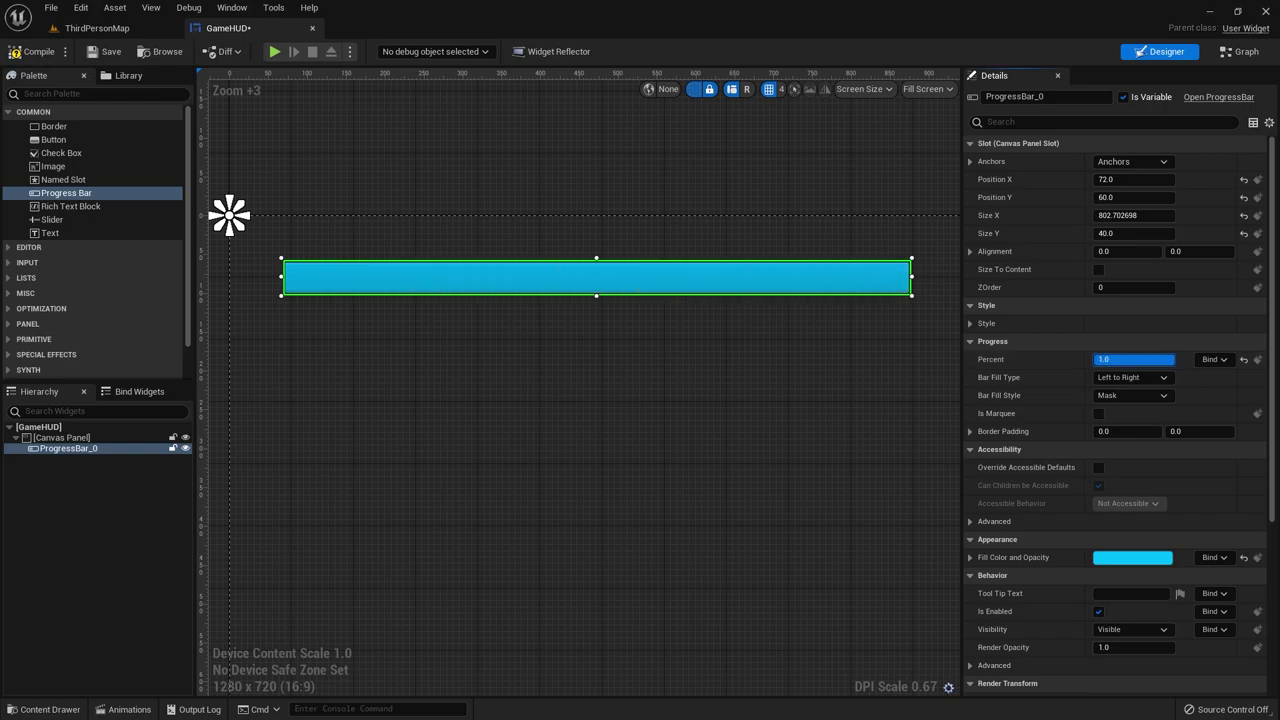
pyautogui.moveTo(1174, 359); pyautogui.dragTo(1110, 360)
pyautogui.write('25')
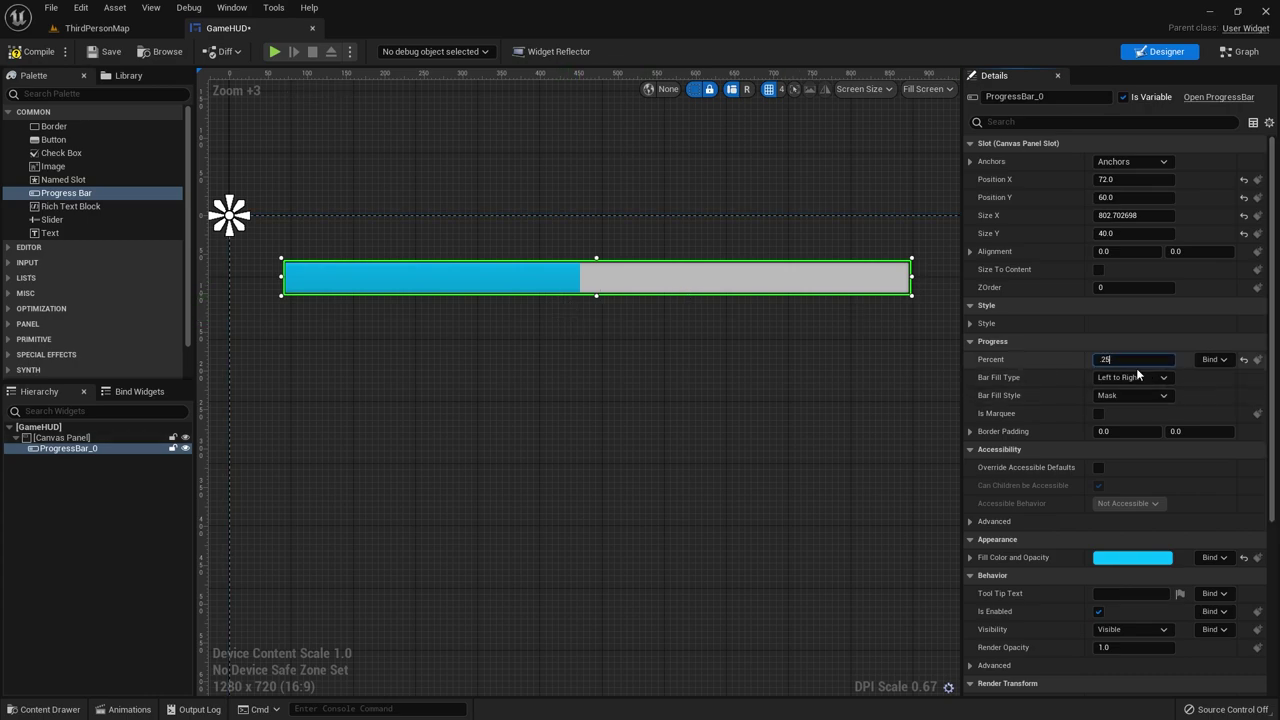
pyautogui.press('Return')
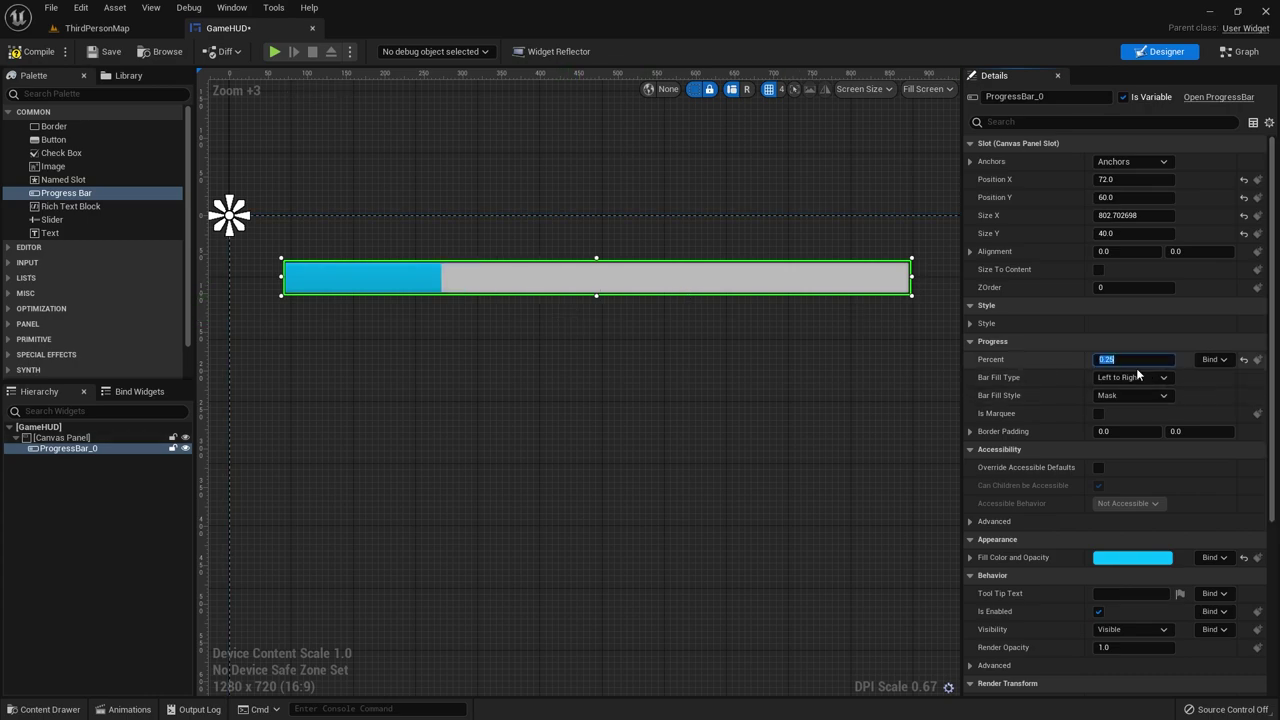
# Step: Select ProgressBar_0 and pan the designer view toward it
pyautogui.click(463, 435)
pyautogui.scroll(-2, 463, 435)
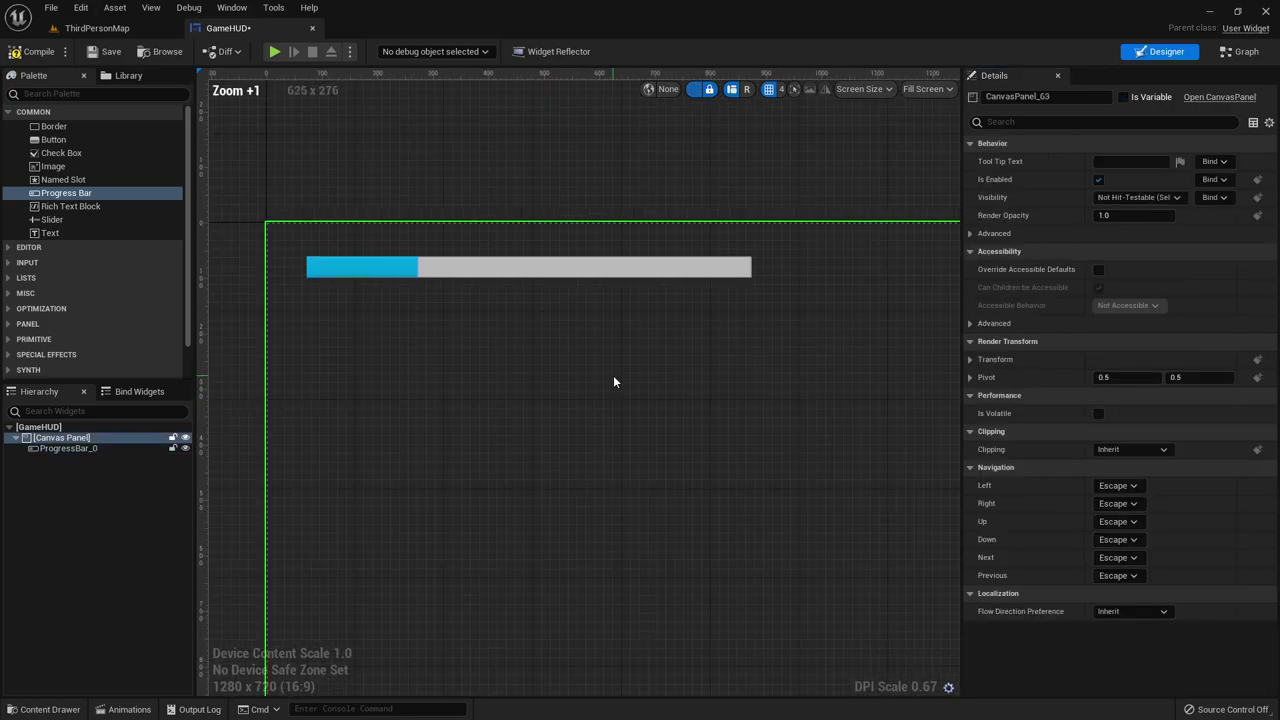
pyautogui.scroll(-1, 614, 380)
pyautogui.scroll(-2, 567, 351)
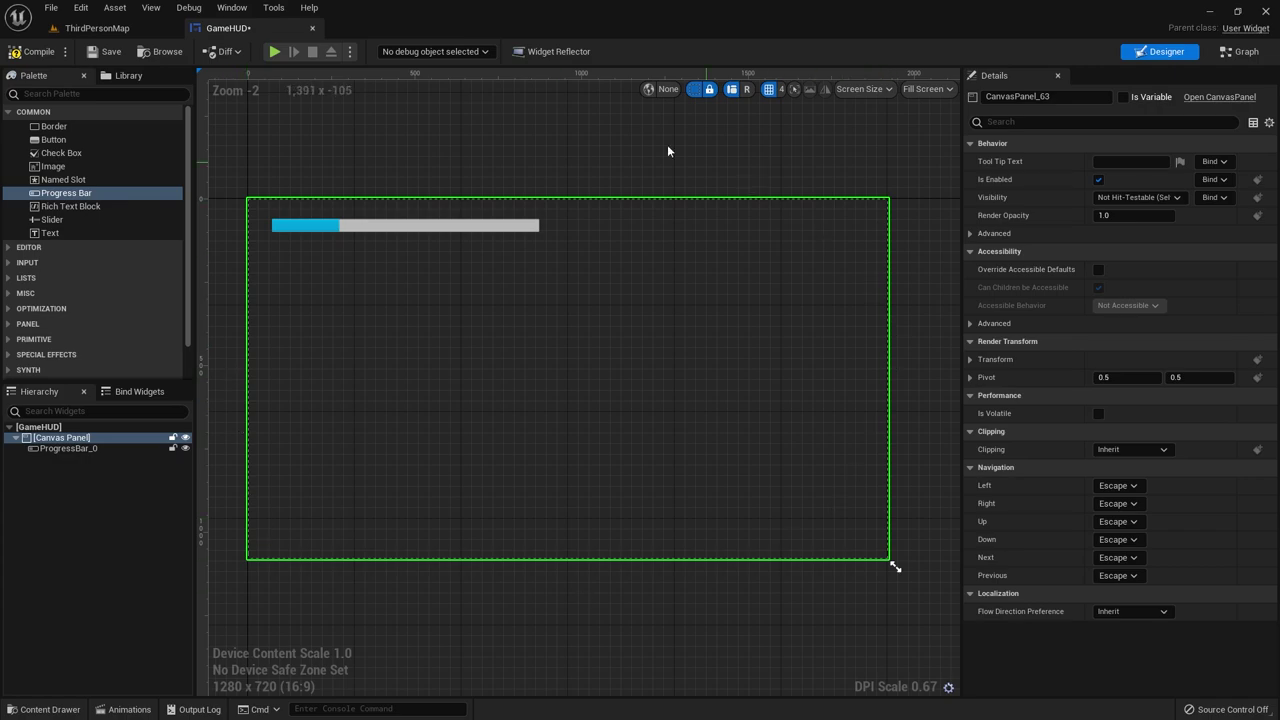
pyautogui.click(421, 230)
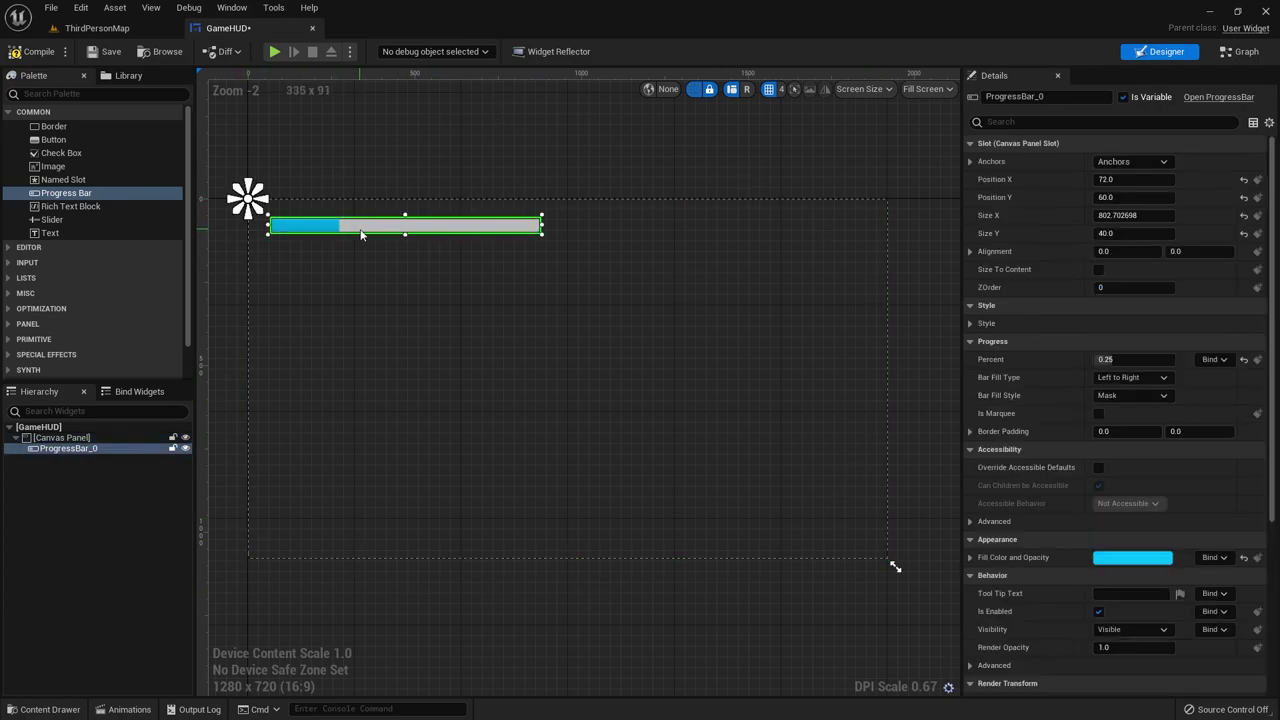
pyautogui.moveTo(368, 286); pyautogui.dragTo(554, 363, button='right')
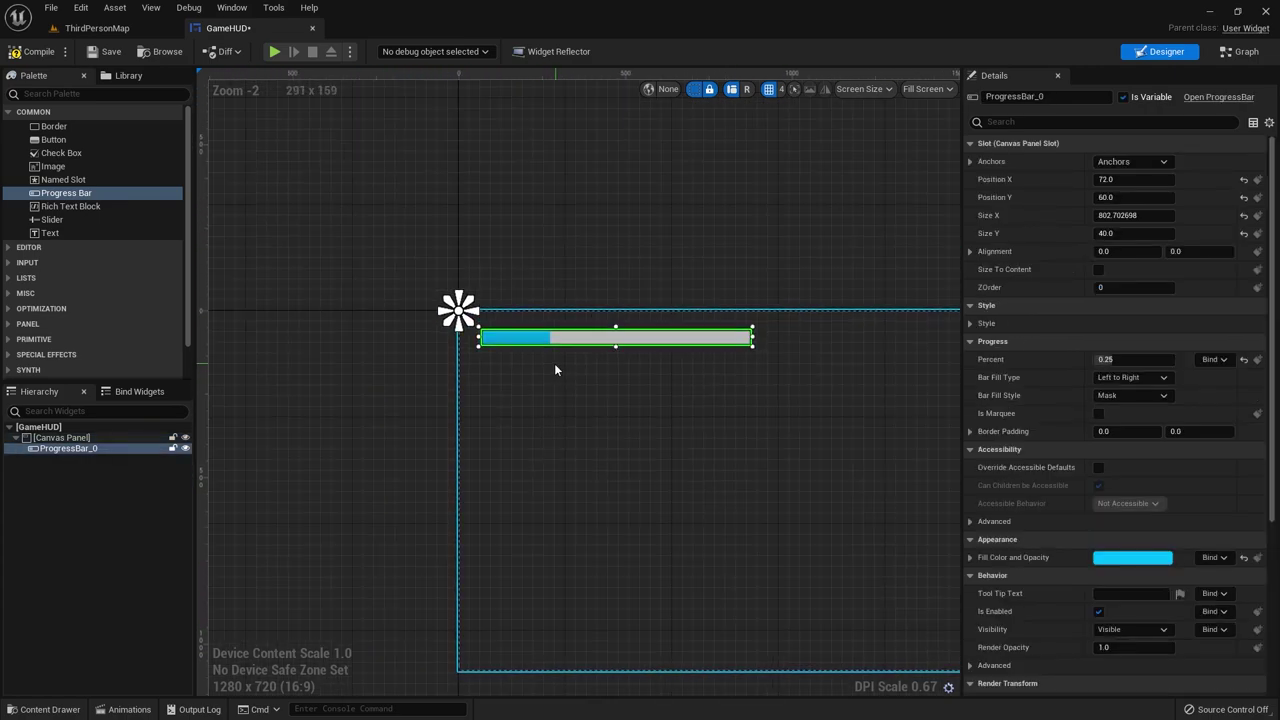
pyautogui.scroll(3, 554, 363)
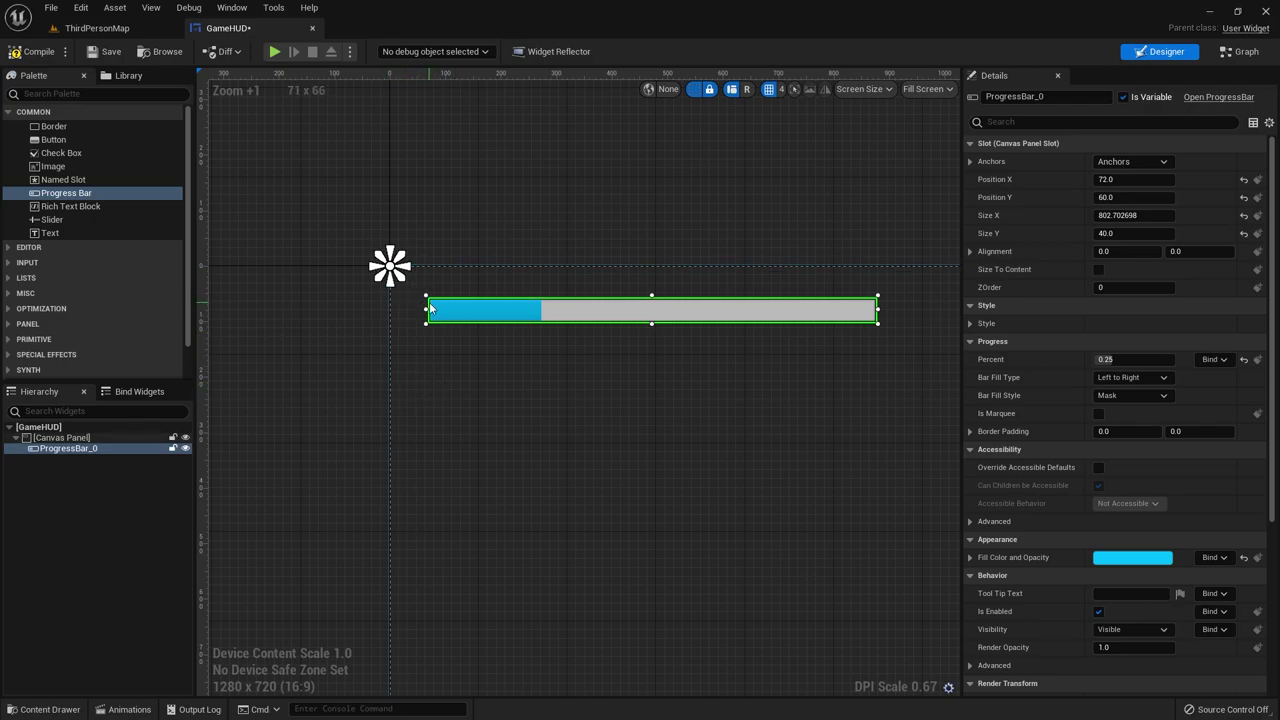
pyautogui.scroll(1, 440, 300)
pyautogui.scroll(-1, 424, 359)
pyautogui.moveTo(424, 359); pyautogui.dragTo(421, 385, button='right')
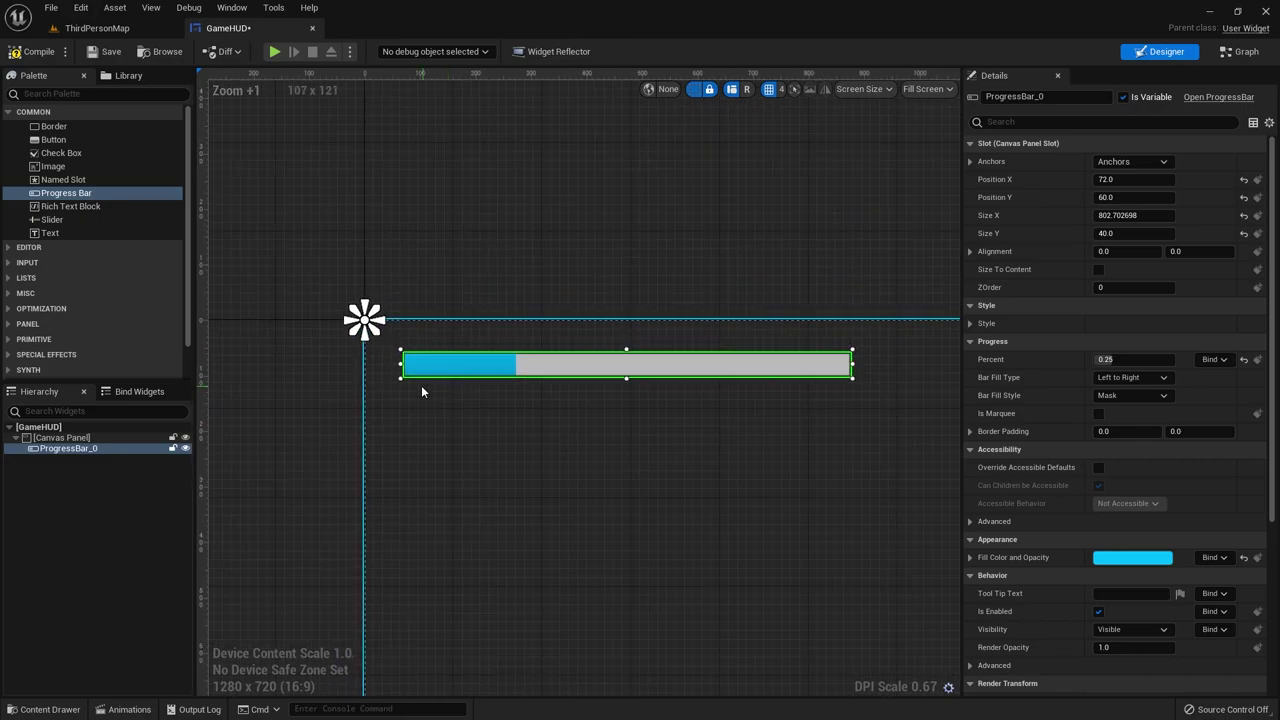
# Step: Anchor ProgressBar_0 to the top-right corner, making Position X -1849.921875
pyautogui.scroll(1, 418, 392)
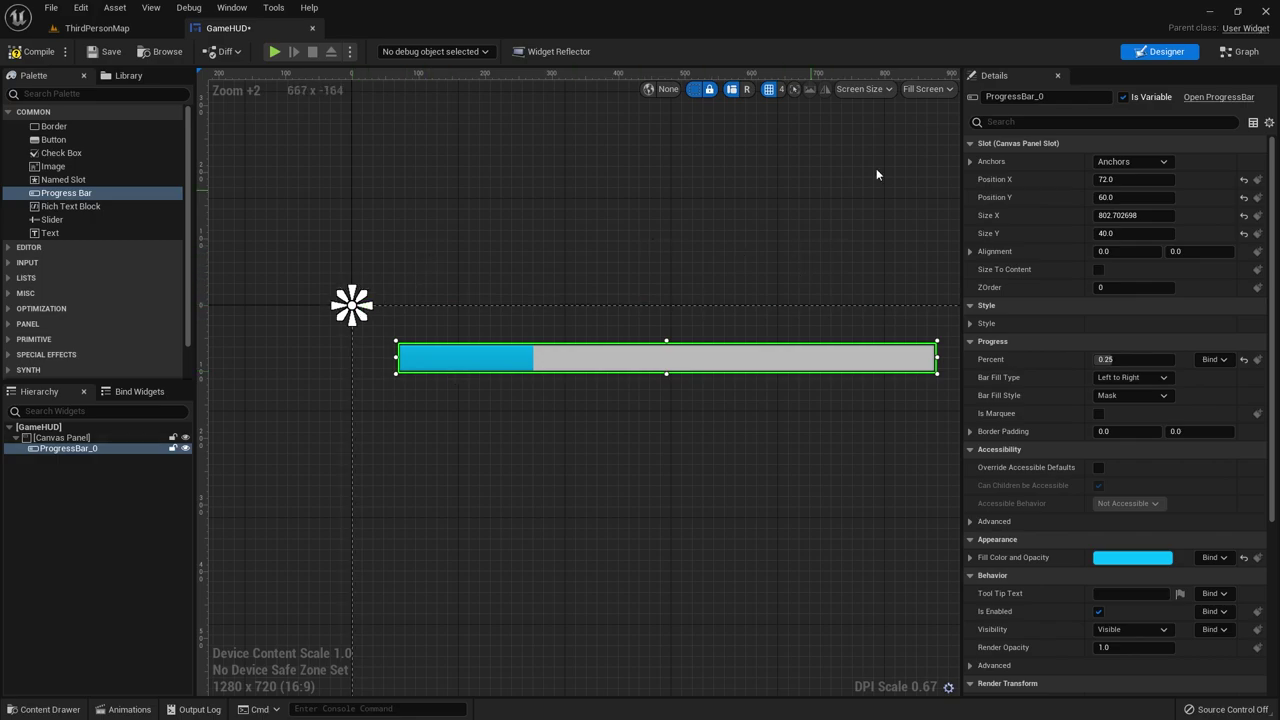
pyautogui.scroll(-4, 876, 174)
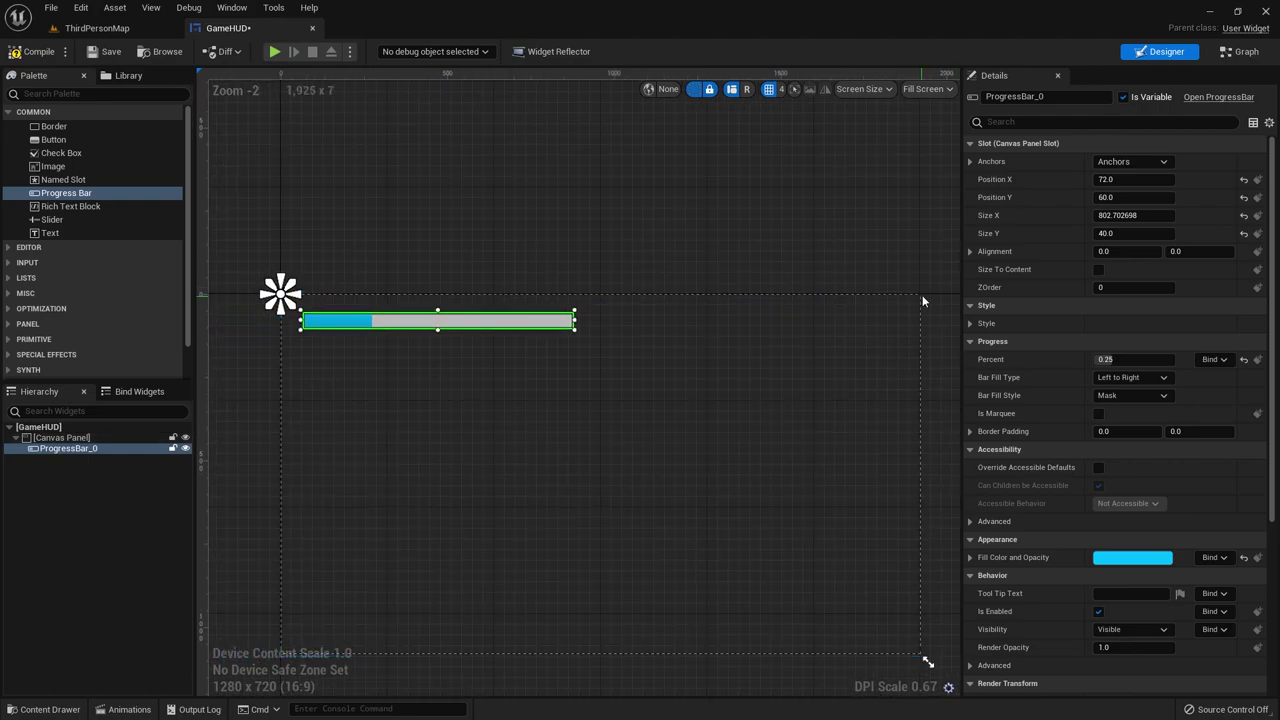
pyautogui.click(1130, 161)
pyautogui.click(1209, 196)
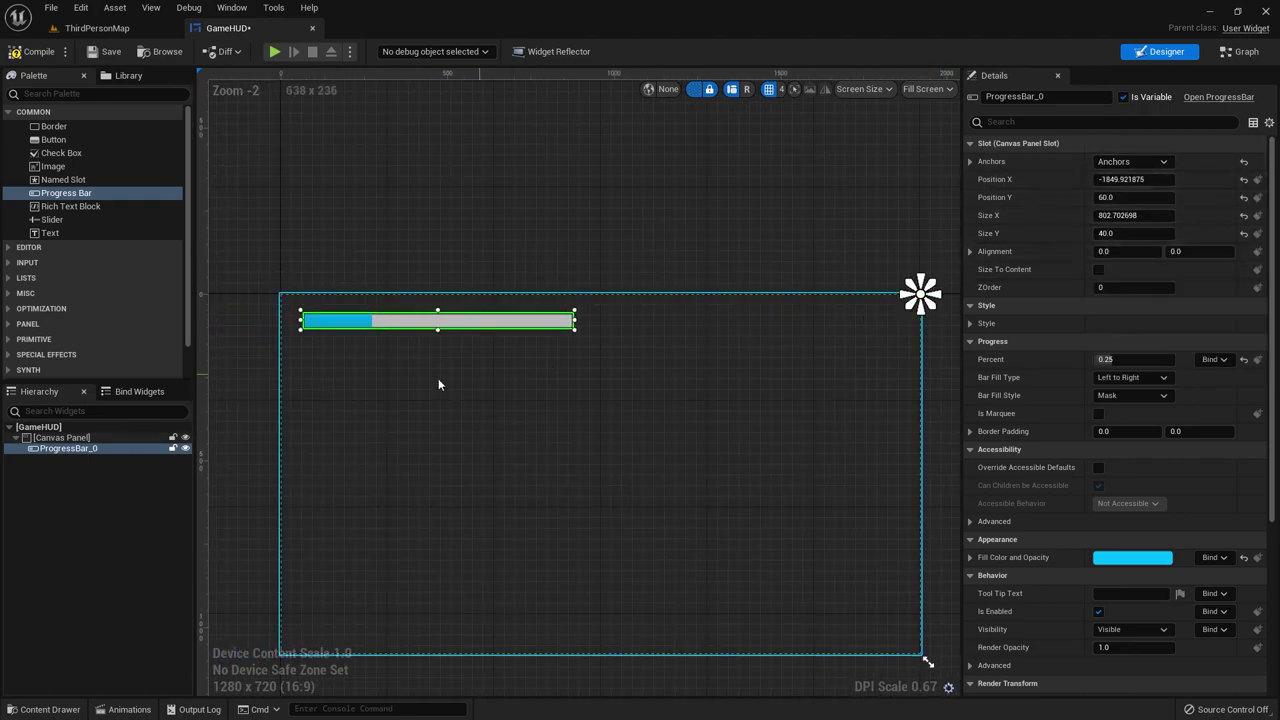
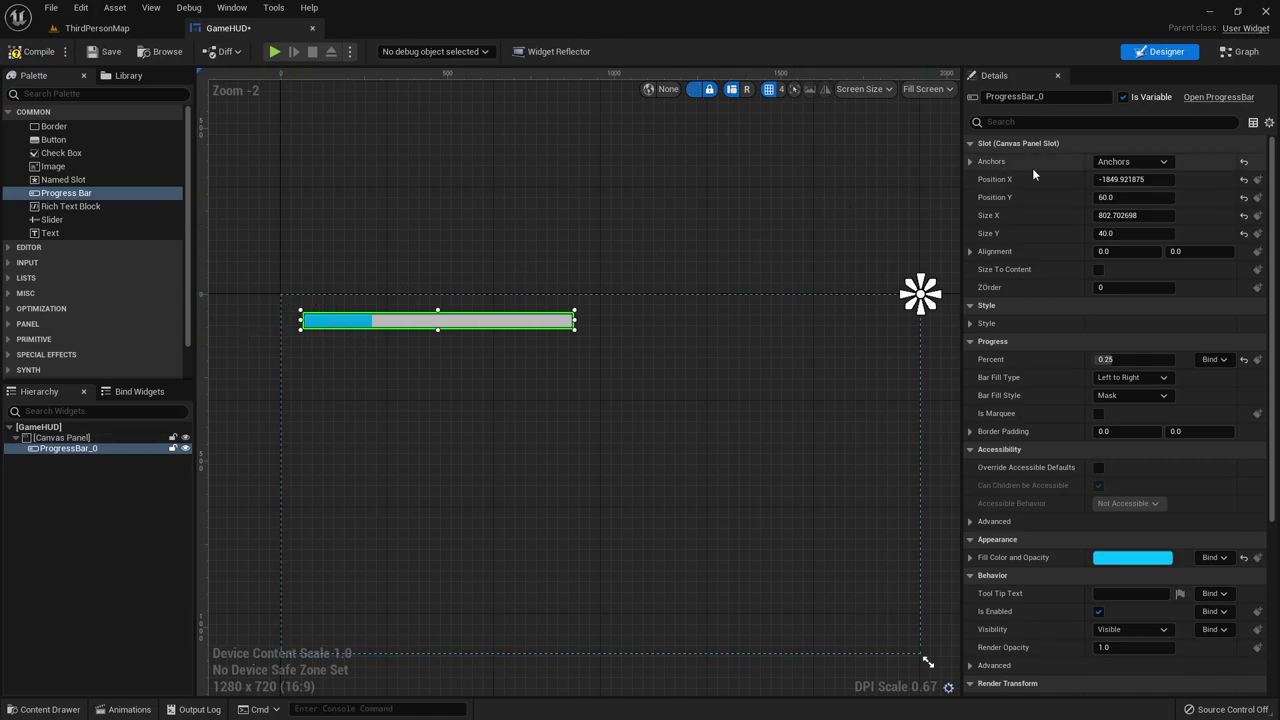
# Step: Anchor the progress bar top-left, then add a Text Block at the canvas's top-right, anchored top-right
pyautogui.click(1116, 166)
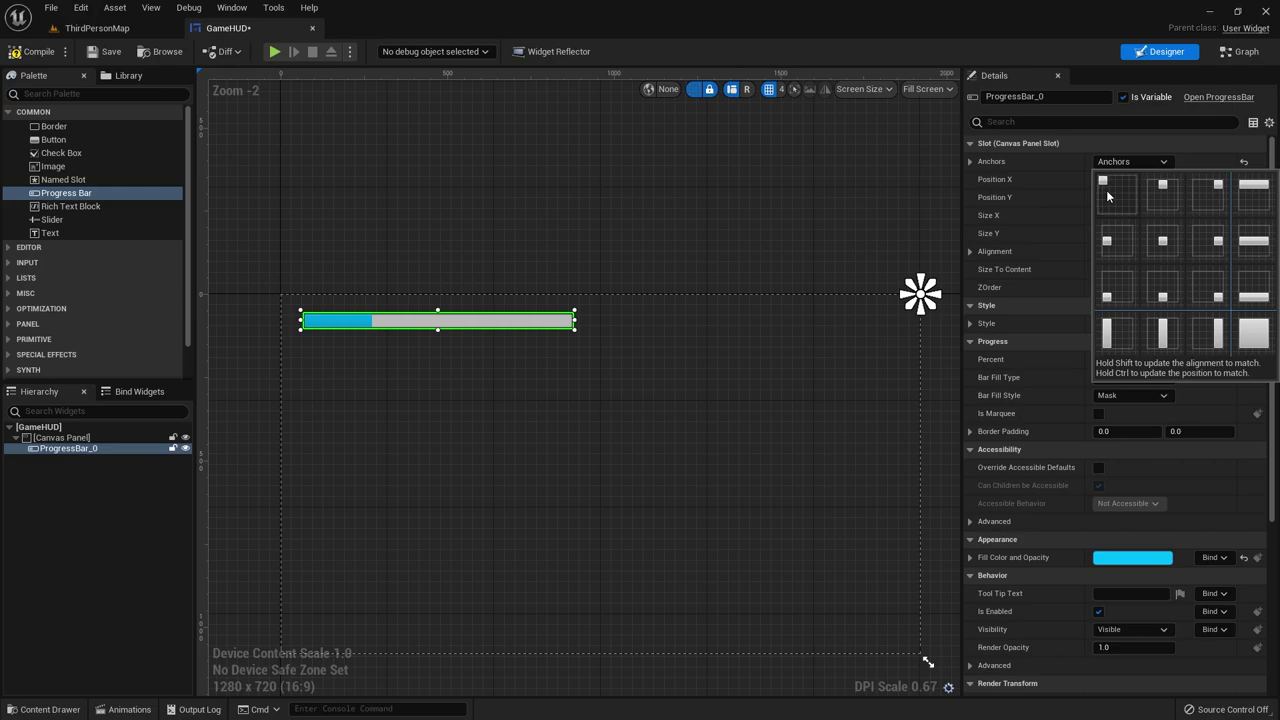
pyautogui.click(1112, 180)
pyautogui.click(352, 377)
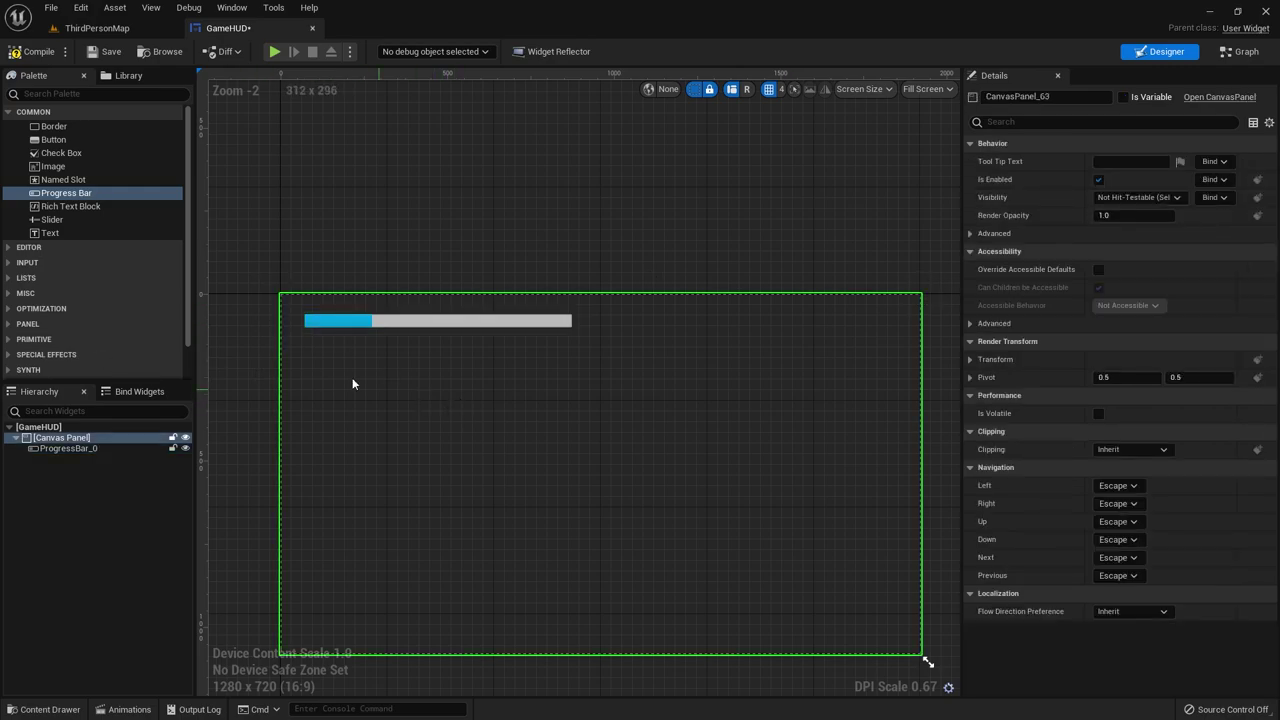
pyautogui.moveTo(57, 231)
pyautogui.mouseDown()
pyautogui.moveTo(870, 344)
pyautogui.moveTo(895, 313)
pyautogui.mouseUp()
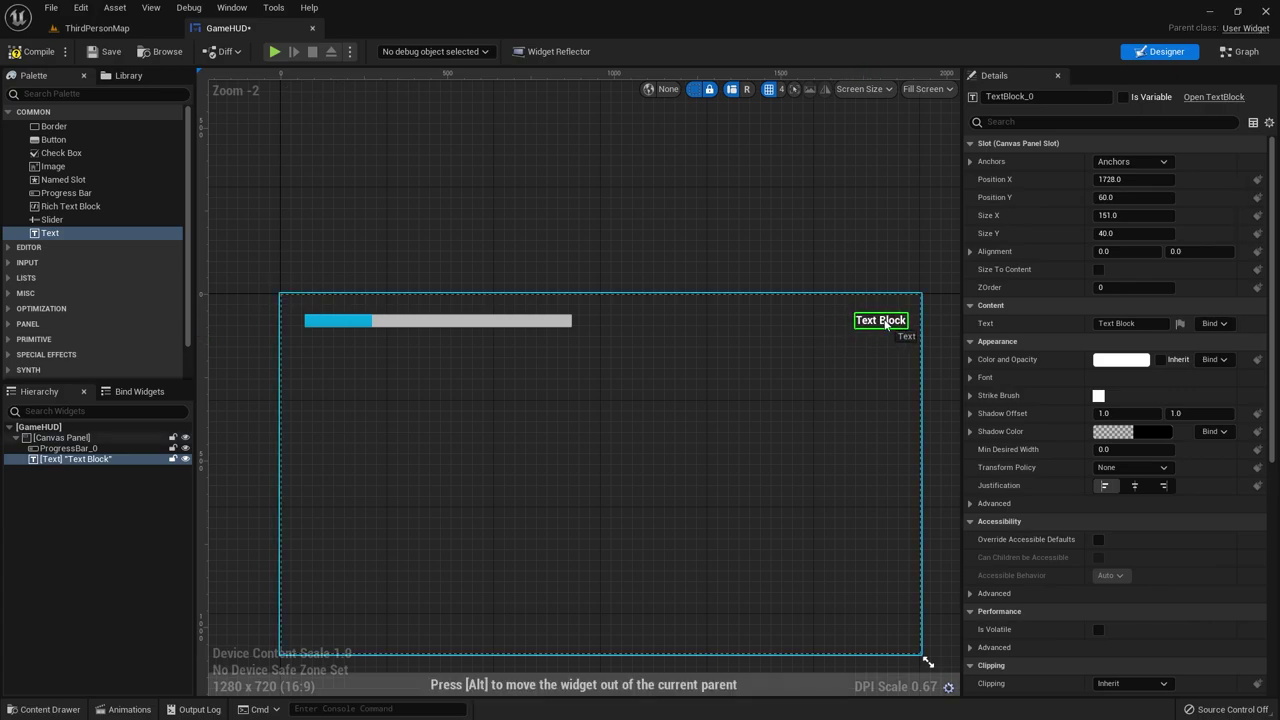
pyautogui.click(1112, 161)
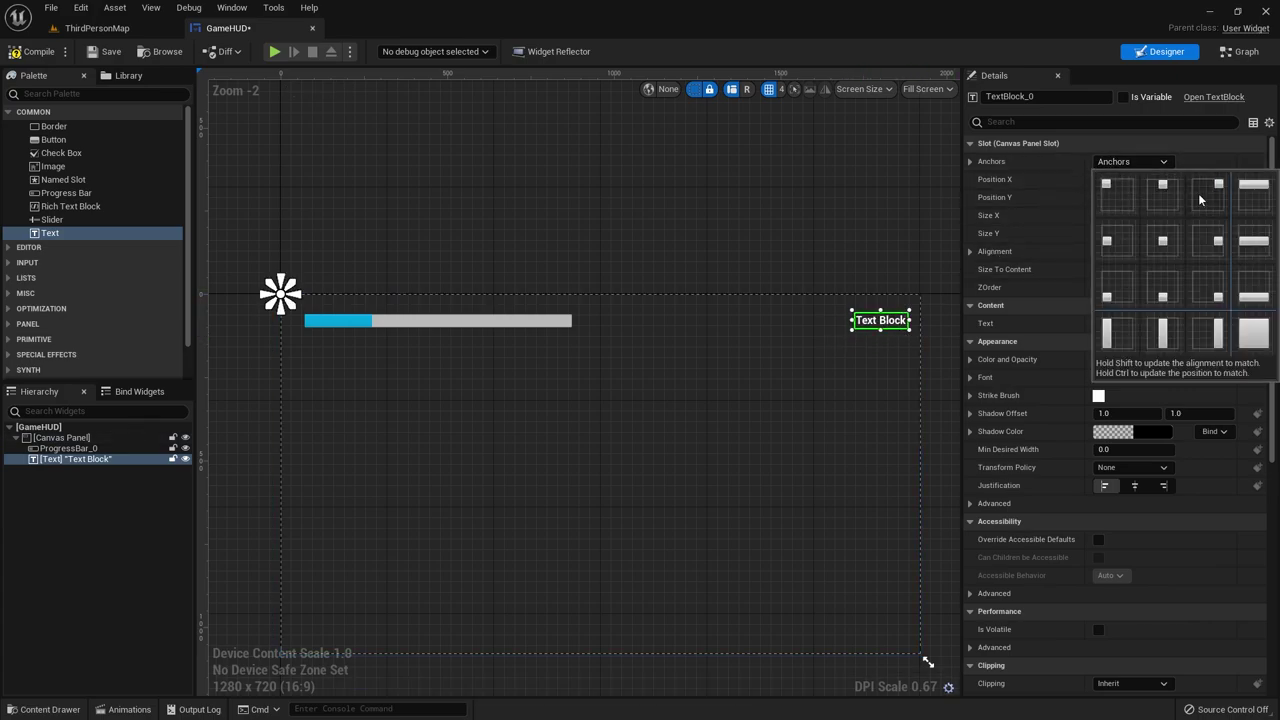
pyautogui.click(1208, 196)
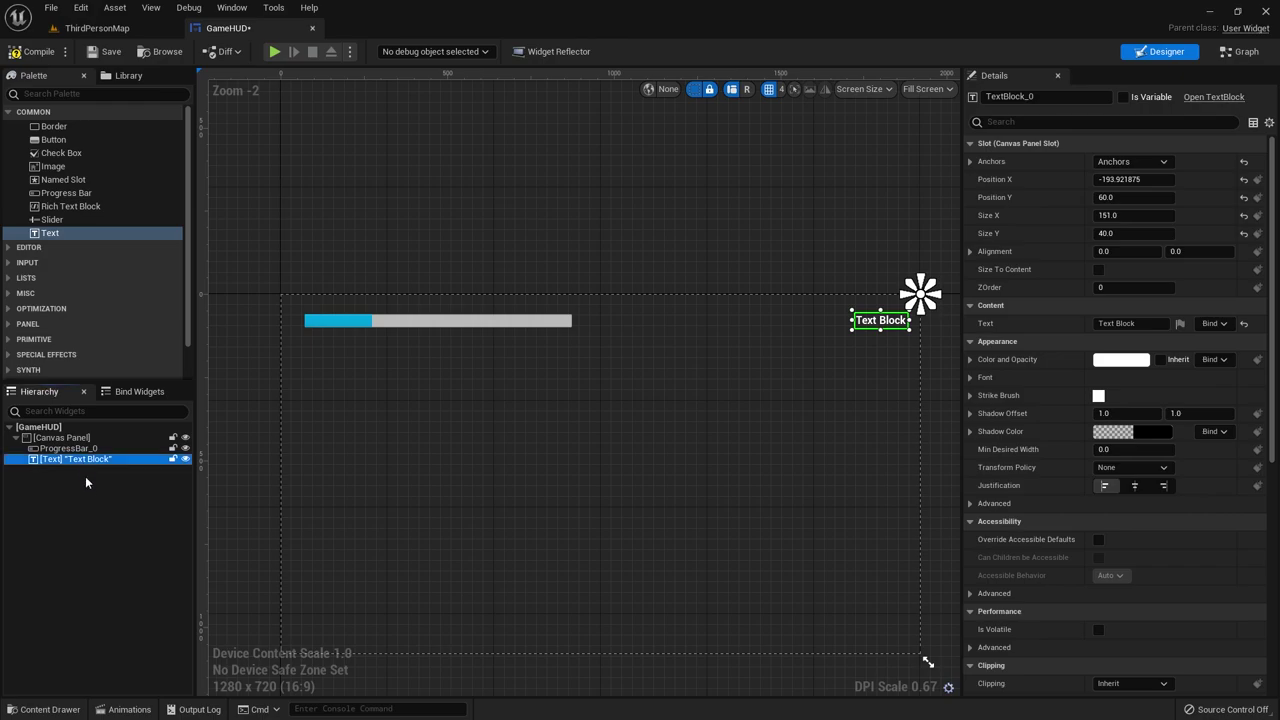
# Step: Delete the Text Block, reselect ProgressBar_0 and save the GameHUD widget
pyautogui.press('Delete')
pyautogui.click(375, 390)
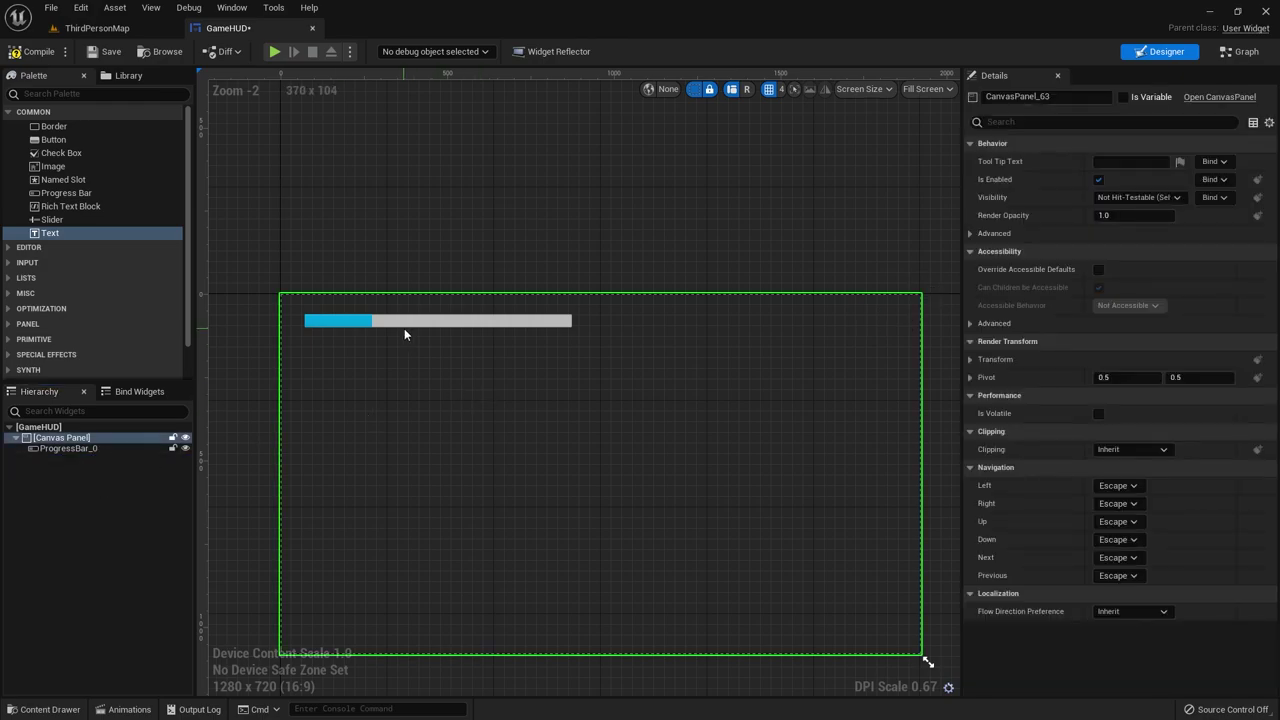
pyautogui.click(405, 323)
pyautogui.scroll(1, 451, 399)
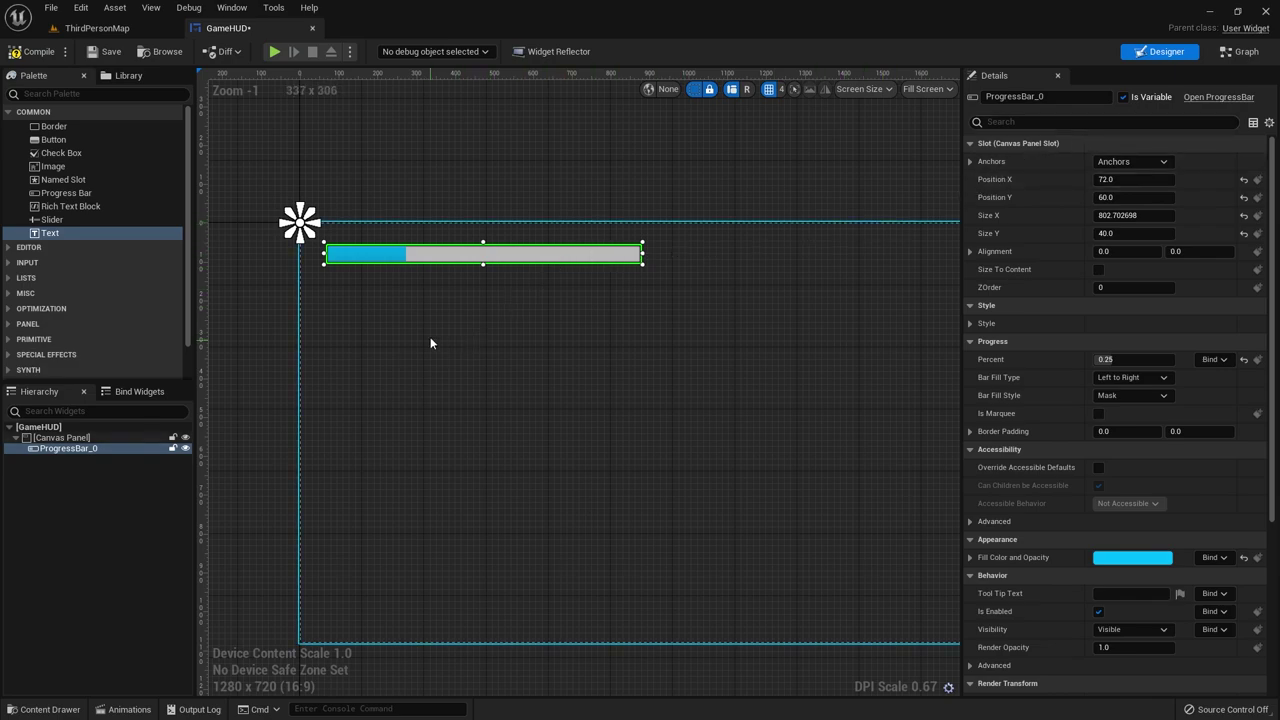
pyautogui.click(100, 55)
pyautogui.scroll(-2, 600, 410)
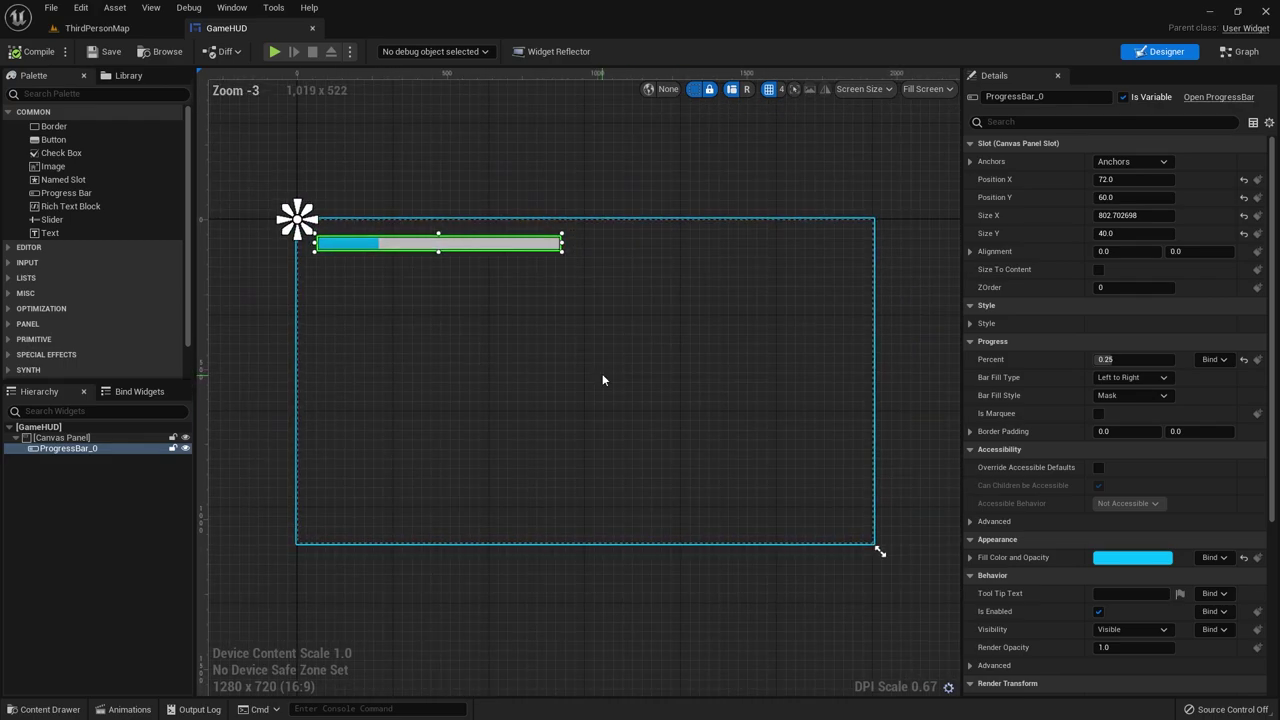
# Step: Run a quick play test of ThirdPersonMap and stop it with Esc
pyautogui.click(97, 30)
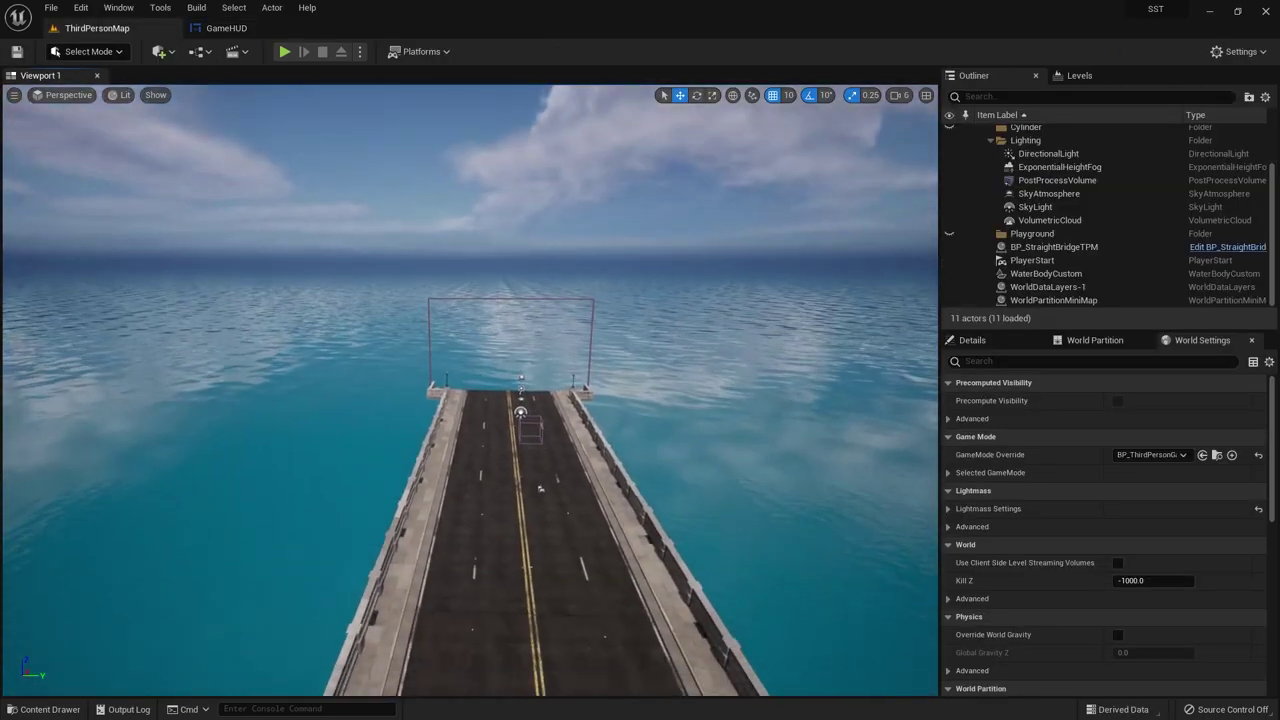
pyautogui.moveTo(470, 400); pyautogui.dragTo(470, 300, button='right')
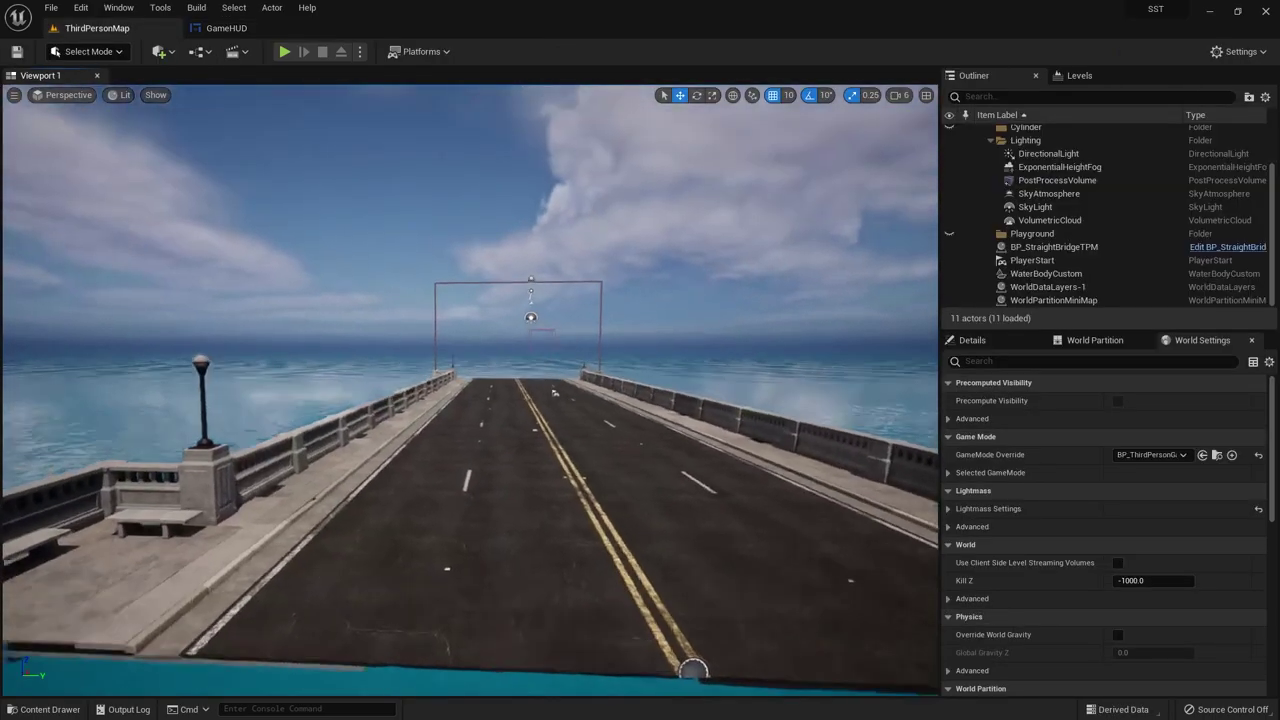
pyautogui.click(282, 57)
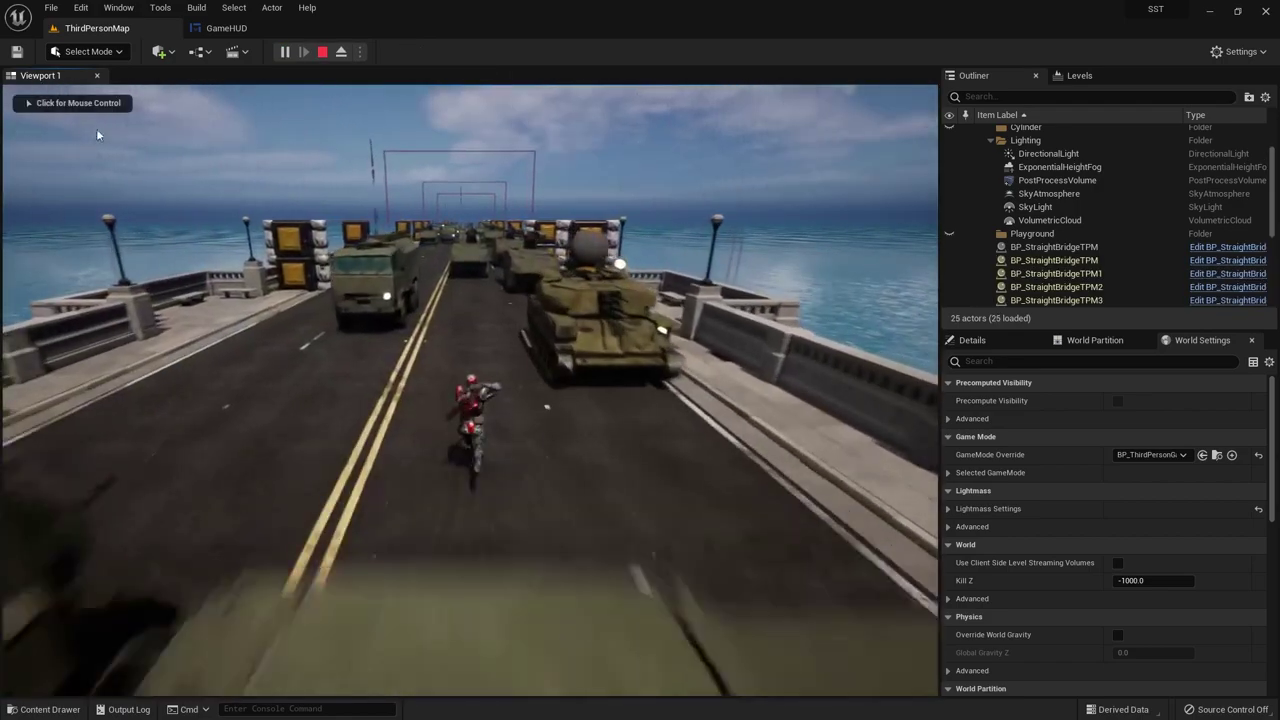
pyautogui.press('Escape')
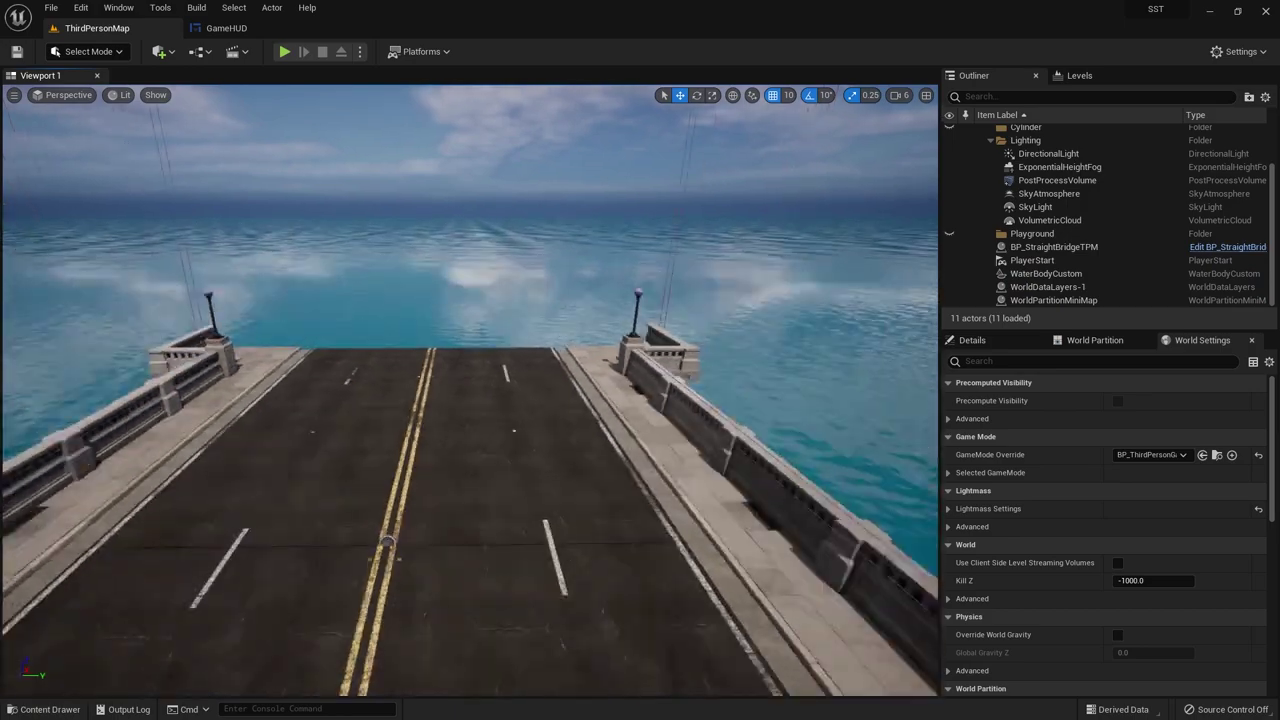
pyautogui.moveTo(466, 302); pyautogui.dragTo(466, 340, button='right')
# Step: Open BP_ThirdPersonCharacter from the ThirdPerson/Blueprints folder in the Content Drawer
pyautogui.hotkey('ctrl', 'space')
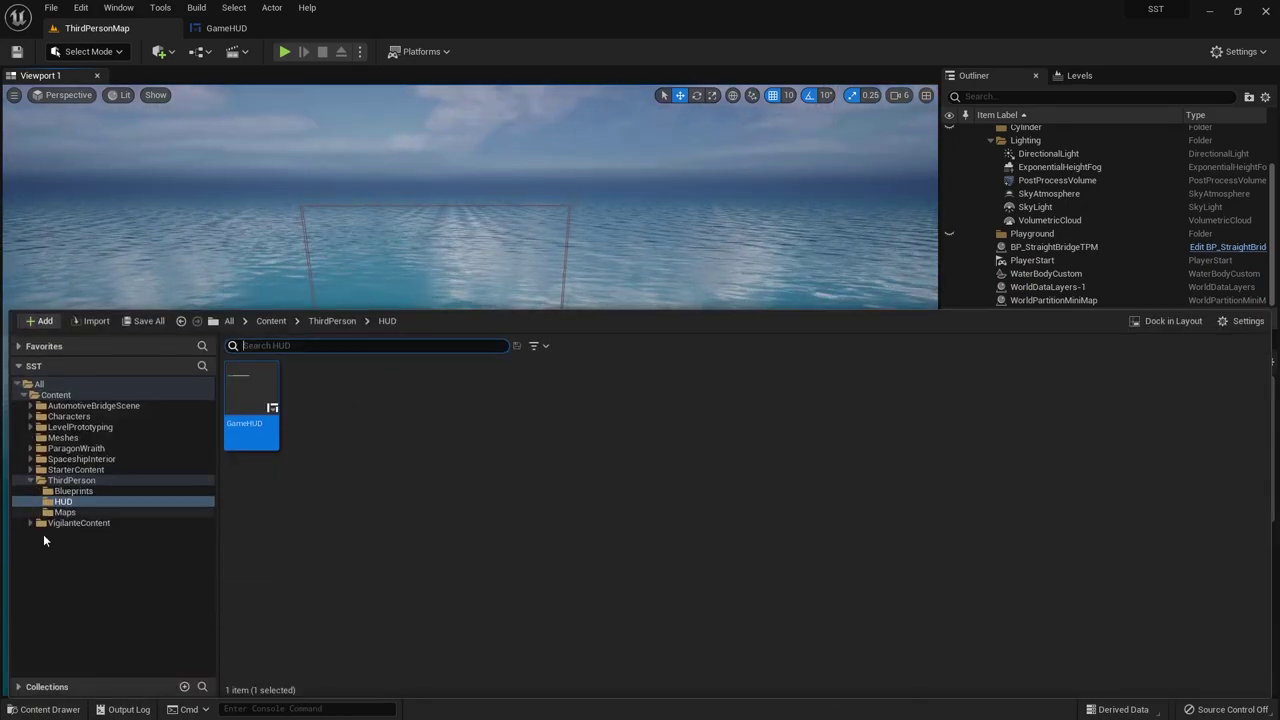
pyautogui.click(68, 492)
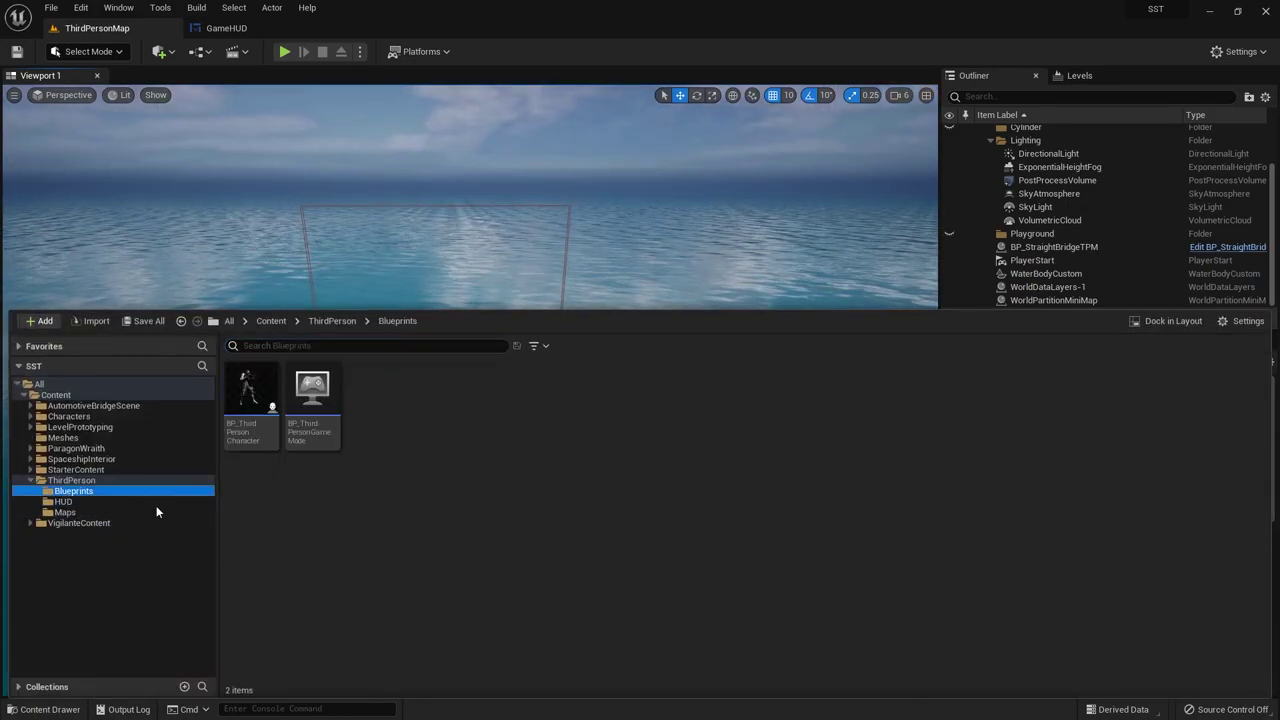
pyautogui.click(255, 375)
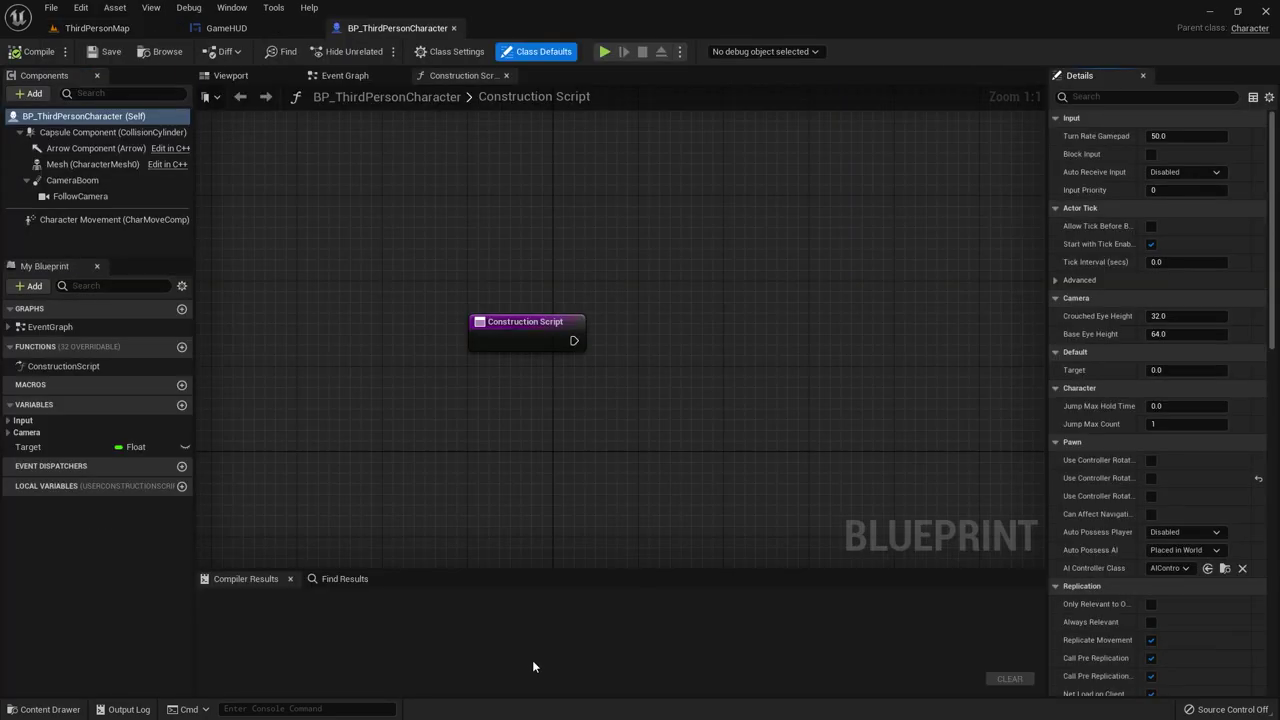
# Step: Switch to the character's Event Graph and zoom in on the Begin Play nodes
pyautogui.click(250, 80)
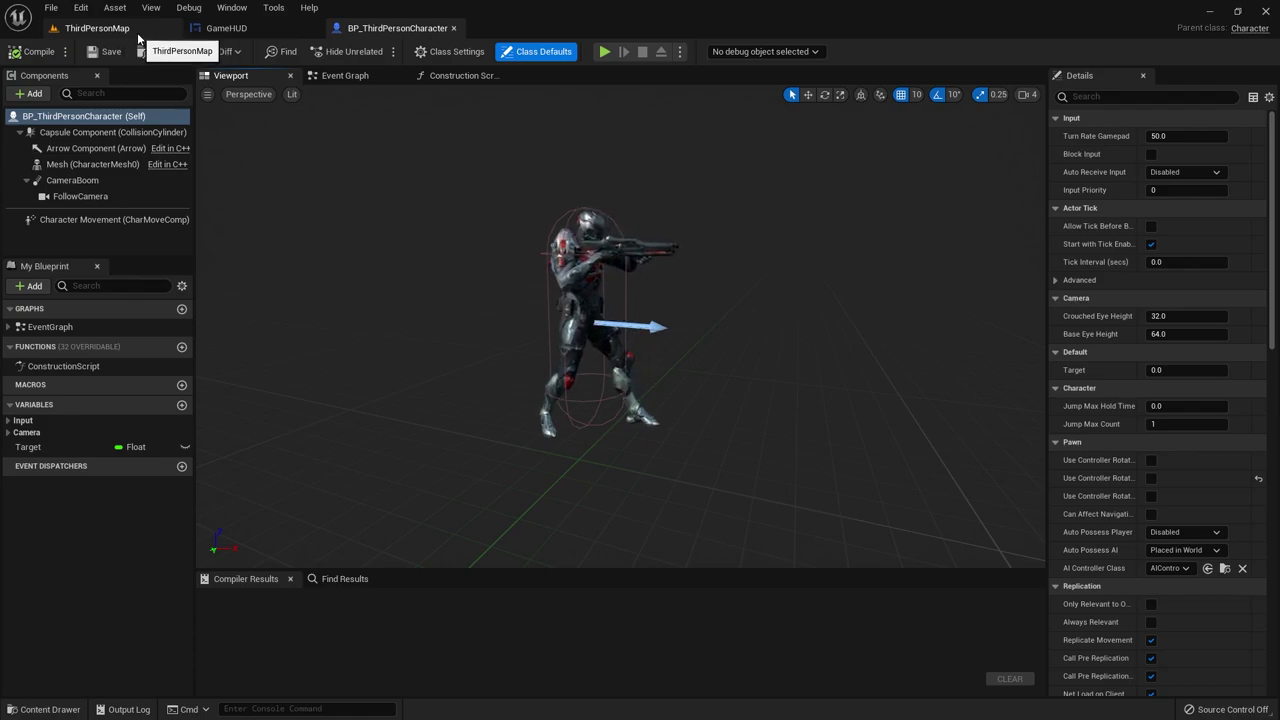
pyautogui.click(341, 81)
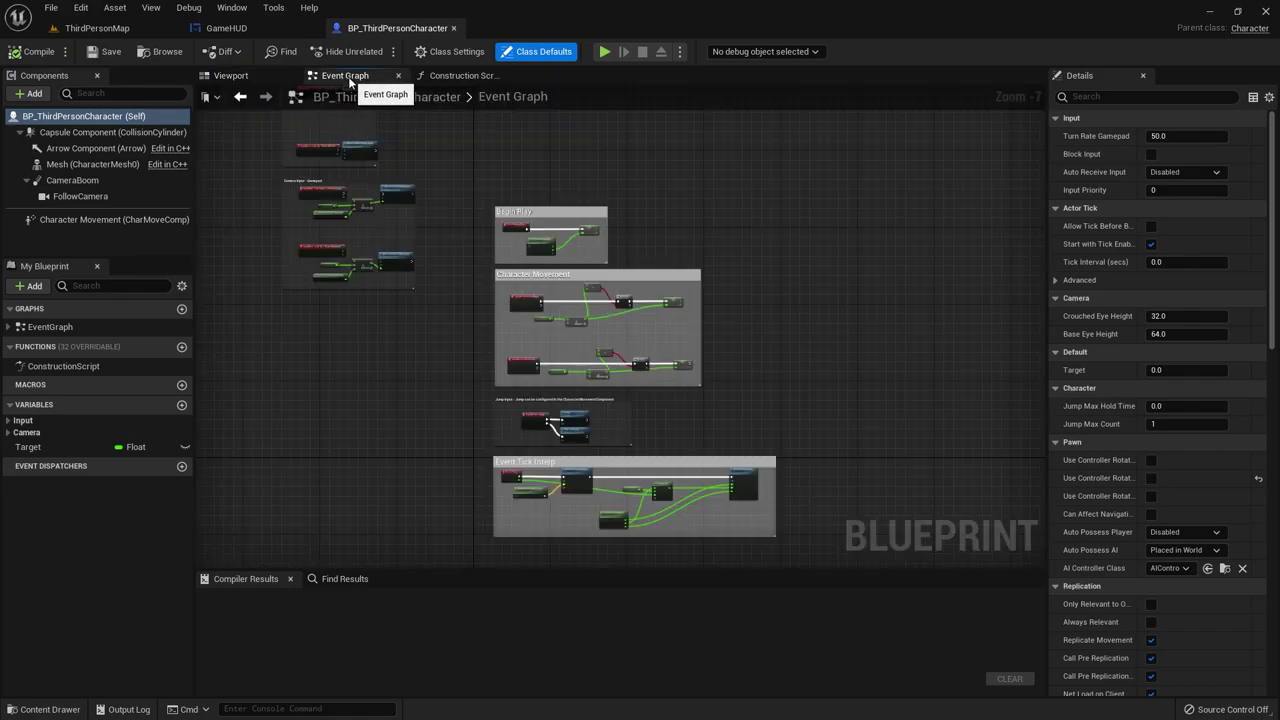
pyautogui.scroll(1, 542, 316)
pyautogui.moveTo(542, 316); pyautogui.dragTo(481, 428, button='right')
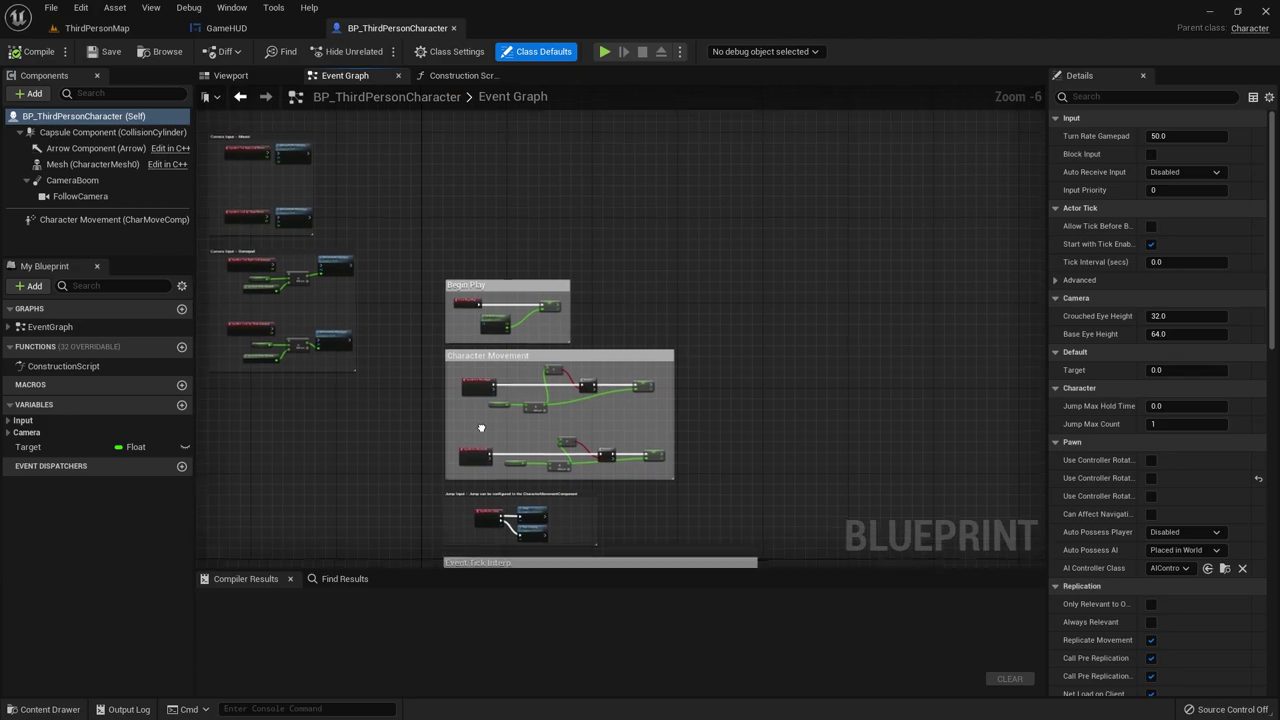
pyautogui.scroll(4, 500, 300)
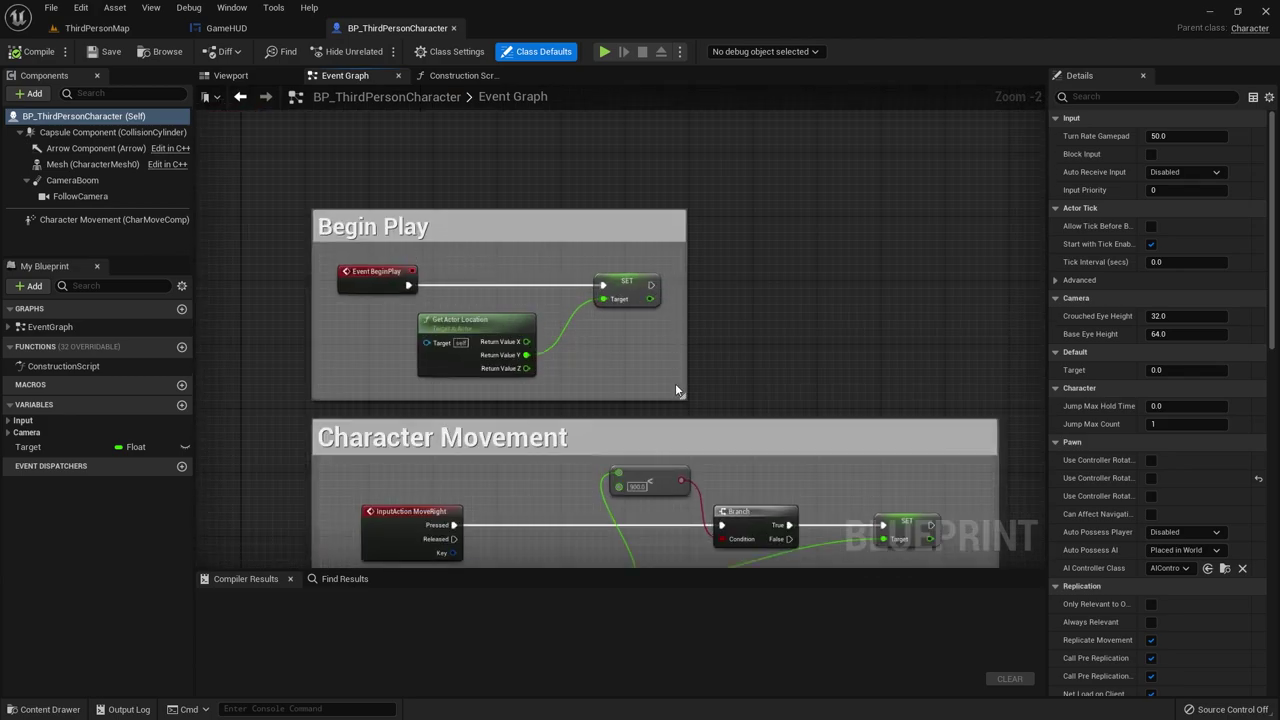
# Step: Move the Begin Play comment box upward, enlarge it, and nudge the SET node
pyautogui.click(524, 235)
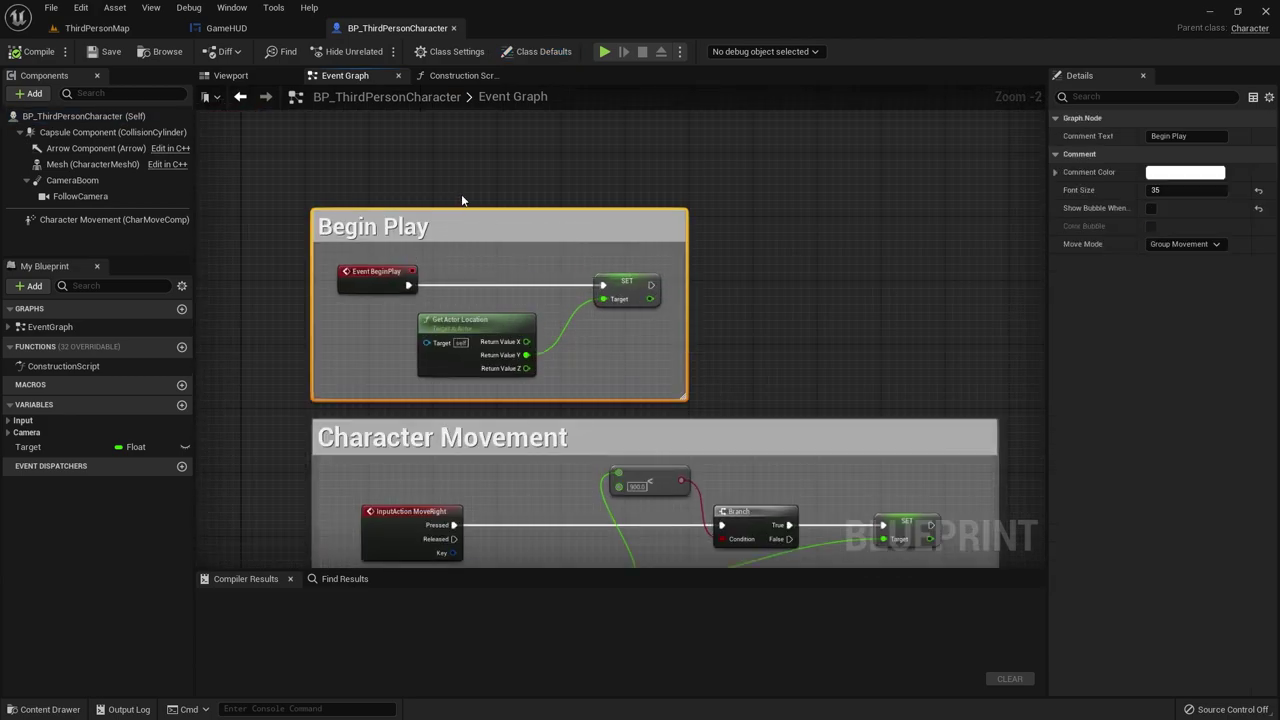
pyautogui.moveTo(462, 218); pyautogui.dragTo(470, 100)
pyautogui.scroll(-4, 606, 389)
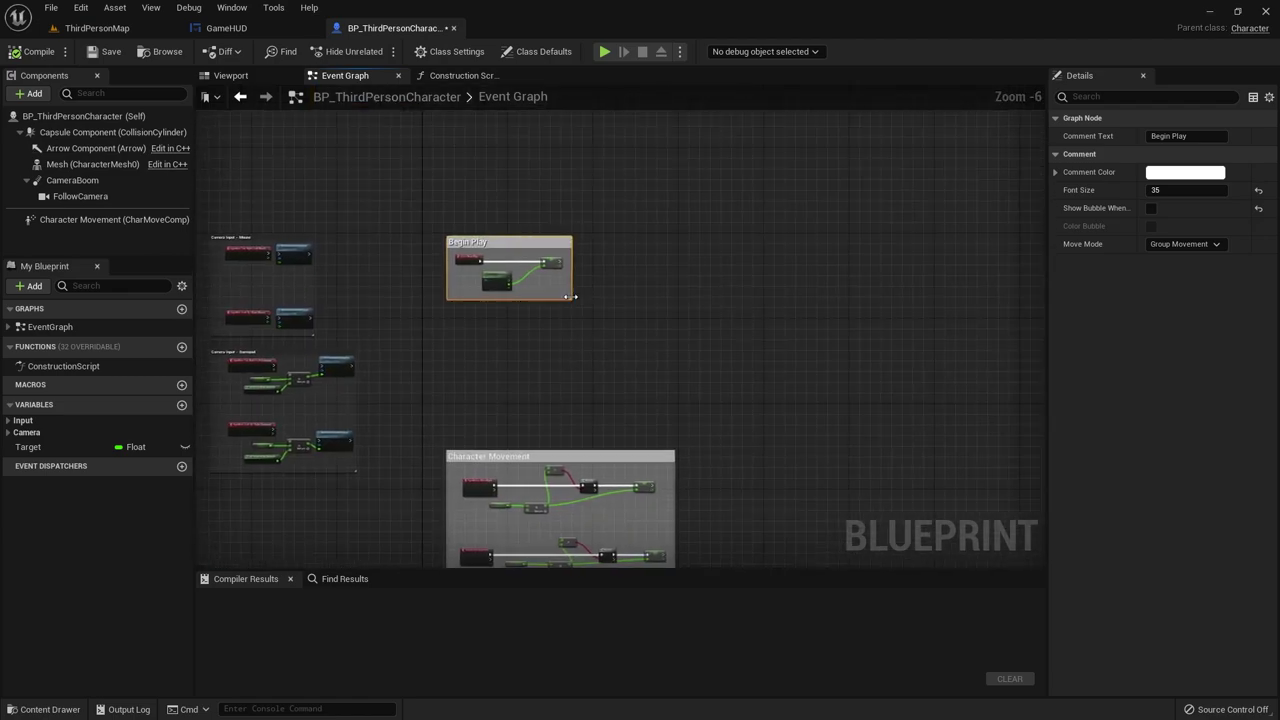
pyautogui.moveTo(570, 298); pyautogui.dragTo(1045, 368)
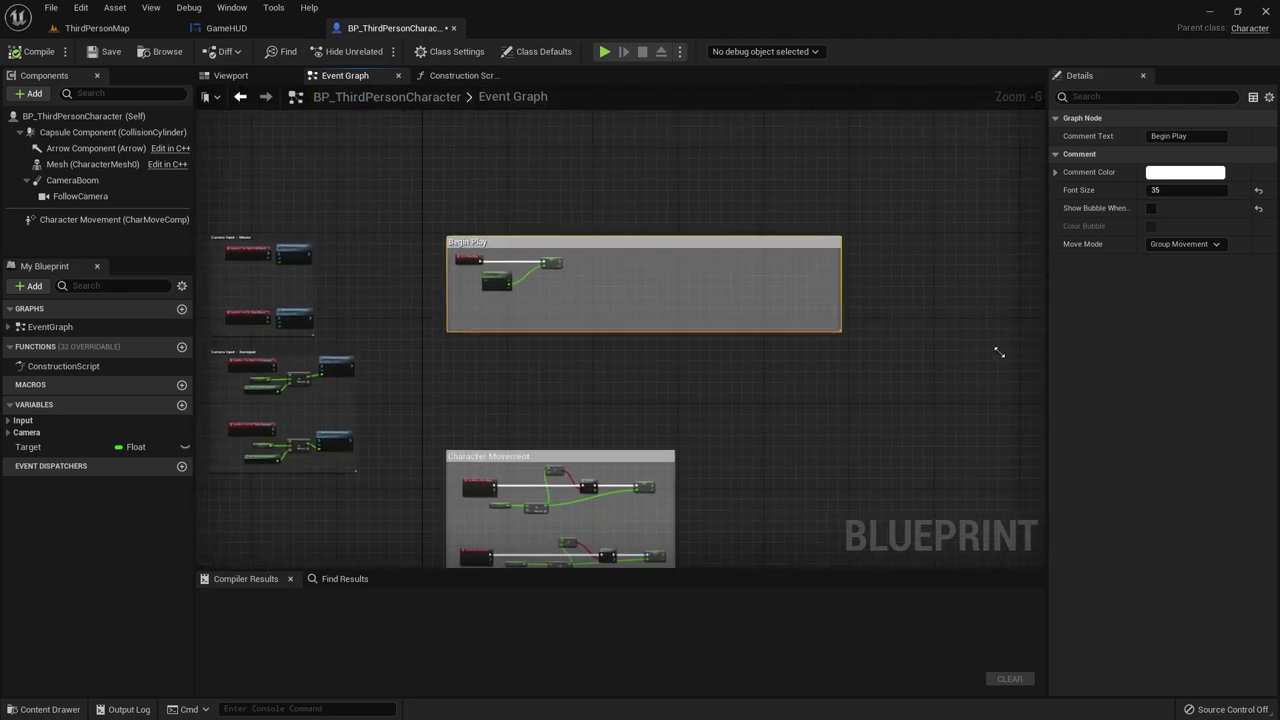
pyautogui.scroll(5, 560, 374)
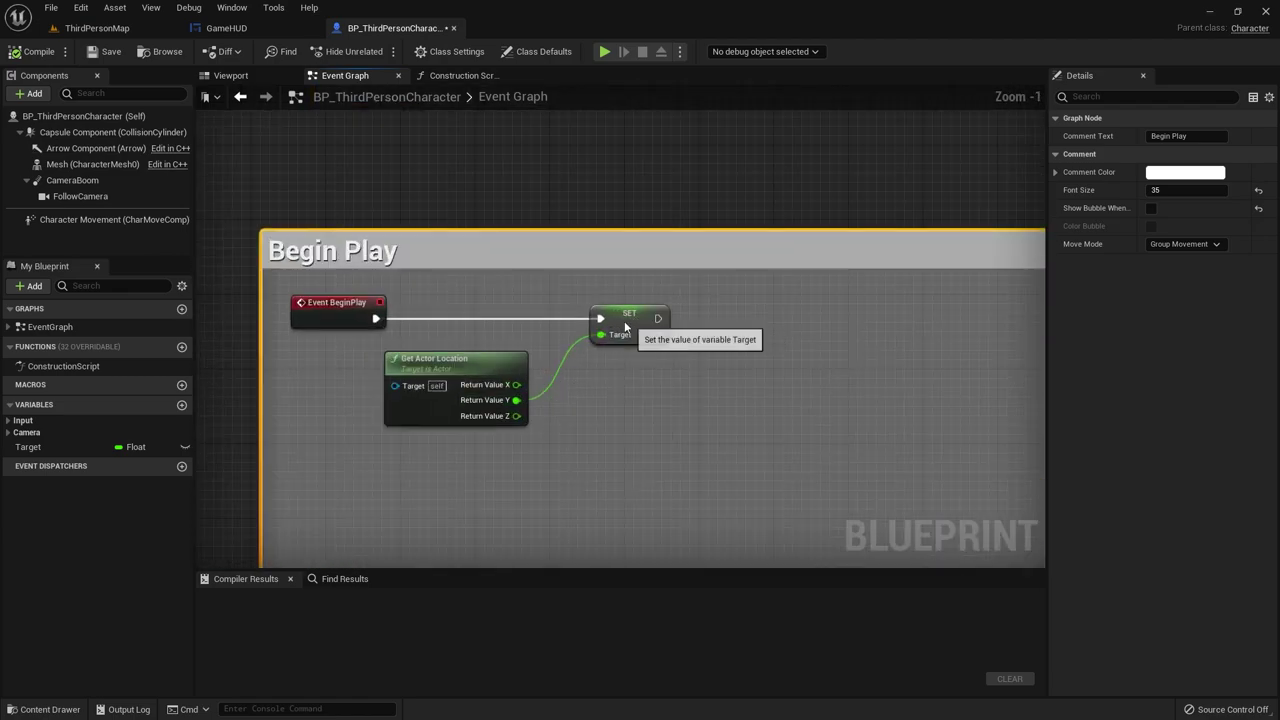
pyautogui.click(590, 330)
pyautogui.moveTo(590, 330); pyautogui.dragTo(600, 330)
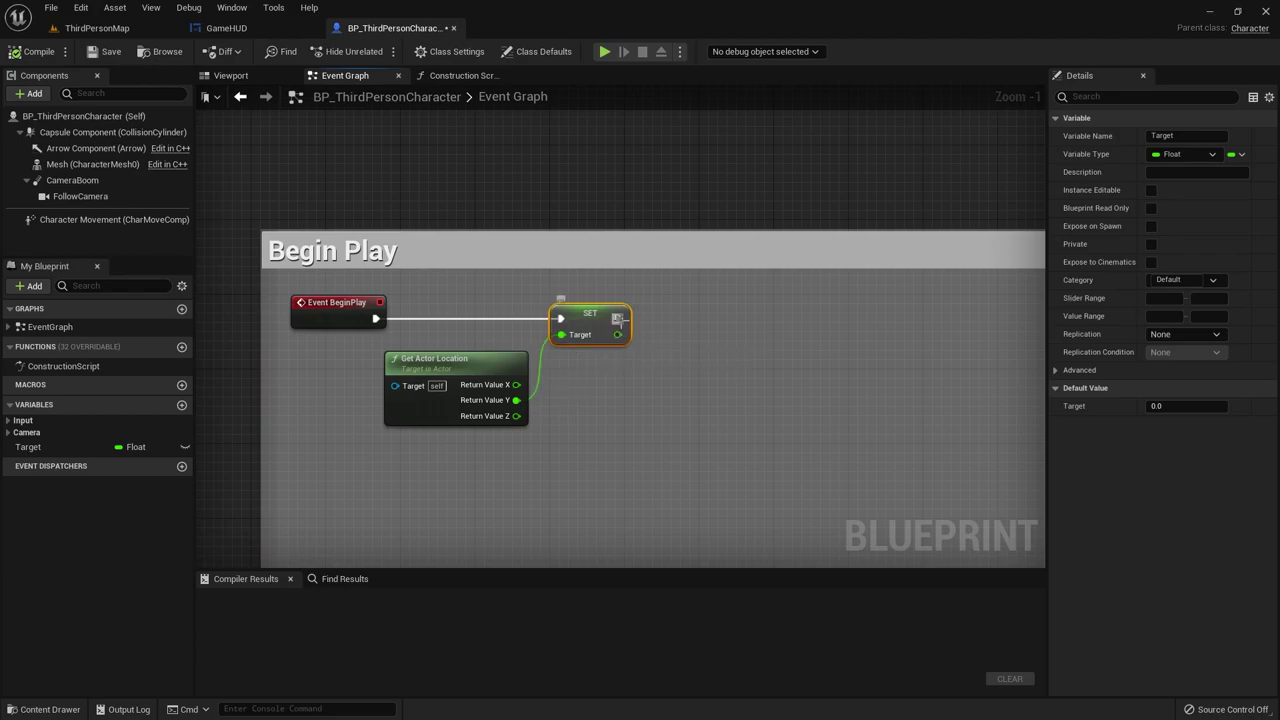
# Step: Add a Create Widget node wired after the SET node's output
pyautogui.moveTo(618, 318); pyautogui.dragTo(735, 318)
pyautogui.write('crea')
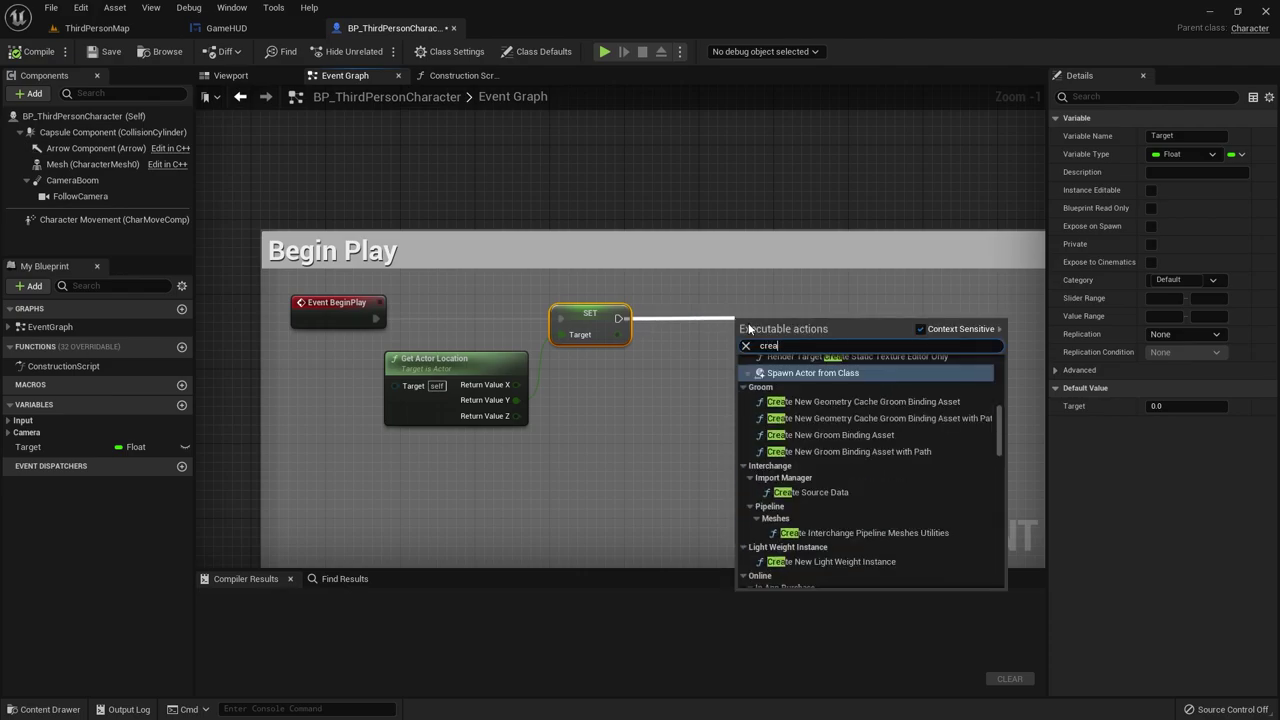
pyautogui.write('te wid')
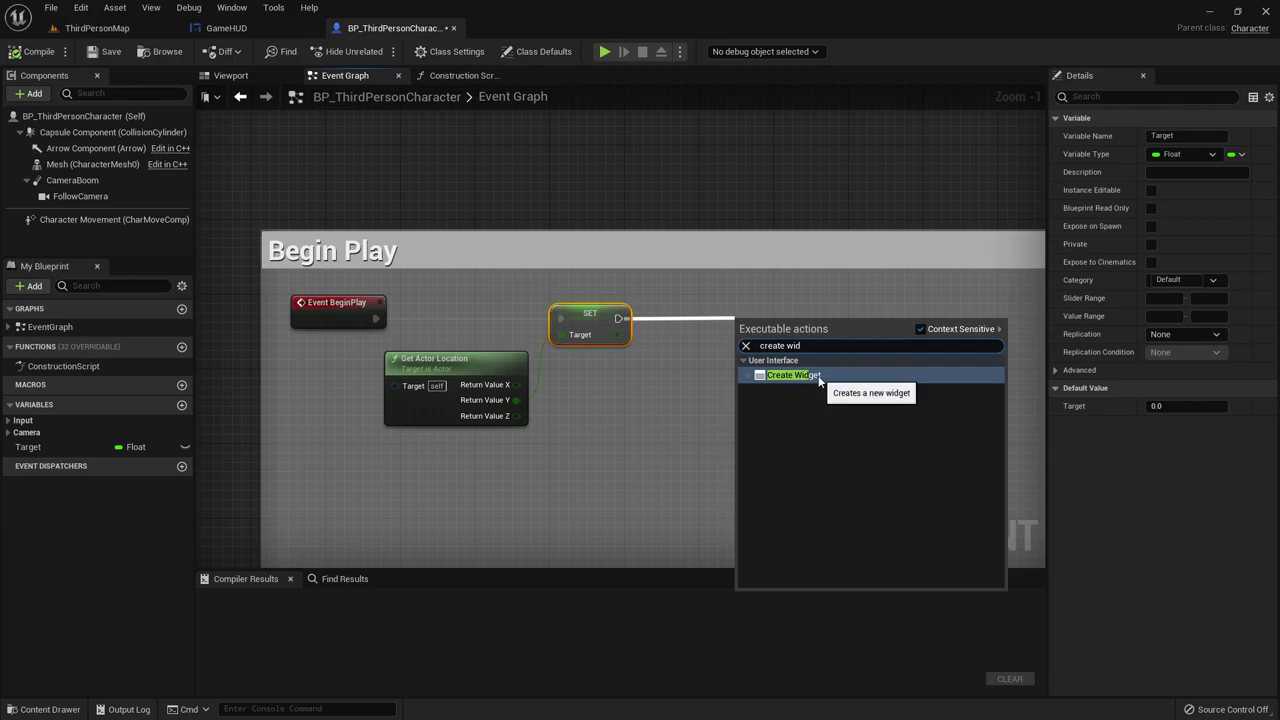
pyautogui.click(792, 375)
pyautogui.moveTo(829, 344); pyautogui.dragTo(799, 318)
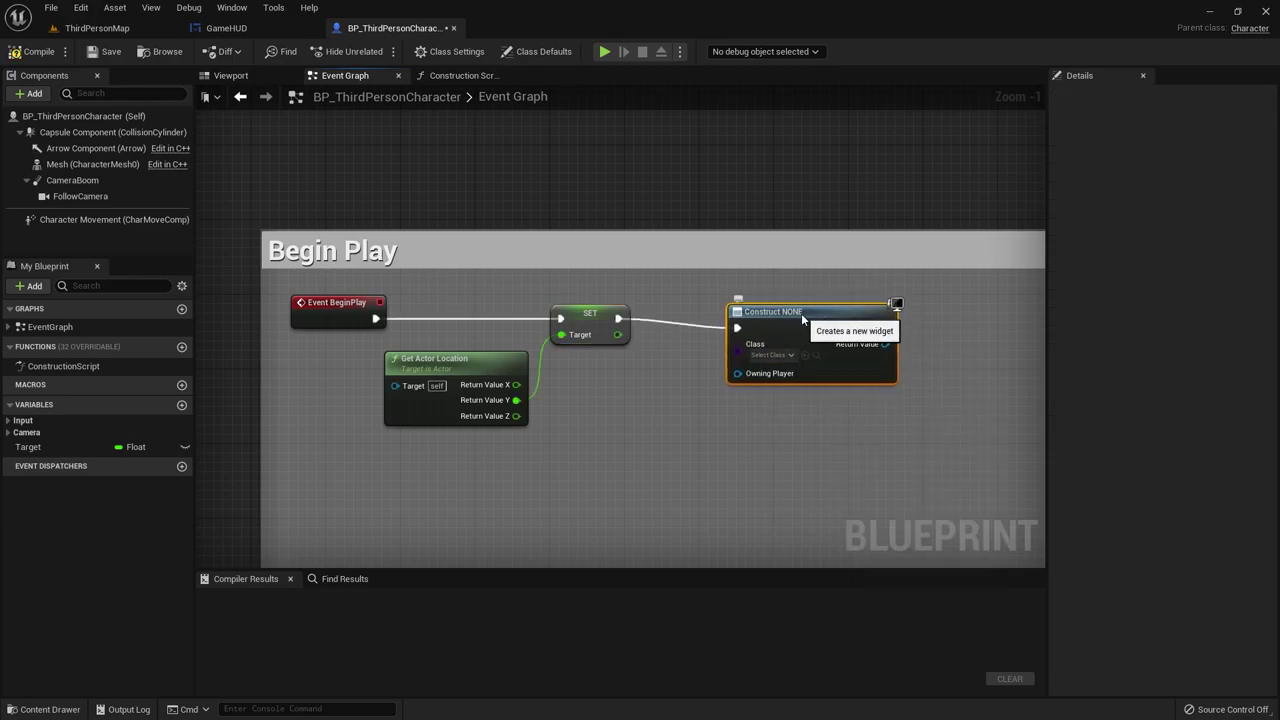
# Step: Set the construct node's class to GameHUD, making it Create Game HUD Widget
pyautogui.hotkey('ctrl', 'space')
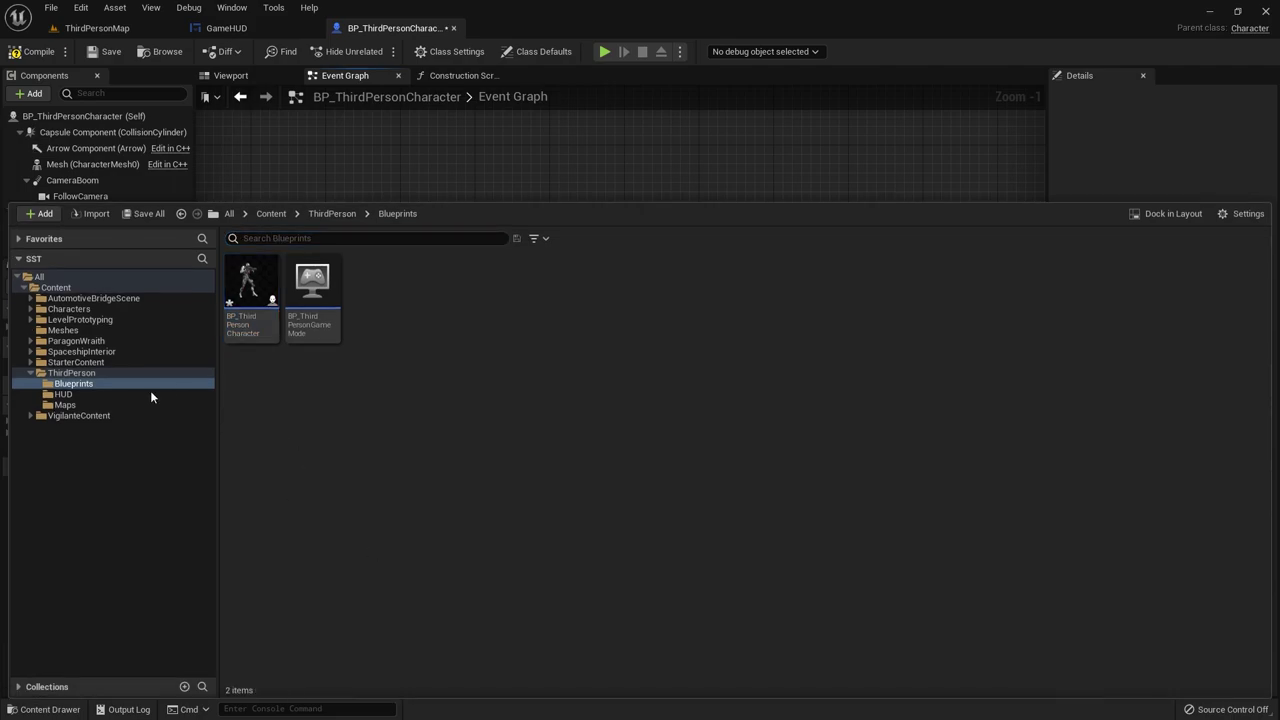
pyautogui.click(70, 396)
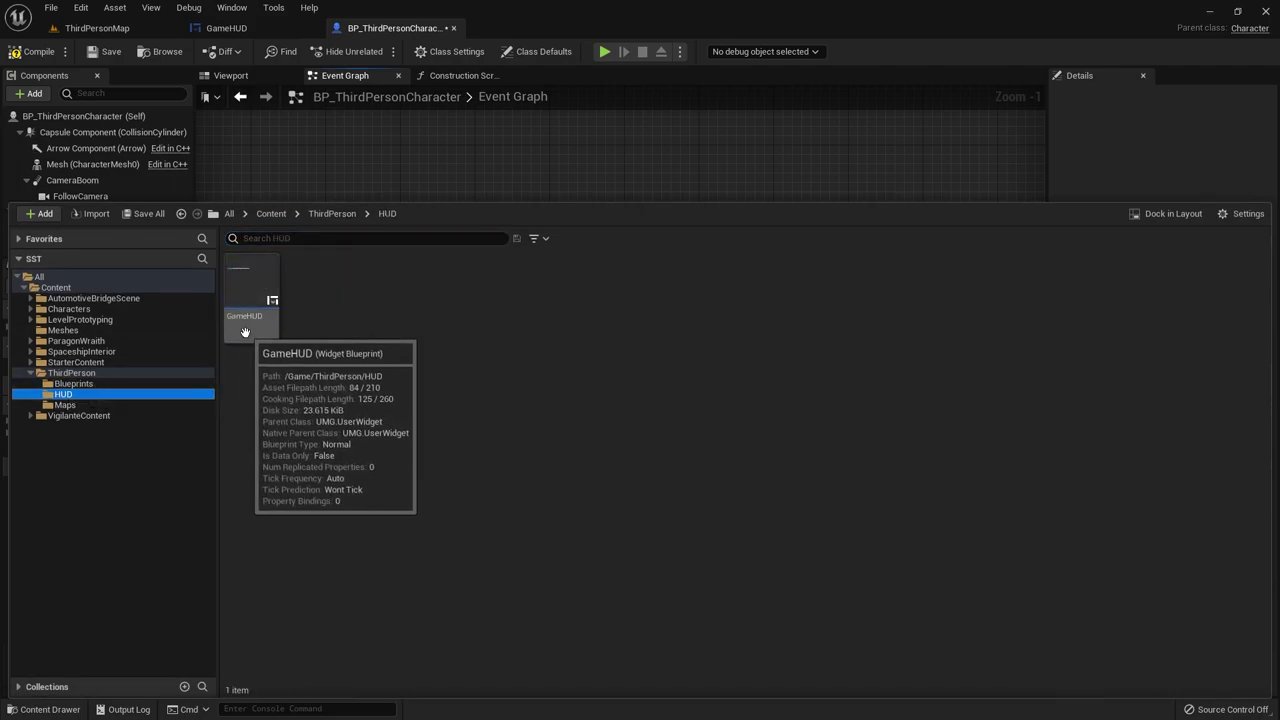
pyautogui.hotkey('ctrl', 'space')
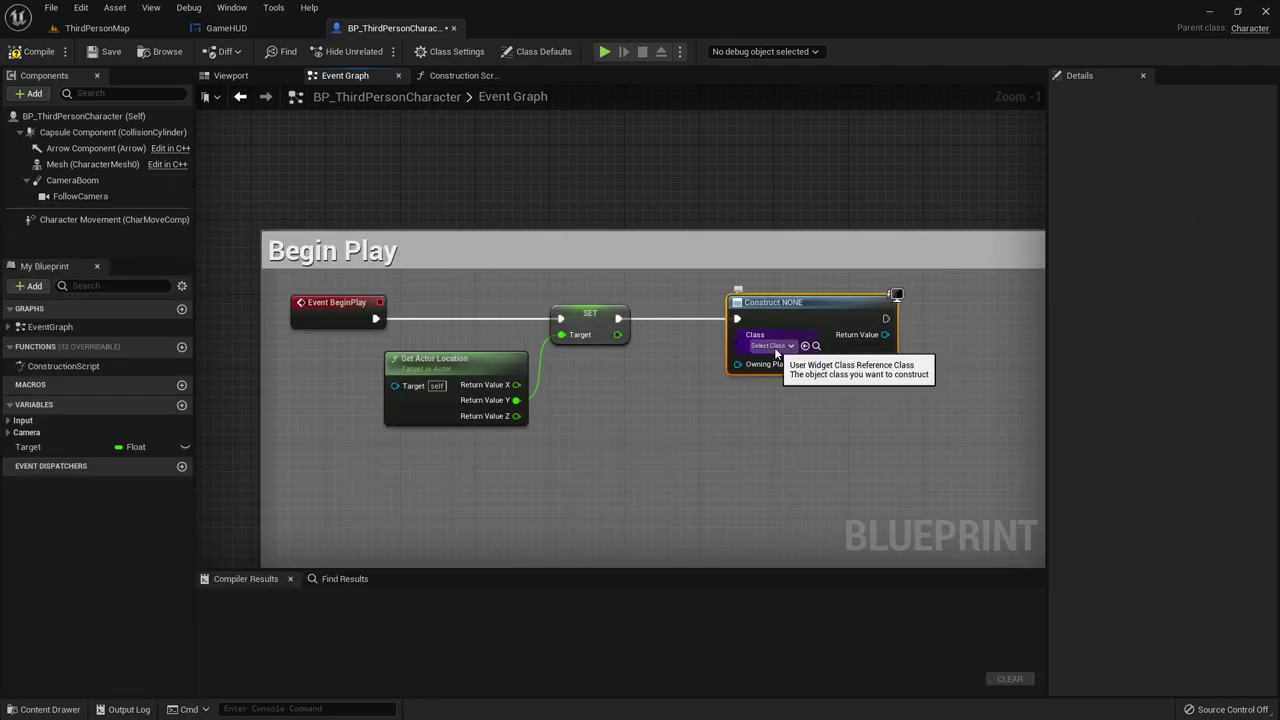
pyautogui.click(786, 346)
pyautogui.write('e')
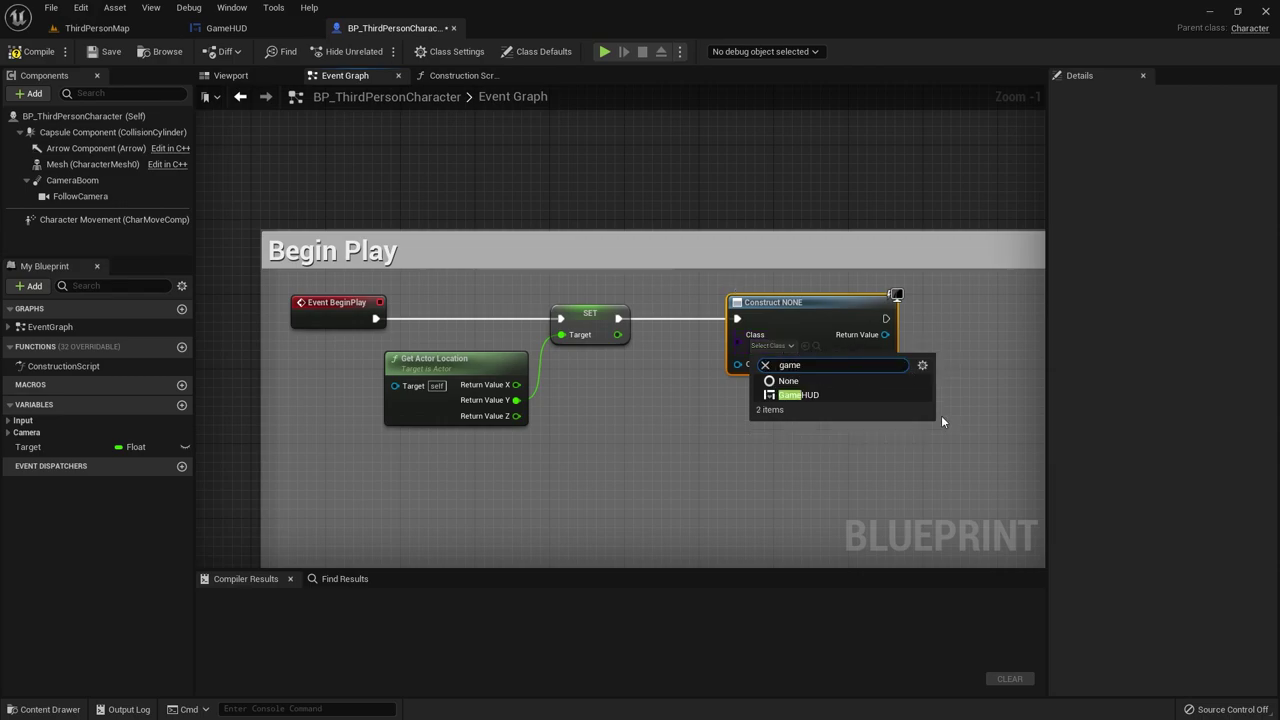
pyautogui.click(834, 397)
pyautogui.moveTo(790, 330); pyautogui.dragTo(762, 330)
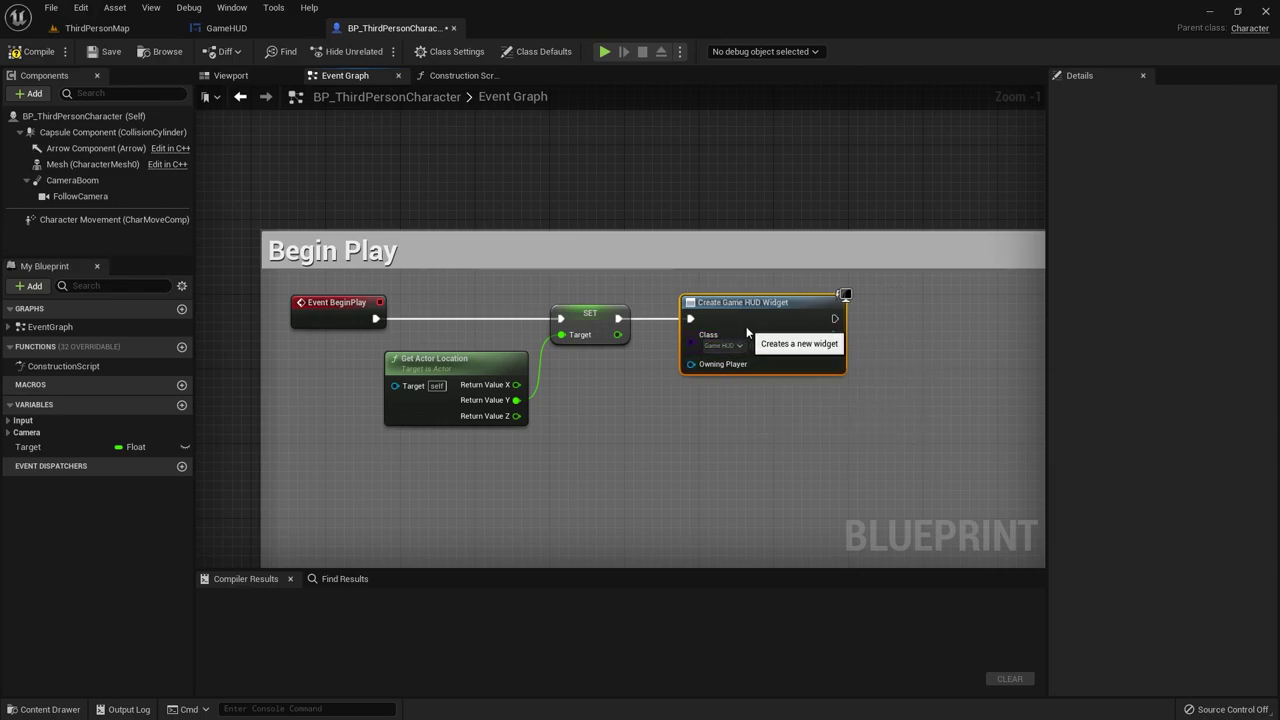
pyautogui.moveTo(677, 455); pyautogui.dragTo(399, 425, button='right')
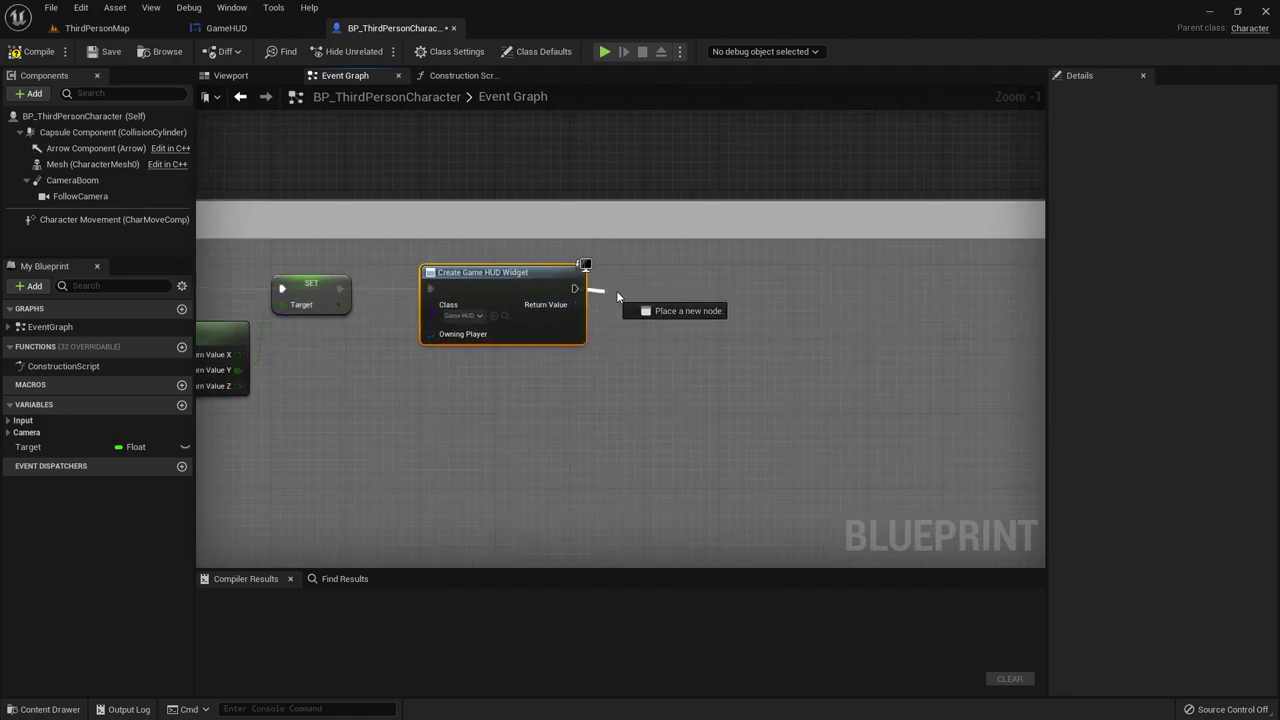
# Step: Add an Add to Viewport node after Create Game HUD Widget, wiring Return Value to Target
pyautogui.moveTo(574, 290); pyautogui.dragTo(661, 293)
pyautogui.write('ad')
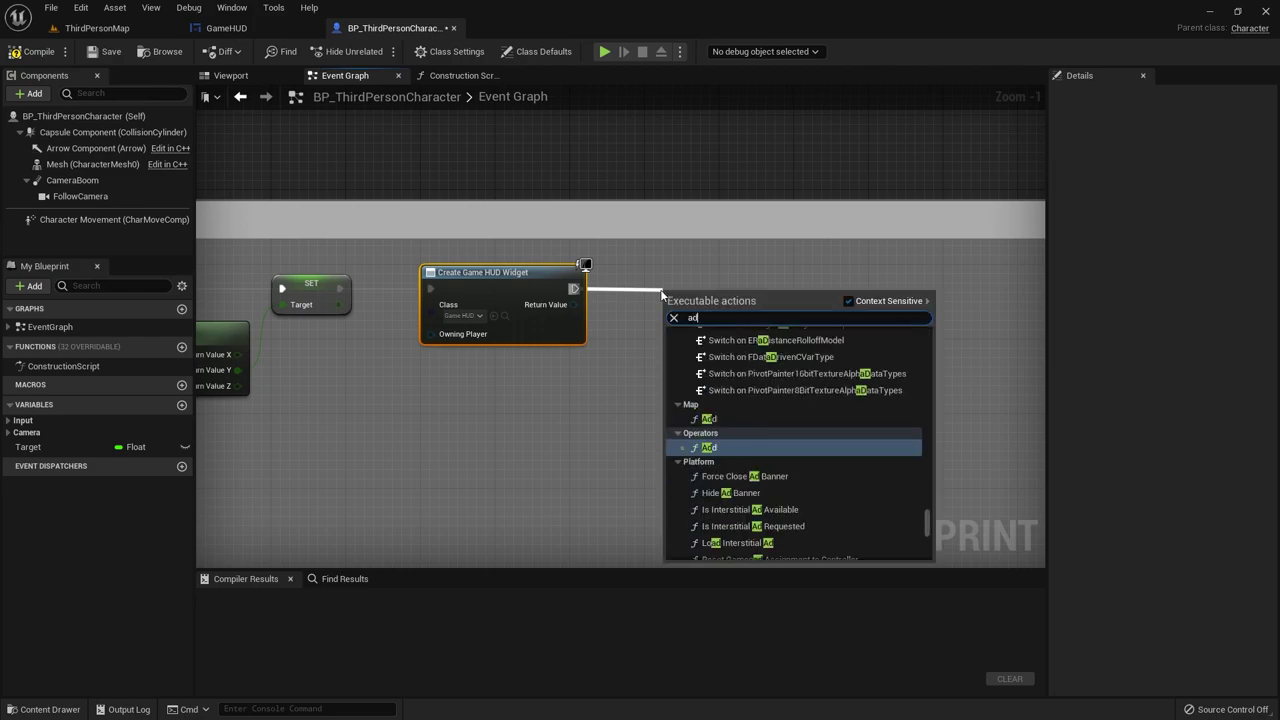
pyautogui.write('d to vie')
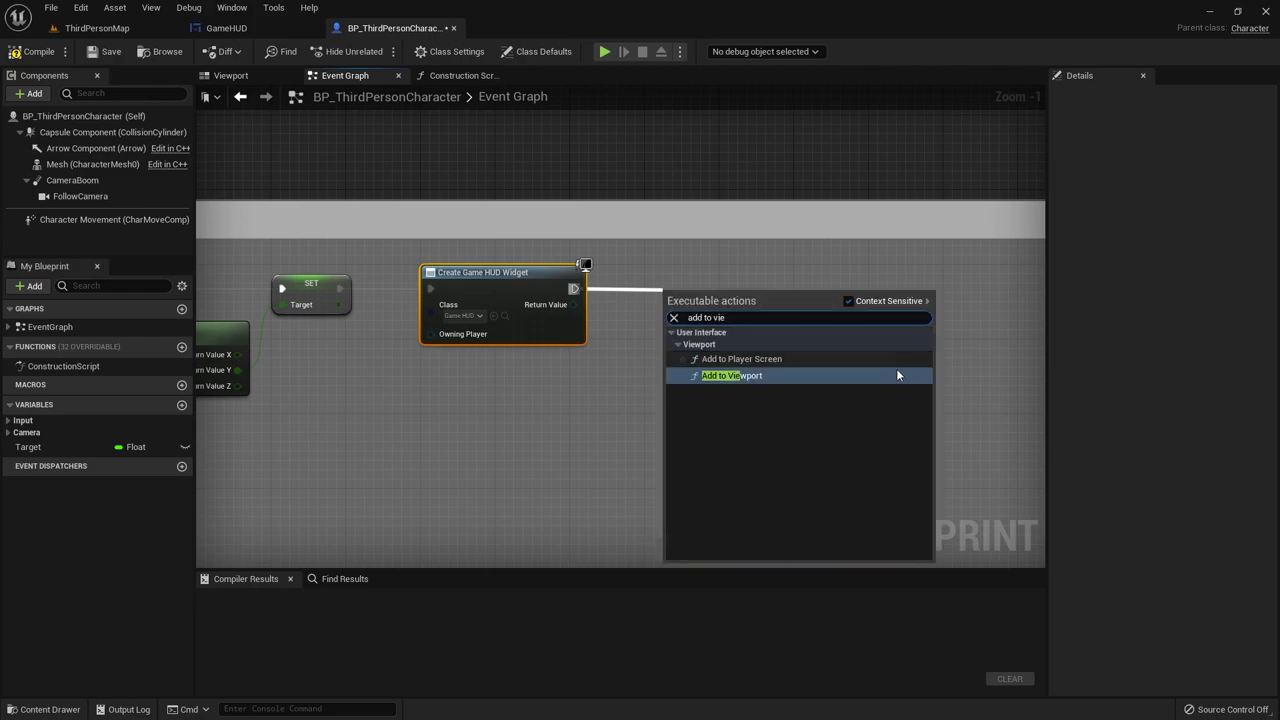
pyautogui.click(802, 377)
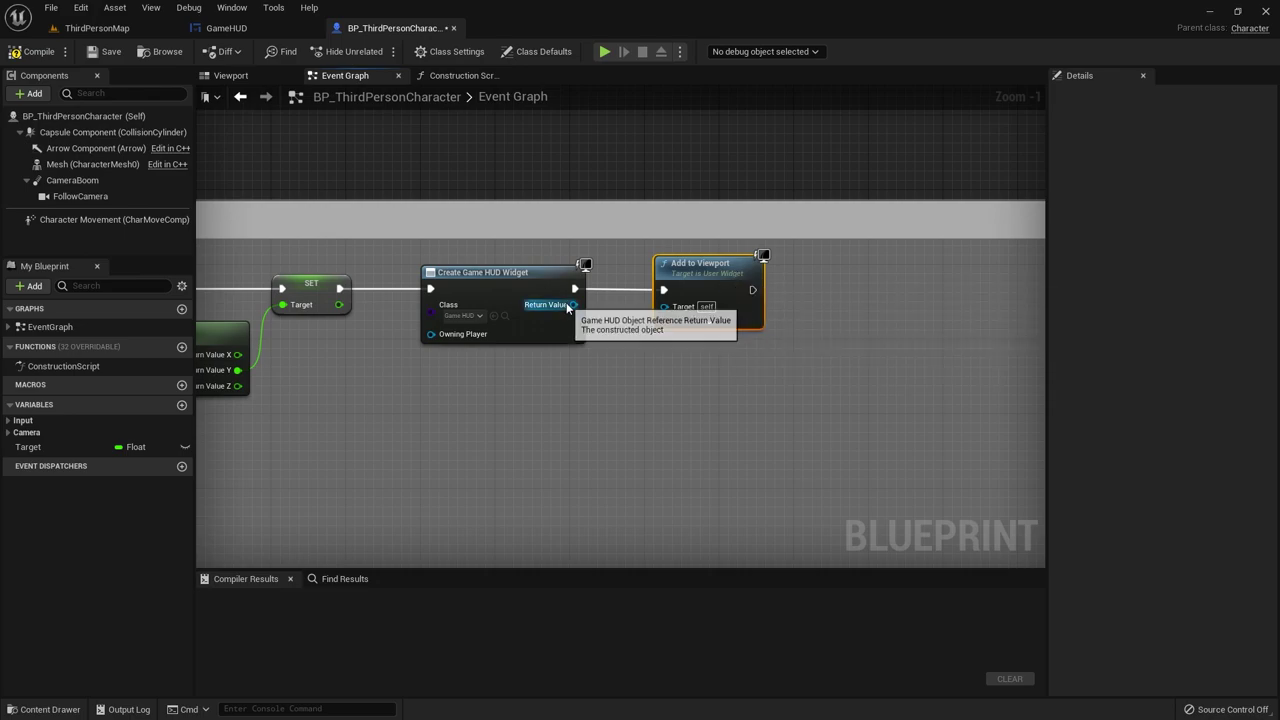
pyautogui.moveTo(573, 304); pyautogui.dragTo(664, 306)
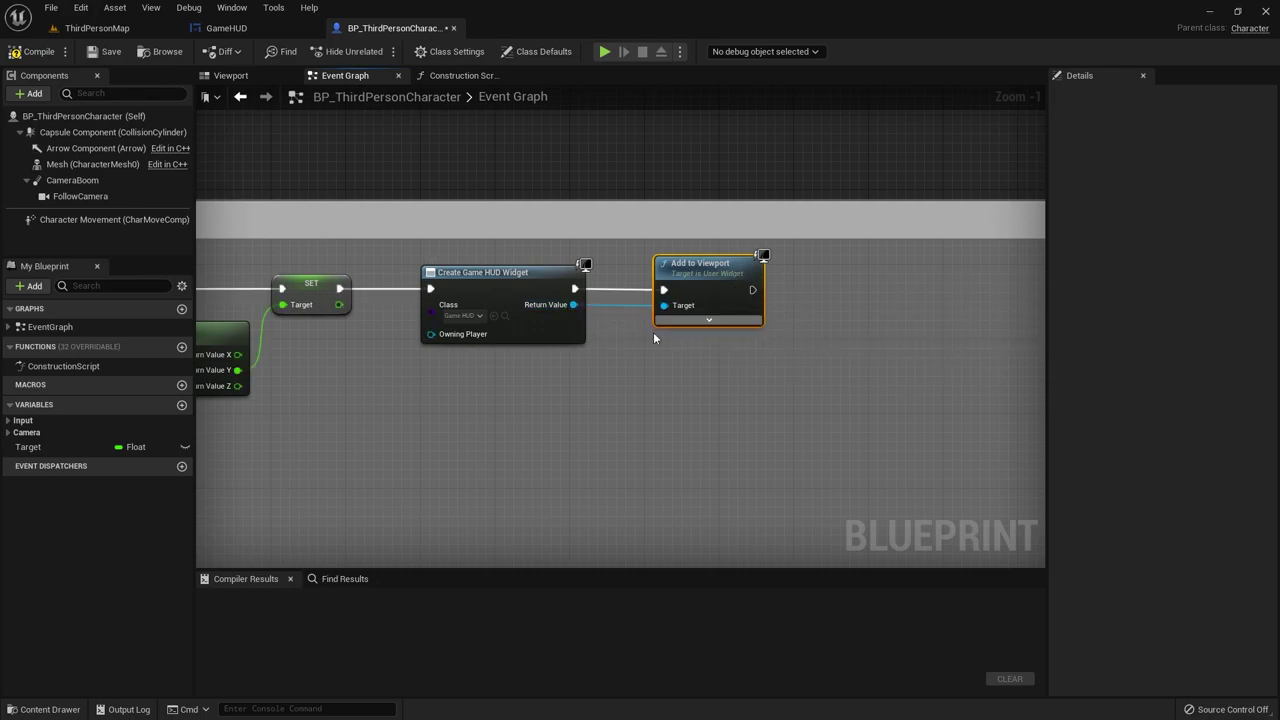
# Step: Compile BP_ThirdPersonCharacter and play-test ThirdPersonMap to see the HUD progress bar
pyautogui.click(33, 51)
pyautogui.click(98, 28)
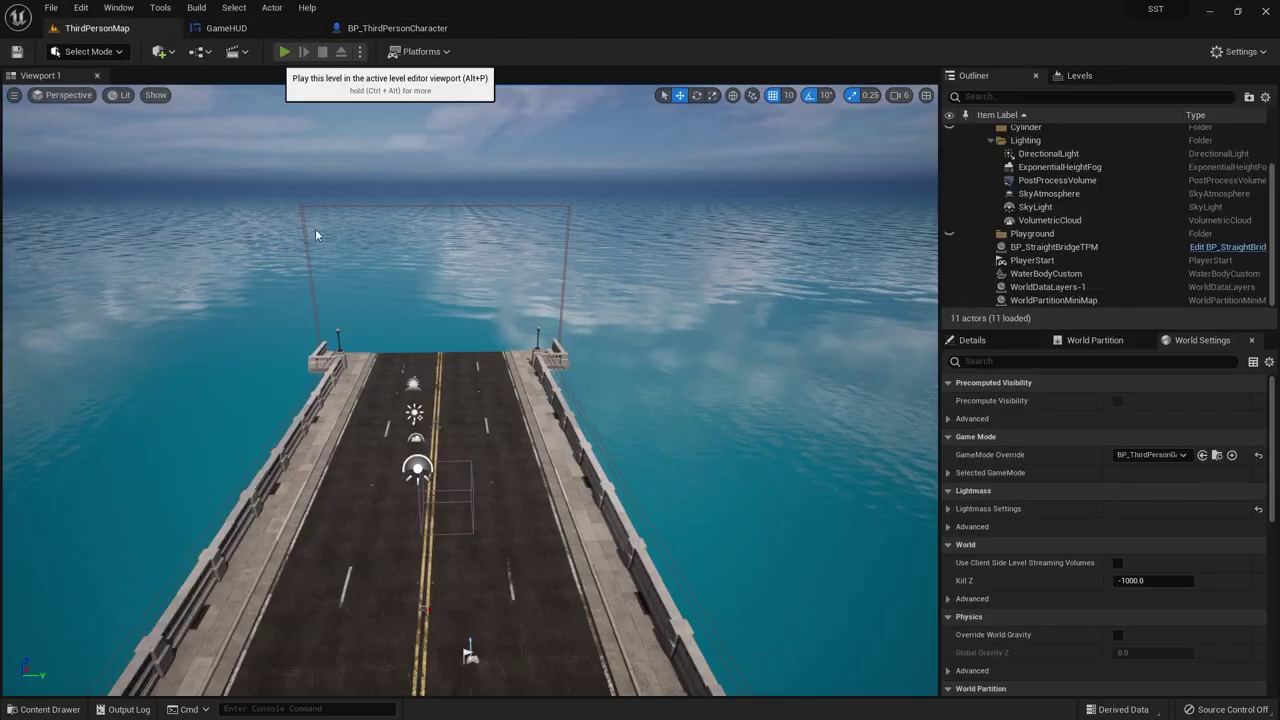
pyautogui.click(285, 51)
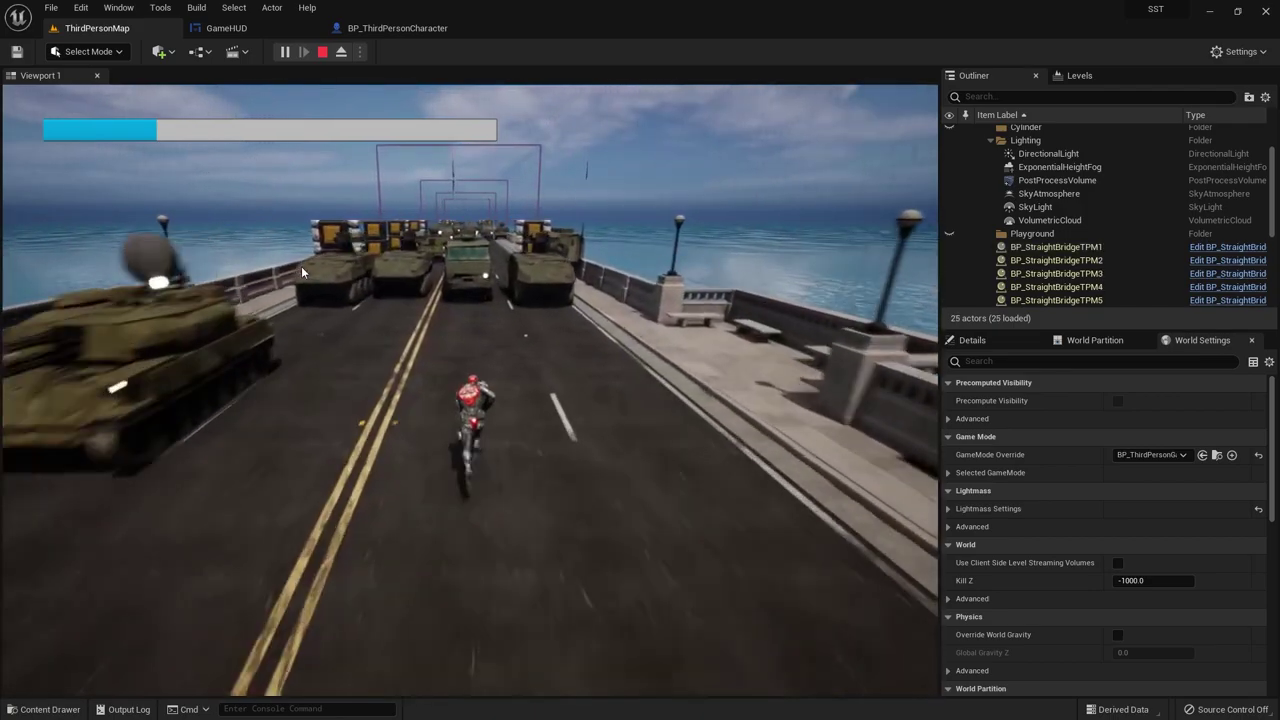
pyautogui.press('Escape')
# Step: Review the GameHUD widget layout, then return to the character Blueprint's Event Graph
pyautogui.click(280, 27)
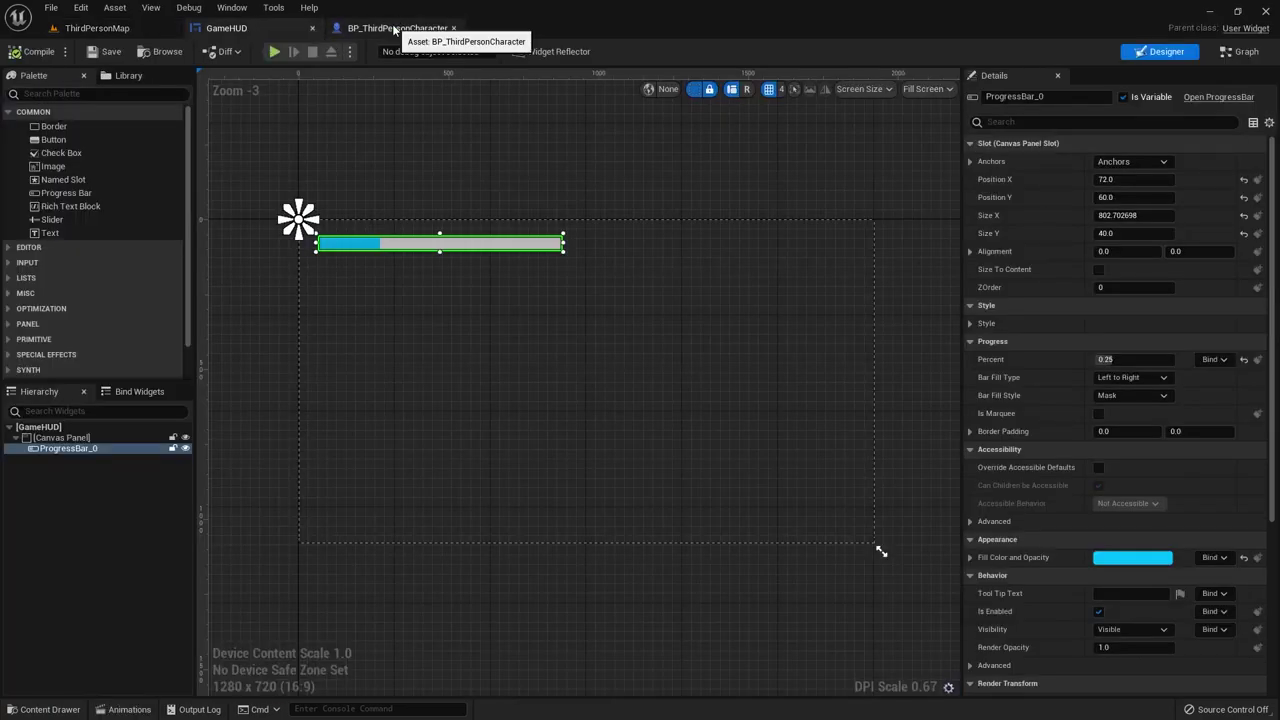
pyautogui.click(398, 27)
pyautogui.click(258, 28)
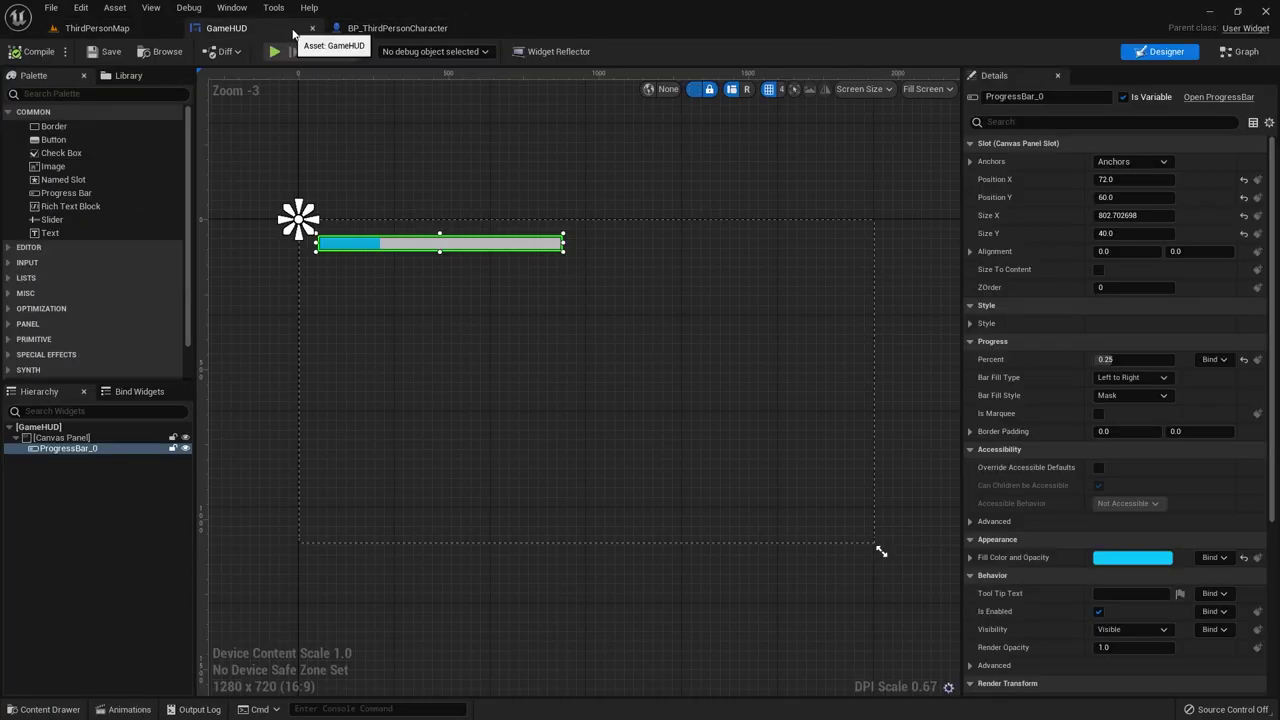
pyautogui.click(378, 30)
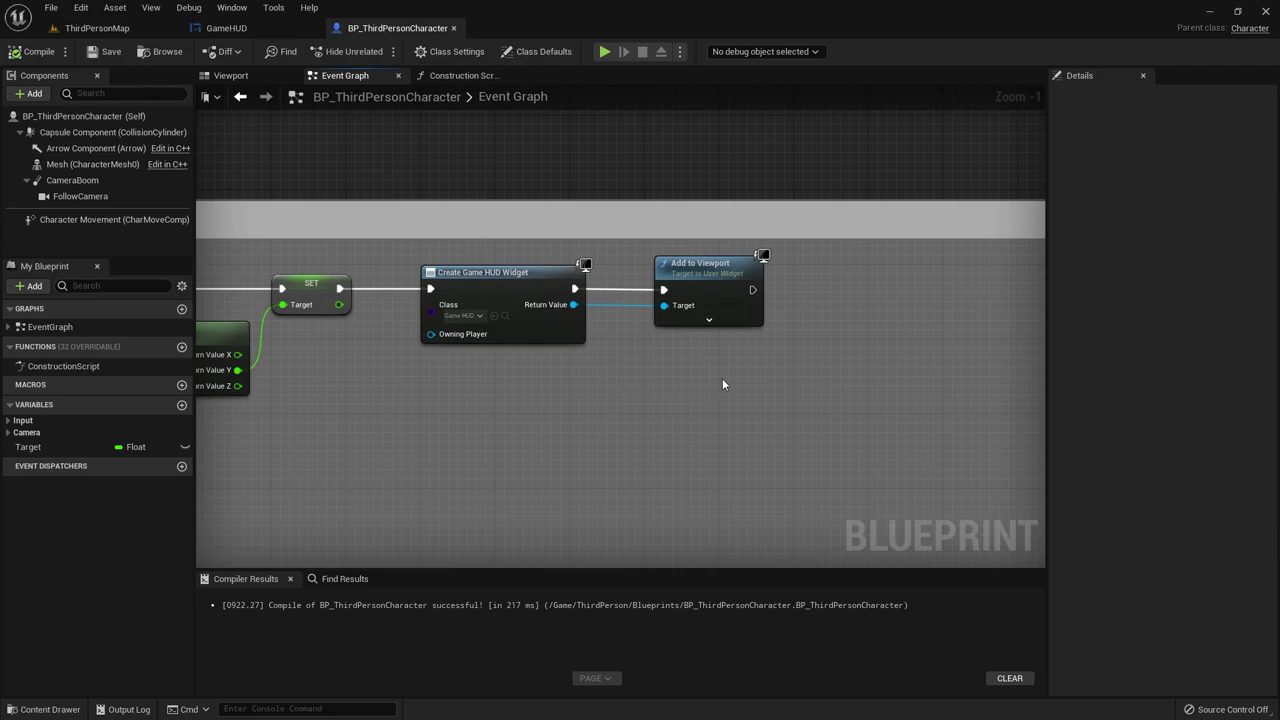
# Step: Promote the widget's Return Value to variable NewVar_0, placing its SET node before Add to Viewport
pyautogui.rightClick(574, 309)
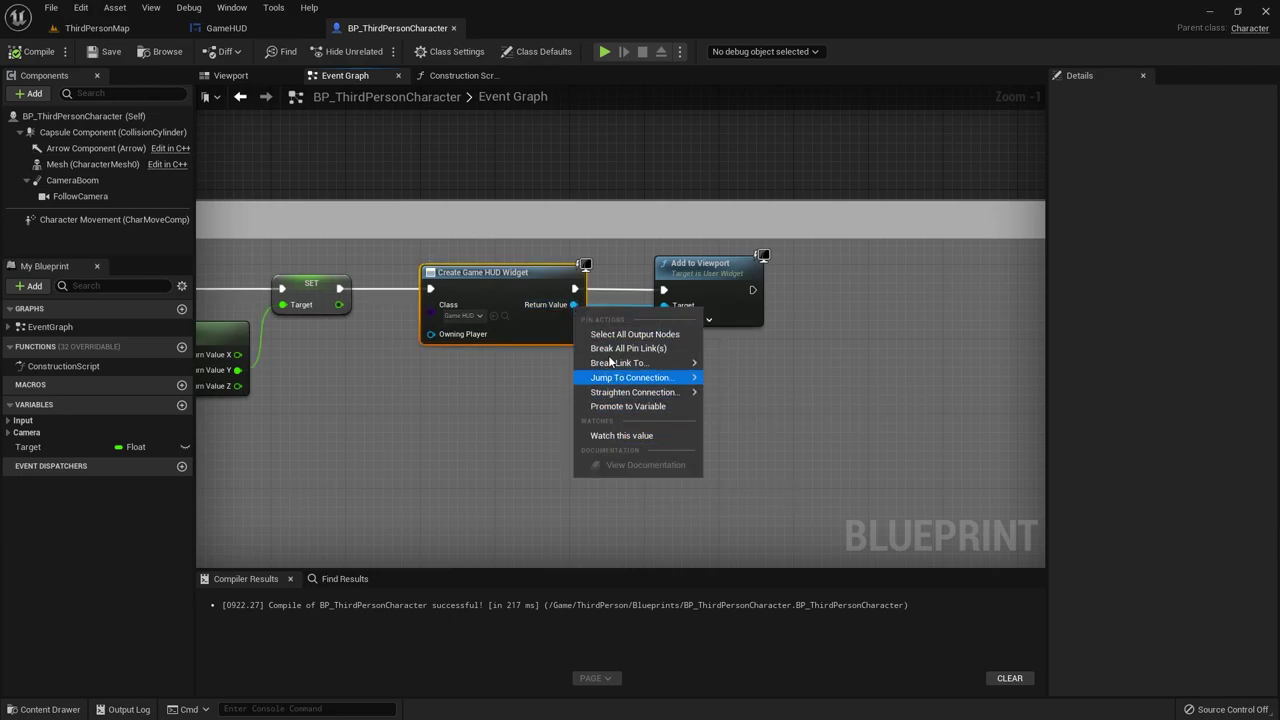
pyautogui.moveTo(604, 378)
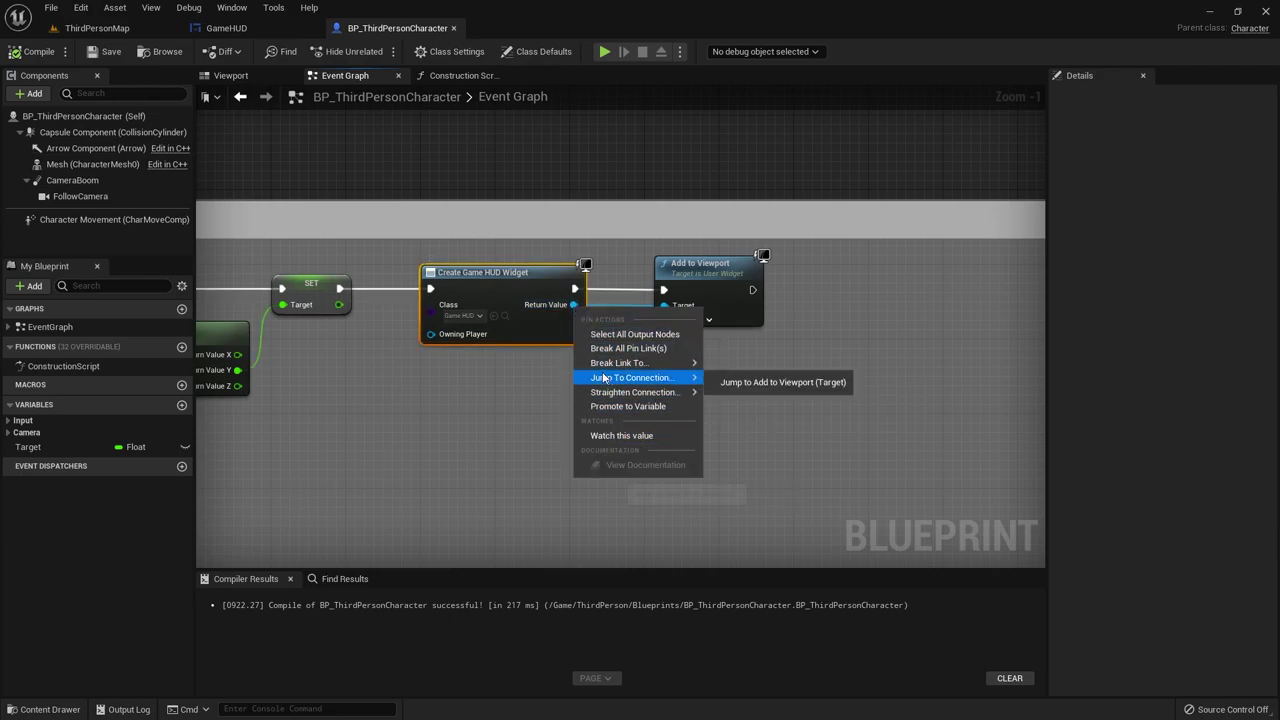
pyautogui.click(643, 410)
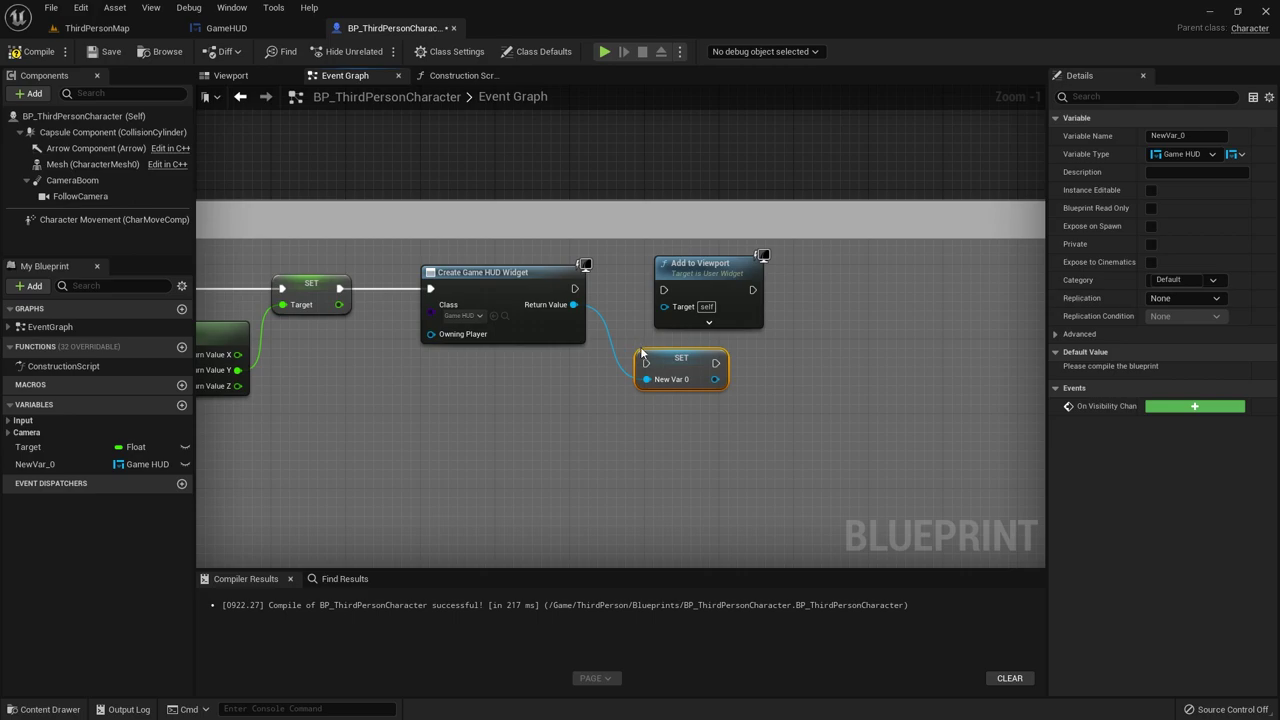
pyautogui.moveTo(681, 305); pyautogui.dragTo(821, 315)
pyautogui.rightClick(573, 304)
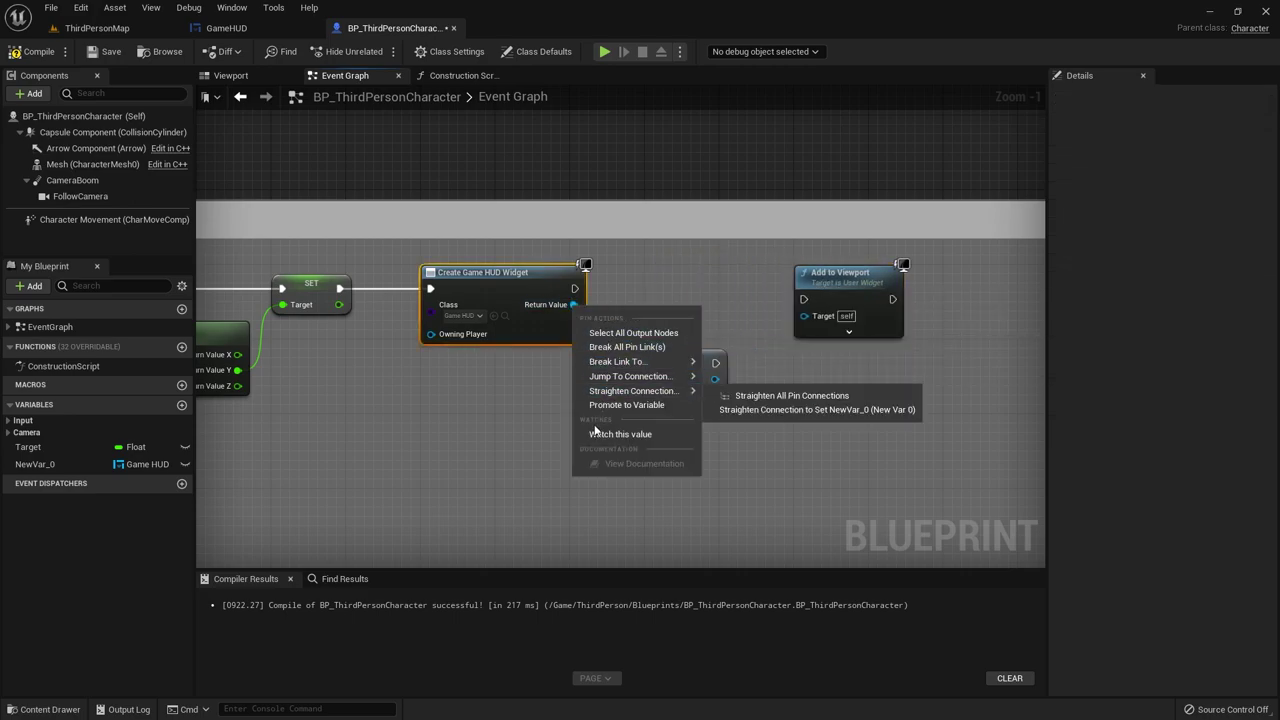
pyautogui.click(638, 409)
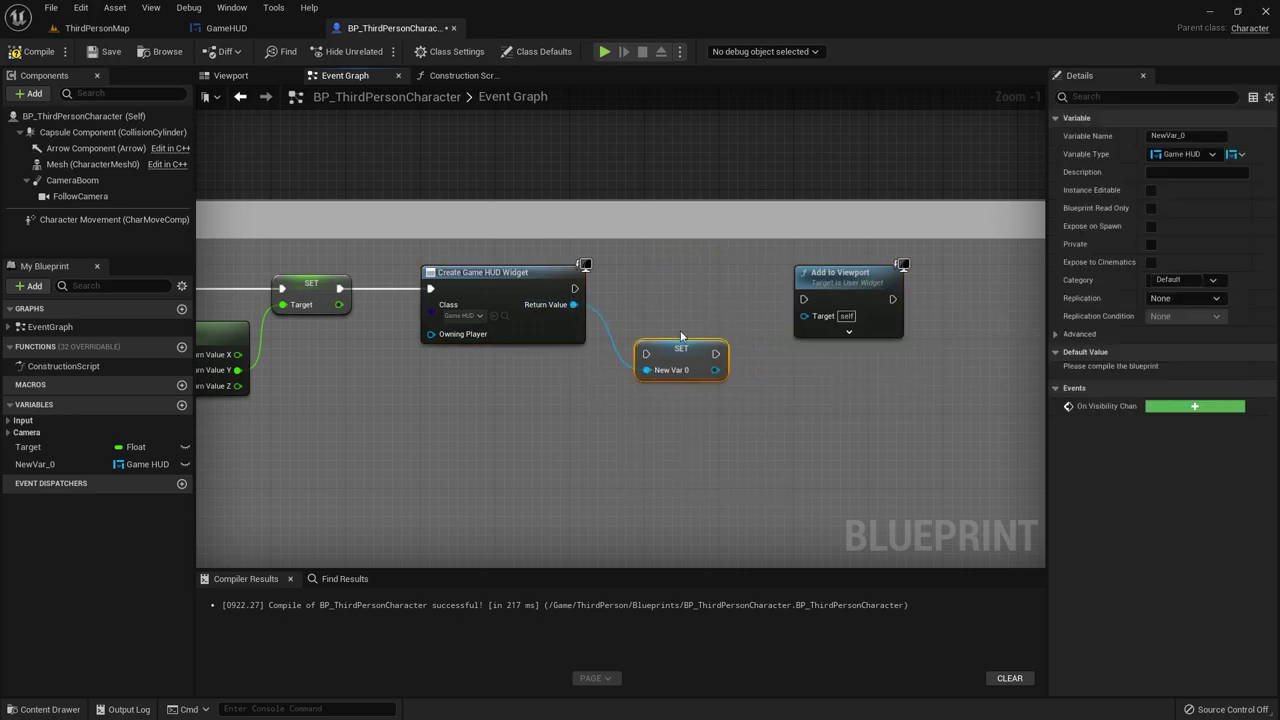
pyautogui.moveTo(668, 361)
pyautogui.mouseDown()
pyautogui.moveTo(672, 293)
pyautogui.moveTo(800, 297)
pyautogui.moveTo(804, 263)
pyautogui.mouseUp()
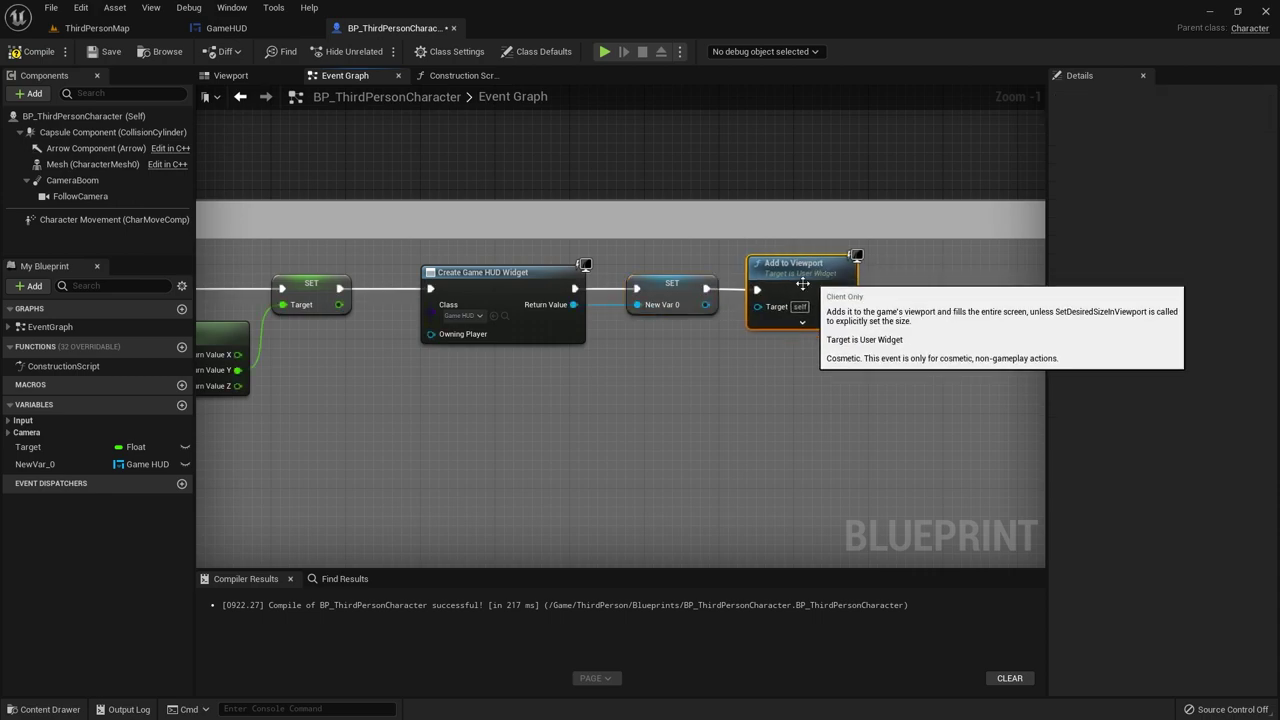
pyautogui.moveTo(707, 304); pyautogui.dragTo(757, 305)
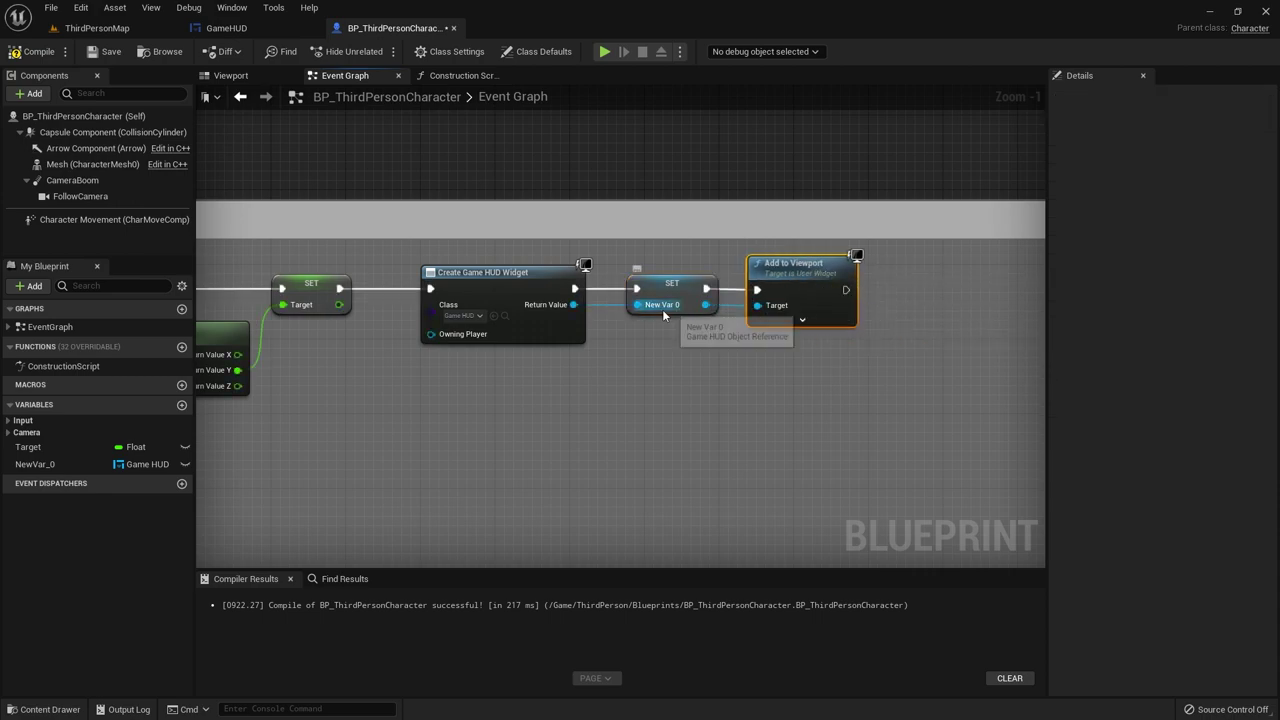
# Step: Rename the NewVar_0 variable to GameHUD
pyautogui.click(37, 464)
pyautogui.click(35, 465)
pyautogui.write('GameHUD')
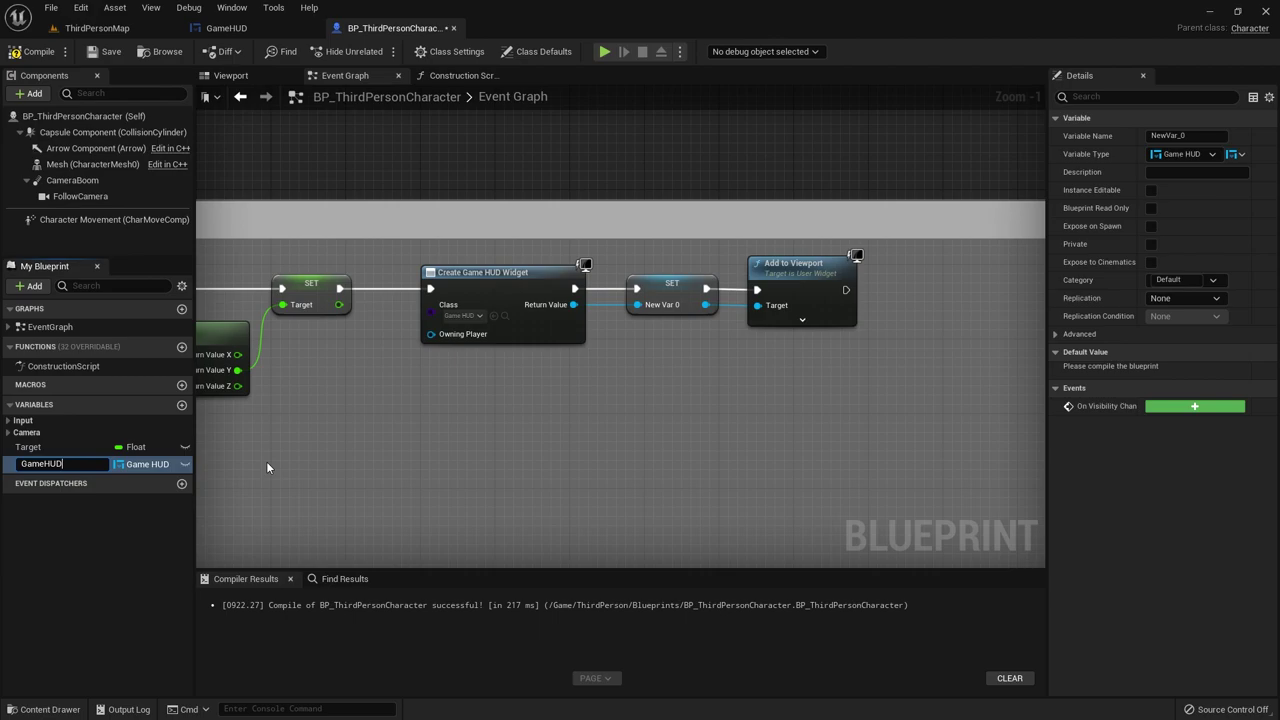
pyautogui.press('Return')
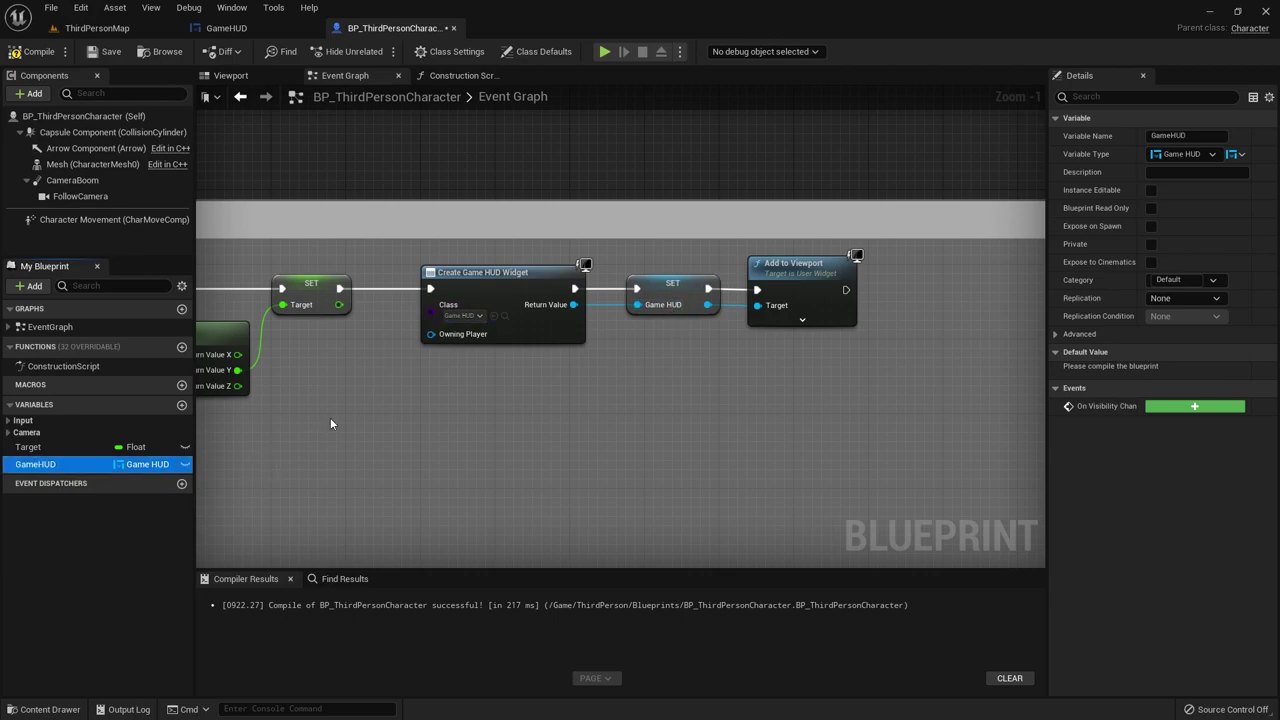
# Step: Drag a Get GameHUD node into the graph, then delete it again
pyautogui.moveTo(45, 464); pyautogui.dragTo(509, 401)
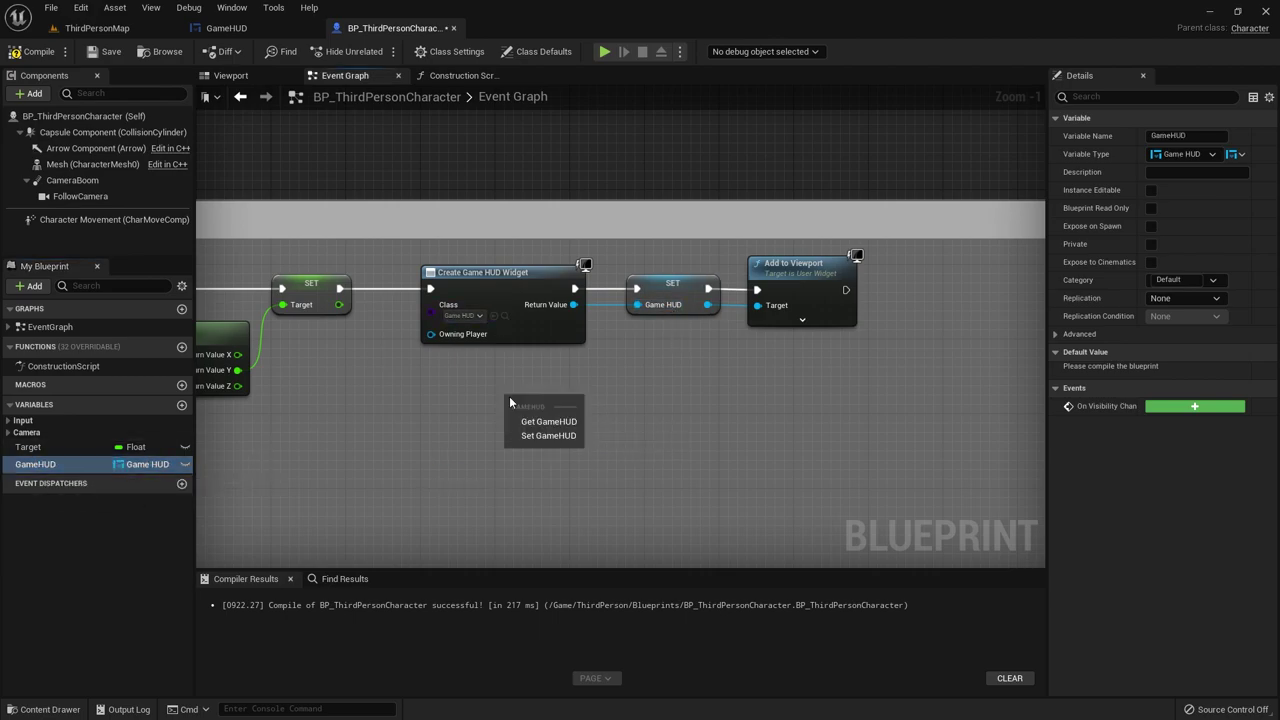
pyautogui.click(548, 421)
pyautogui.moveTo(571, 405)
pyautogui.mouseDown()
pyautogui.moveTo(613, 479)
pyautogui.moveTo(610, 462)
pyautogui.mouseUp()
pyautogui.click(512, 459)
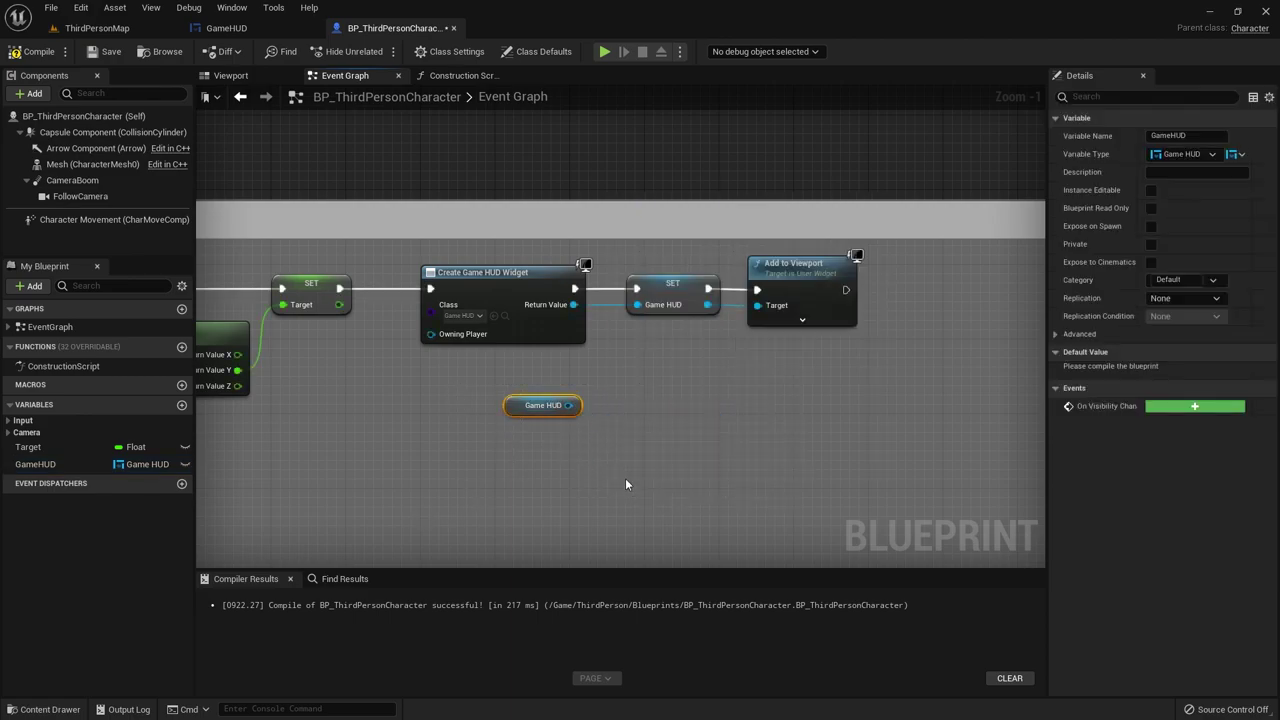
pyautogui.press('Delete')
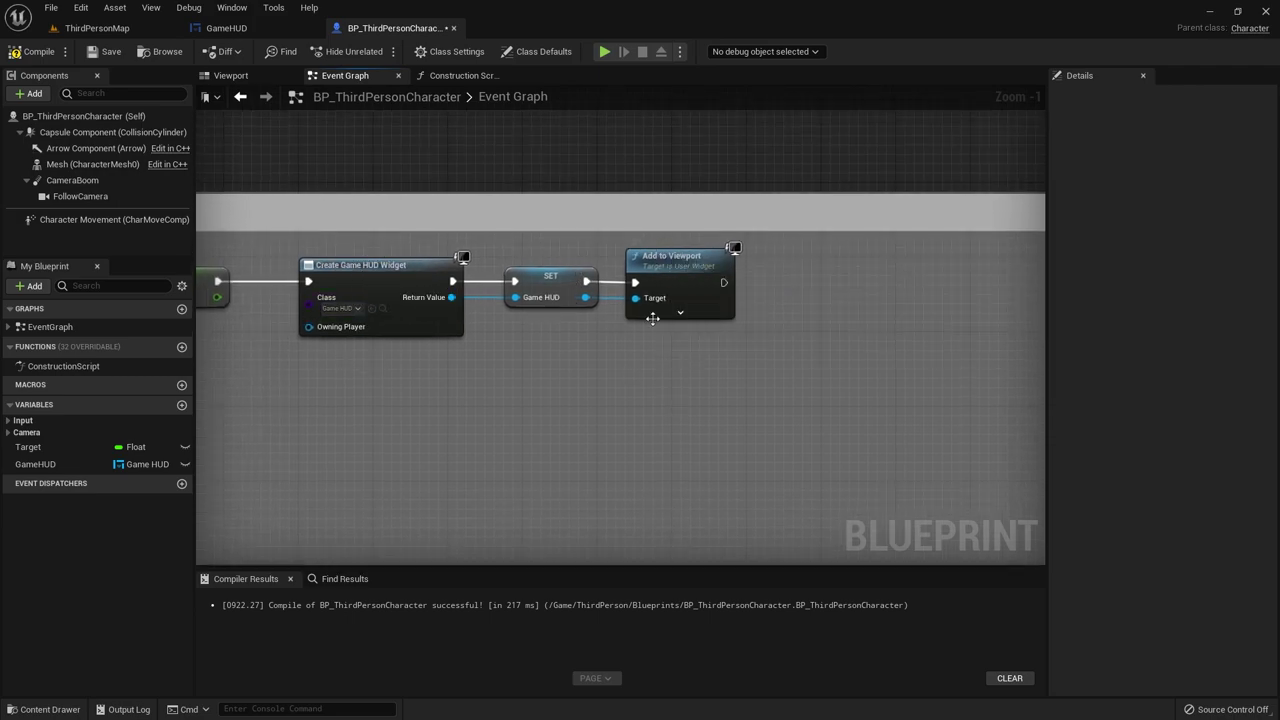
# Step: Pan the Event Graph to recentre the Game HUD widget creation nodes
pyautogui.moveTo(706, 341); pyautogui.dragTo(653, 354, button='right')
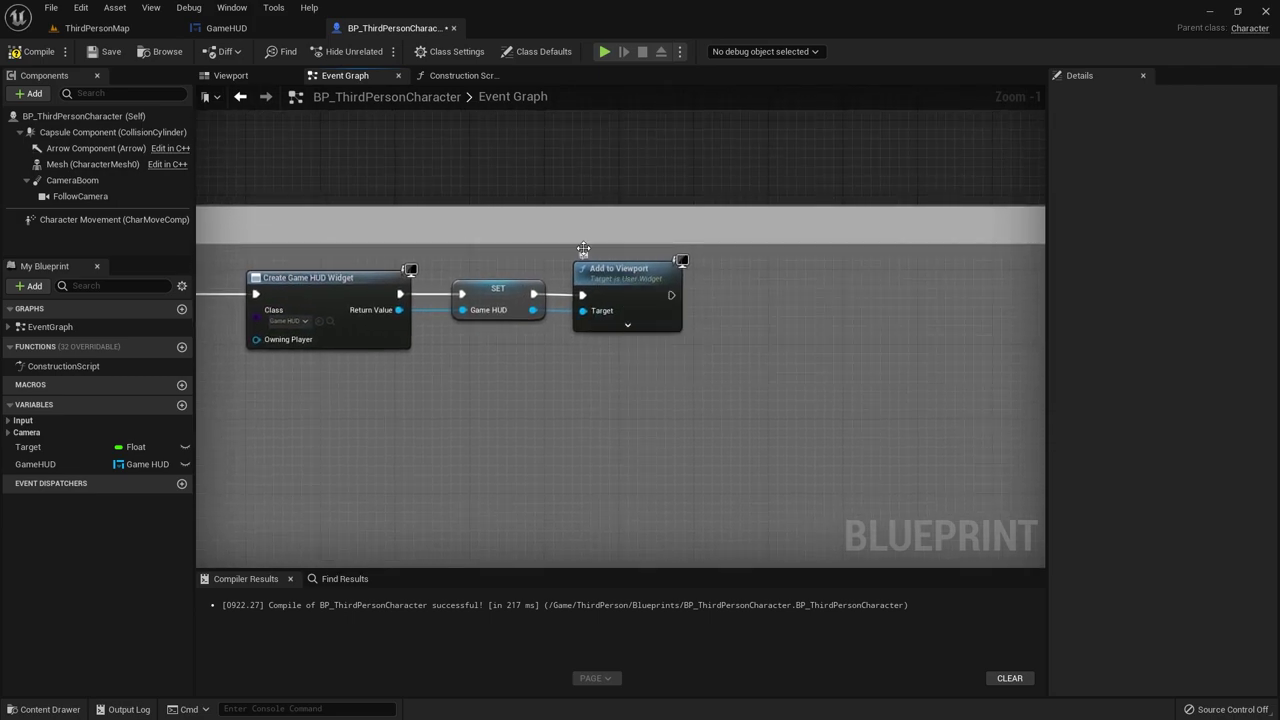
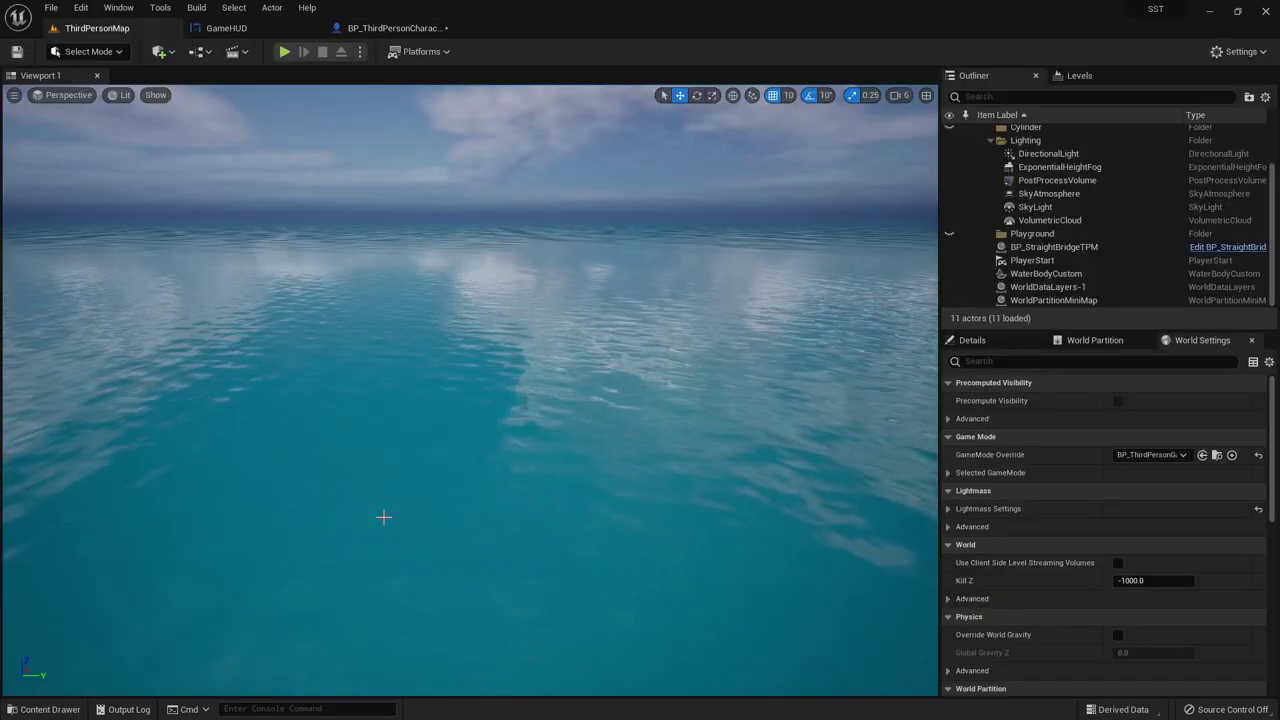
# Step: Add a Get GameHUD node to BP_ThirdPersonCharacter's Event Graph beside Add to Viewport
pyautogui.click(391, 28)
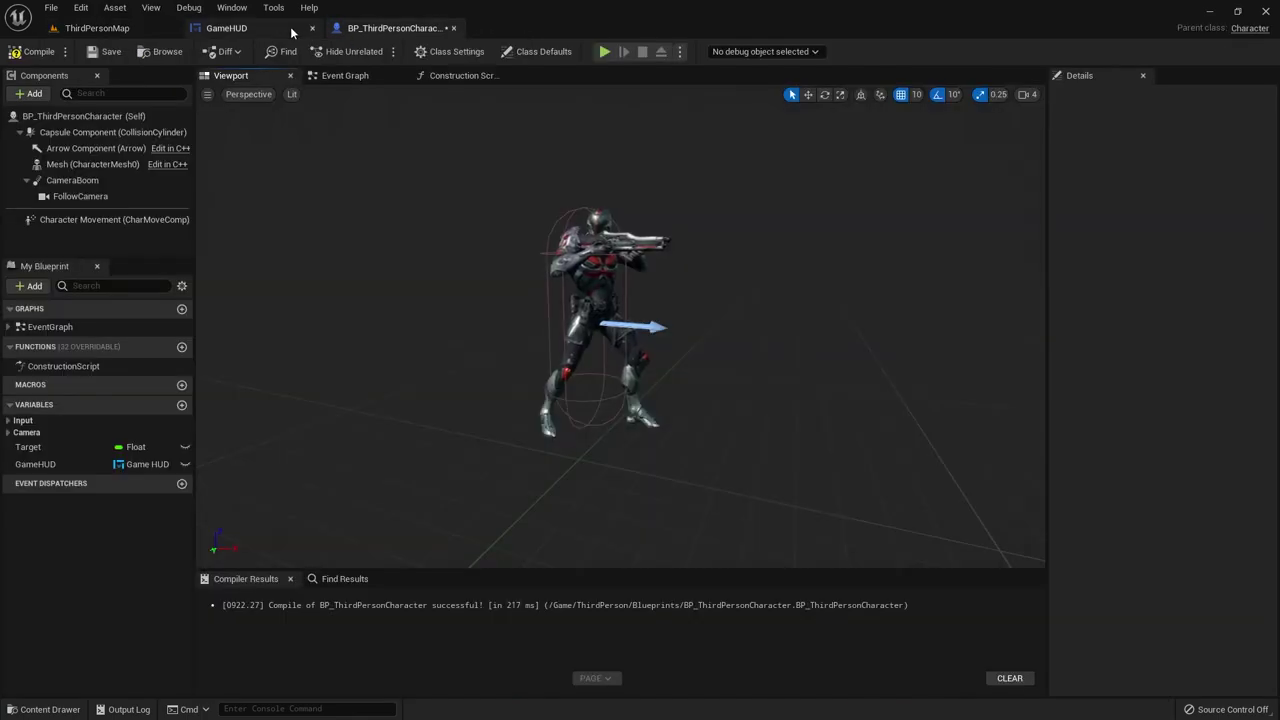
pyautogui.click(340, 75)
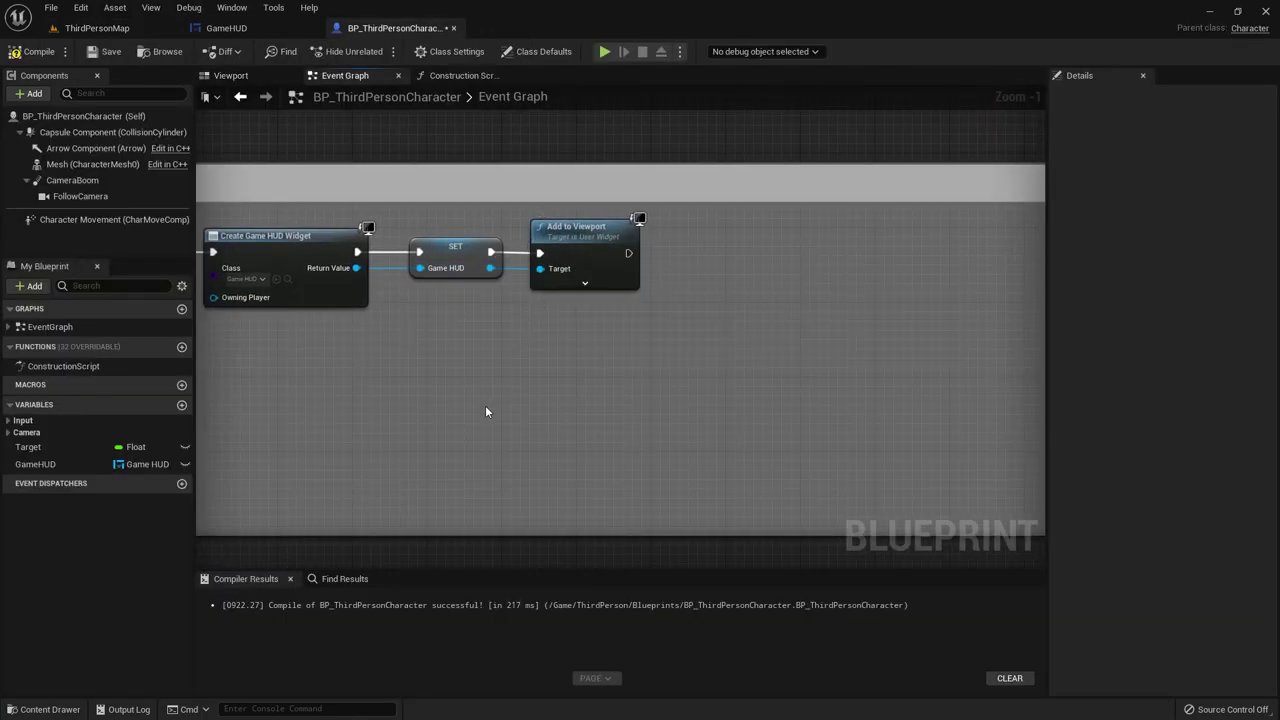
pyautogui.moveTo(71, 468); pyautogui.dragTo(720, 236)
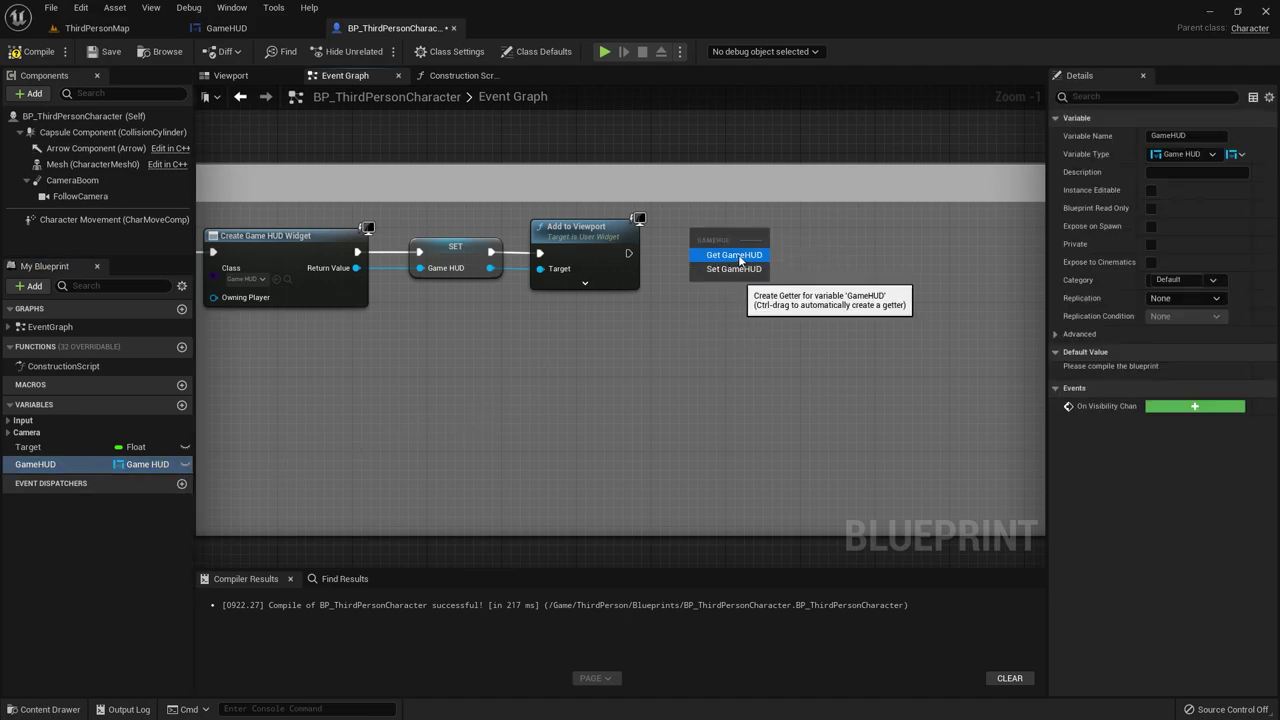
pyautogui.click(738, 257)
pyautogui.moveTo(711, 236)
pyautogui.mouseDown()
pyautogui.moveTo(692, 218)
pyautogui.moveTo(732, 246)
pyautogui.mouseUp()
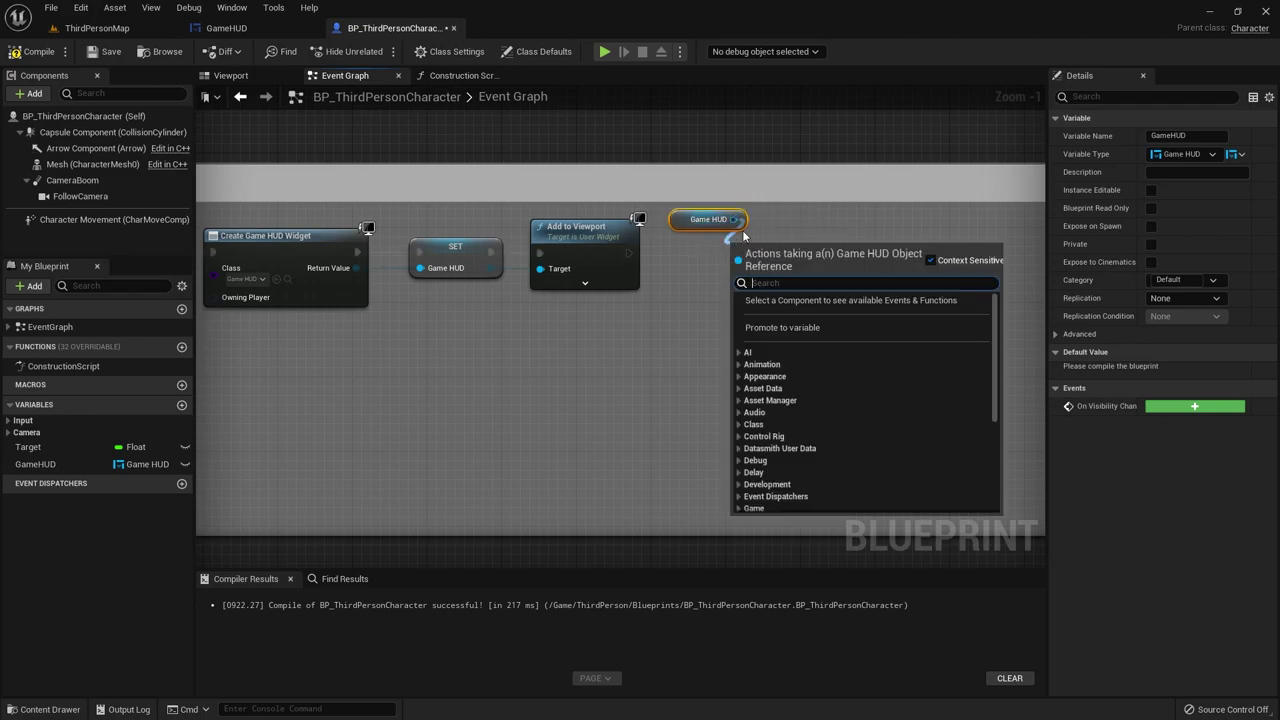
# Step: Rename the GameHUD widget's ProgressBar_0 to HealthBar and compile the widget
pyautogui.click(699, 261)
pyautogui.click(226, 28)
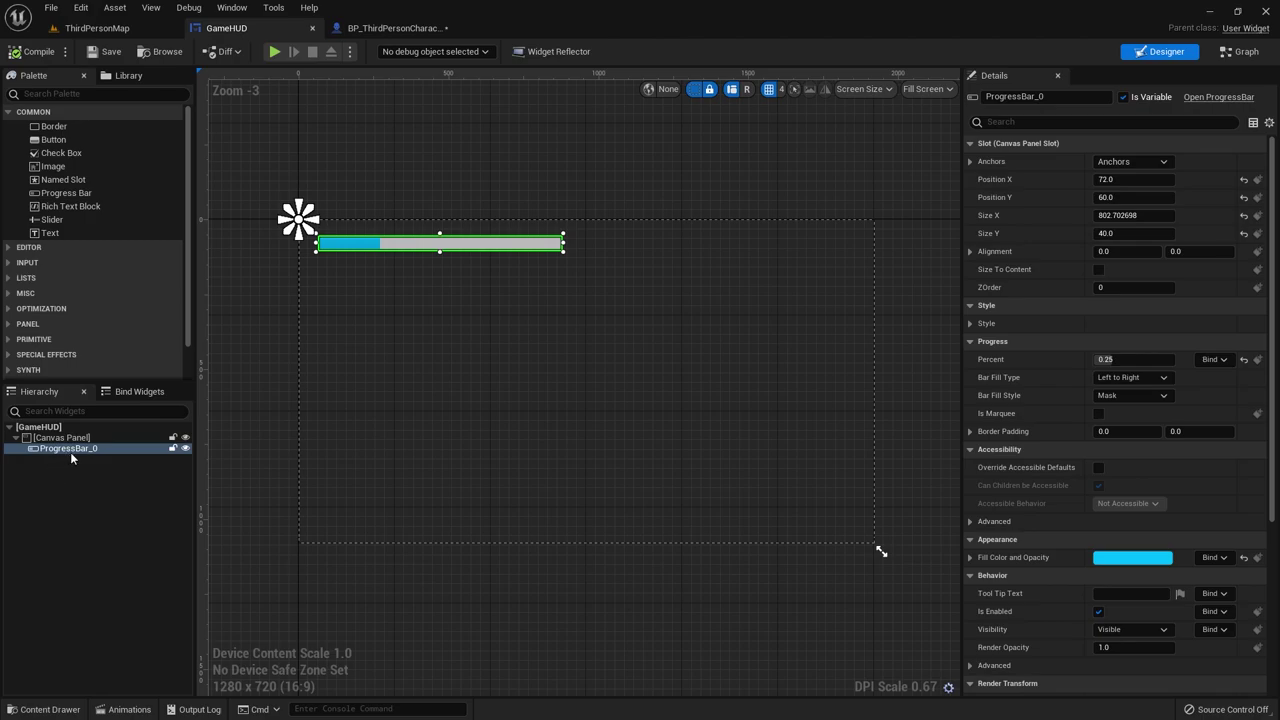
pyautogui.doubleClick(72, 452)
pyautogui.write('Health')
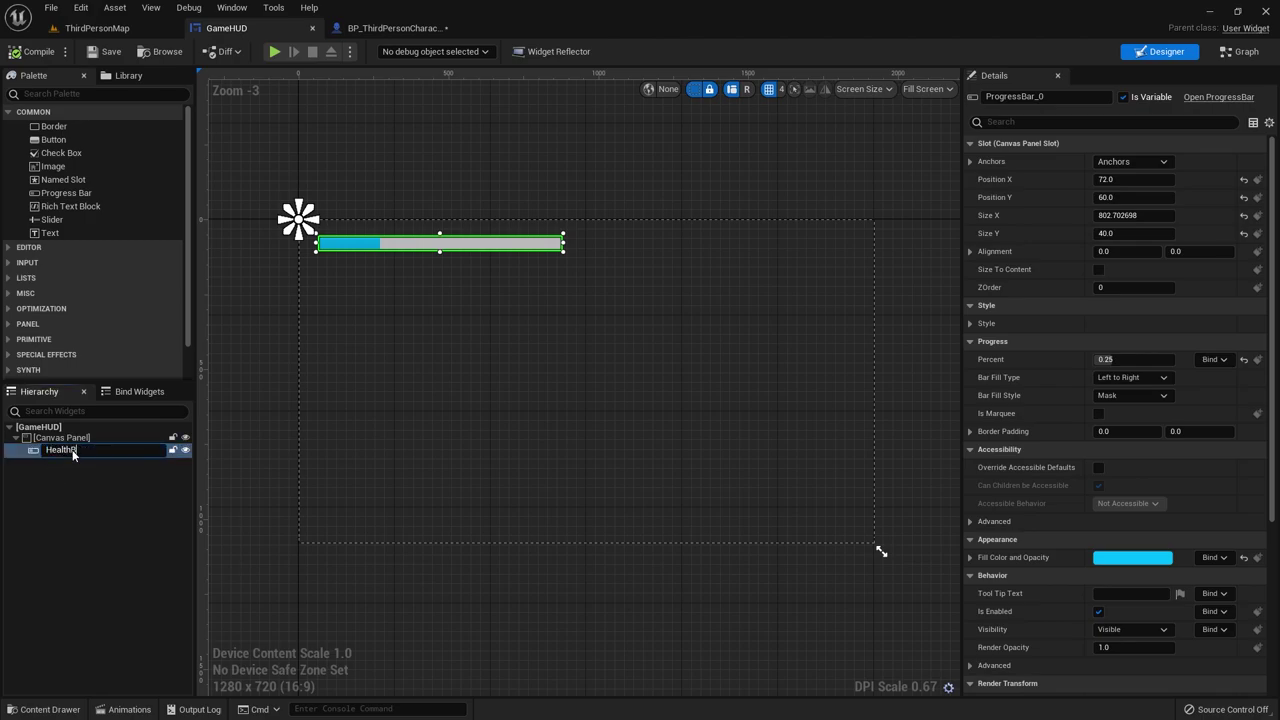
pyautogui.write('Bar')
pyautogui.press('Return')
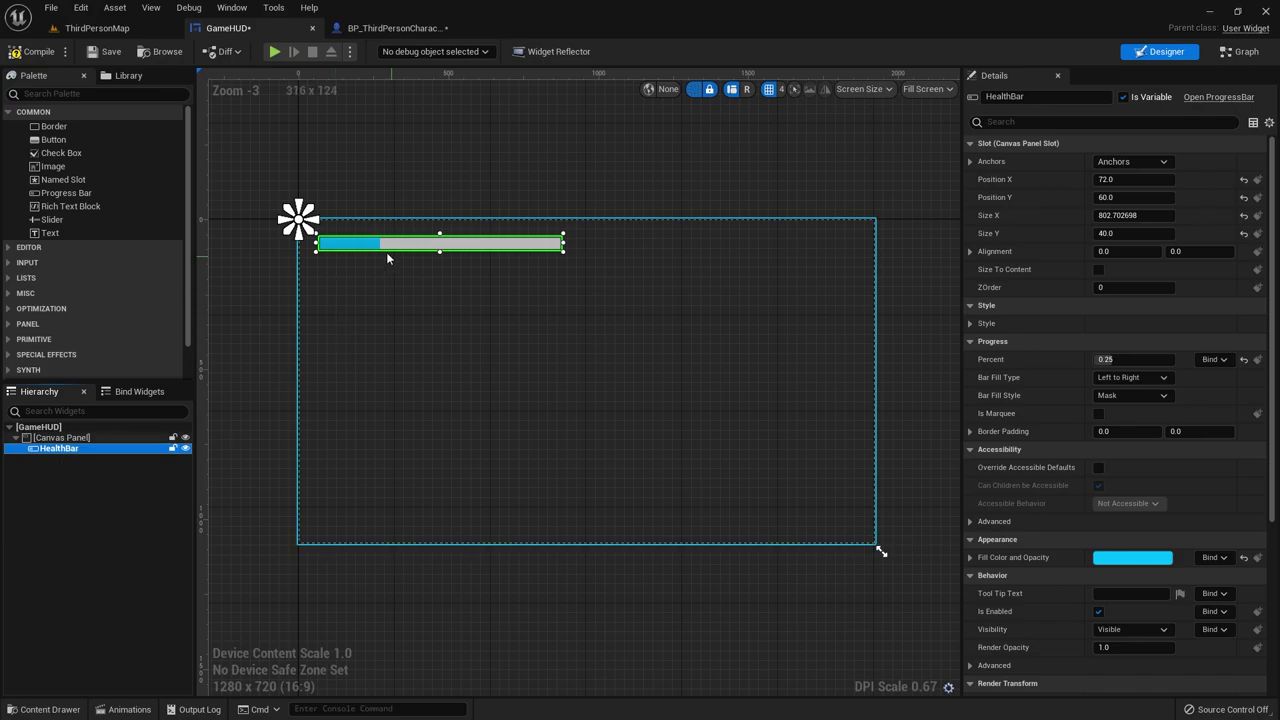
pyautogui.click(89, 56)
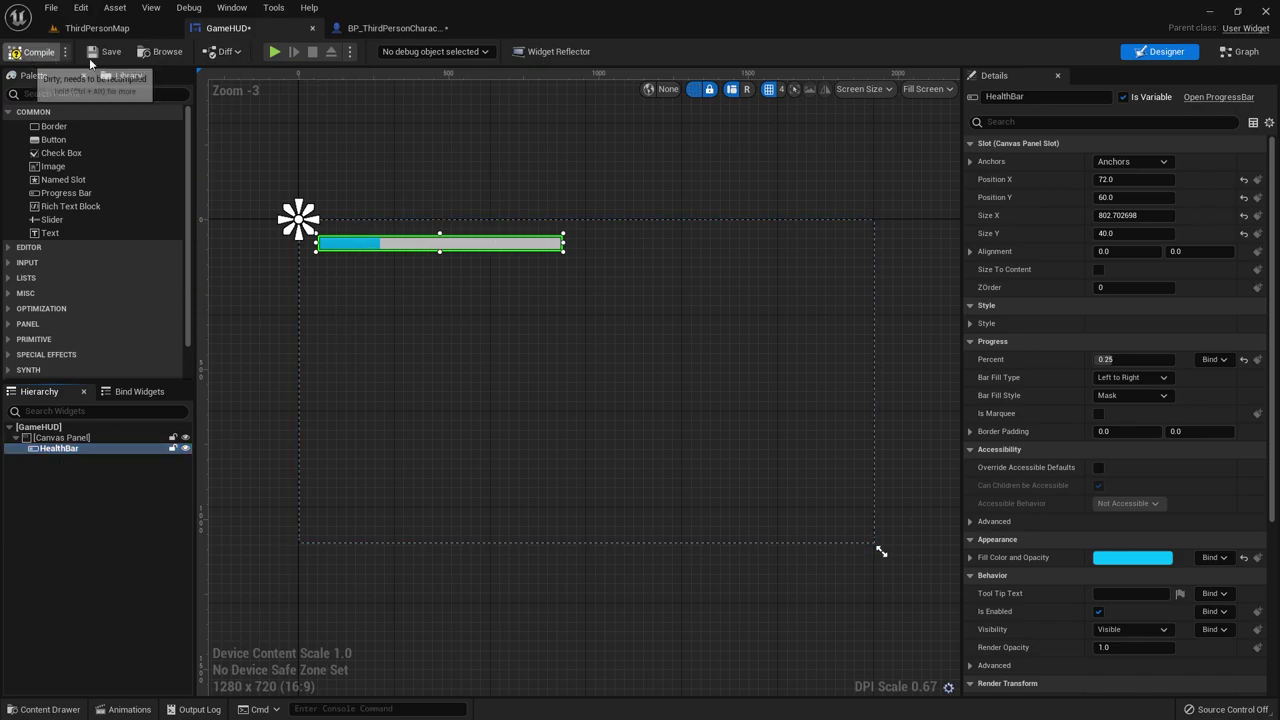
pyautogui.click(334, 26)
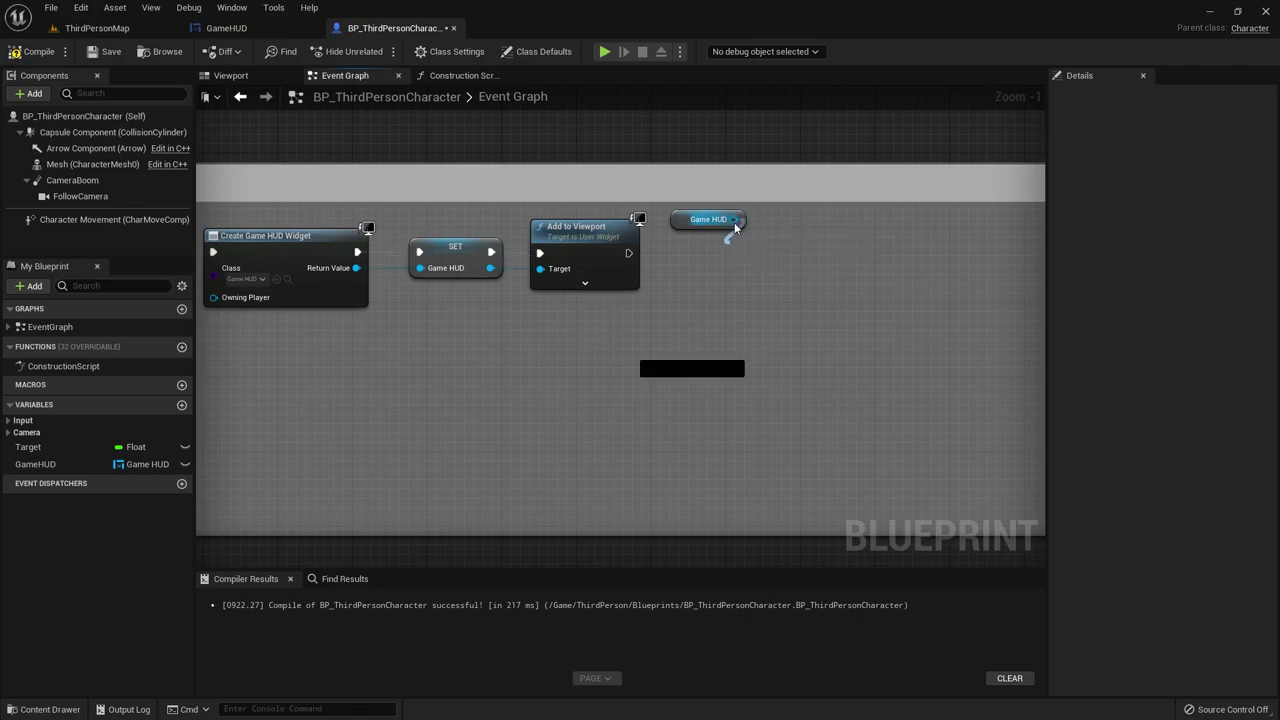
# Step: Add a Get HealthBar node from the Game HUD reference
pyautogui.moveTo(733, 219); pyautogui.dragTo(710, 252)
pyautogui.write('heath')
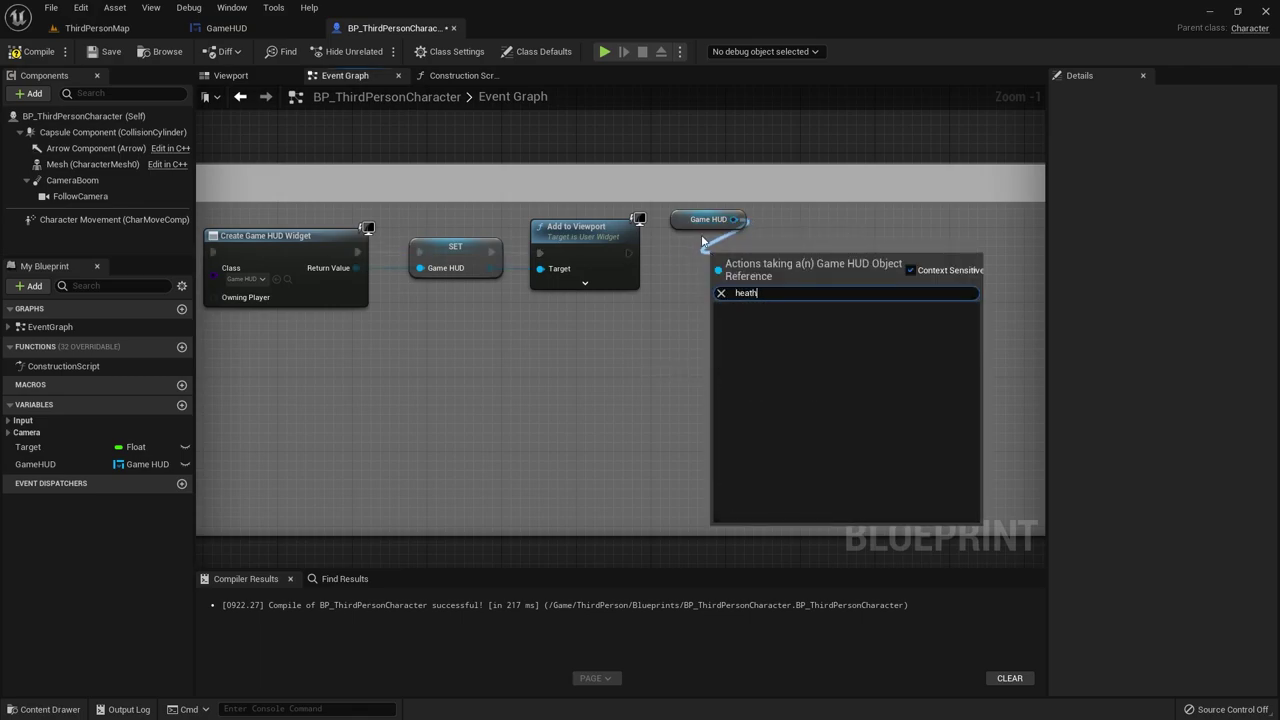
pyautogui.press('BackSpace')
pyautogui.press('BackSpace')
pyautogui.write('l')
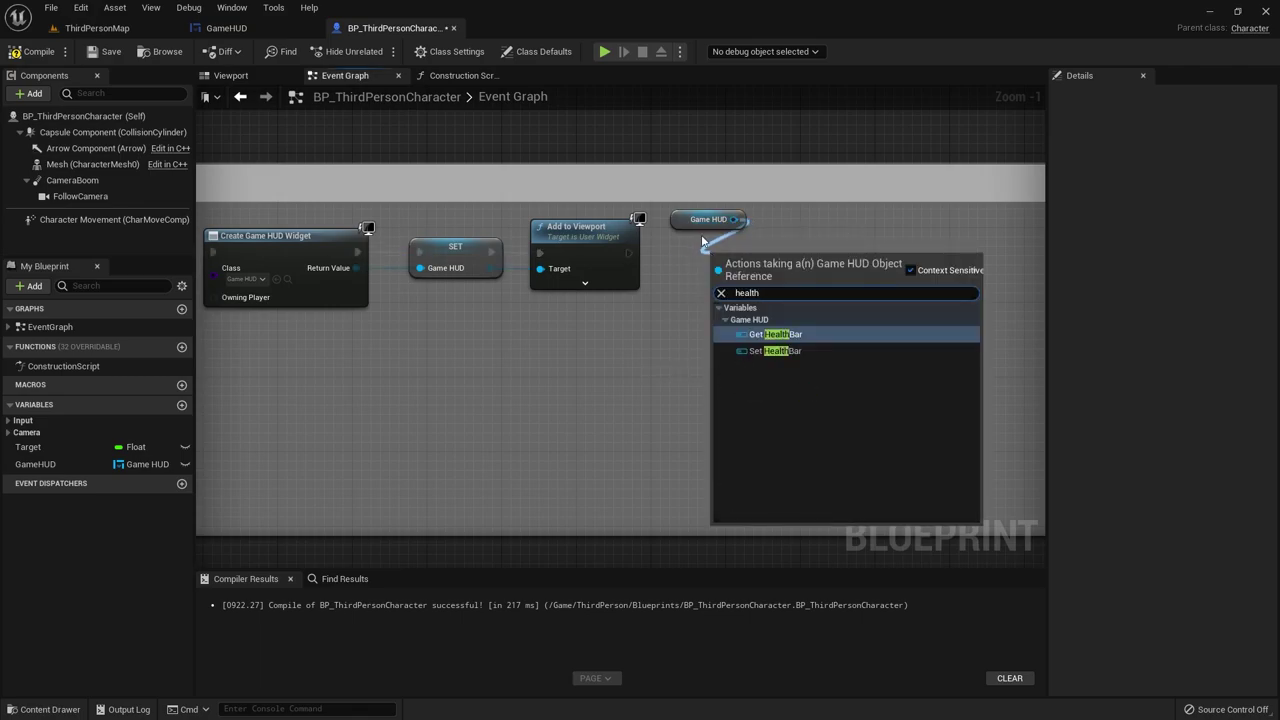
pyautogui.click(782, 336)
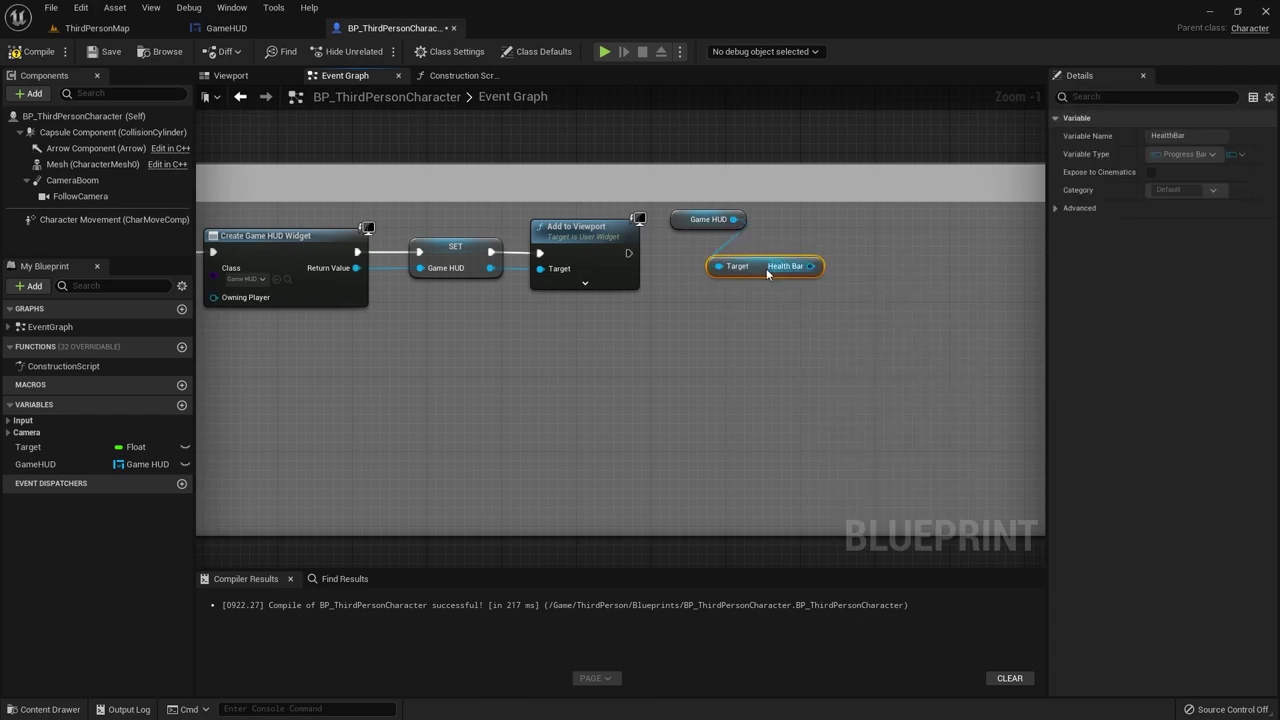
pyautogui.moveTo(767, 270); pyautogui.dragTo(734, 249)
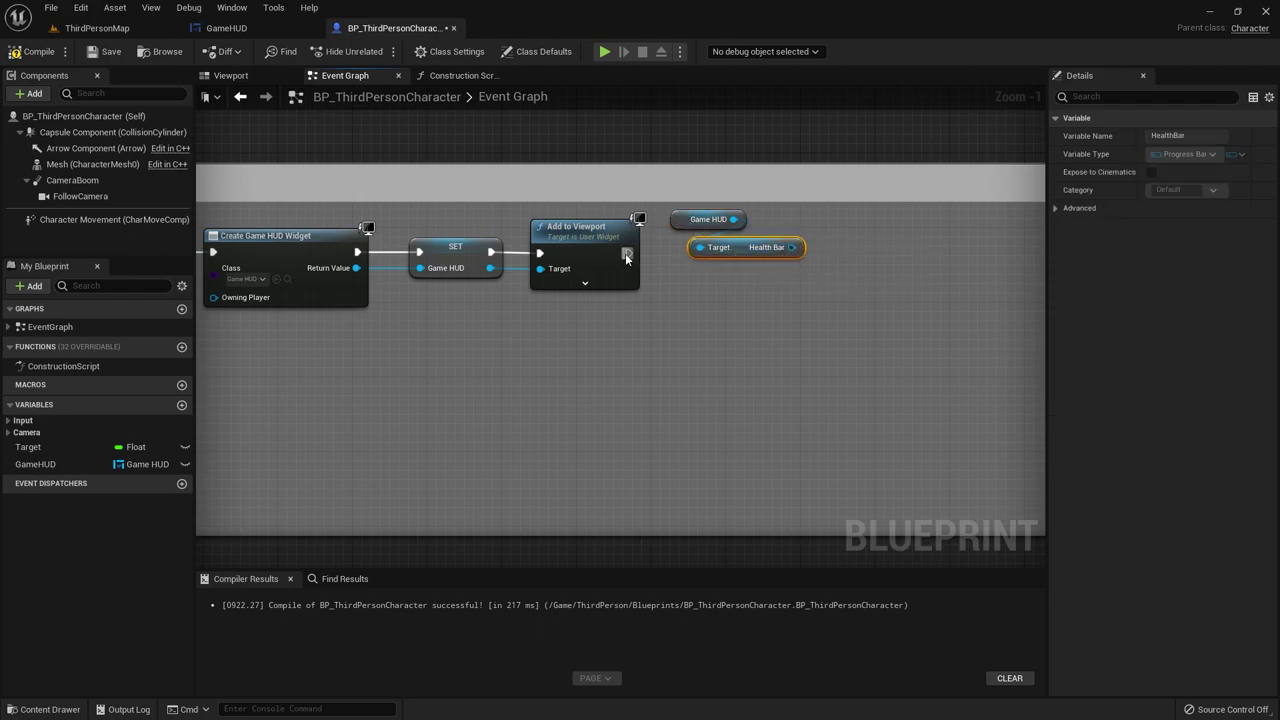
# Step: Add Set Percent on the Health Bar and wire Add to Viewport's execution into it
pyautogui.moveTo(792, 247); pyautogui.dragTo(797, 282)
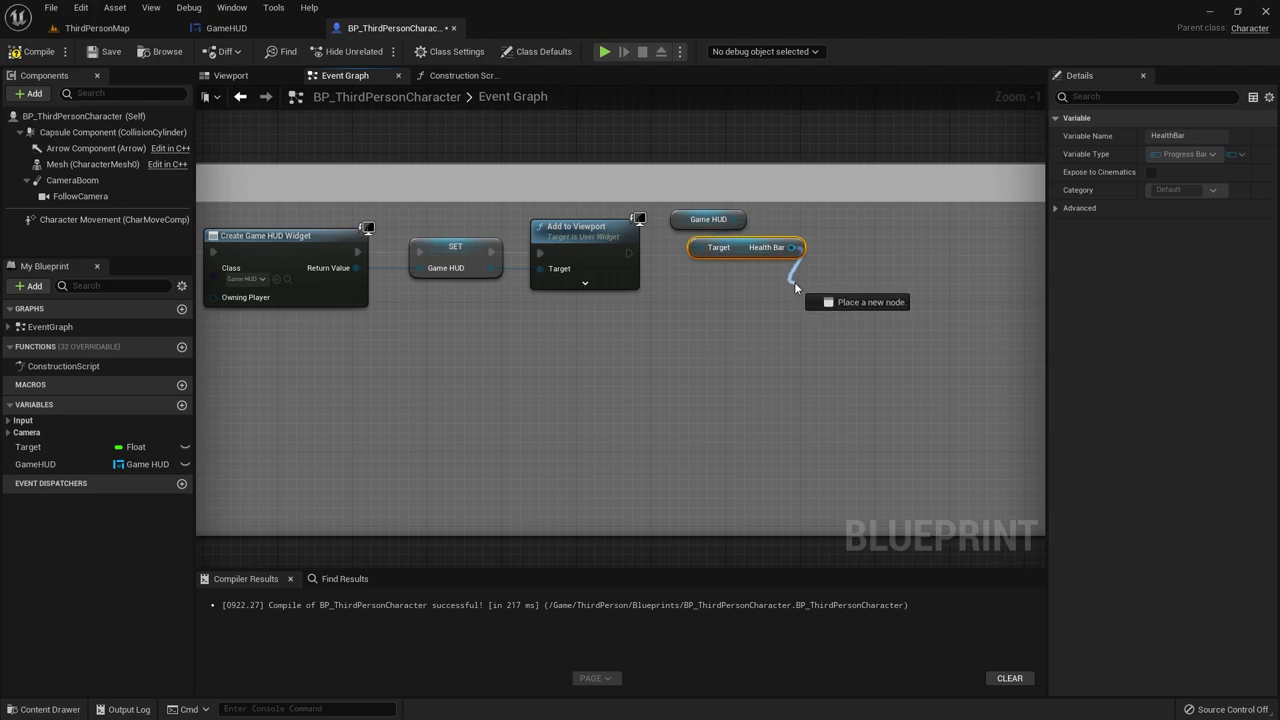
pyautogui.write('set per')
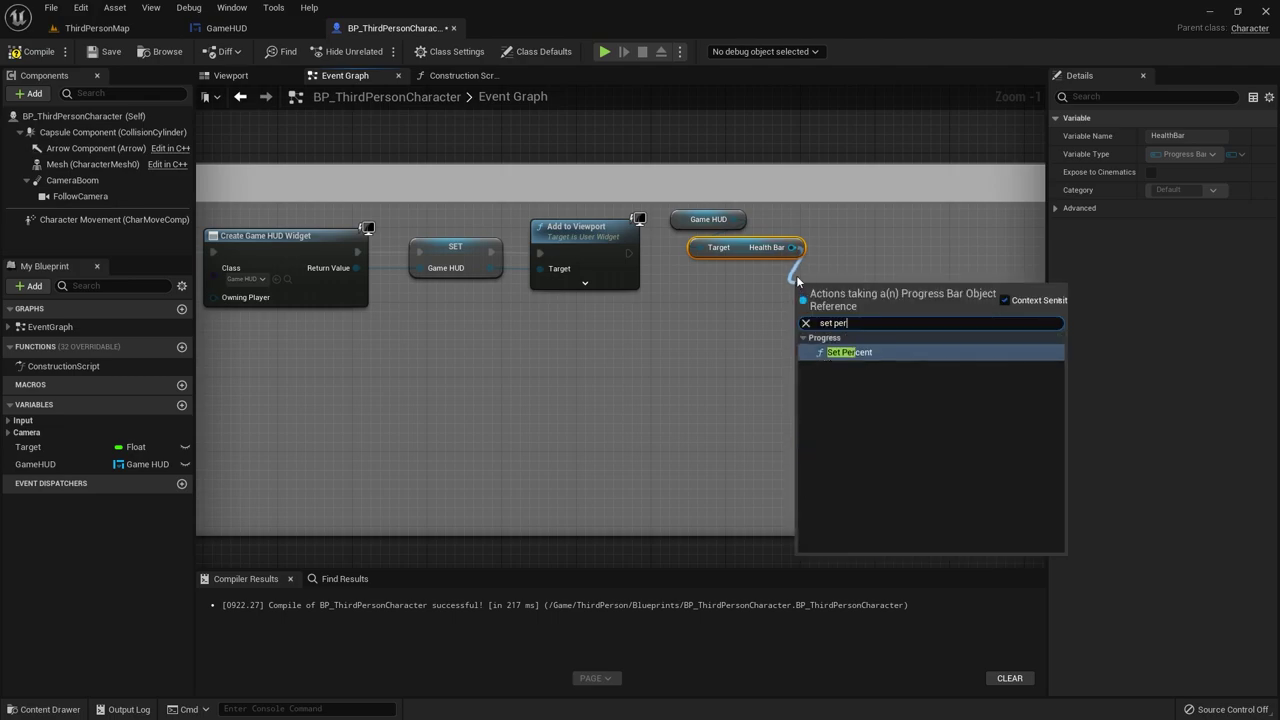
pyautogui.click(838, 353)
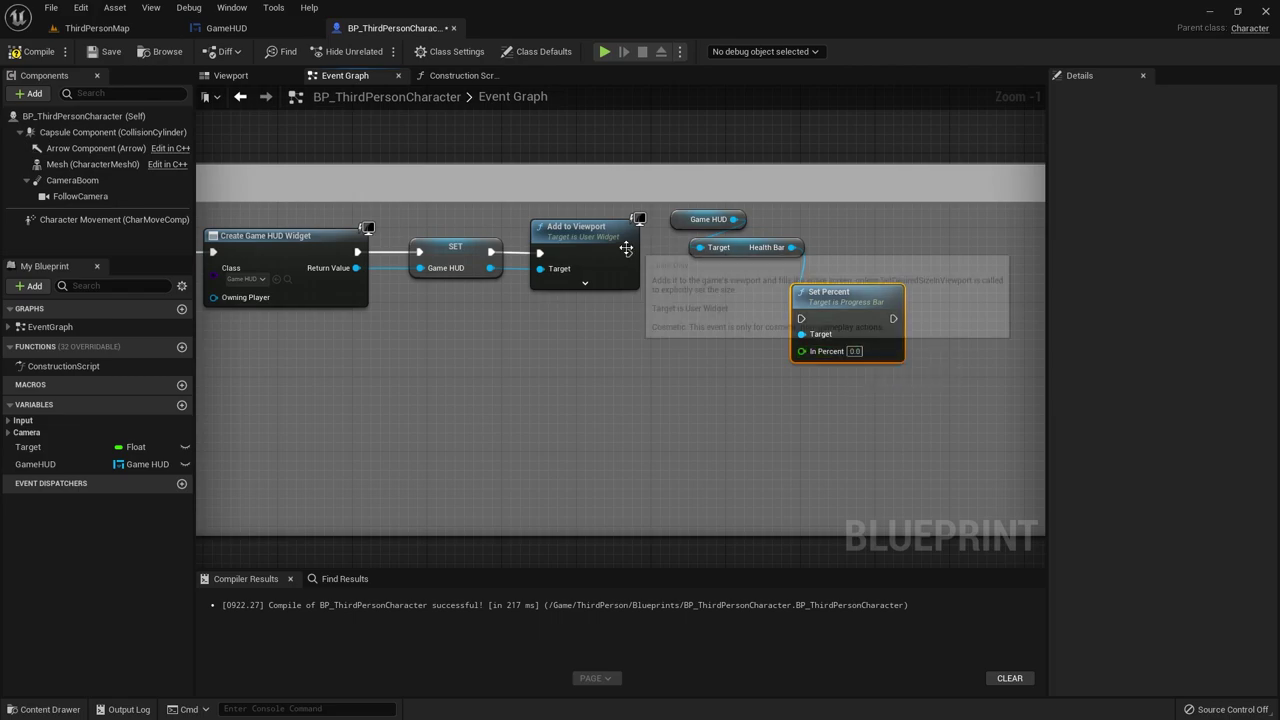
pyautogui.moveTo(628, 252)
pyautogui.mouseDown()
pyautogui.moveTo(801, 318)
pyautogui.moveTo(840, 289)
pyautogui.mouseUp()
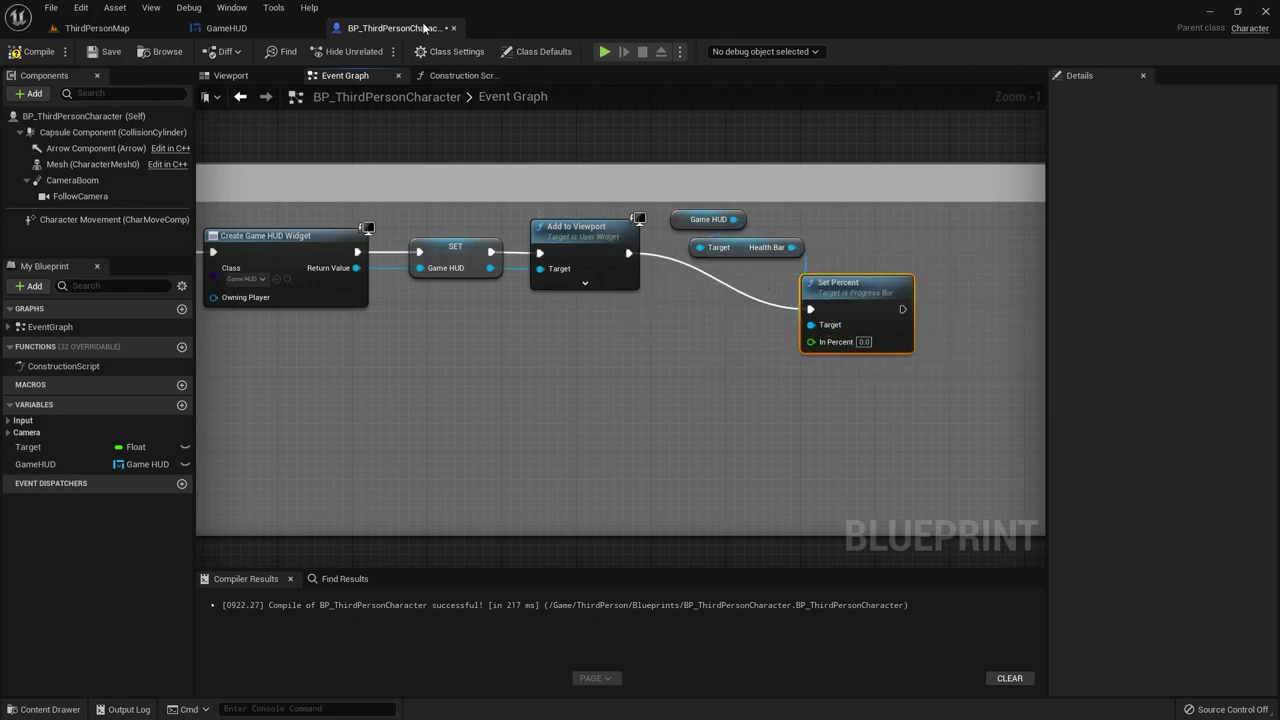
# Step: Check the HealthBar widget, then play-test ThirdPersonMap to see the bar
pyautogui.click(262, 28)
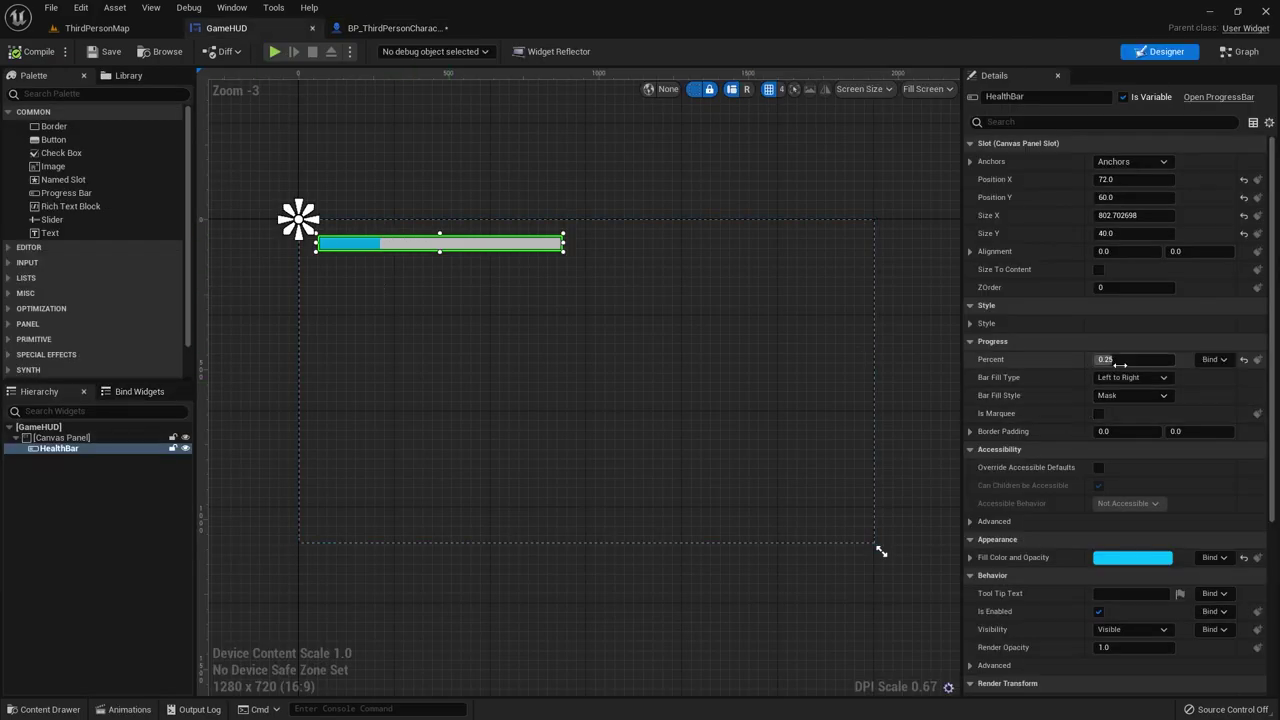
pyautogui.click(395, 28)
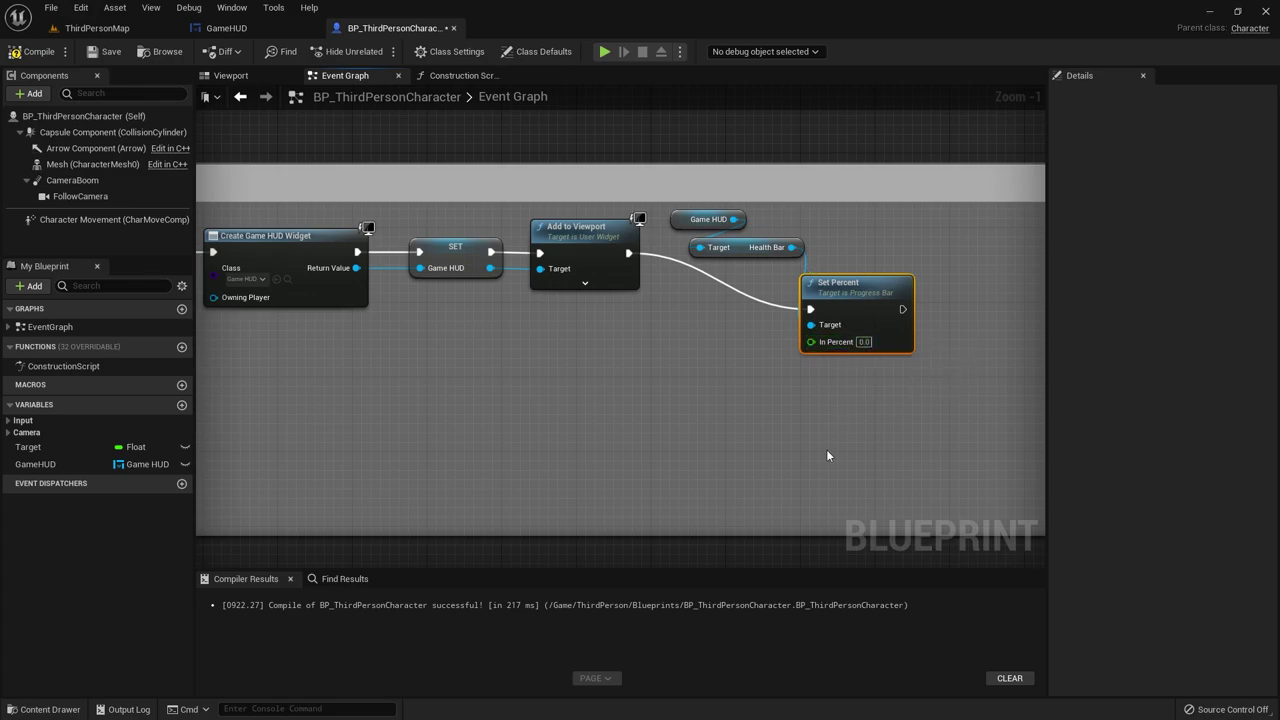
pyautogui.click(97, 28)
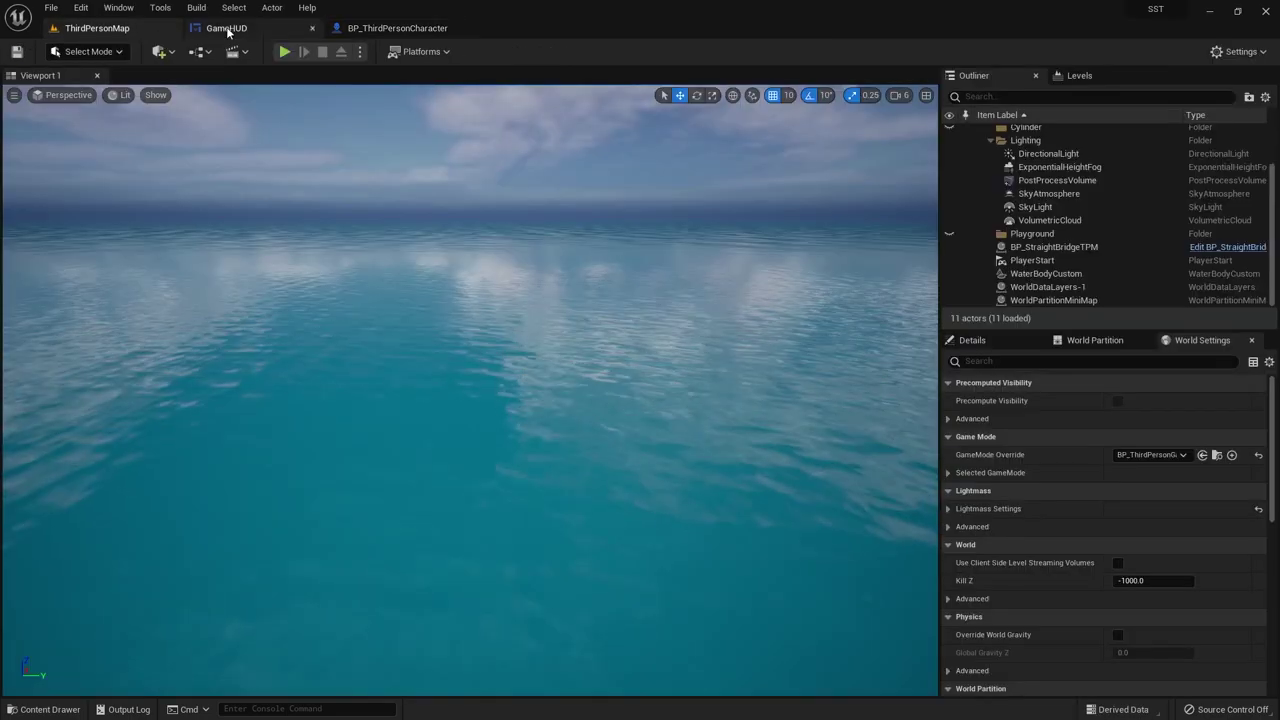
pyautogui.click(284, 51)
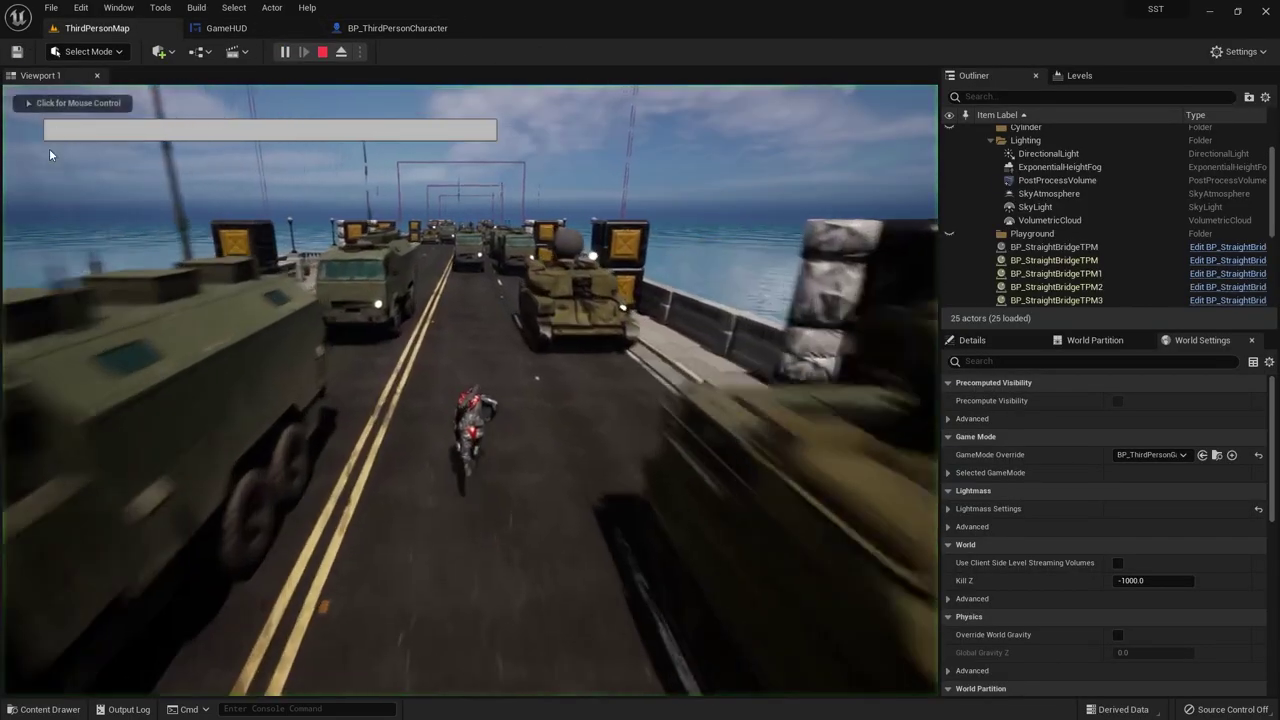
# Step: Set Set Percent's In Percent to 0.5, then compile and save the character blueprint
pyautogui.click(383, 30)
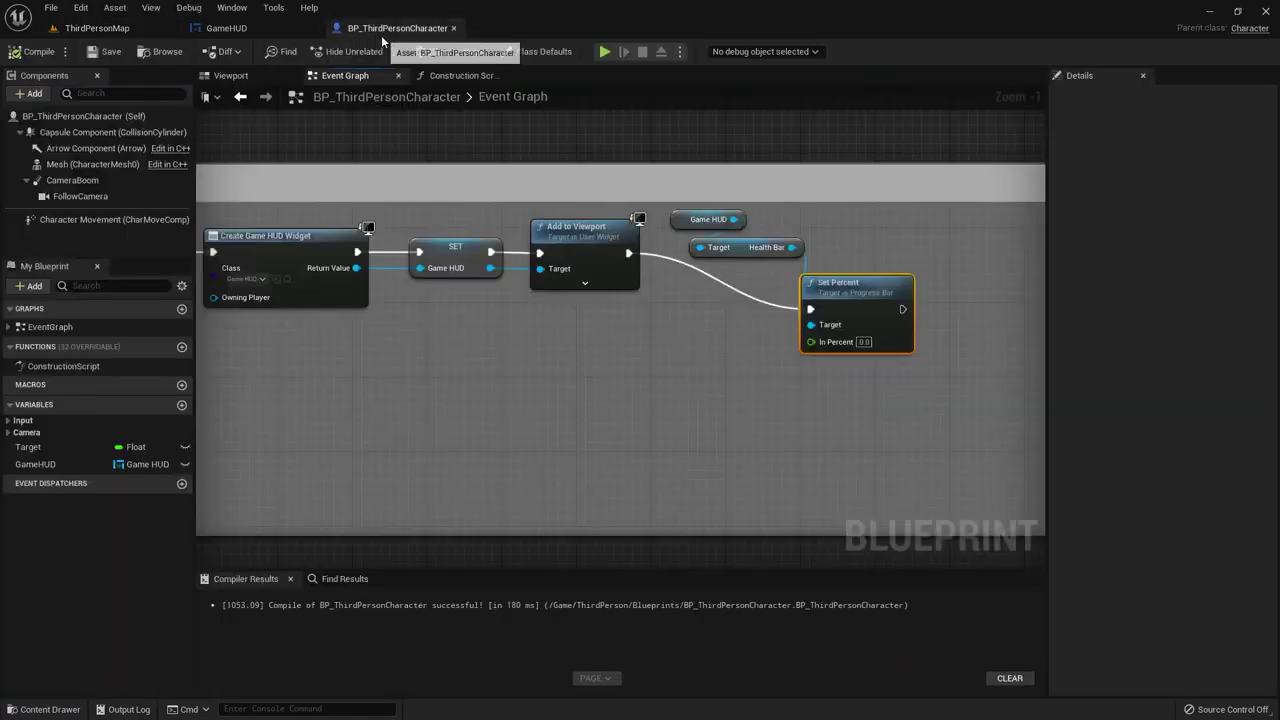
pyautogui.click(861, 344)
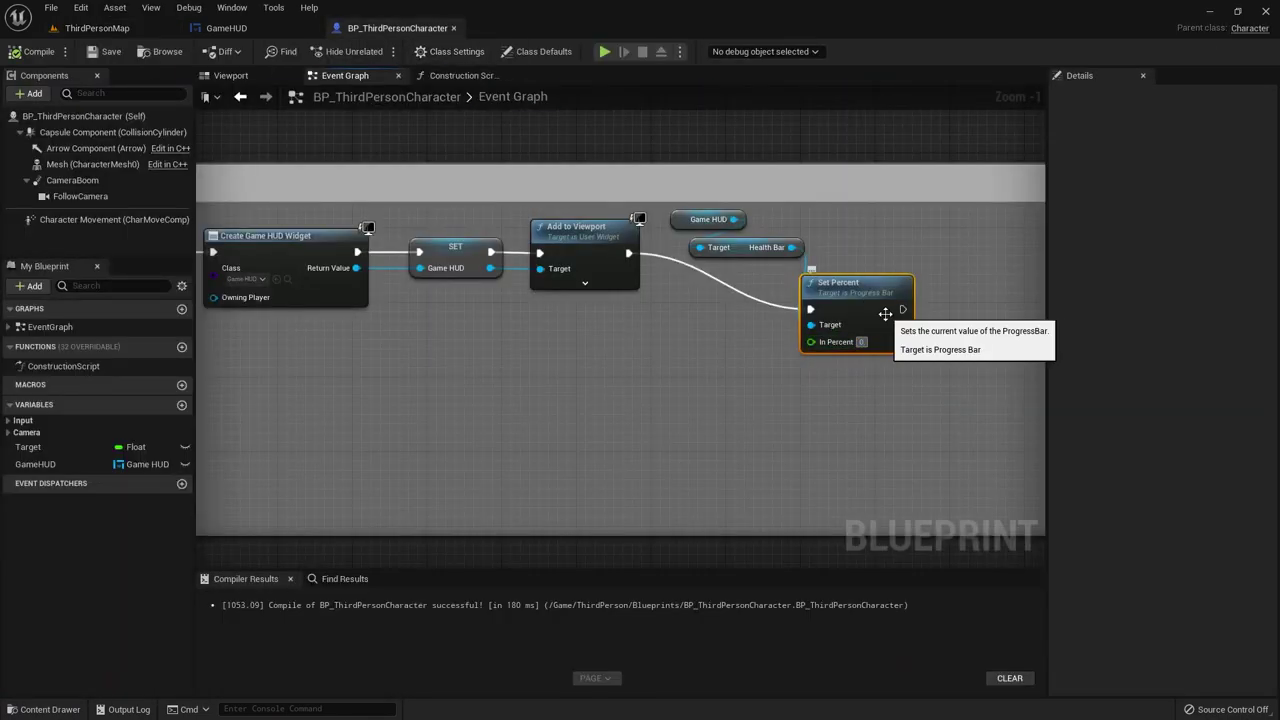
pyautogui.write('0.5')
pyautogui.press('Return')
pyautogui.click(39, 51)
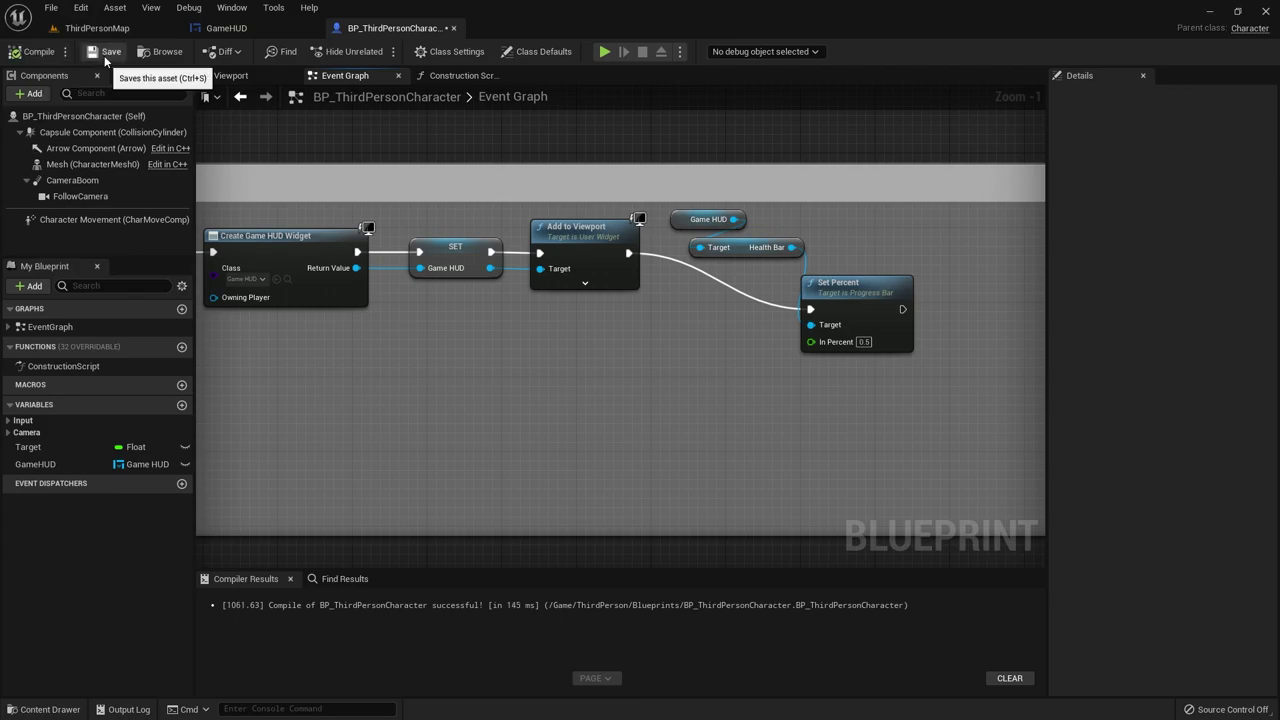
pyautogui.click(104, 55)
# Step: Play-test ThirdPersonMap again with Alt+P to confirm the half-full bar, then stop
pyautogui.click(87, 30)
pyautogui.hotkey('alt', 'p')
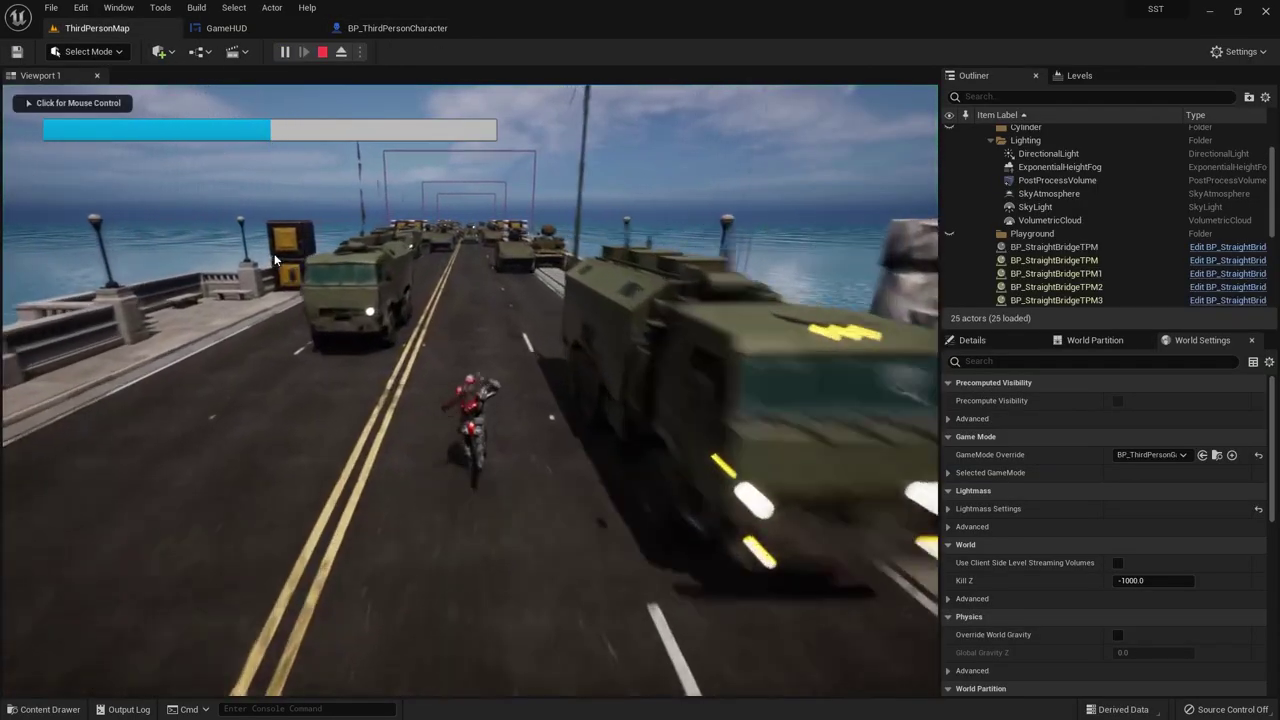
pyautogui.press('Escape')
pyautogui.click(397, 28)
# Step: Enlarge the comment box upward and move Game HUD, Health Bar and Set Percent up-left
pyautogui.scroll(-1, 993, 357)
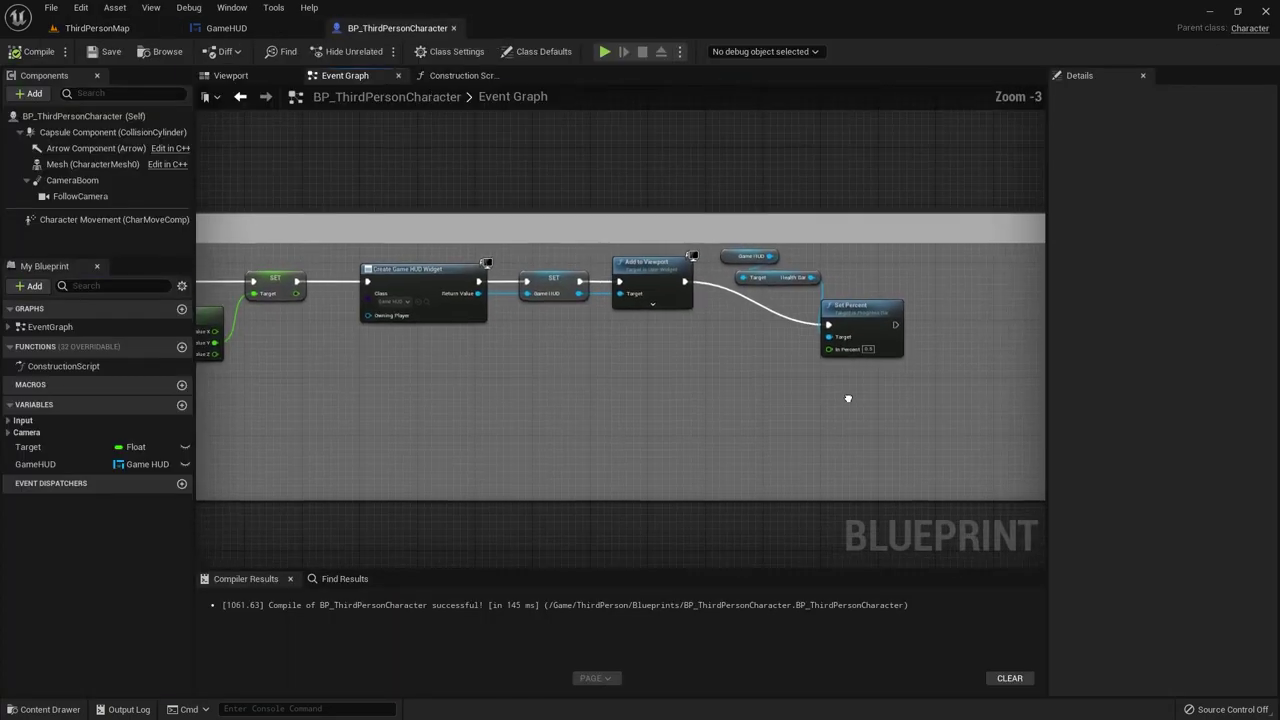
pyautogui.scroll(-1, 846, 397)
pyautogui.click(680, 262)
pyautogui.moveTo(684, 240)
pyautogui.mouseDown()
pyautogui.moveTo(687, 189)
pyautogui.moveTo(837, 431)
pyautogui.mouseUp()
pyautogui.moveTo(715, 347); pyautogui.dragTo(702, 304)
pyautogui.click(590, 342)
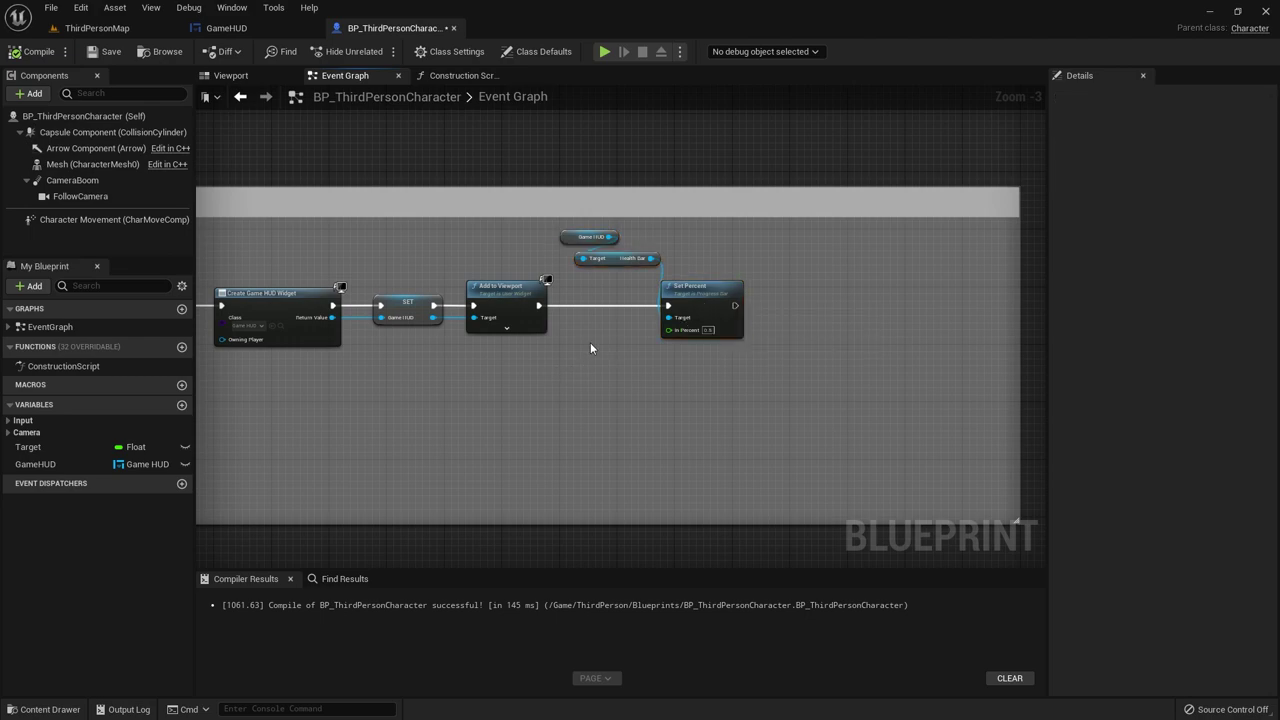
pyautogui.scroll(3, 600, 360)
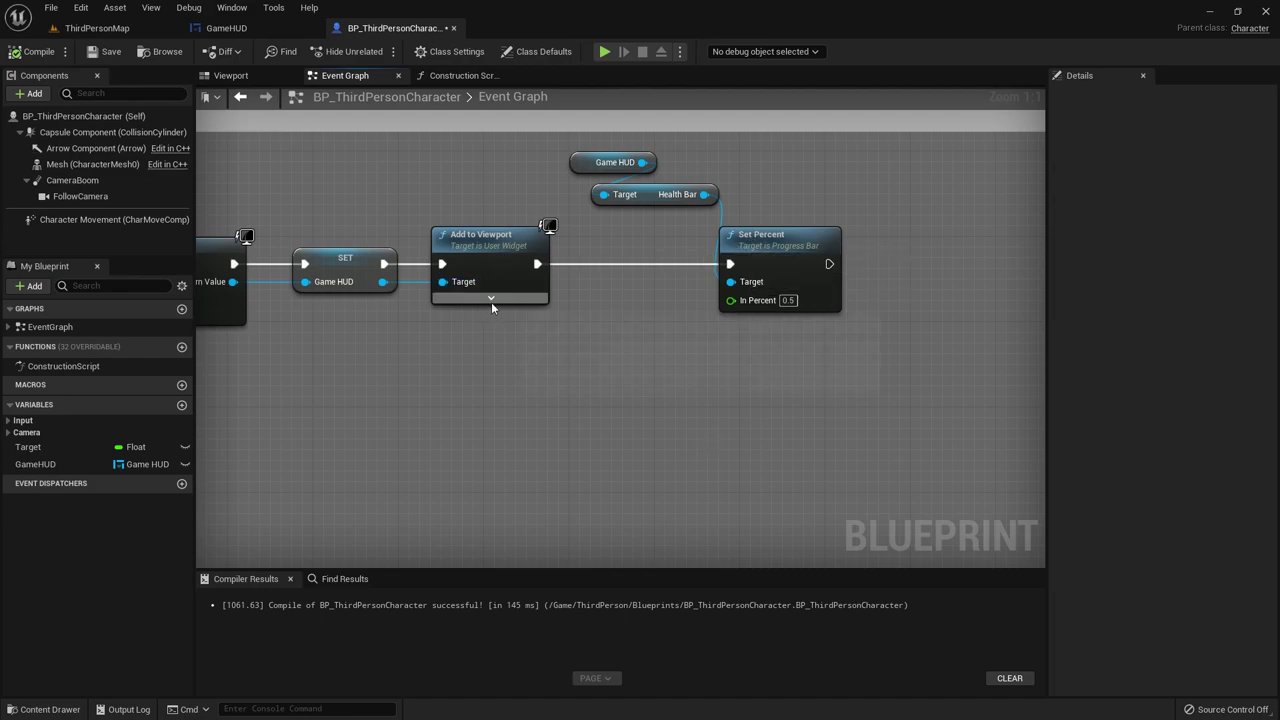
# Step: Create two blueprint variables named Health and MaxHealth
pyautogui.click(181, 405)
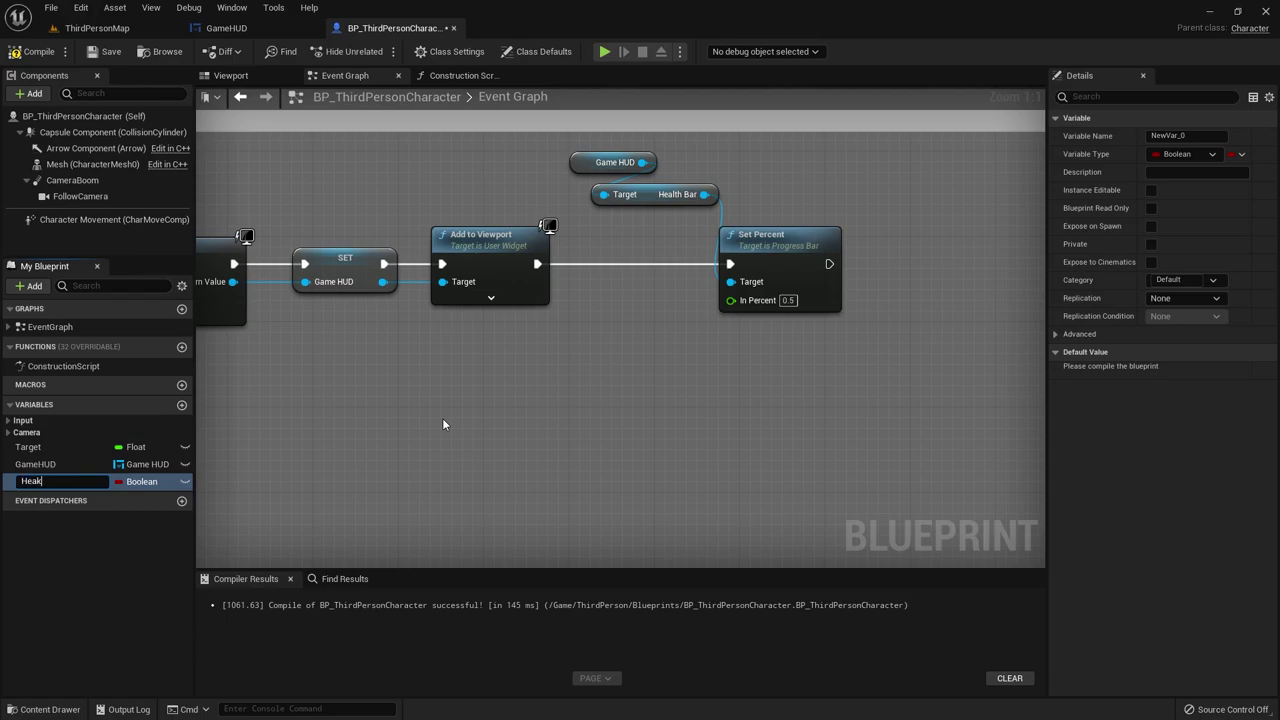
pyautogui.write('lth')
pyautogui.press('Return')
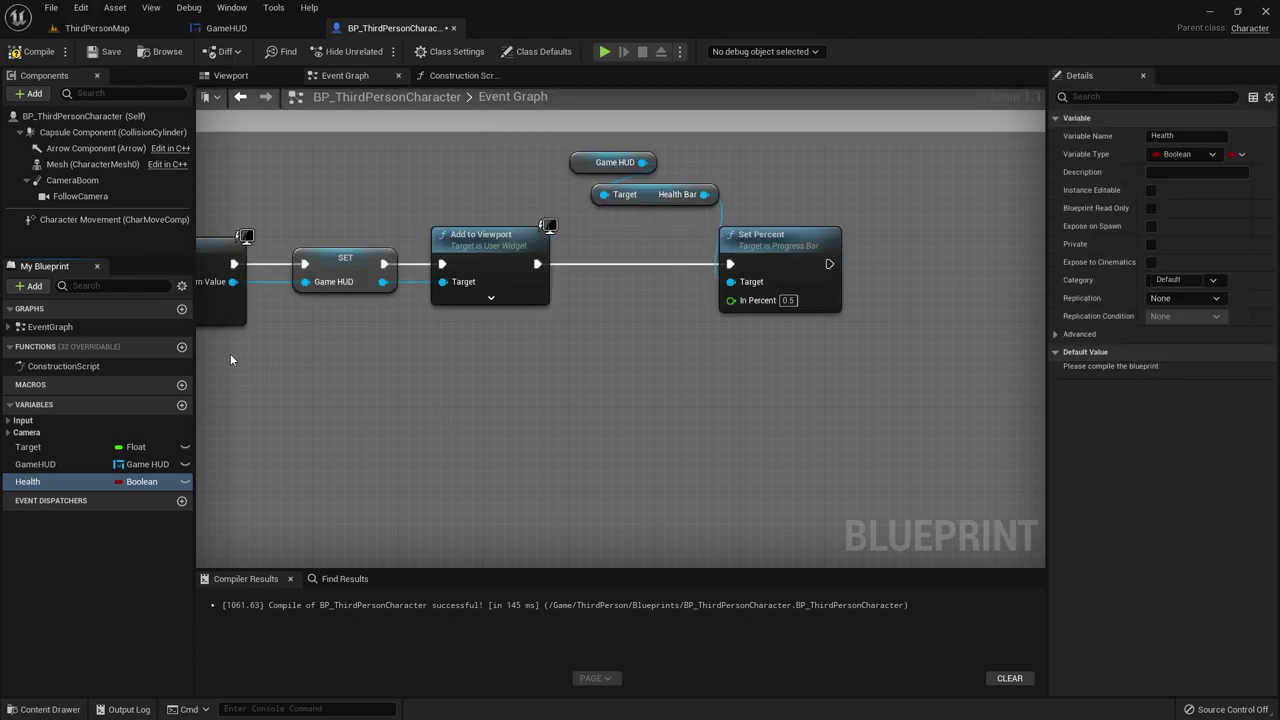
pyautogui.click(181, 405)
pyautogui.write('Max')
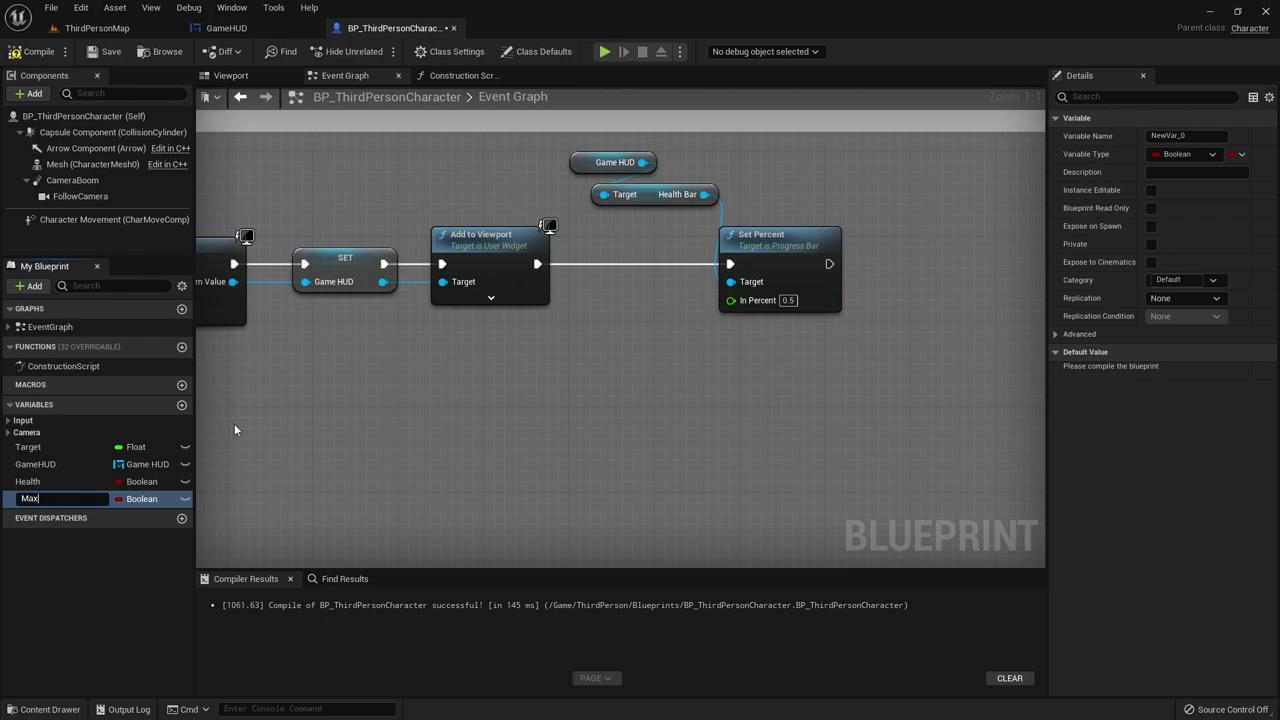
pyautogui.write('Health')
pyautogui.press('Return')
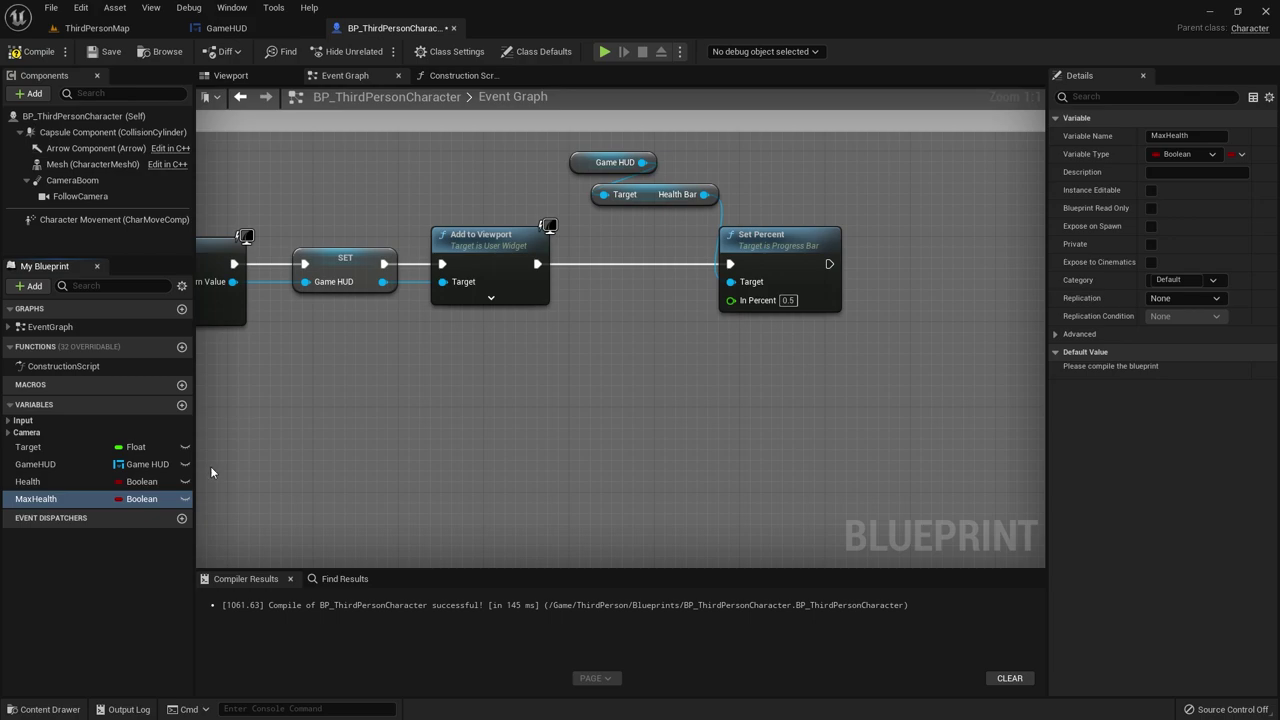
# Step: Set both Health and MaxHealth to Float, then compile and save
pyautogui.click(140, 482)
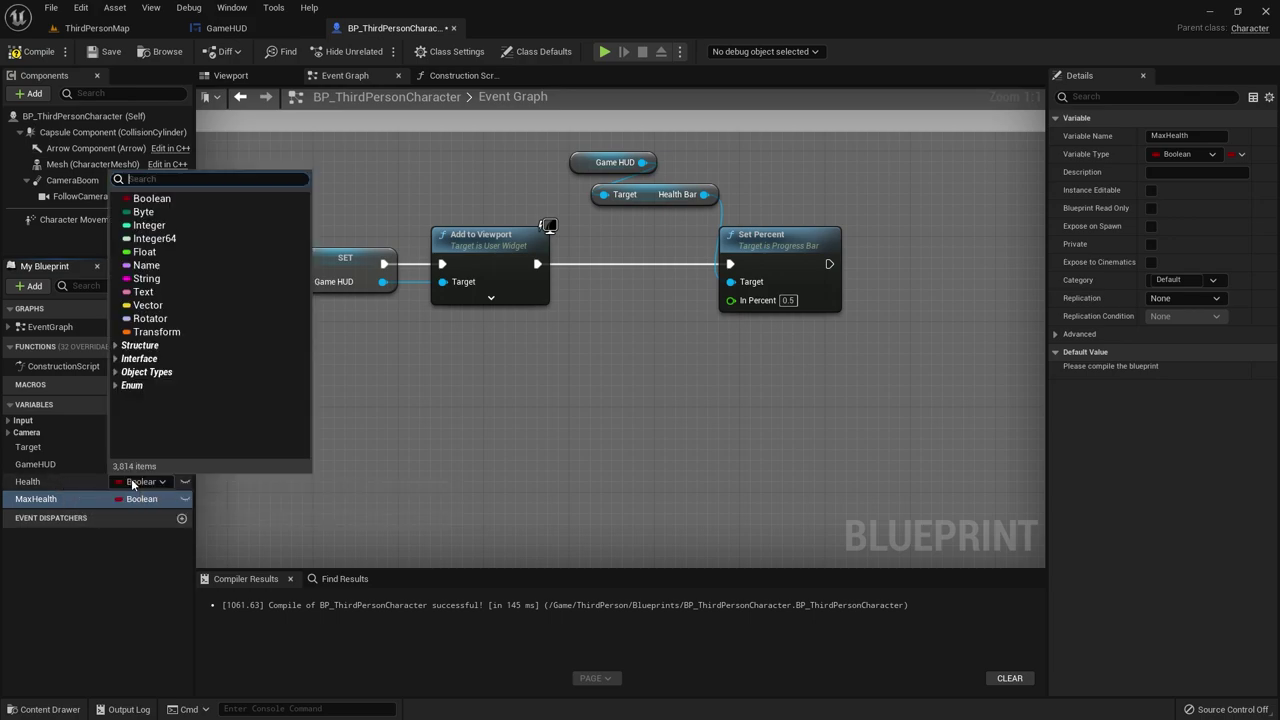
pyautogui.click(195, 225)
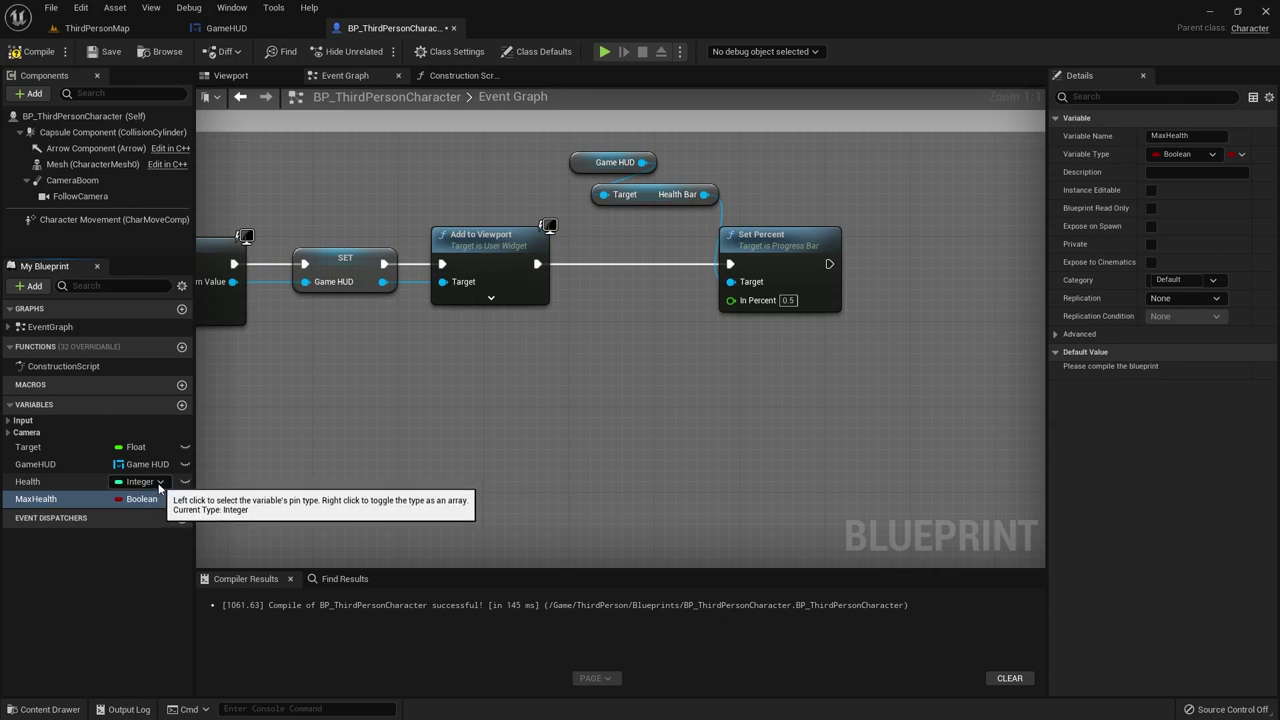
pyautogui.click(159, 483)
pyautogui.click(162, 250)
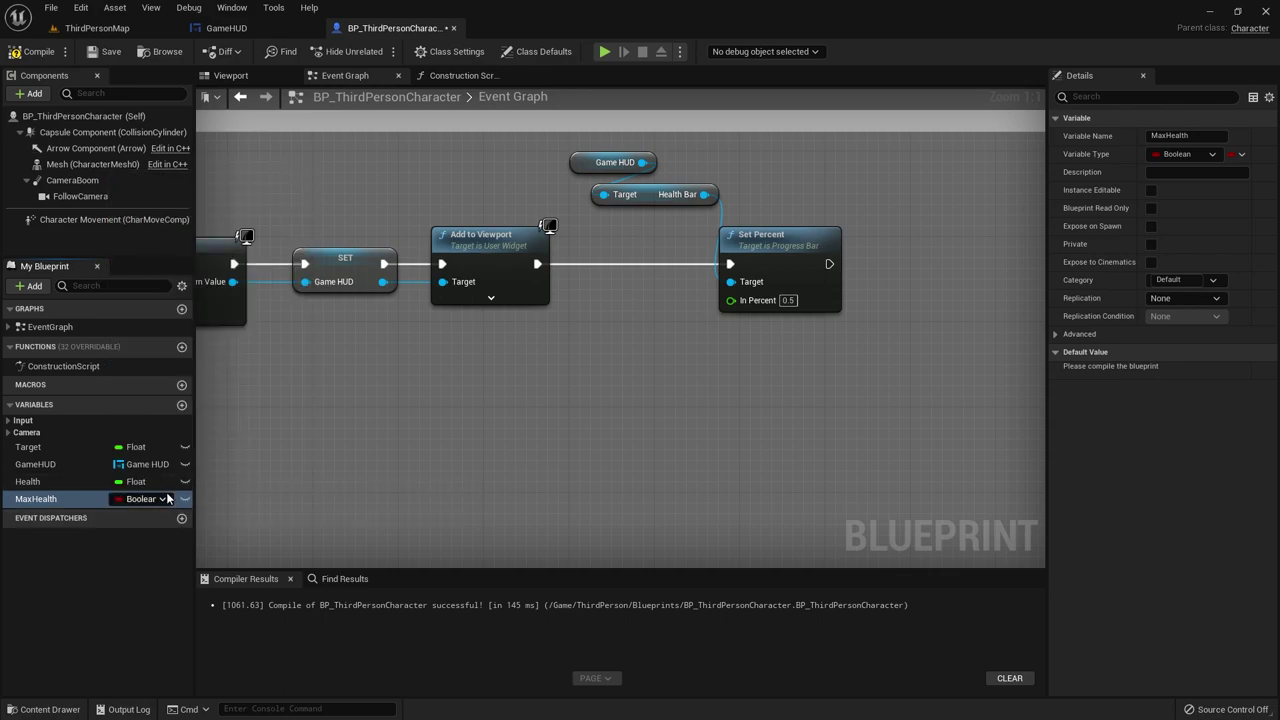
pyautogui.click(168, 497)
pyautogui.click(150, 269)
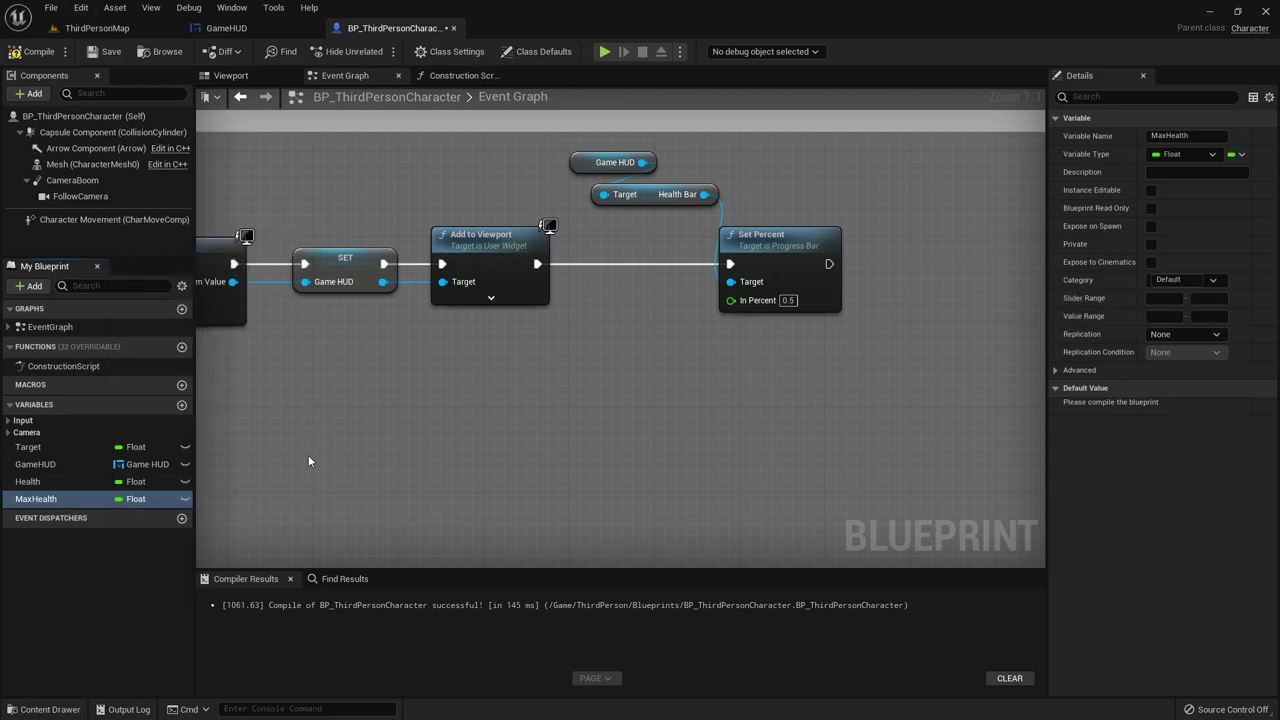
pyautogui.click(33, 51)
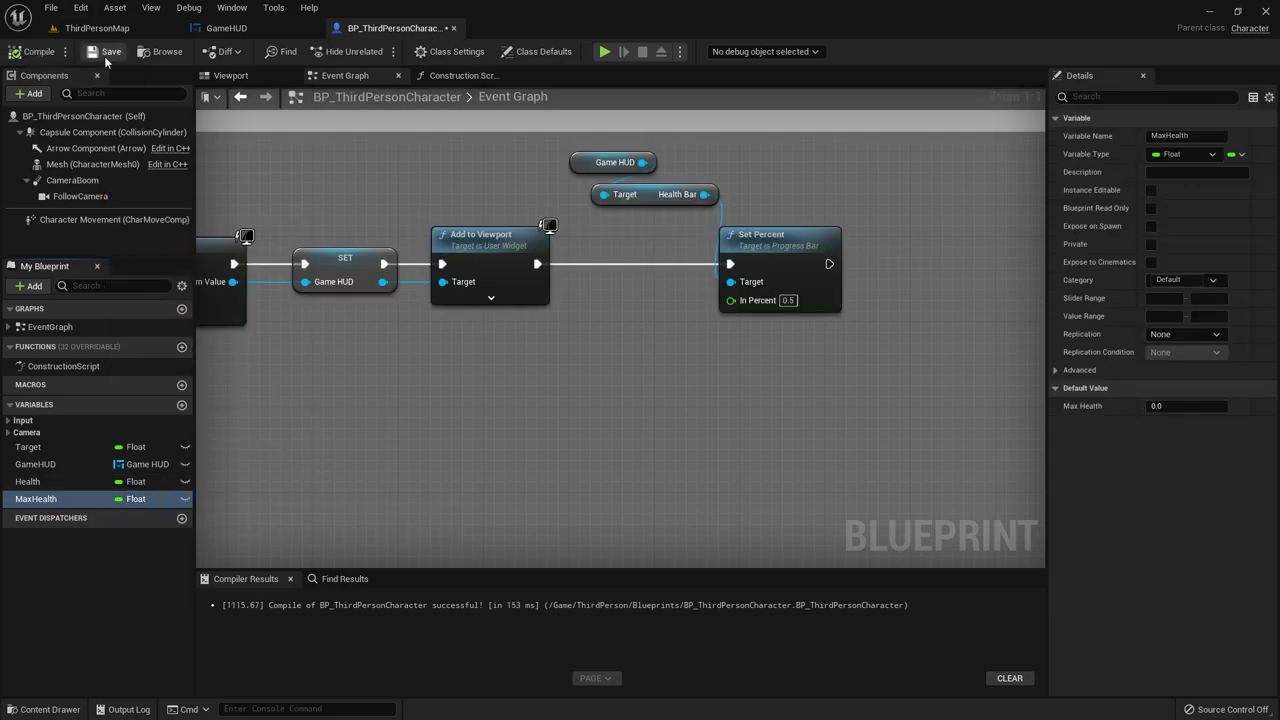
pyautogui.click(106, 51)
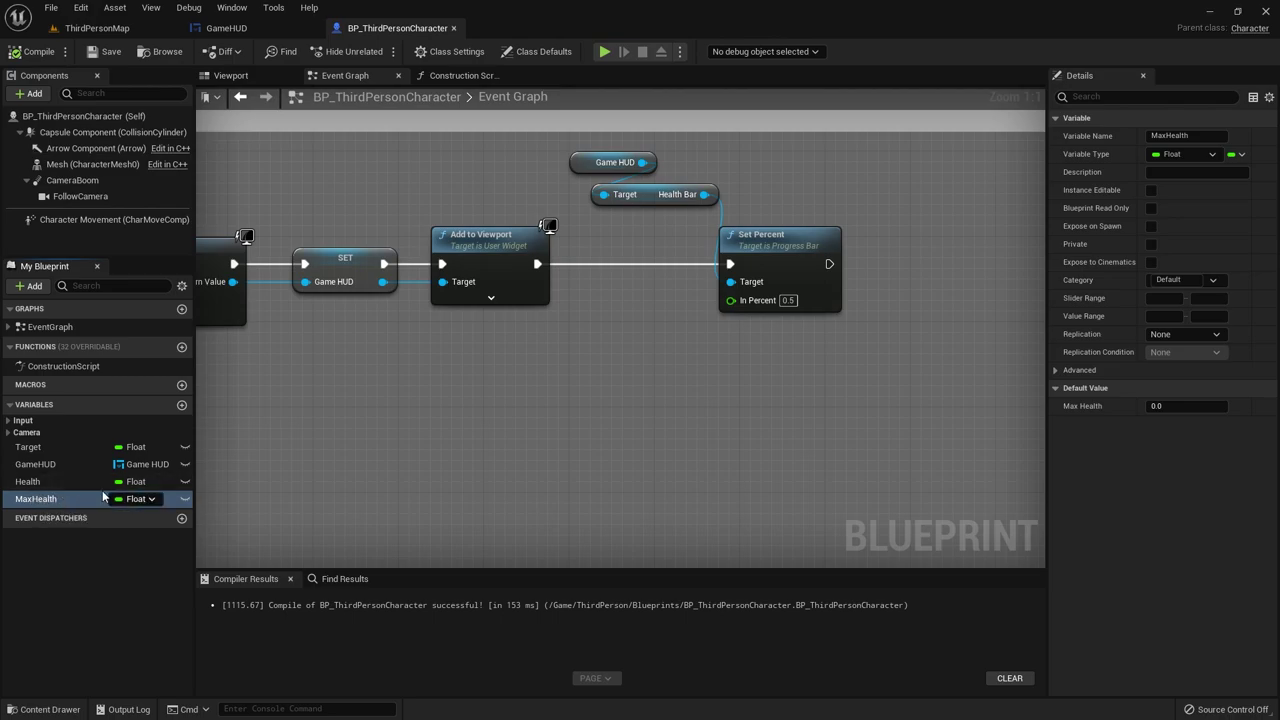
# Step: Set default values: MaxHealth to 5.0 and Health to 2.0
pyautogui.click(1205, 410)
pyautogui.write('5')
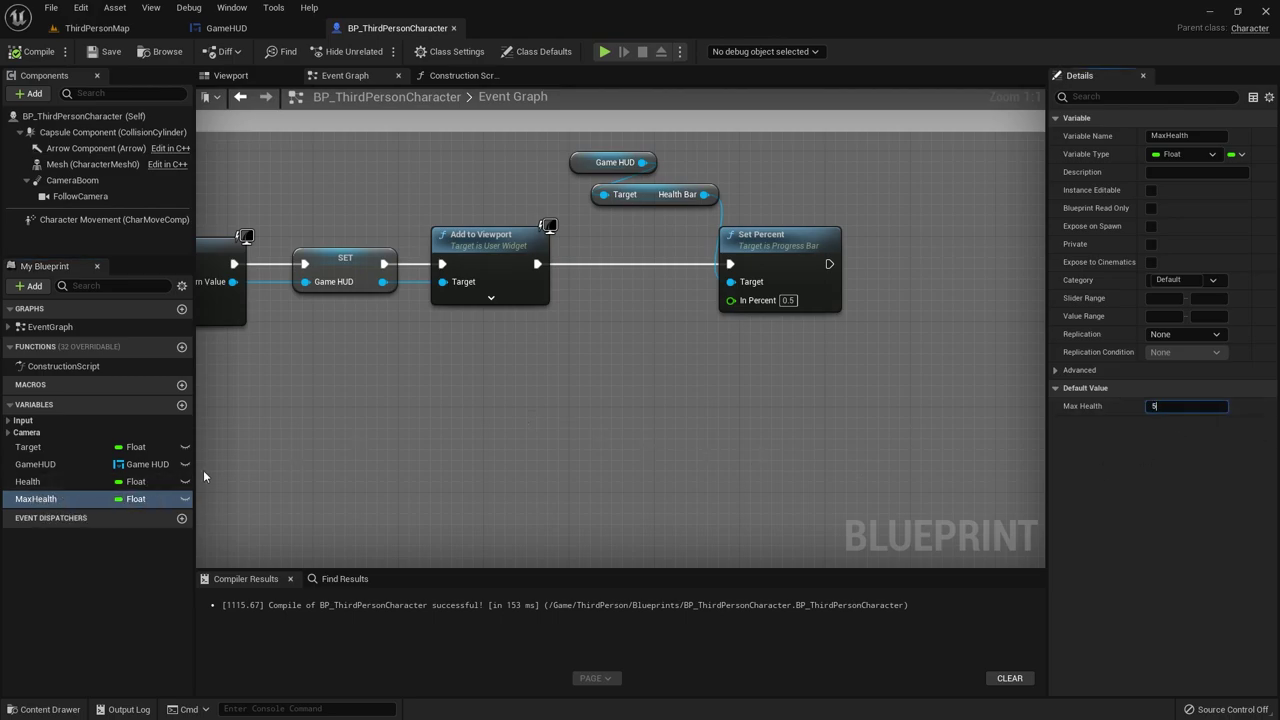
pyautogui.click(150, 481)
pyautogui.click(1185, 406)
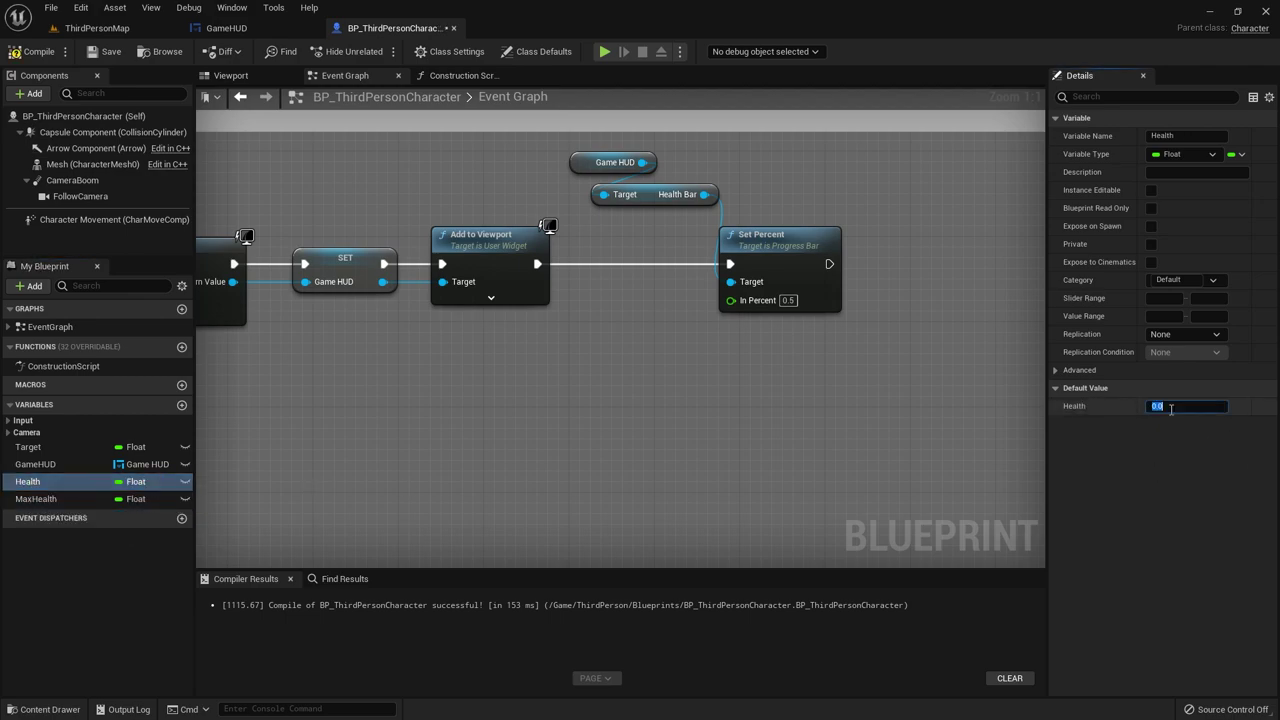
pyautogui.write('2')
pyautogui.press('Return')
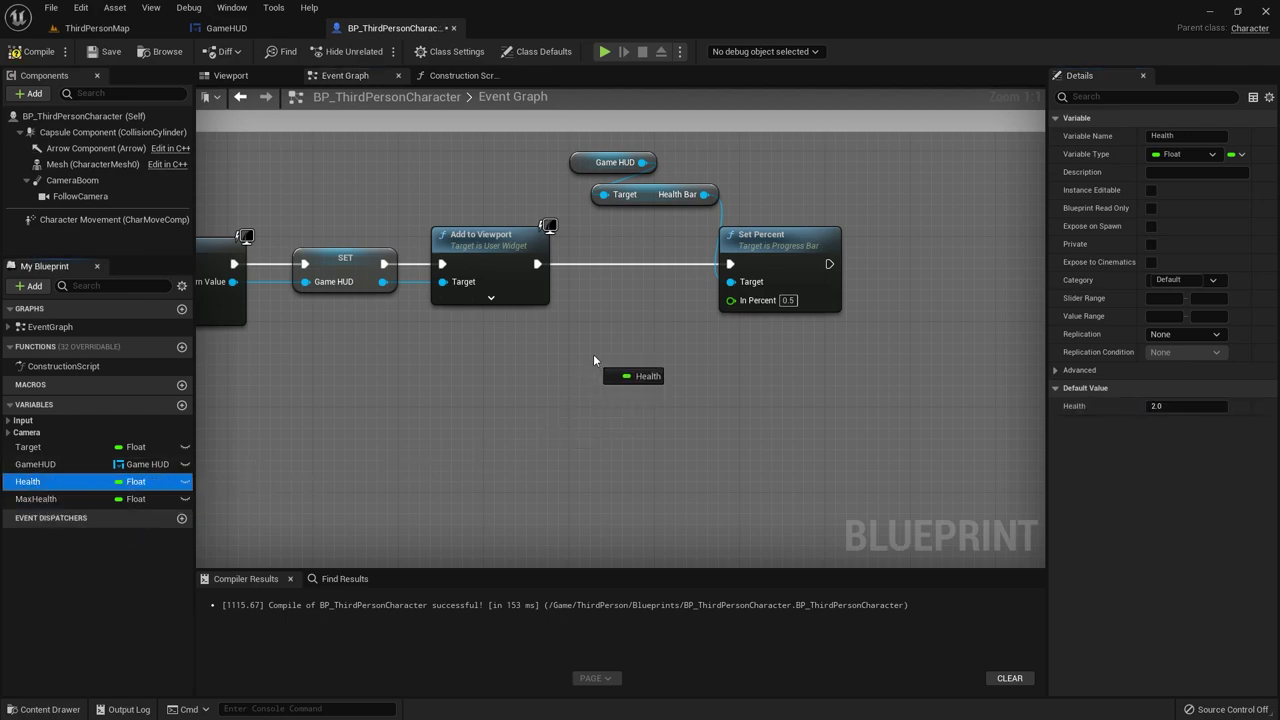
# Step: Place Health and Max Health getter nodes below the Set Percent chain
pyautogui.moveTo(30, 484); pyautogui.dragTo(643, 371)
pyautogui.click(614, 366)
pyautogui.moveTo(65, 503); pyautogui.dragTo(597, 388)
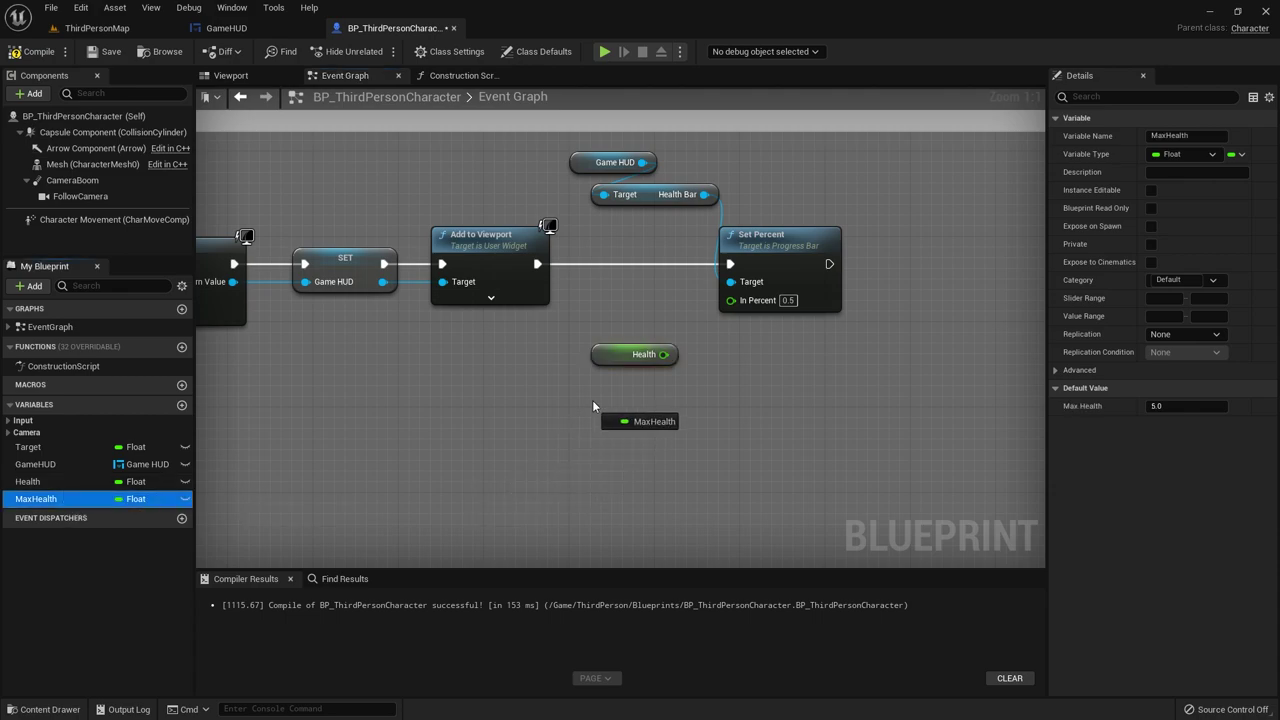
pyautogui.click(630, 410)
pyautogui.moveTo(580, 342); pyautogui.dragTo(640, 425)
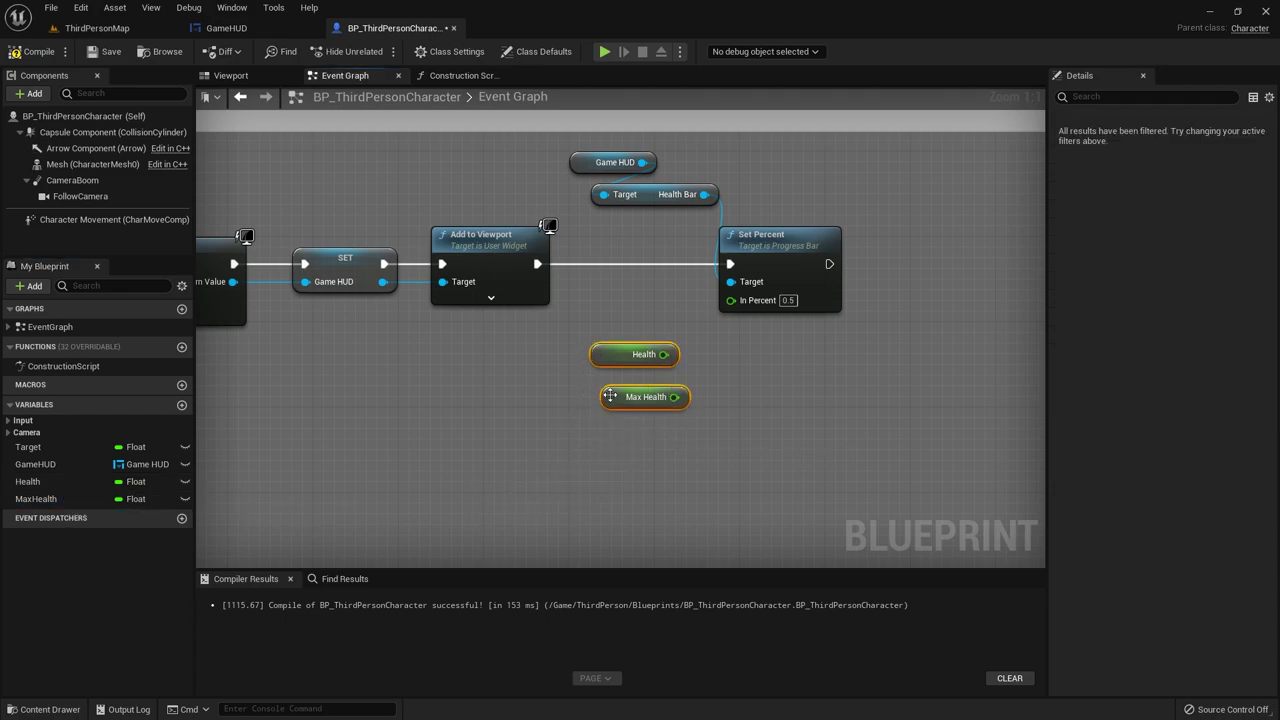
pyautogui.moveTo(630, 356)
pyautogui.mouseDown()
pyautogui.moveTo(566, 356)
pyautogui.moveTo(652, 370)
pyautogui.mouseUp()
pyautogui.click(658, 376)
pyautogui.click(574, 411)
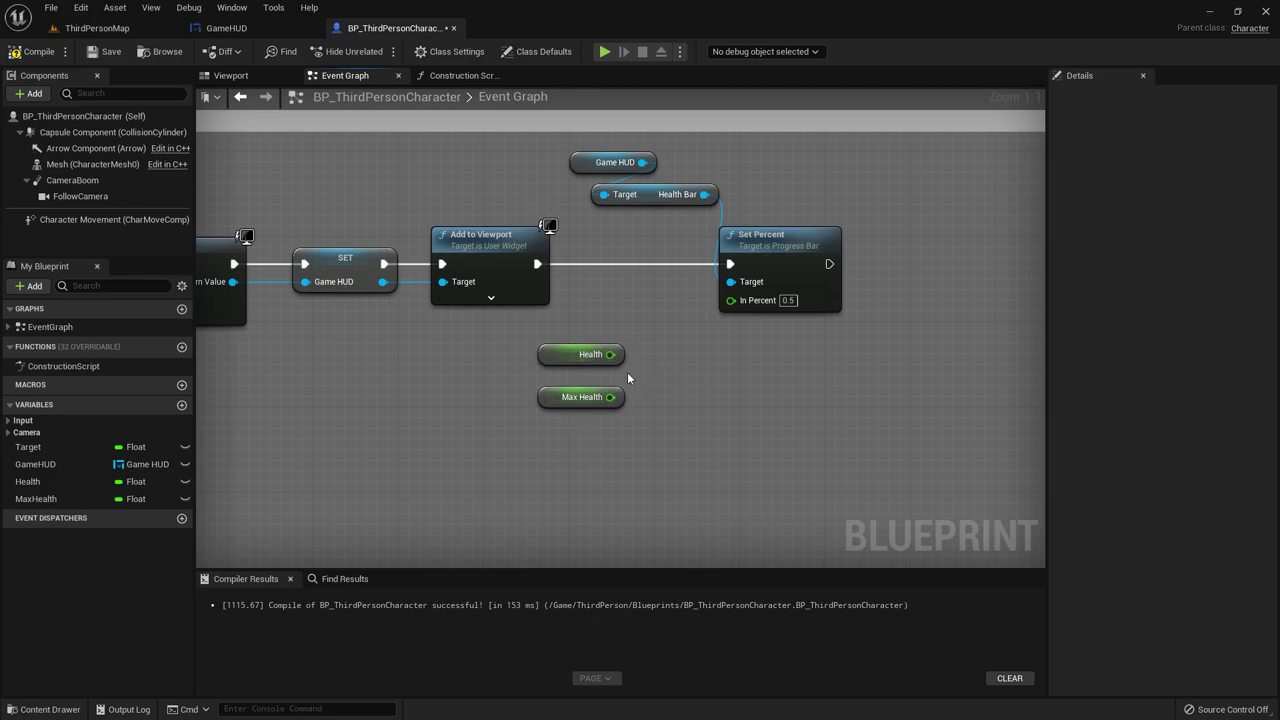
pyautogui.moveTo(610, 354); pyautogui.dragTo(656, 372)
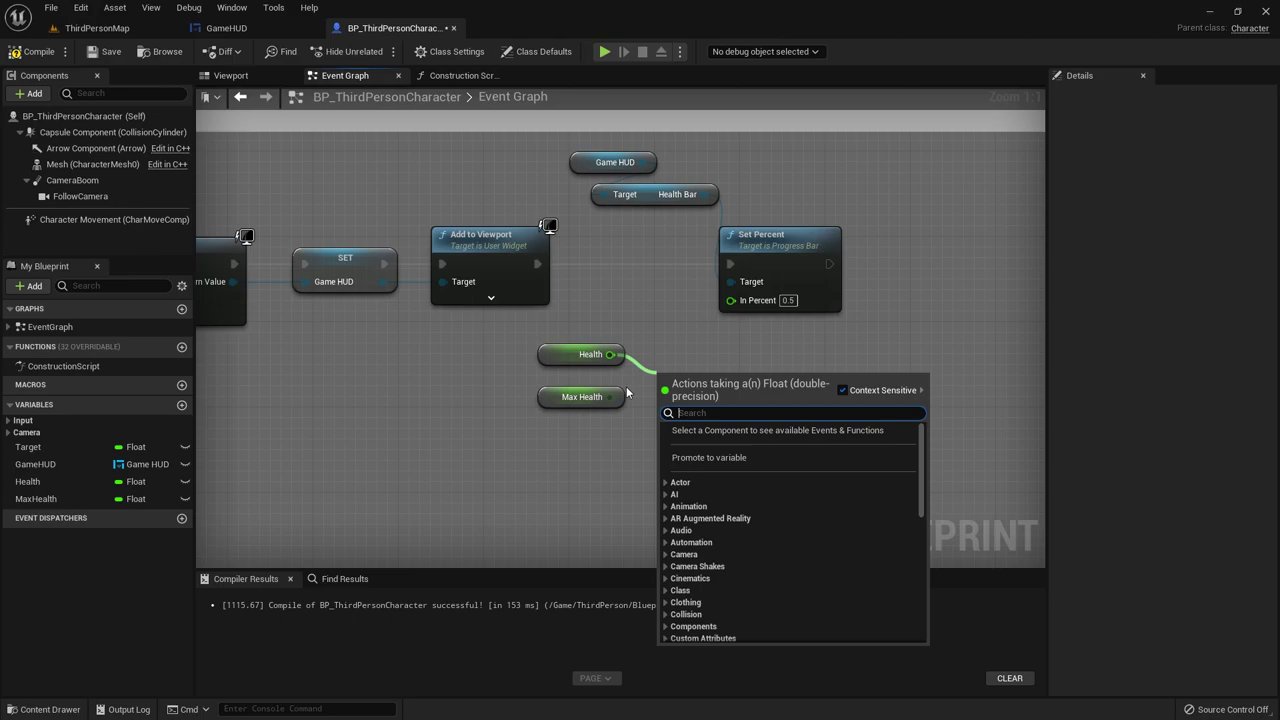
# Step: Add a Divide node computing Health divided by Max Health
pyautogui.write('/')
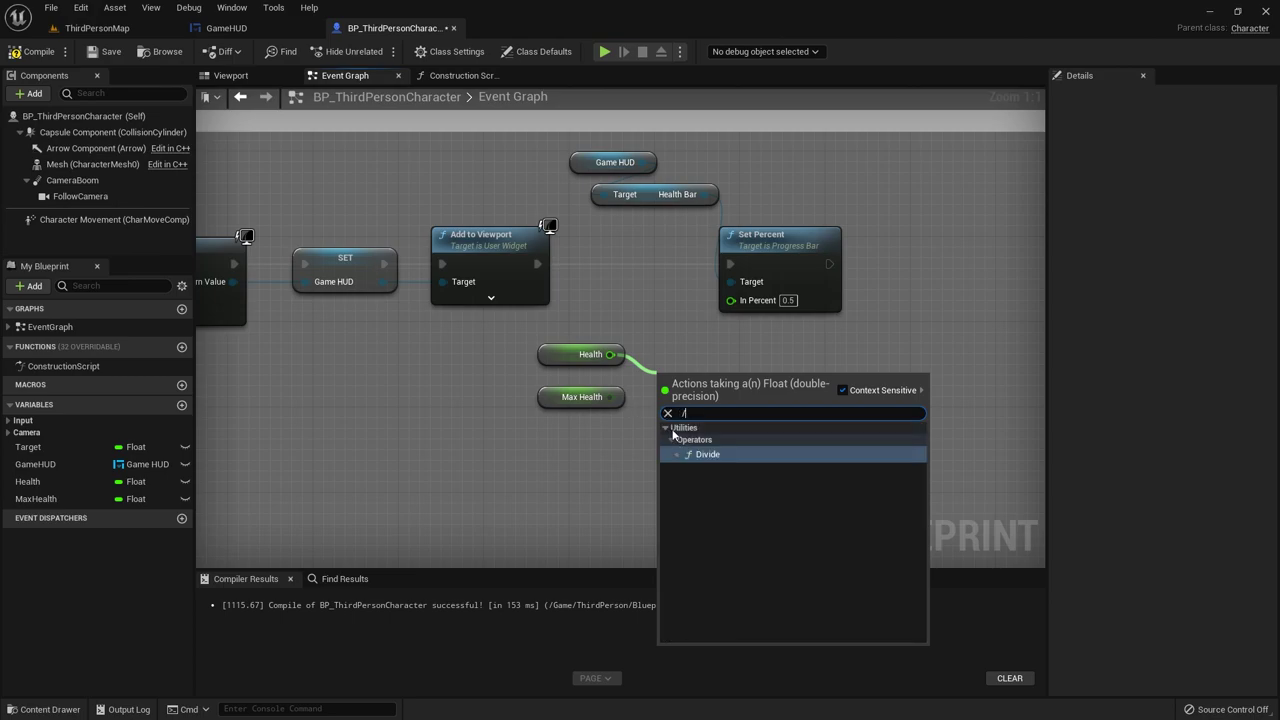
pyautogui.click(708, 454)
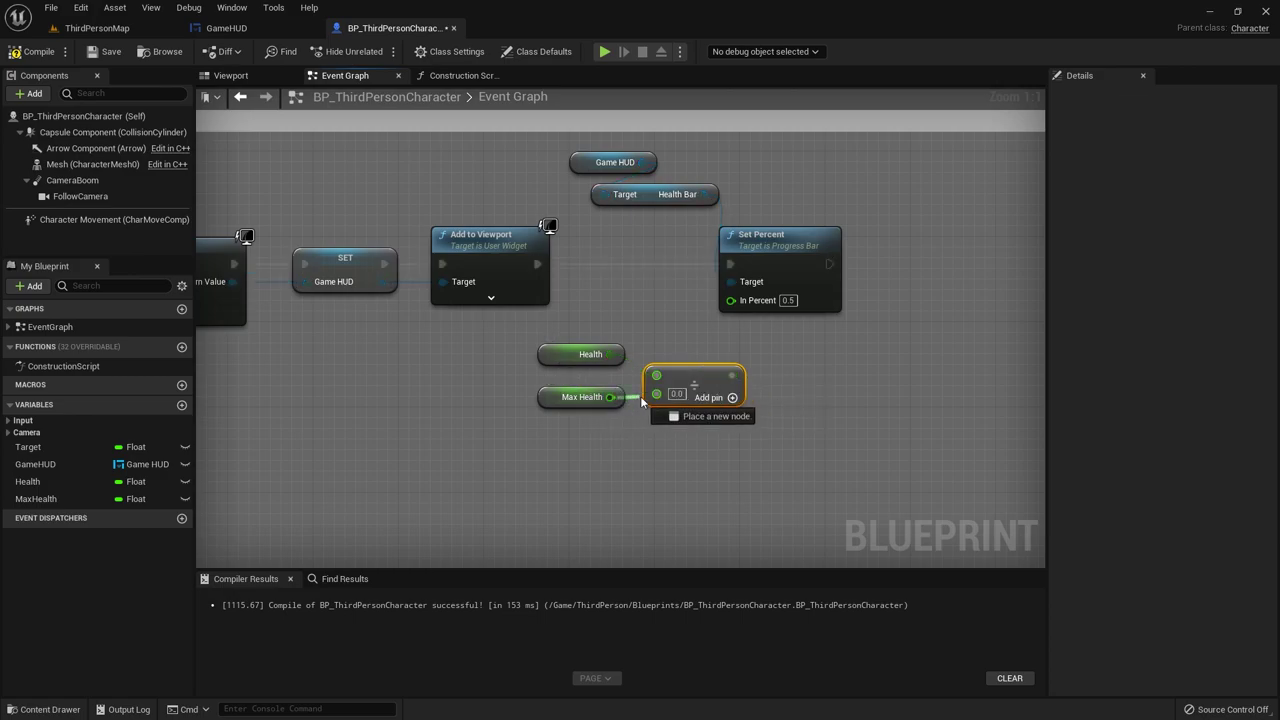
pyautogui.moveTo(610, 396); pyautogui.dragTo(656, 393)
pyautogui.click(585, 354)
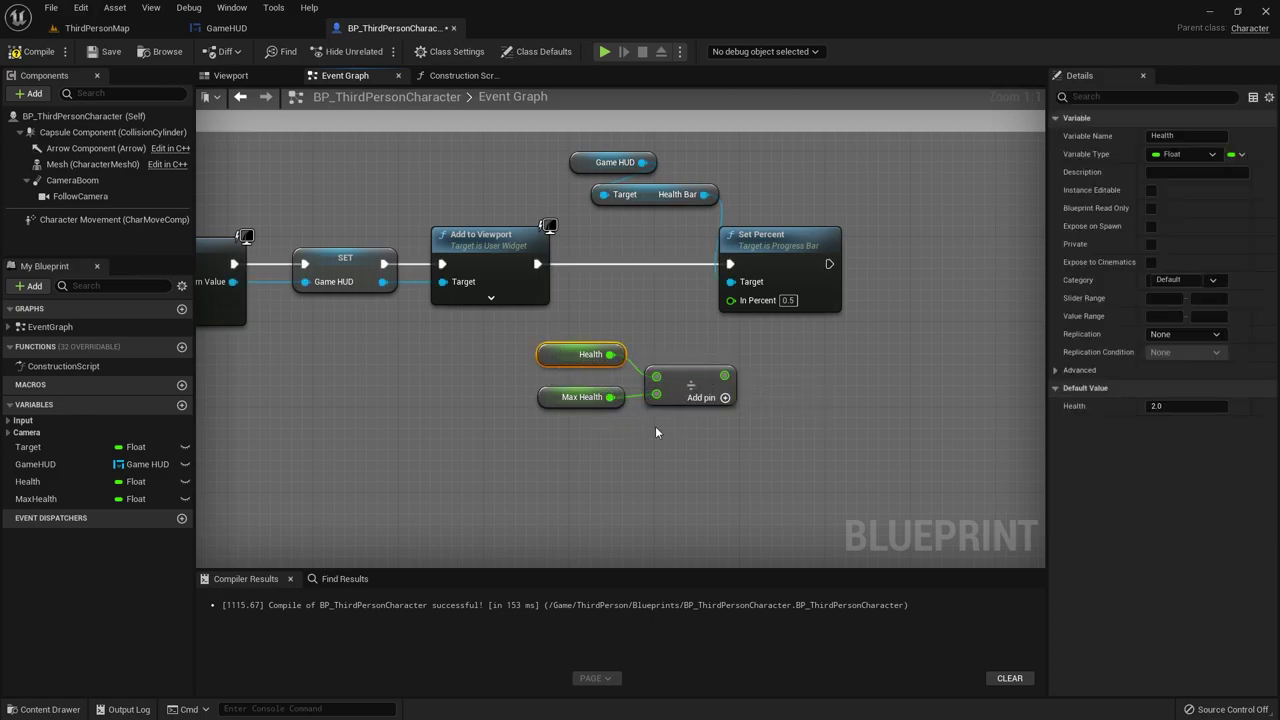
# Step: Change the MaxHealth default value to 4.0
pyautogui.click(40, 498)
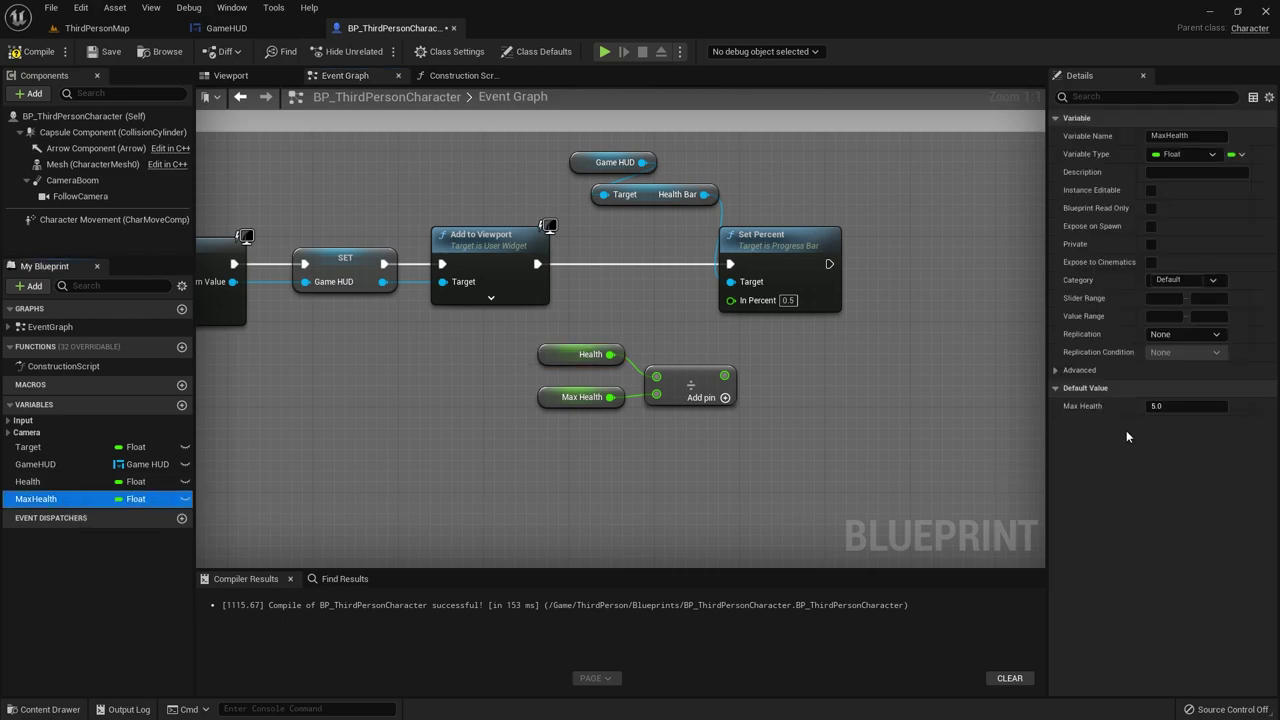
pyautogui.click(1160, 406)
pyautogui.write('4')
pyautogui.click(576, 364)
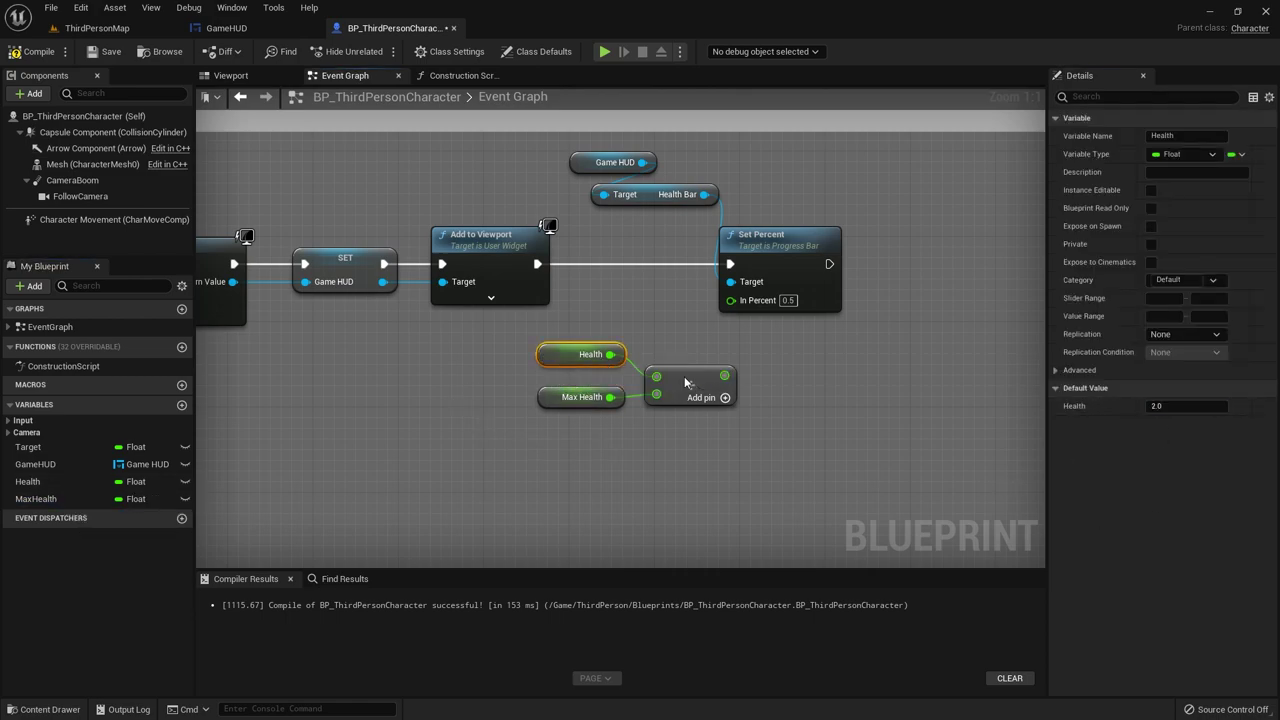
pyautogui.click(548, 398)
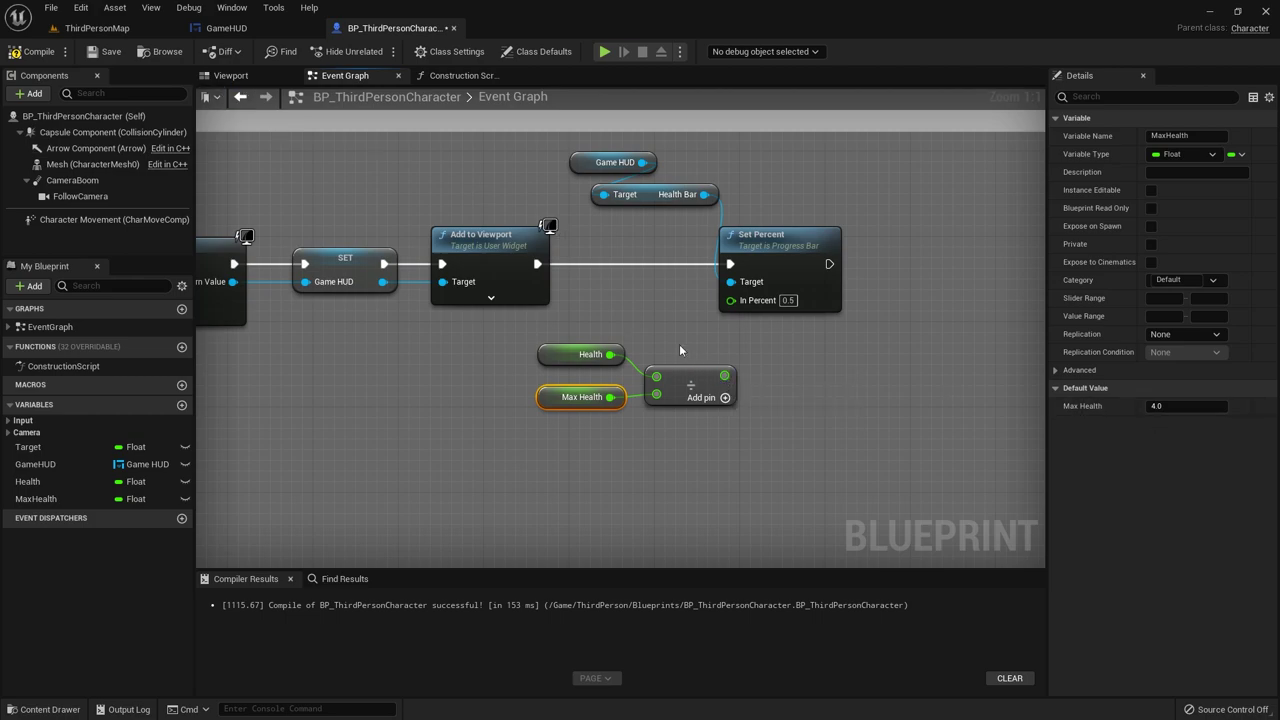
# Step: Set In Percent to 1.0, then recompile and save the blueprint
pyautogui.click(788, 300)
pyautogui.write('1')
pyautogui.click(766, 358)
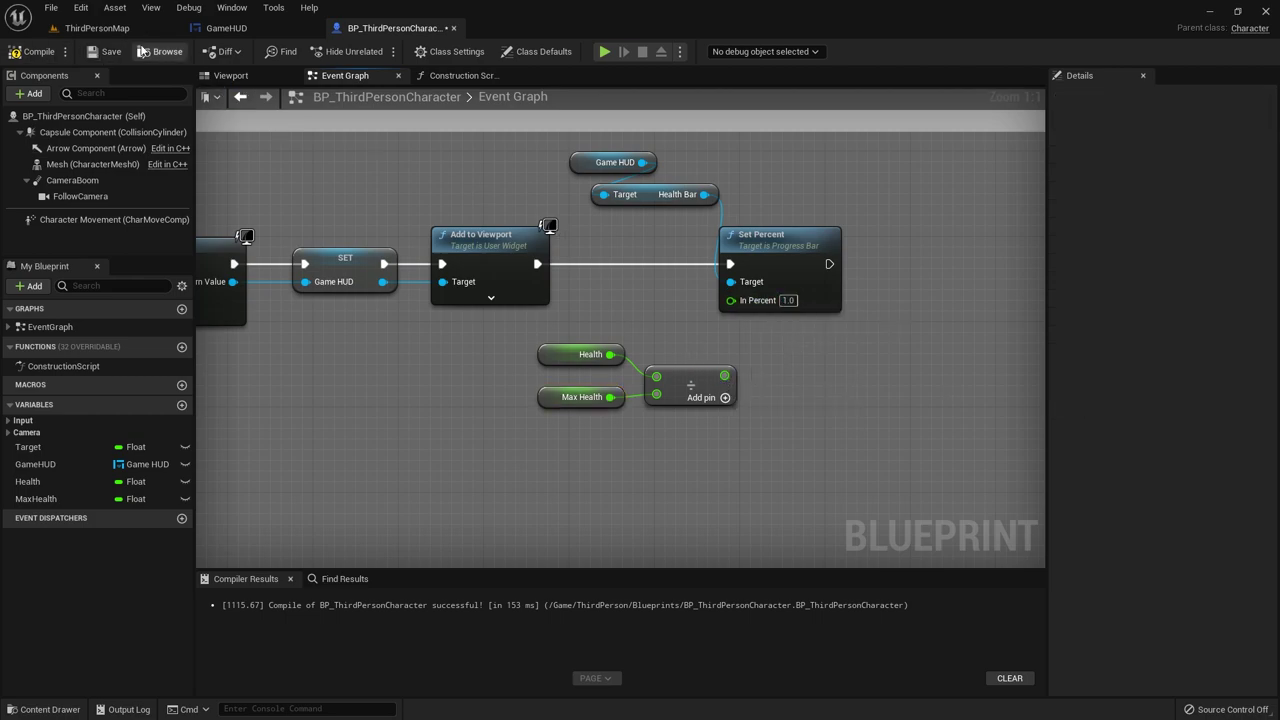
pyautogui.click(30, 51)
pyautogui.click(104, 51)
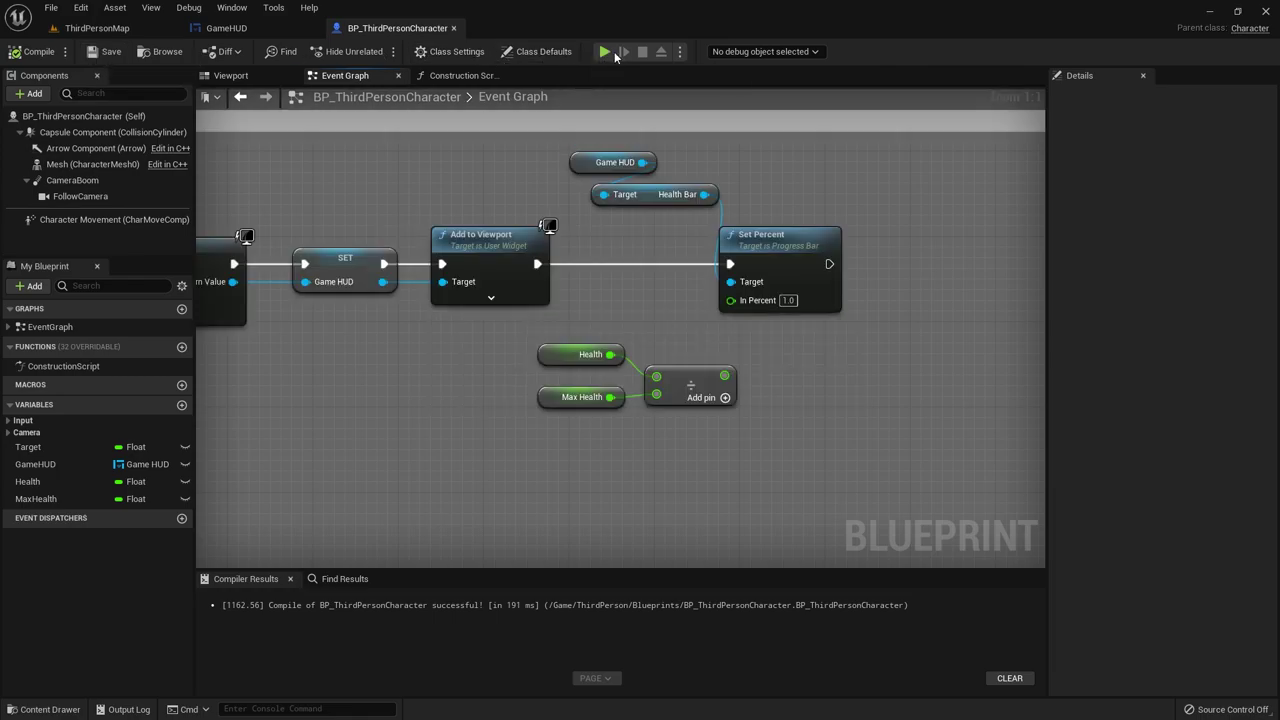
# Step: Play-test the game twice and inspect the Health and Max Health getters
pyautogui.click(608, 51)
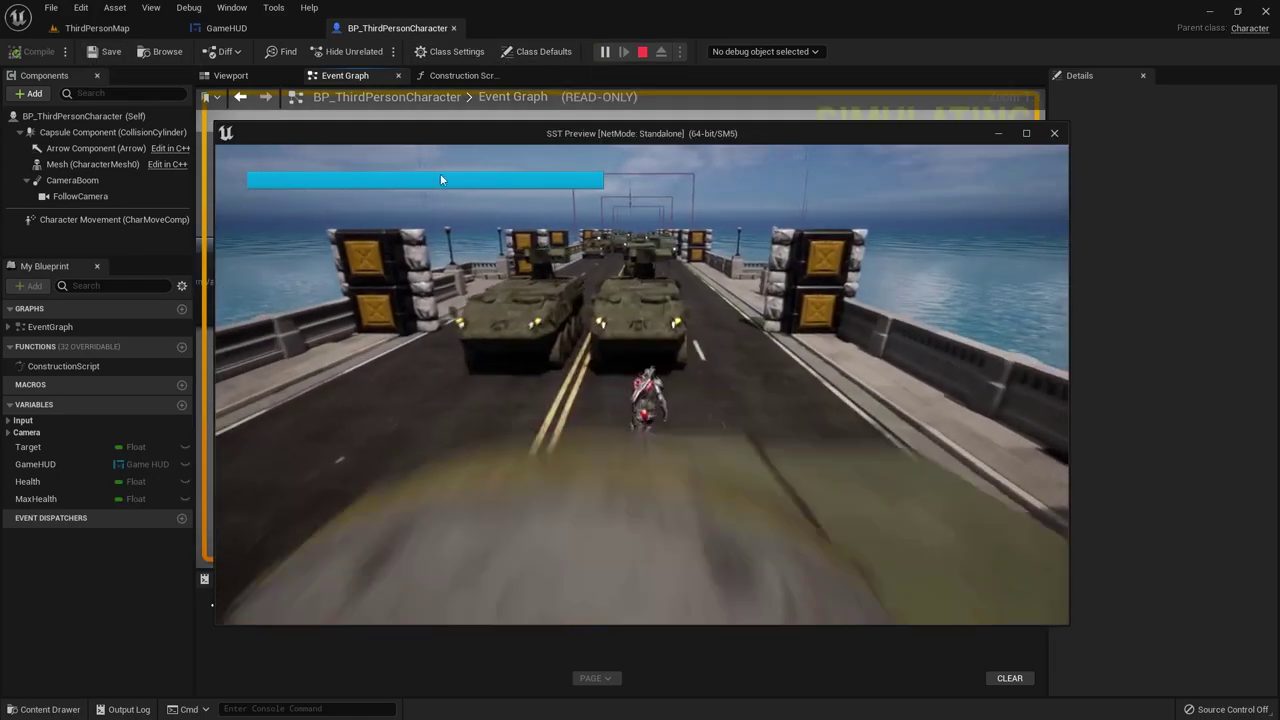
pyautogui.press('Escape')
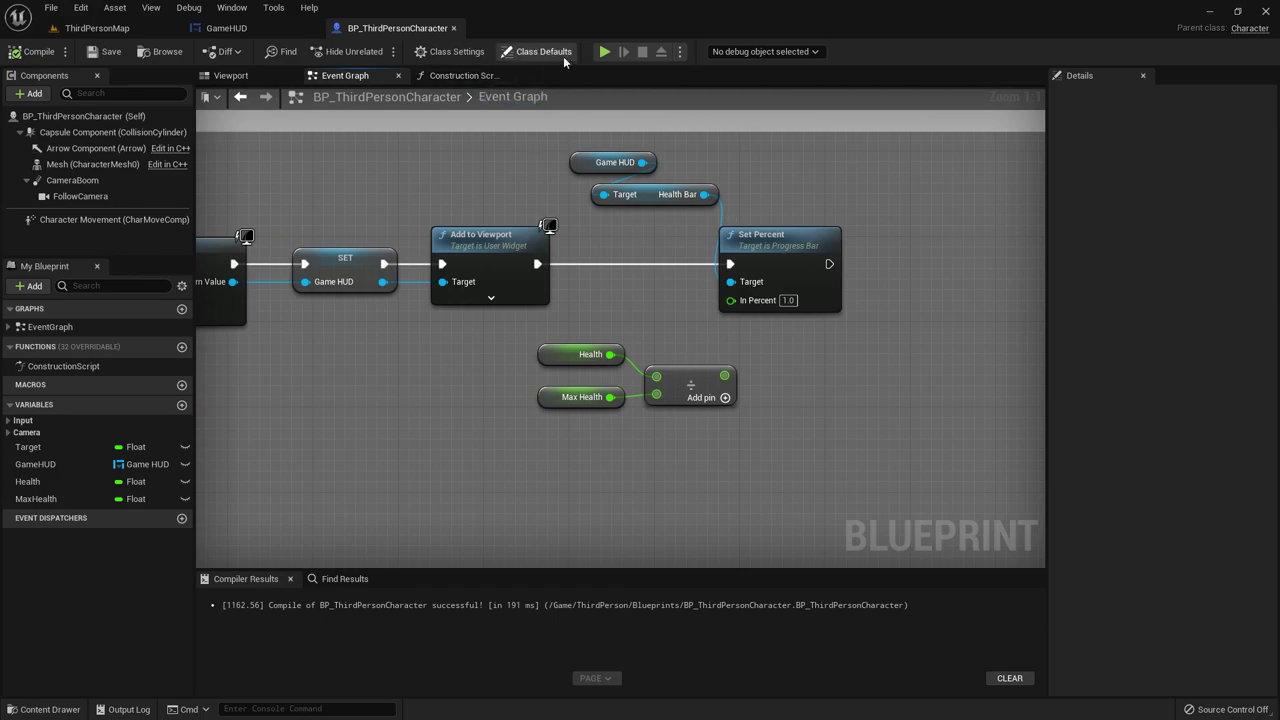
pyautogui.click(600, 52)
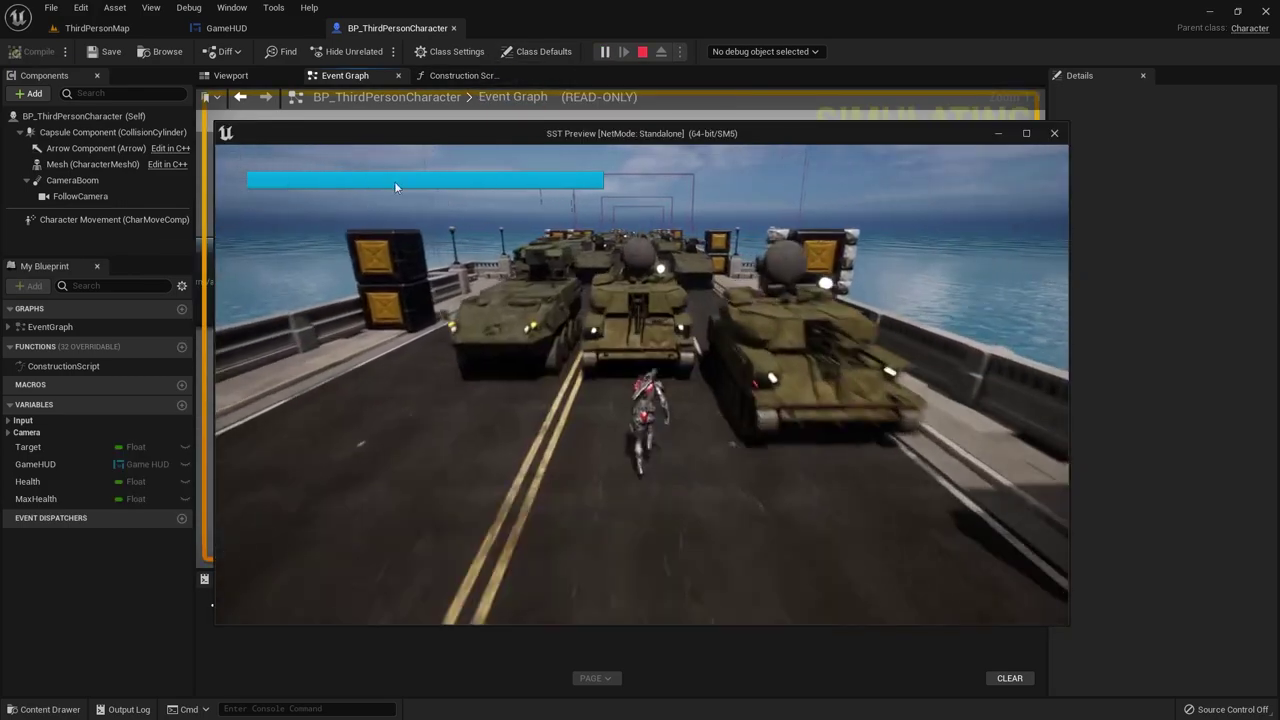
pyautogui.press('Escape')
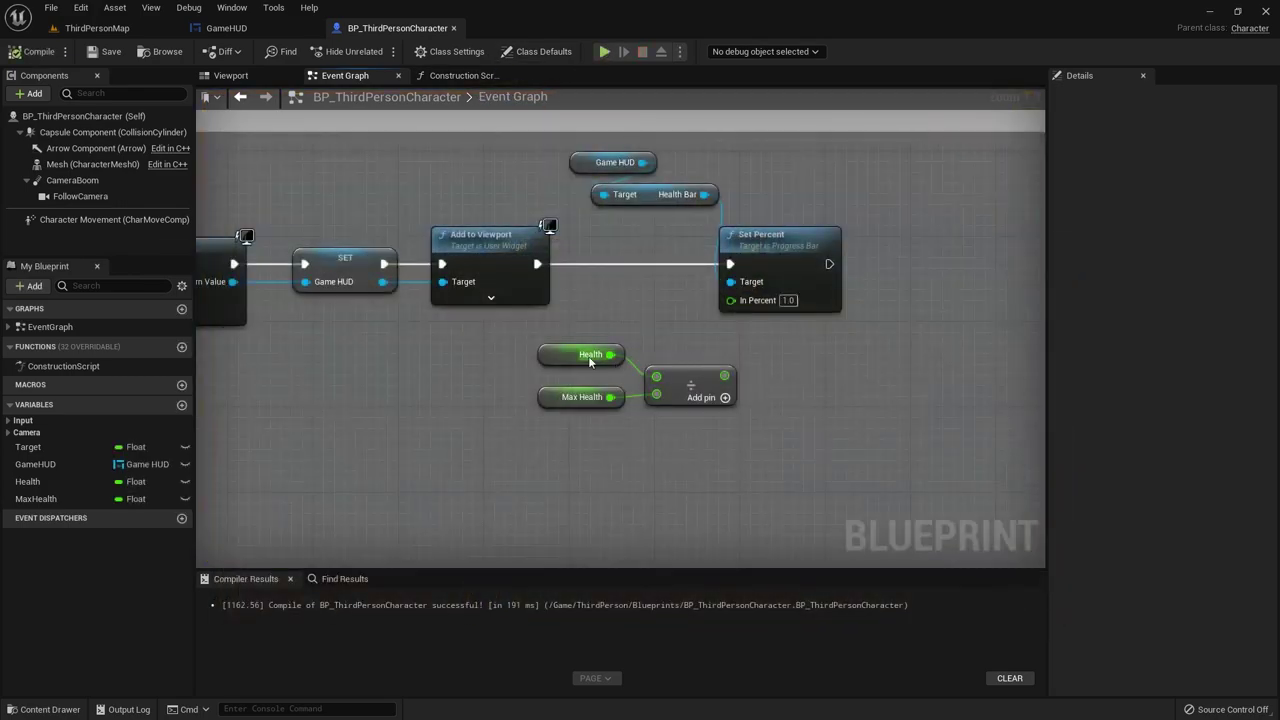
pyautogui.click(588, 356)
pyautogui.click(552, 398)
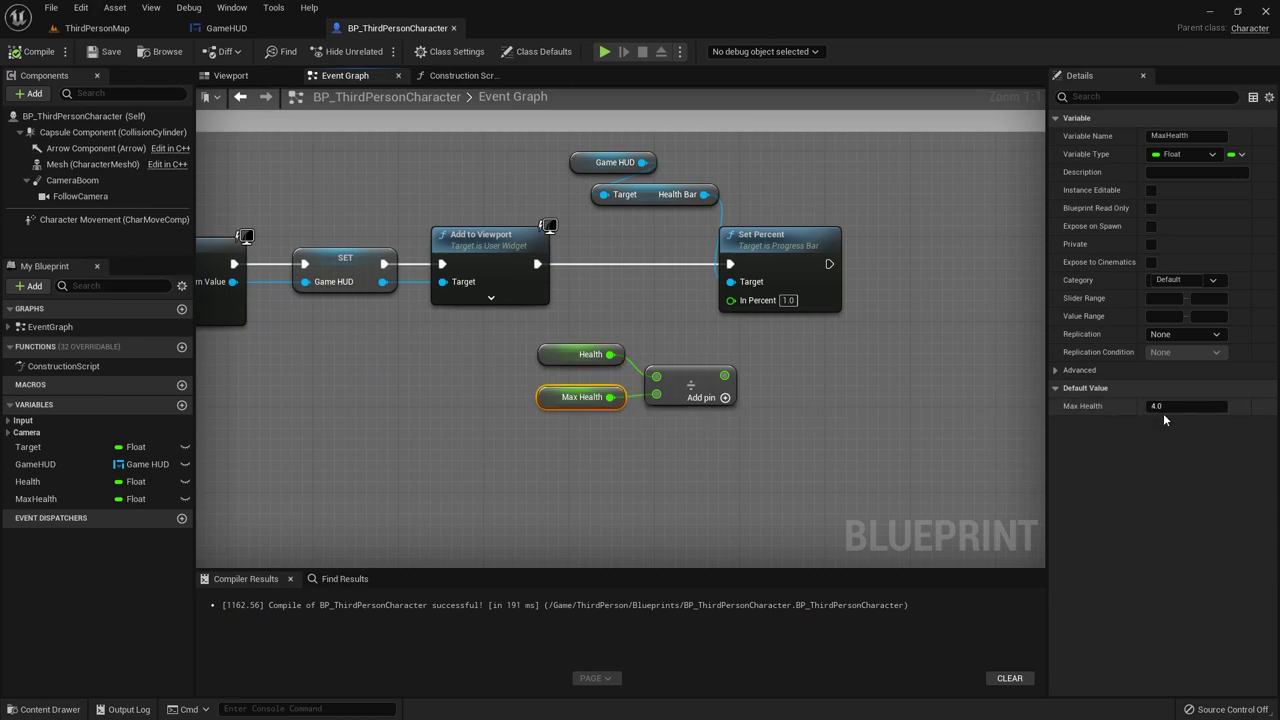
# Step: Feed the Divide result into Set Percent's In Percent, compile, and play-test
pyautogui.moveTo(724, 376); pyautogui.dragTo(731, 299)
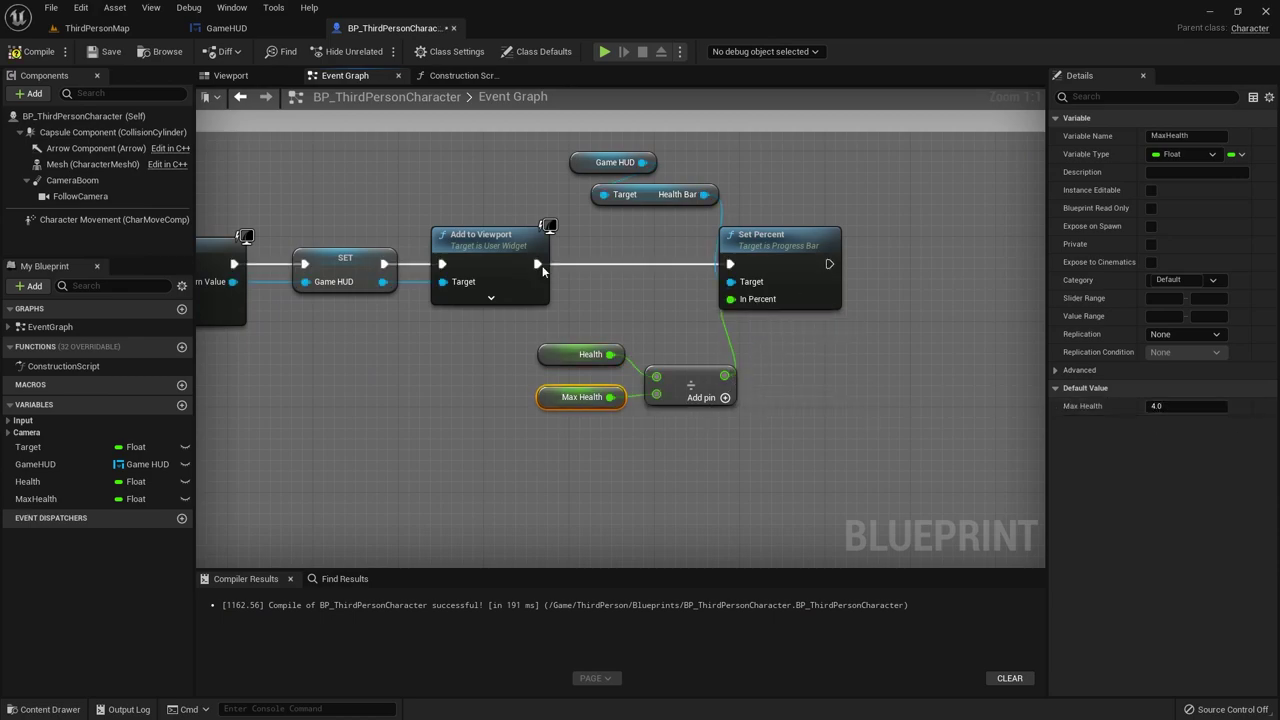
pyautogui.click(14, 56)
pyautogui.click(604, 51)
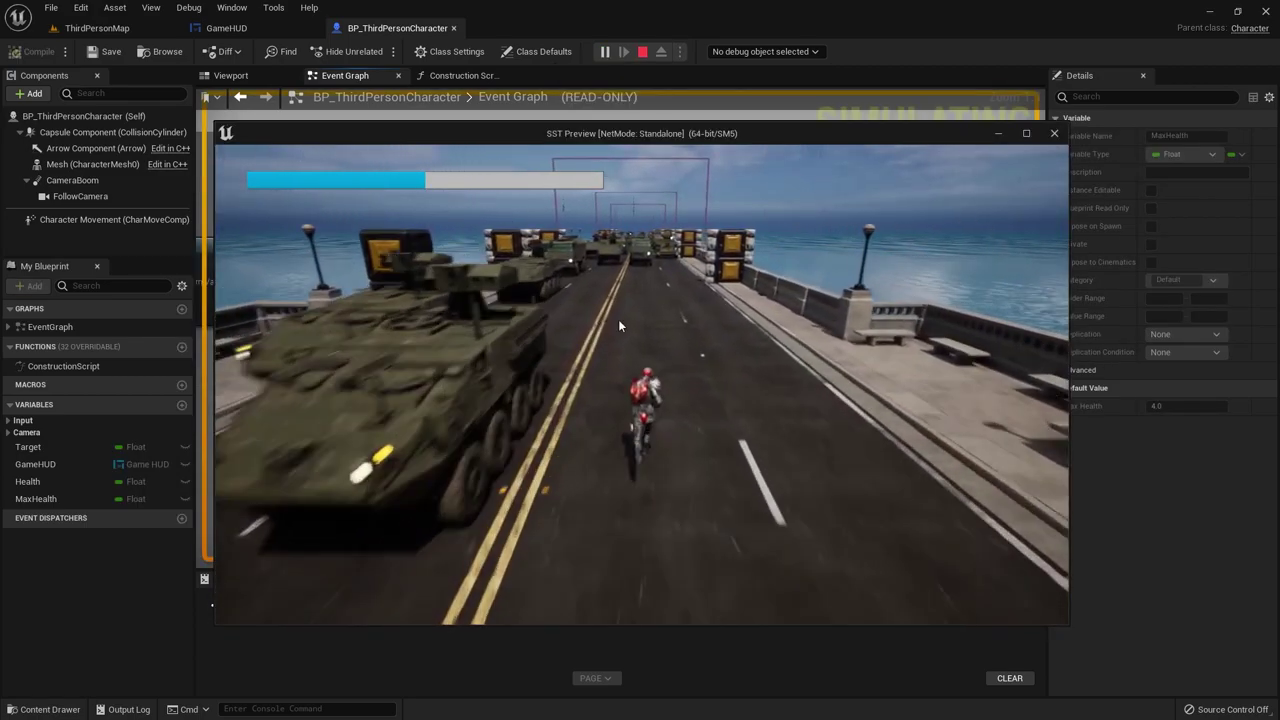
pyautogui.press('Escape')
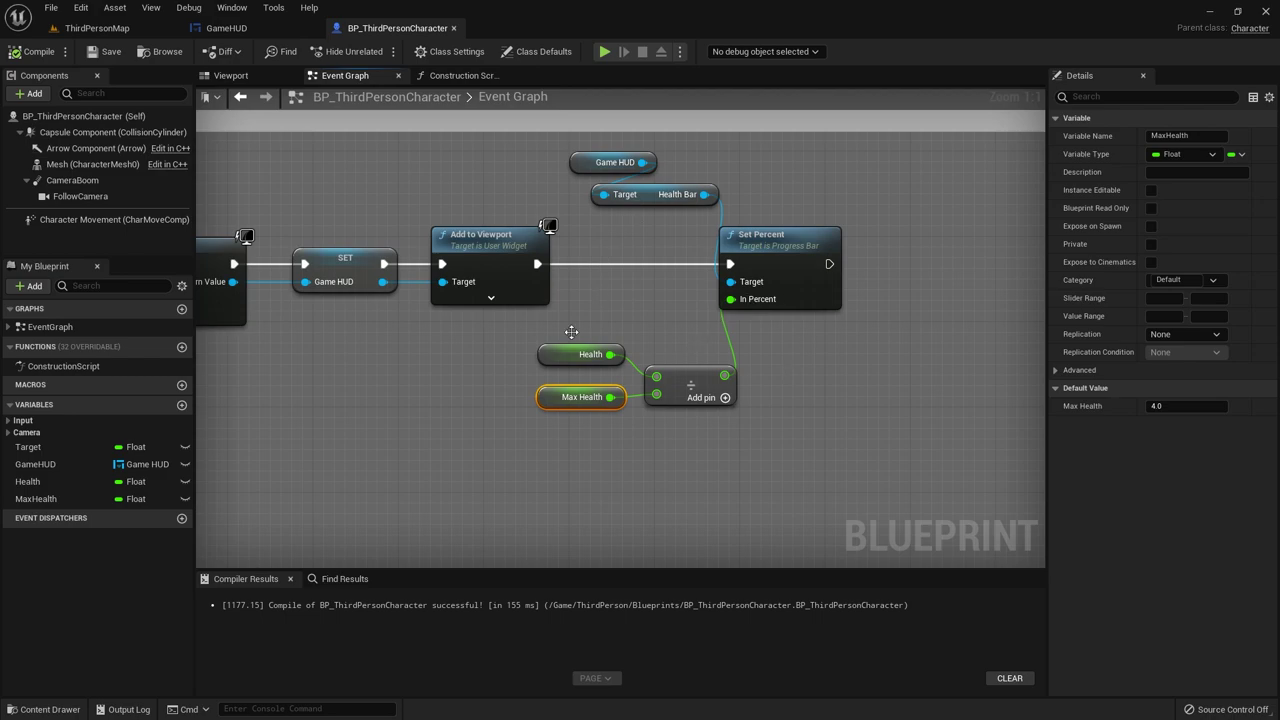
# Step: Tidy the graph, moving the Set Percent node toward the centre
pyautogui.moveTo(571, 331)
pyautogui.mouseDown()
pyautogui.moveTo(668, 413)
pyautogui.moveTo(685, 374)
pyautogui.mouseUp()
pyautogui.click(741, 436)
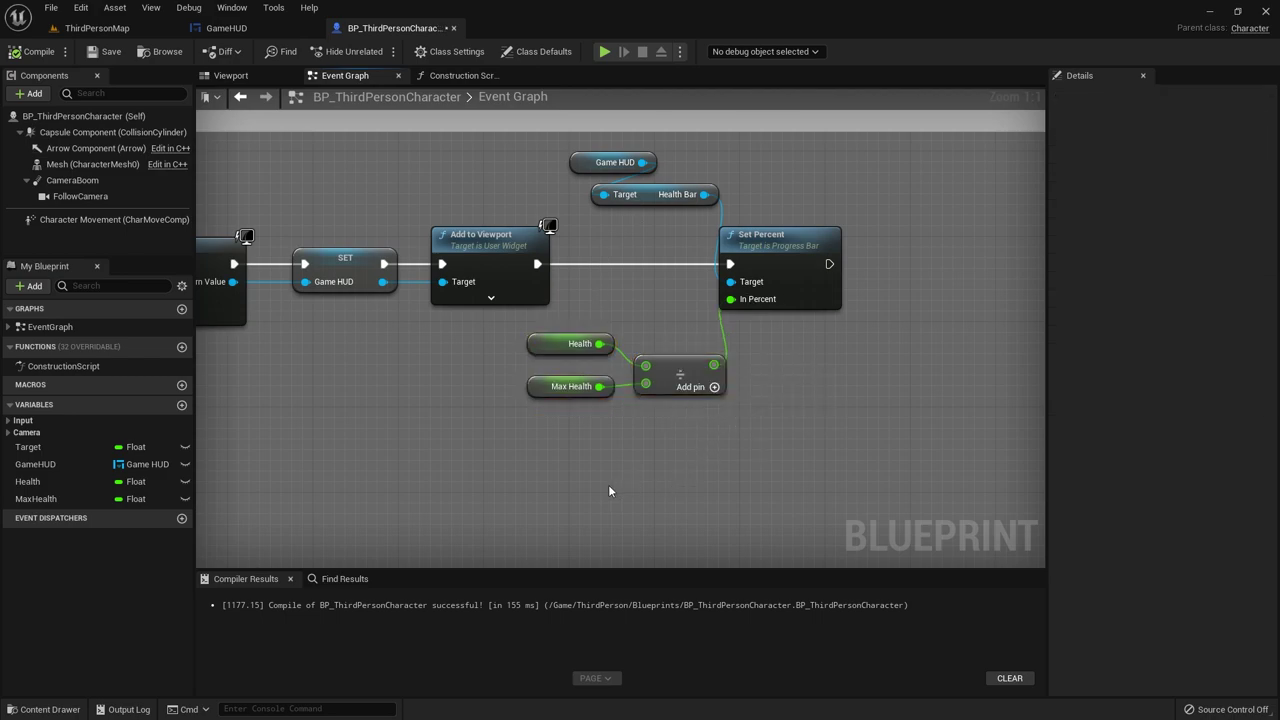
pyautogui.moveTo(763, 403); pyautogui.dragTo(571, 389, button='right')
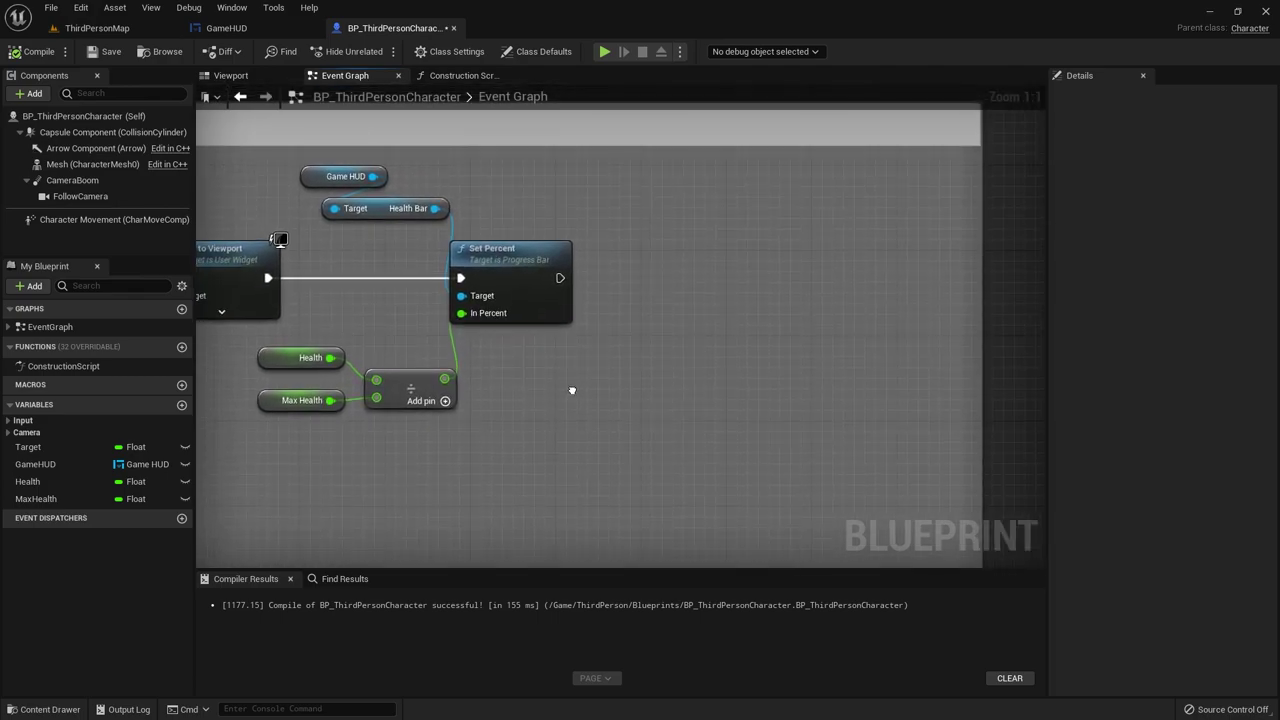
pyautogui.rightClick(573, 392)
# Step: Add a Bind Event to On Take Any Damage node after Set Percent
pyautogui.moveTo(560, 278); pyautogui.dragTo(677, 278)
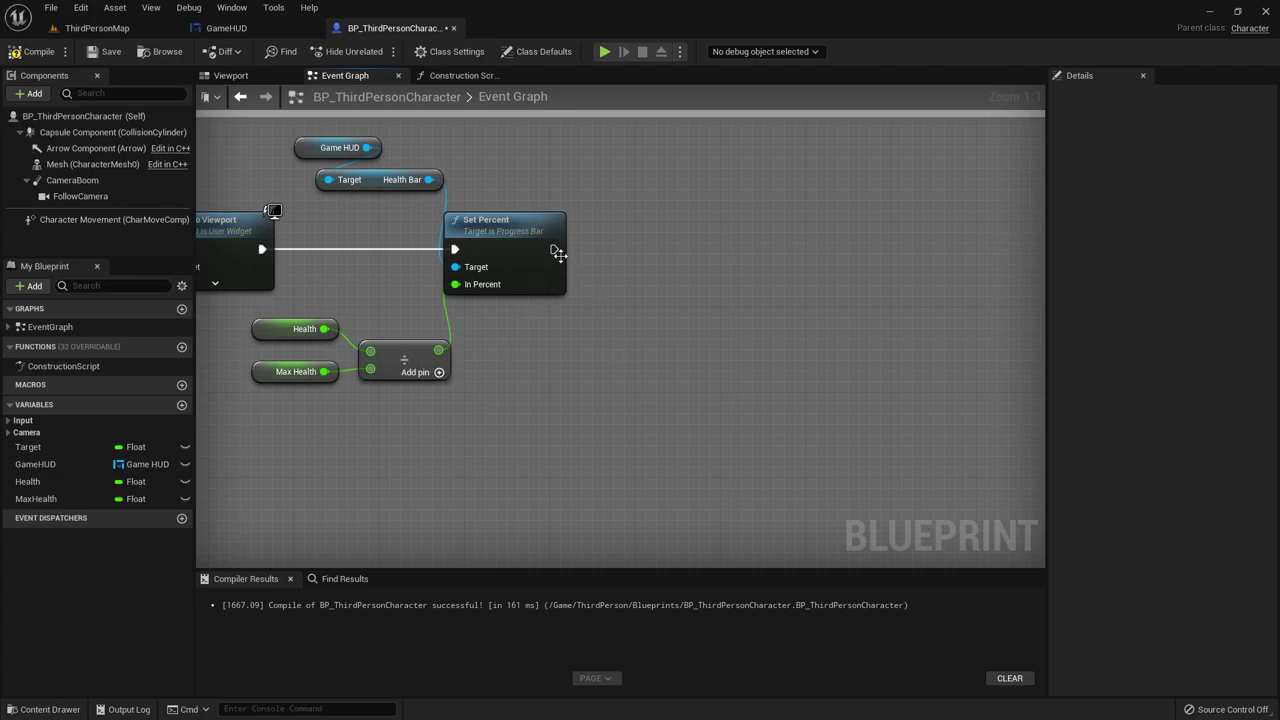
pyautogui.moveTo(553, 250); pyautogui.dragTo(647, 272)
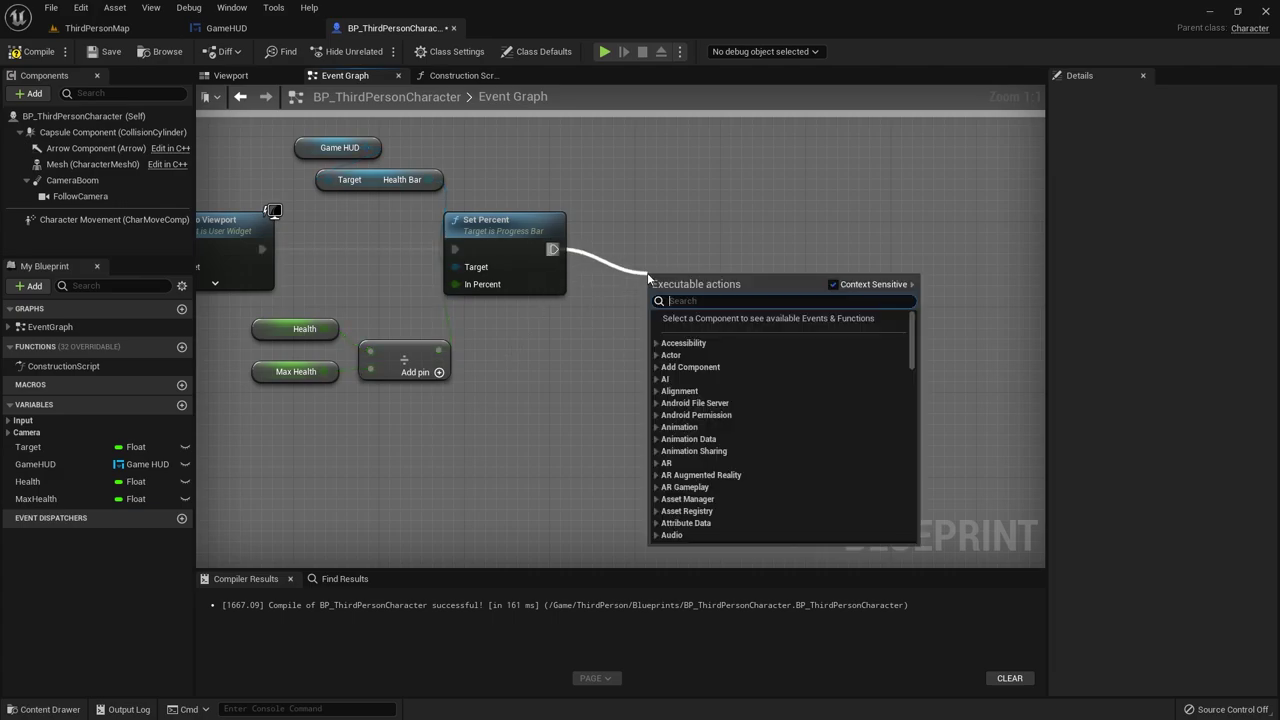
pyautogui.write('set')
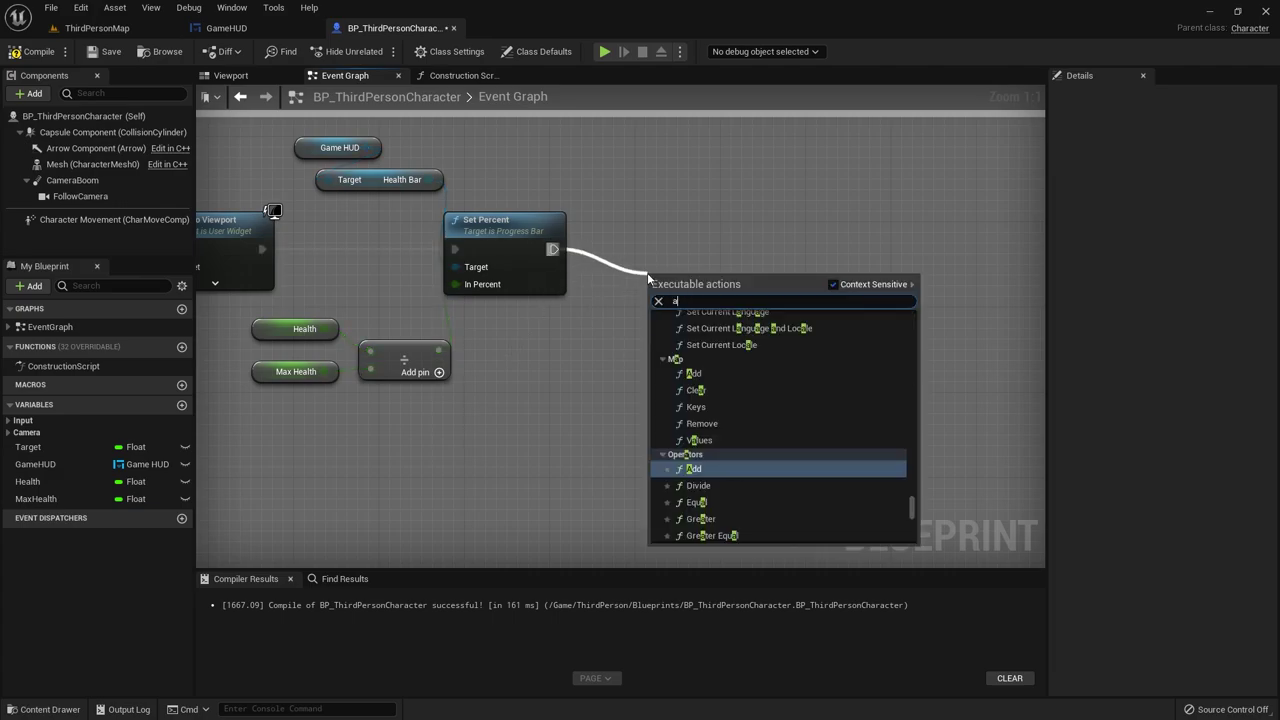
pyautogui.press('BackSpace')
pyautogui.press('BackSpace')
pyautogui.press('BackSpace')
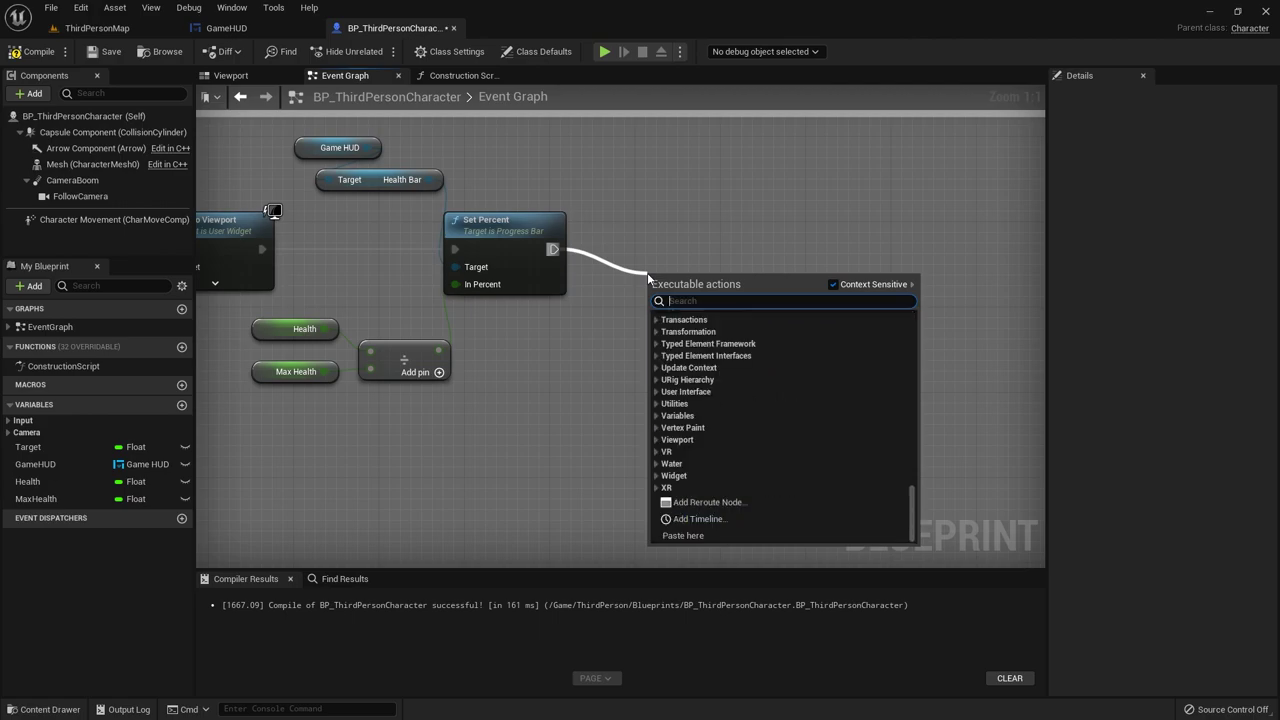
pyautogui.write('on take any da')
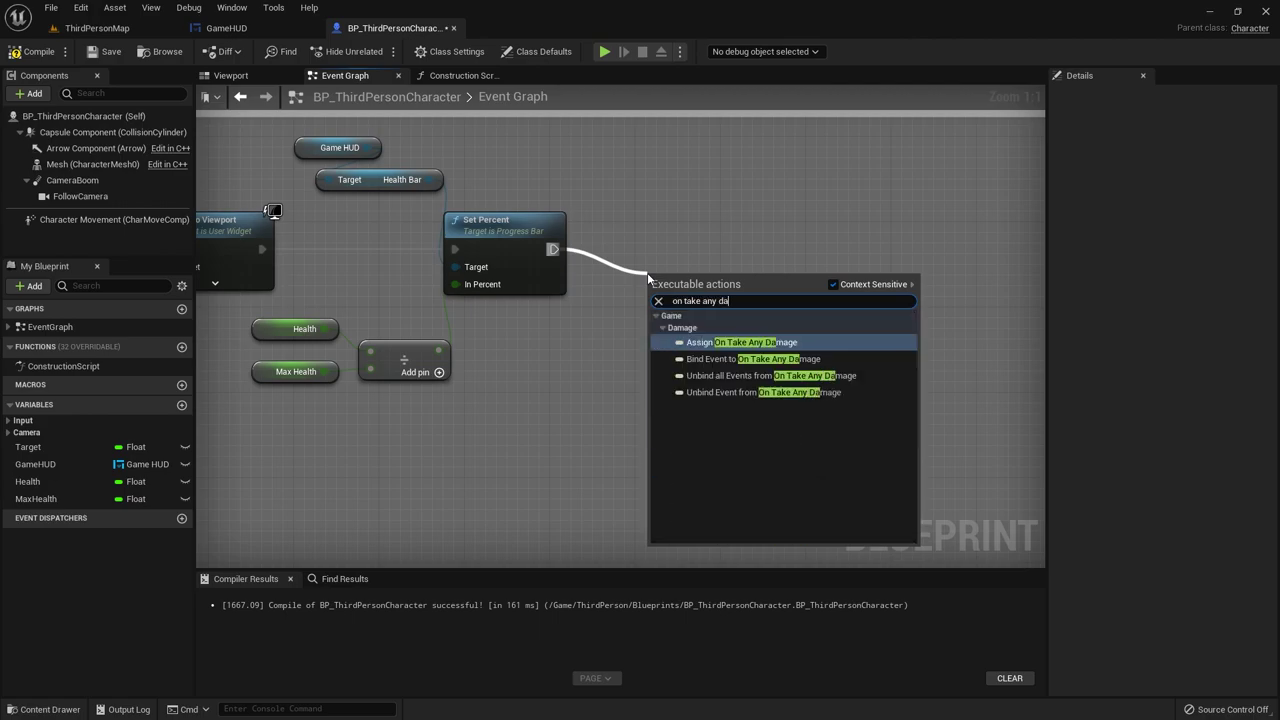
pyautogui.click(763, 341)
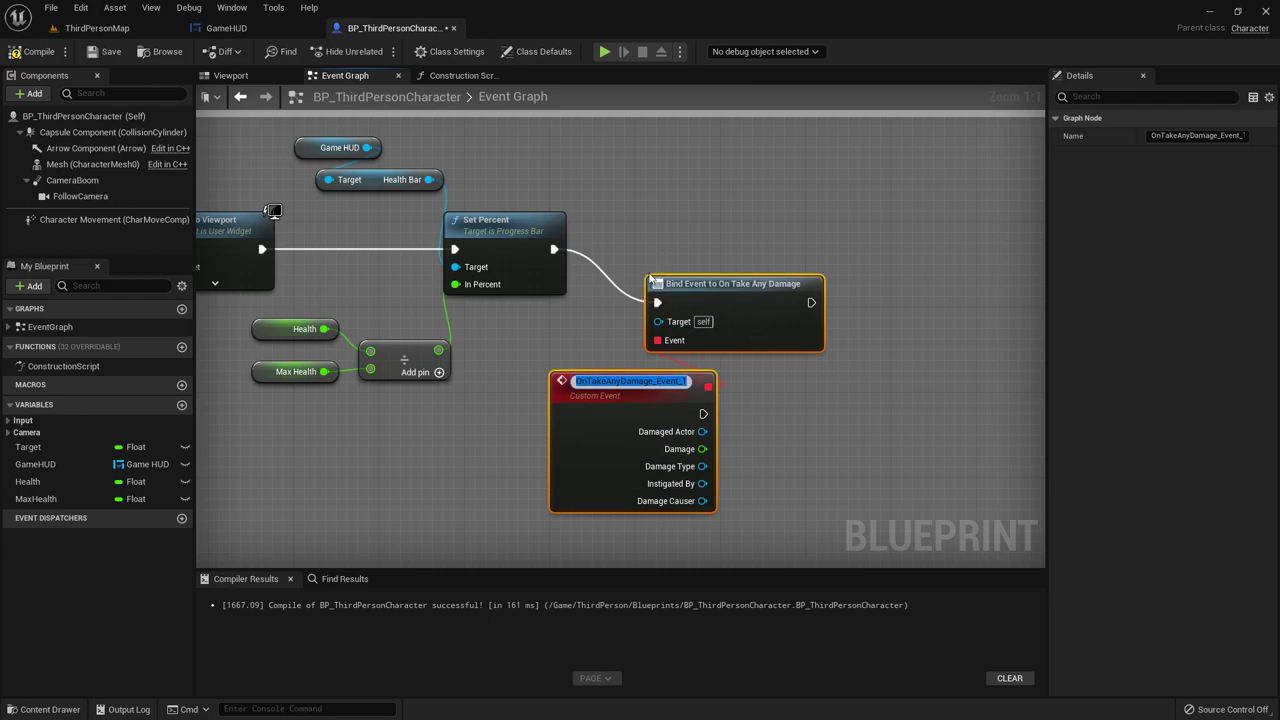
# Step: Arrange the new bind node and OnTakeAnyDamage_Event_1 custom event
pyautogui.moveTo(731, 299); pyautogui.dragTo(774, 256)
pyautogui.moveTo(720, 330); pyautogui.dragTo(706, 351, button='right')
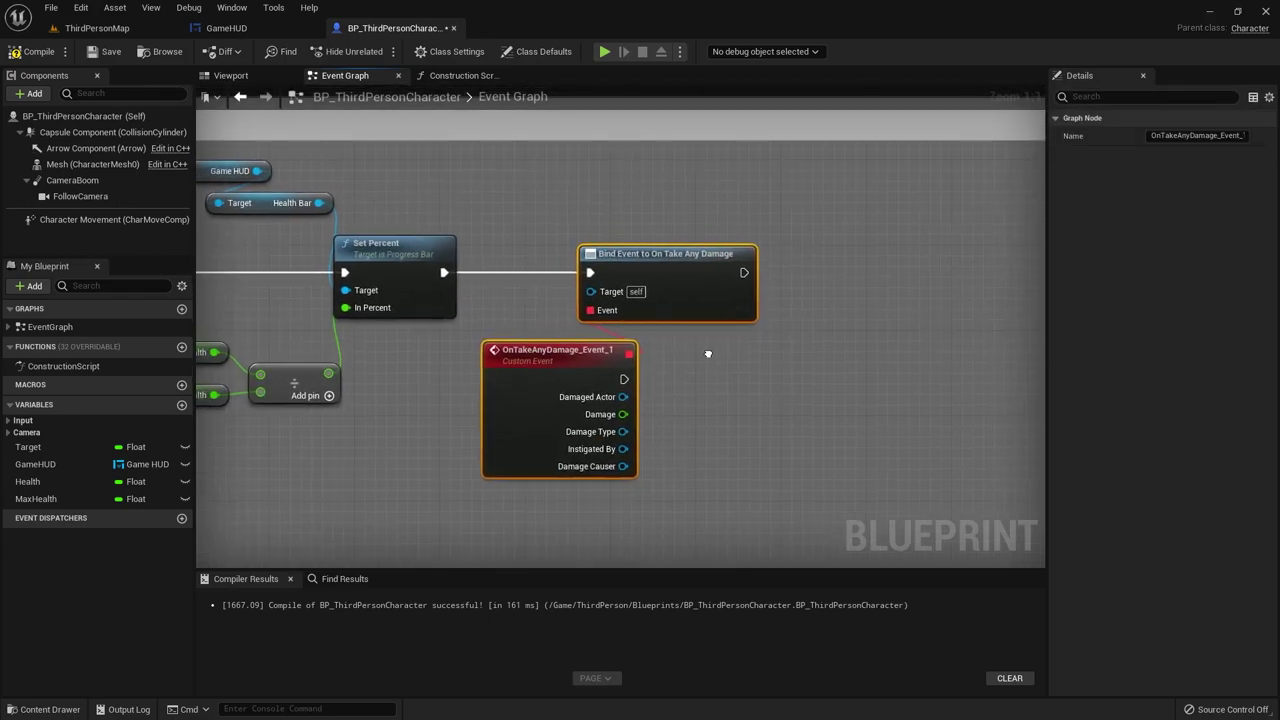
pyautogui.click(703, 420)
pyautogui.moveTo(703, 420)
pyautogui.mouseDown(button='right')
pyautogui.moveTo(749, 403)
pyautogui.moveTo(737, 387)
pyautogui.mouseUp(button='right')
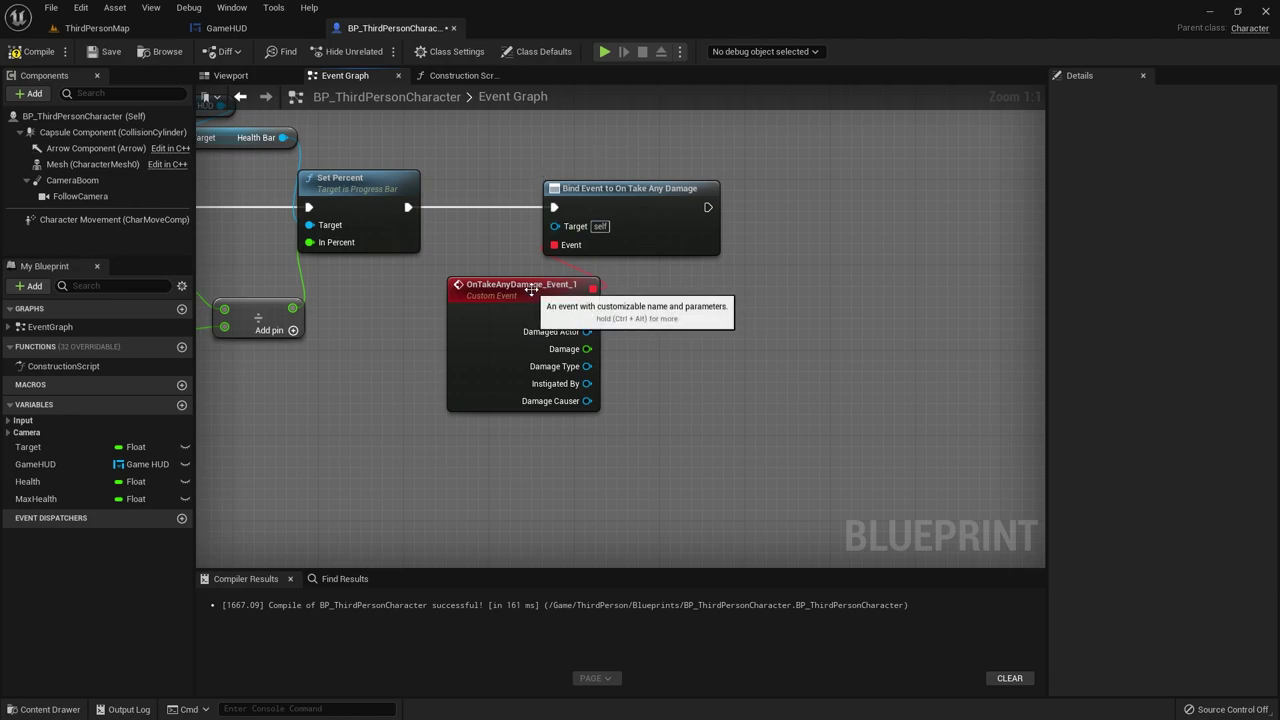
pyautogui.moveTo(515, 286); pyautogui.dragTo(611, 286)
pyautogui.moveTo(684, 315); pyautogui.dragTo(781, 343)
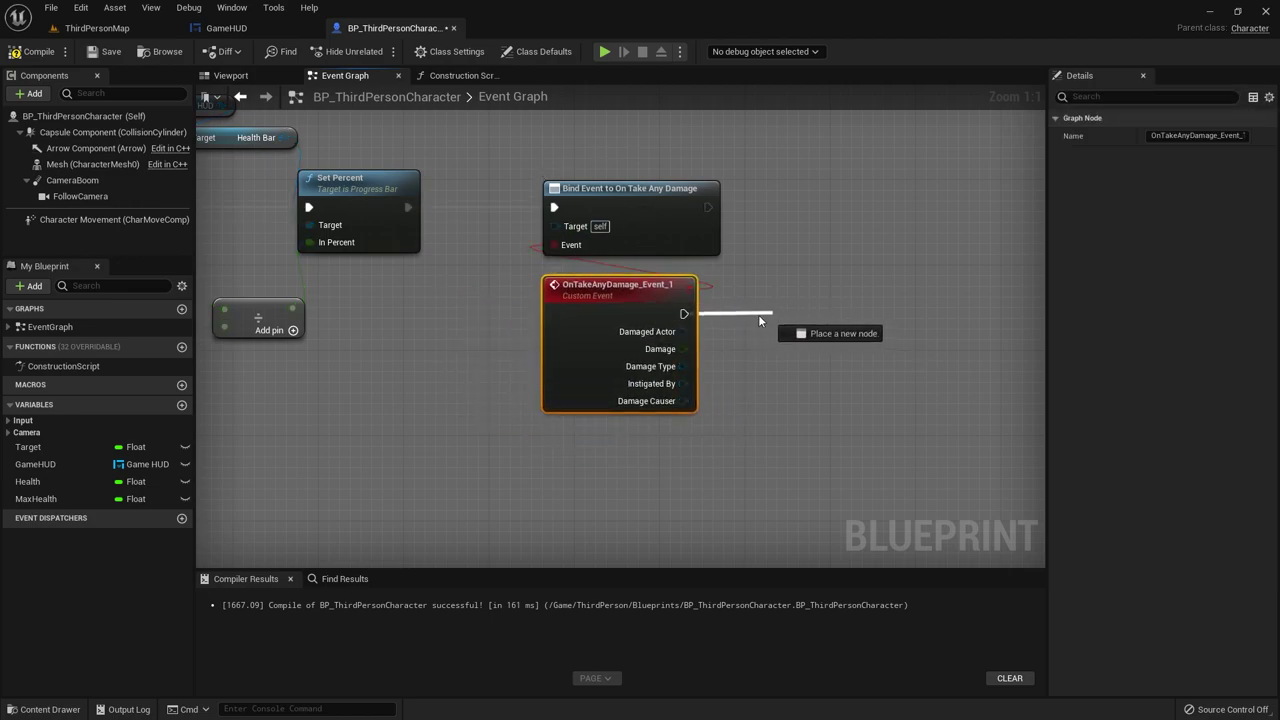
pyautogui.click(796, 229)
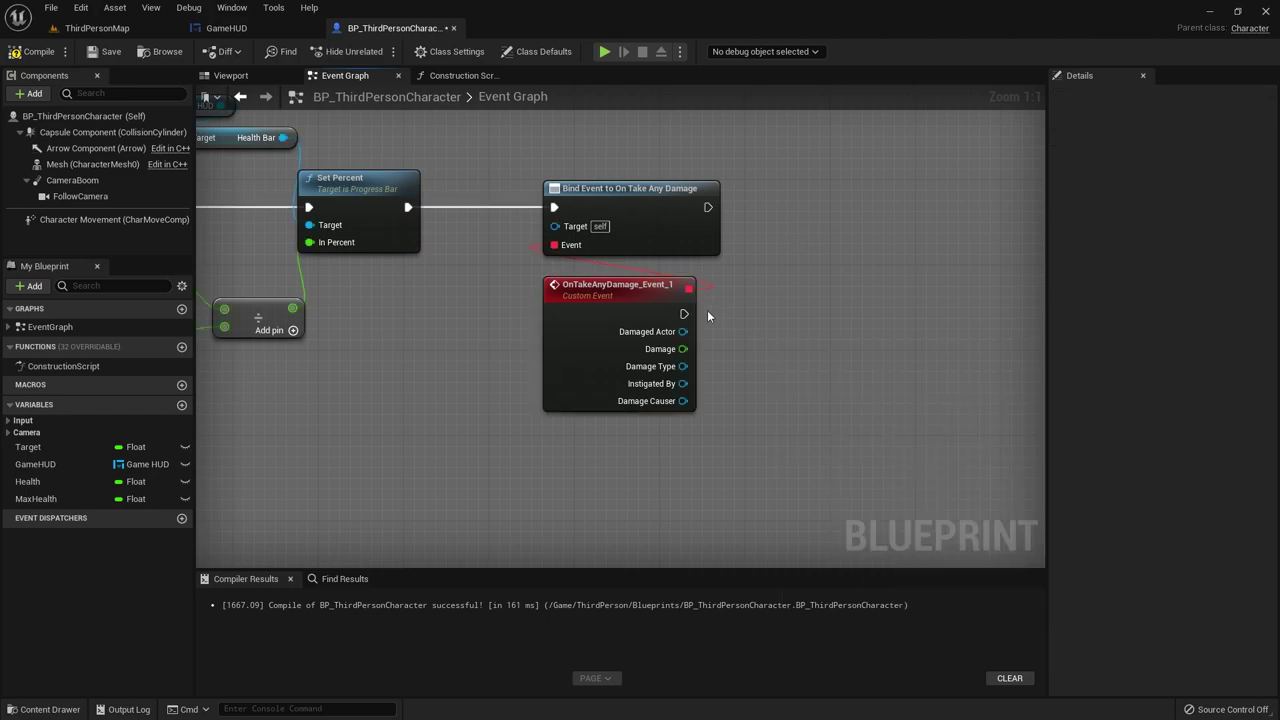
# Step: Bring the Game HUD, Health and Max Health divide nodes back into view
pyautogui.moveTo(707, 310); pyautogui.dragTo(697, 326, button='right')
pyautogui.moveTo(789, 307)
pyautogui.mouseDown(button='right')
pyautogui.moveTo(859, 308)
pyautogui.moveTo(798, 301)
pyautogui.mouseUp(button='right')
pyautogui.click(589, 373)
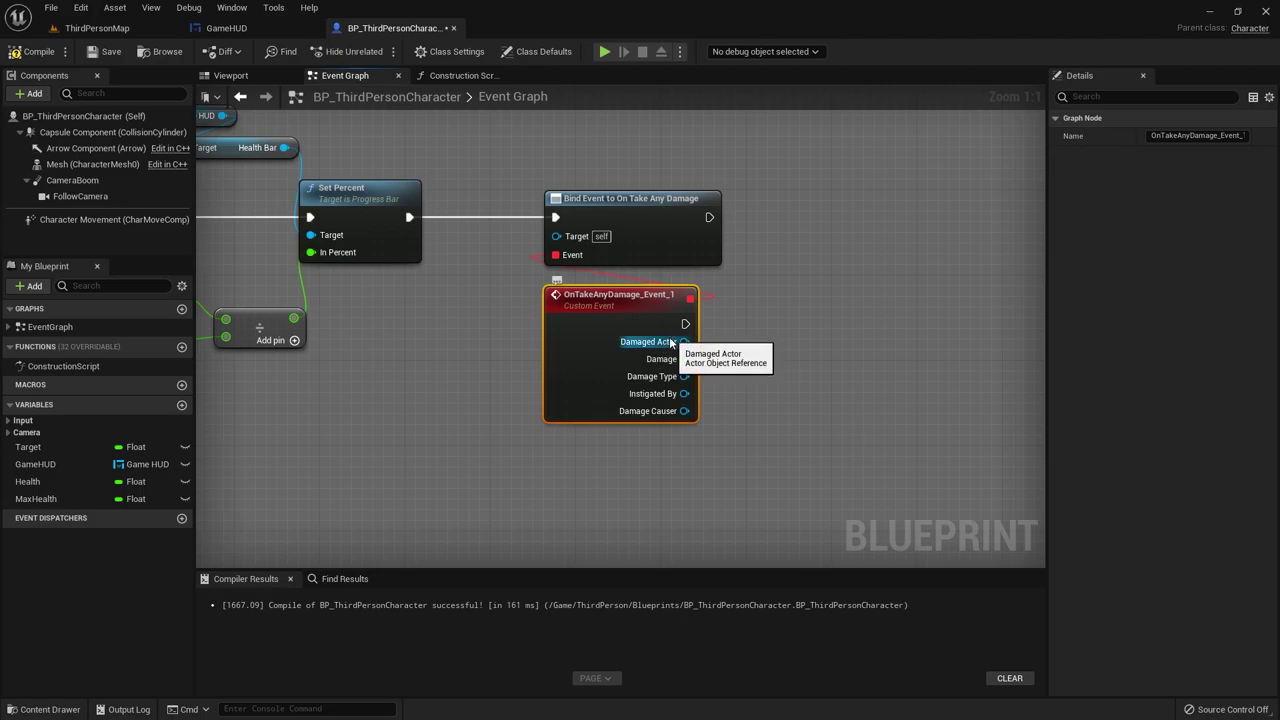
pyautogui.moveTo(820, 340); pyautogui.dragTo(642, 337, button='right')
pyautogui.moveTo(304, 410); pyautogui.dragTo(672, 438, button='right')
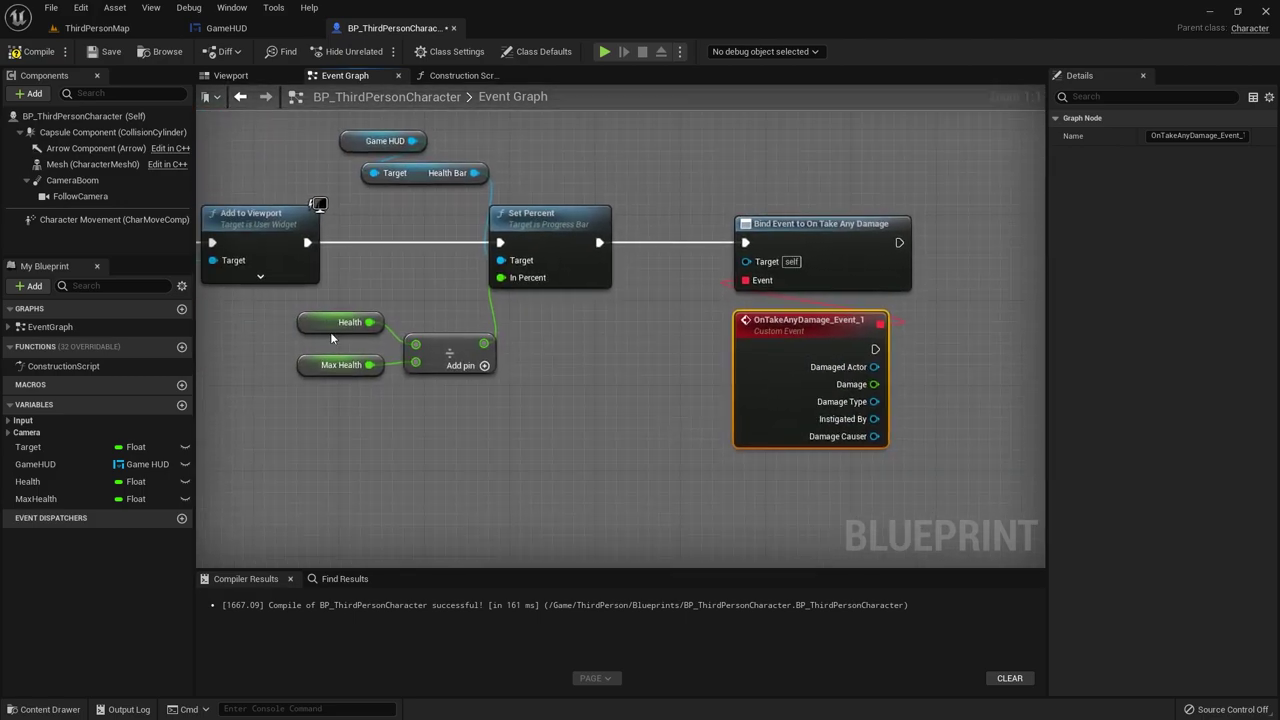
pyautogui.click(330, 325)
# Step: Review the Health and MaxHealth variables, then place a Health getter beside the damage event
pyautogui.click(312, 366)
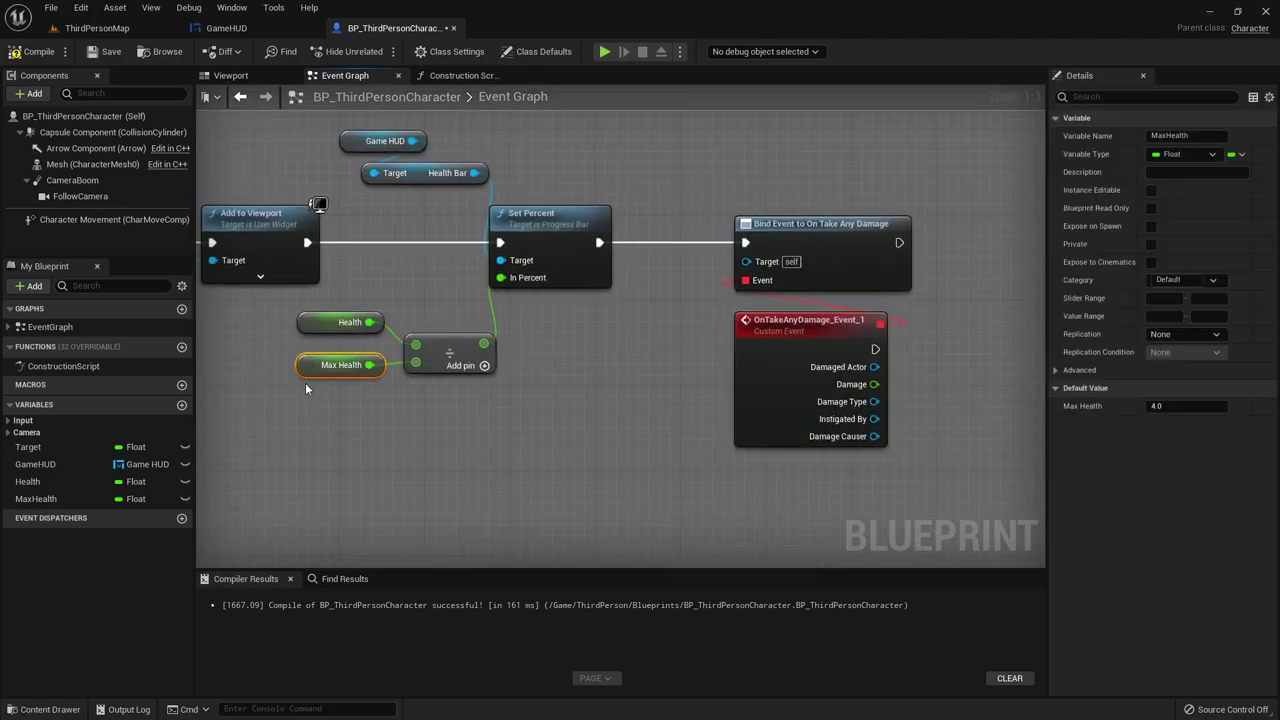
pyautogui.click(311, 308)
pyautogui.click(312, 323)
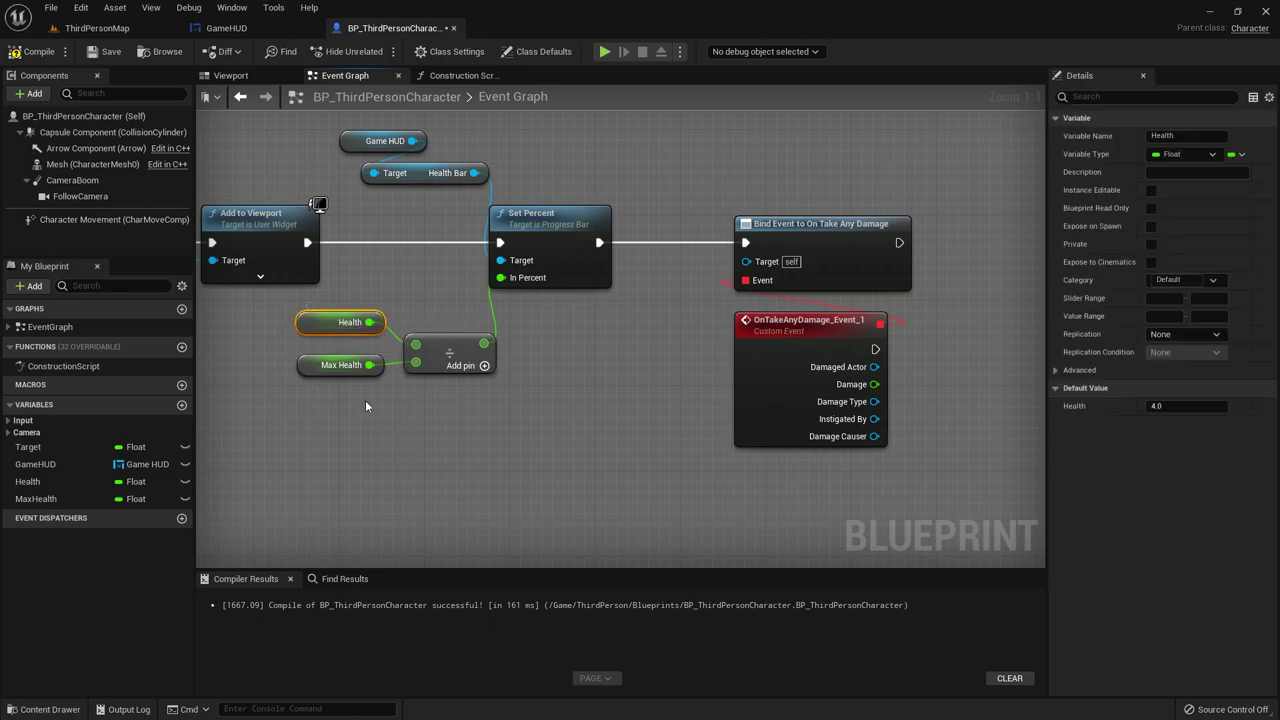
pyautogui.moveTo(365, 400); pyautogui.dragTo(50, 368, button='right')
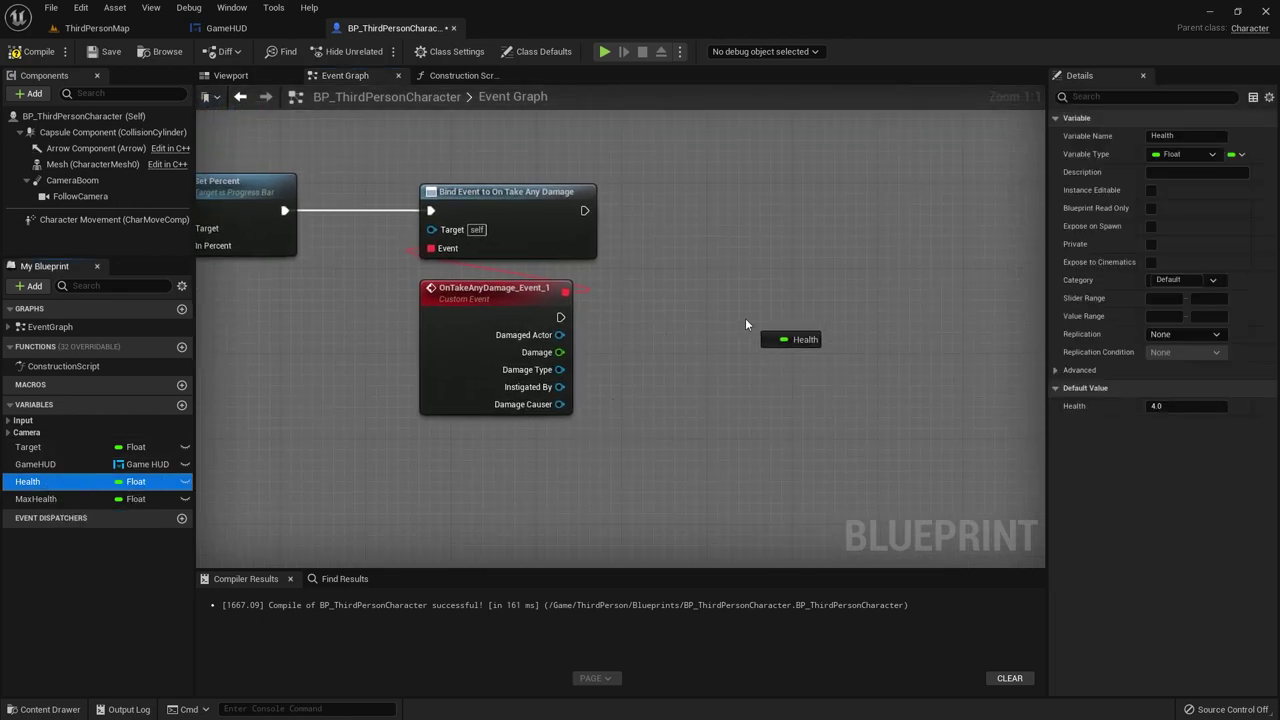
pyautogui.moveTo(42, 483)
pyautogui.mouseDown()
pyautogui.moveTo(681, 342)
pyautogui.moveTo(644, 362)
pyautogui.mouseUp()
pyautogui.click(700, 372)
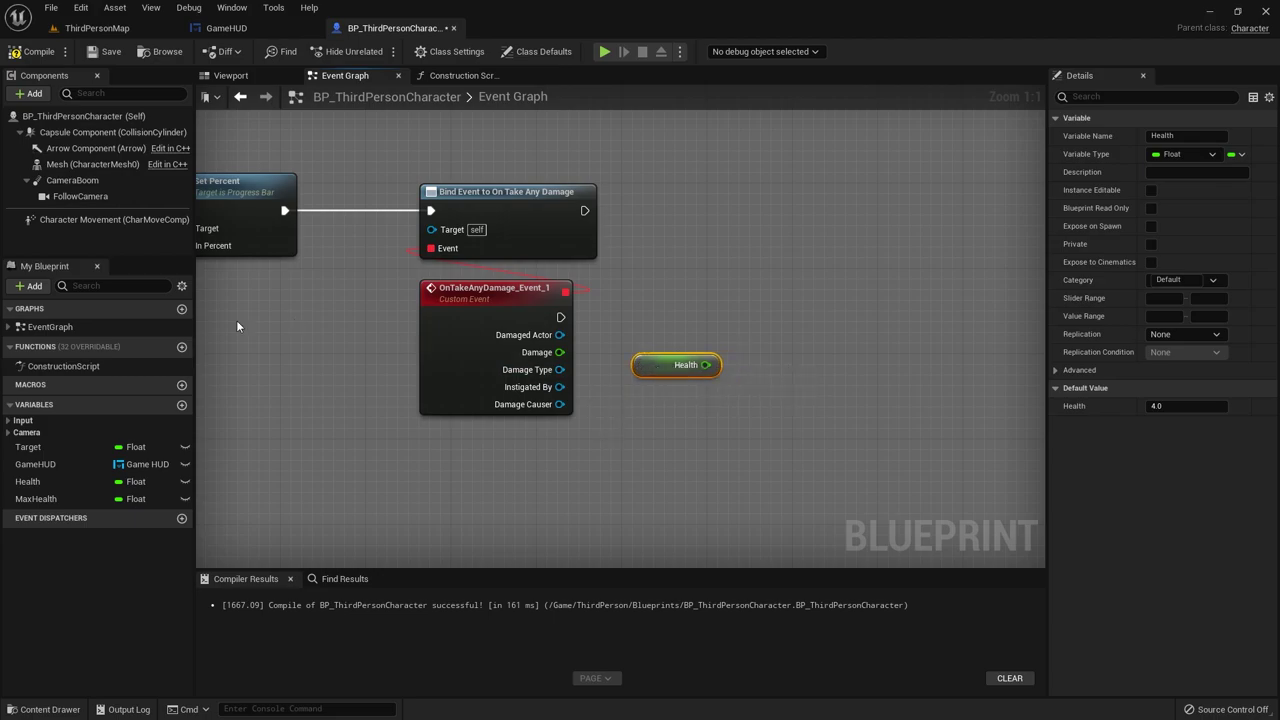
# Step: Add a SET Health node and run it from OnTakeAnyDamage_Event_1's exec
pyautogui.moveTo(30, 482)
pyautogui.mouseDown()
pyautogui.moveTo(610, 365)
pyautogui.moveTo(756, 302)
pyautogui.mouseUp()
pyautogui.click(785, 339)
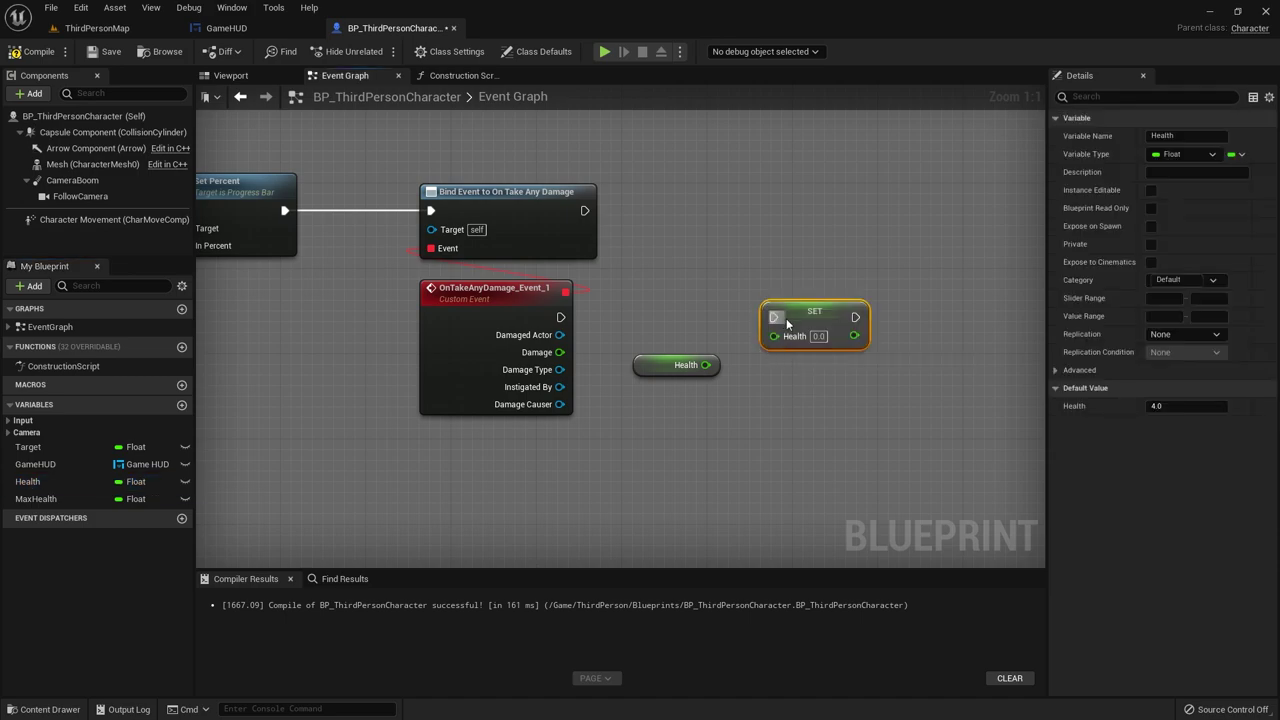
pyautogui.moveTo(560, 317); pyautogui.dragTo(940, 322)
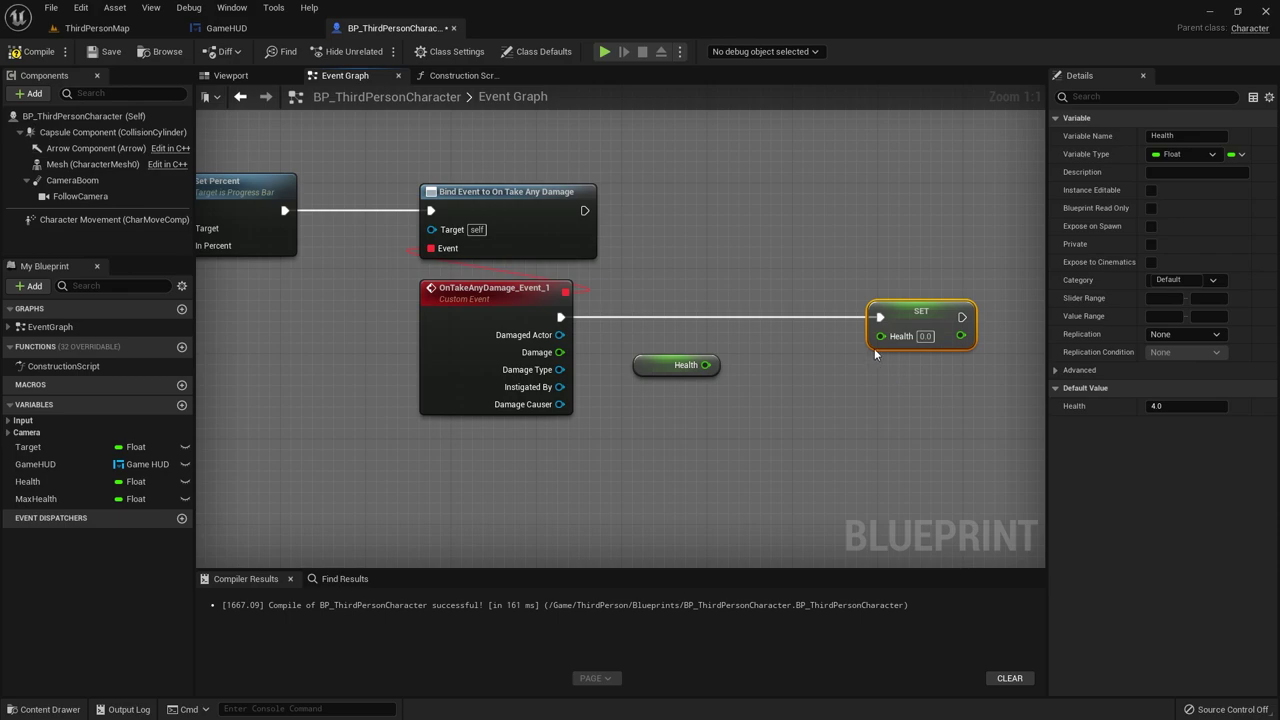
# Step: Check the Health variable's default value in its details panel
pyautogui.click(676, 365)
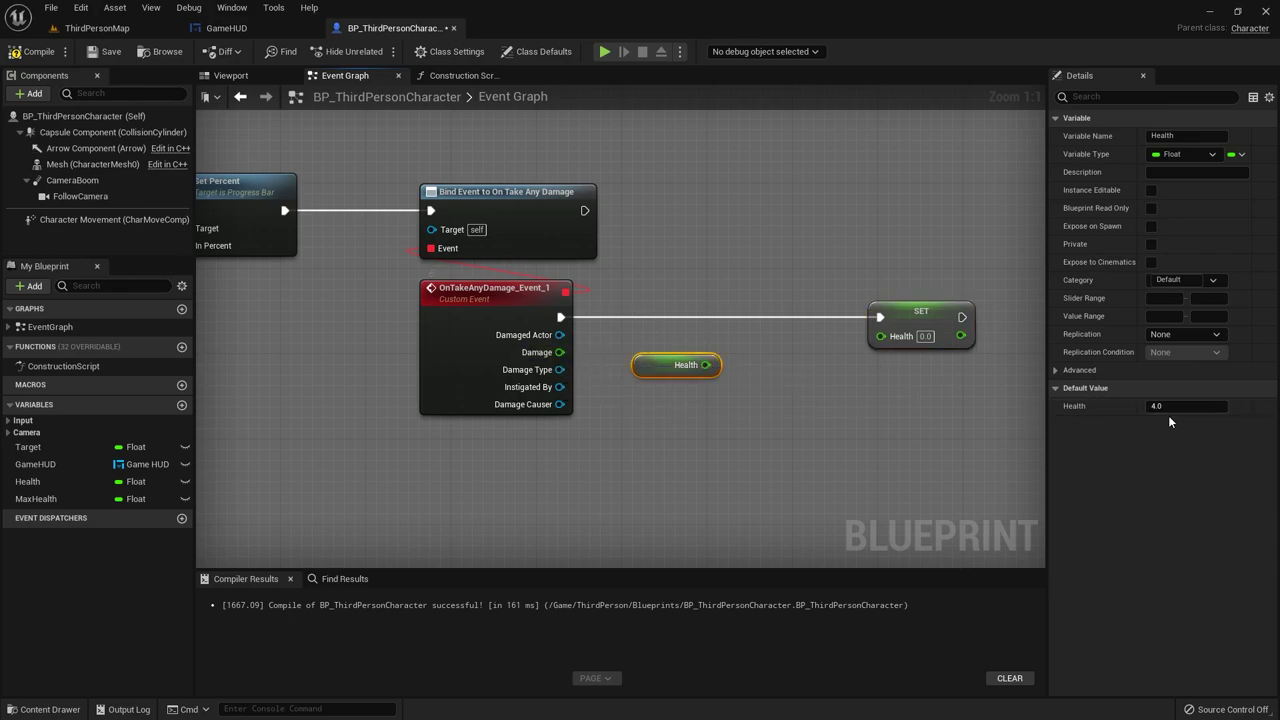
pyautogui.moveTo(409, 328); pyautogui.dragTo(770, 333, button='right')
pyautogui.click(386, 338)
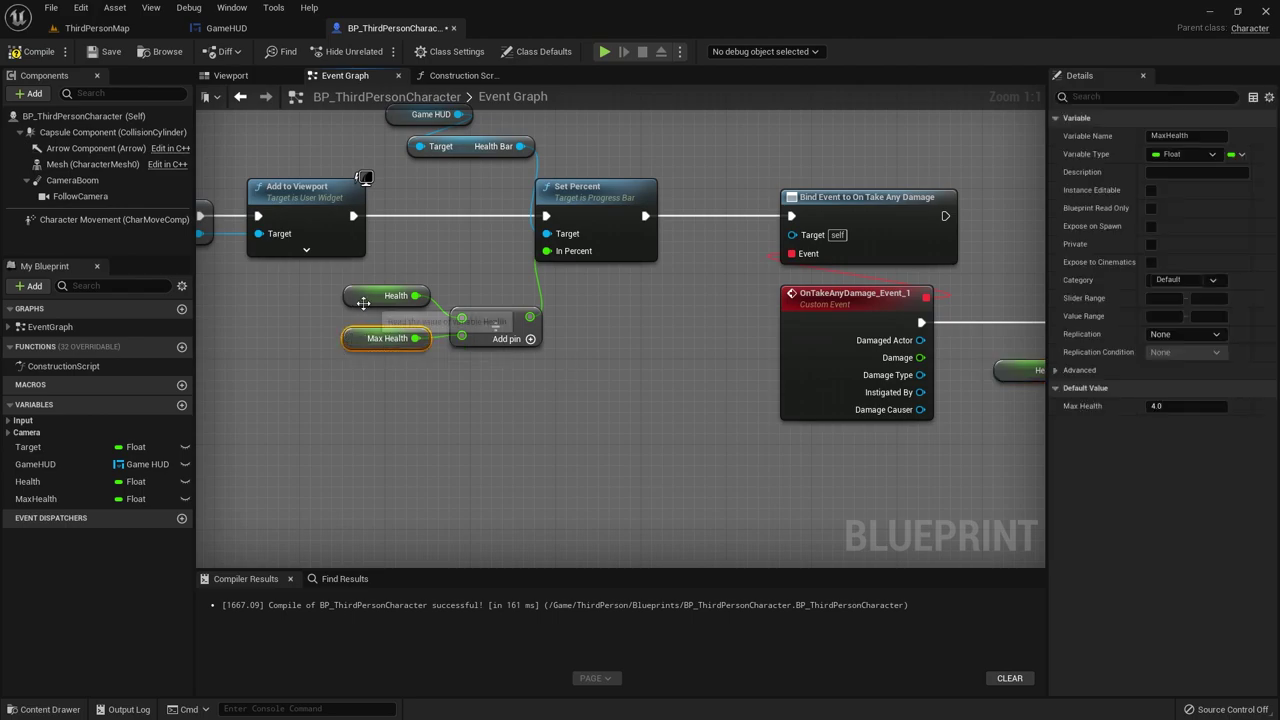
pyautogui.click(386, 295)
pyautogui.click(1163, 407)
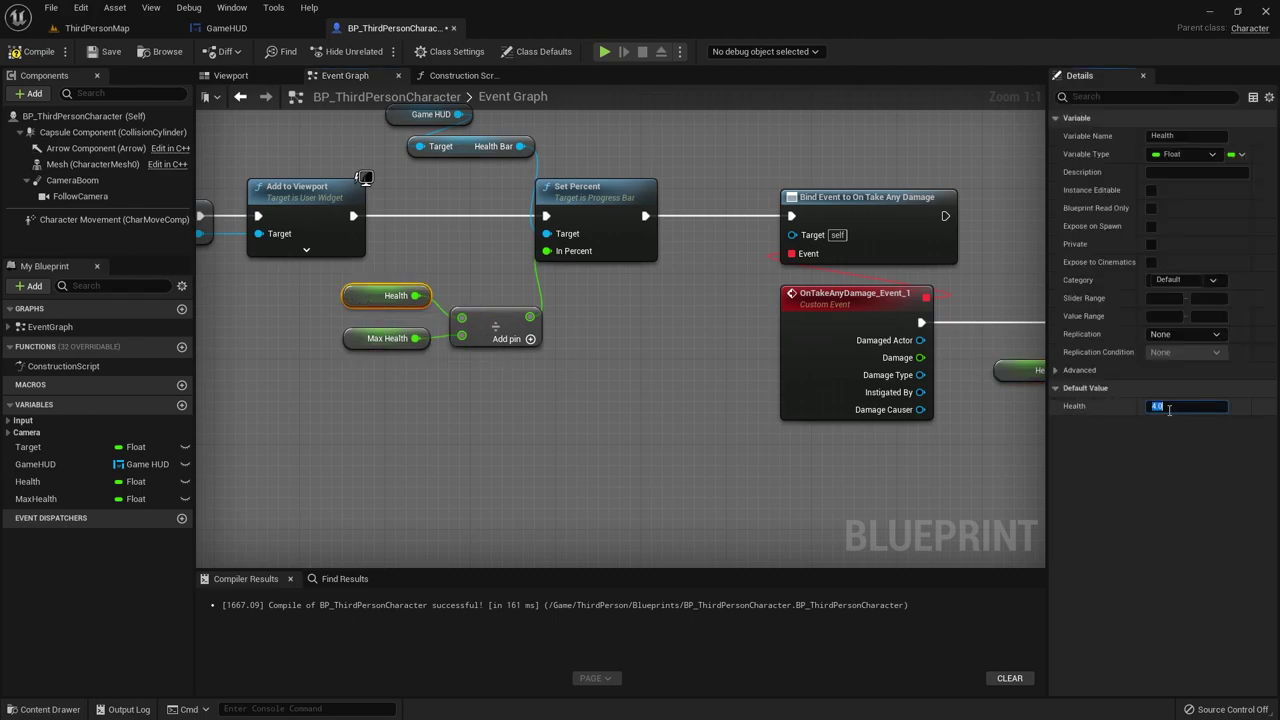
pyautogui.click(882, 460)
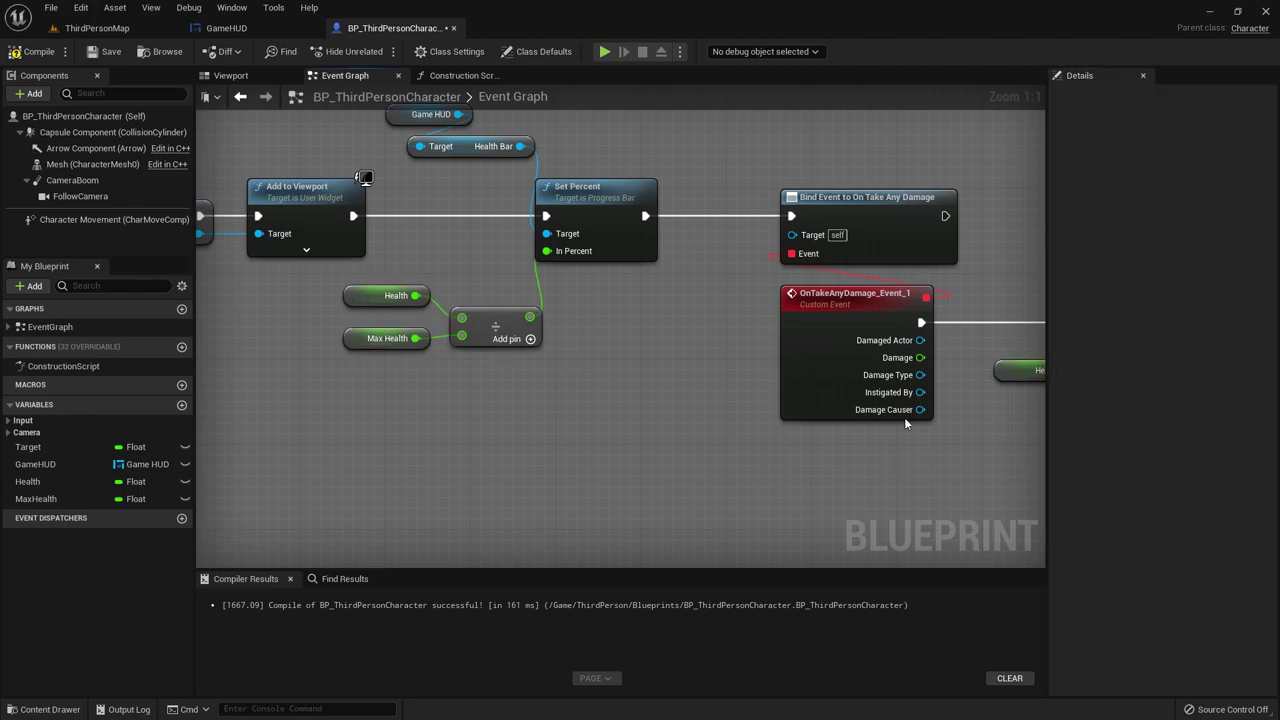
pyautogui.click(386, 296)
pyautogui.click(1176, 408)
pyautogui.click(818, 444)
# Step: Add a Subtract node computing Health minus the damage event's Damage
pyautogui.moveTo(818, 444); pyautogui.dragTo(302, 403, button='right')
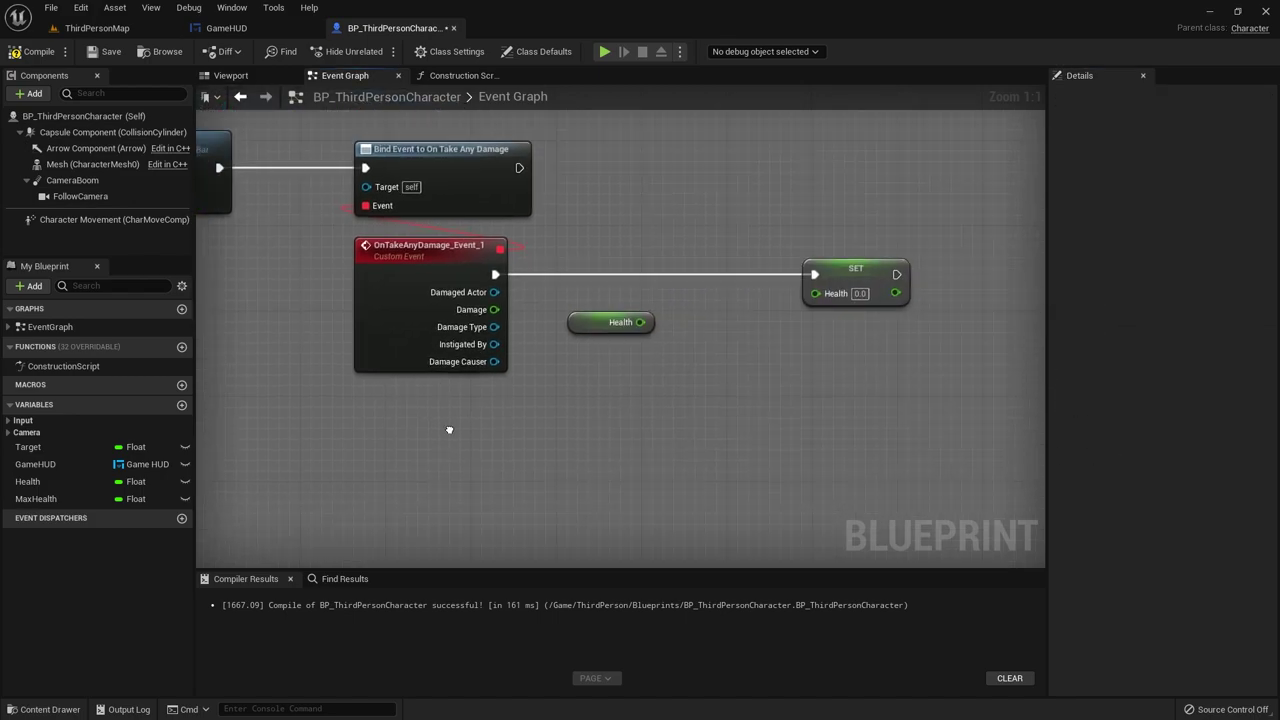
pyautogui.moveTo(551, 330); pyautogui.dragTo(579, 374)
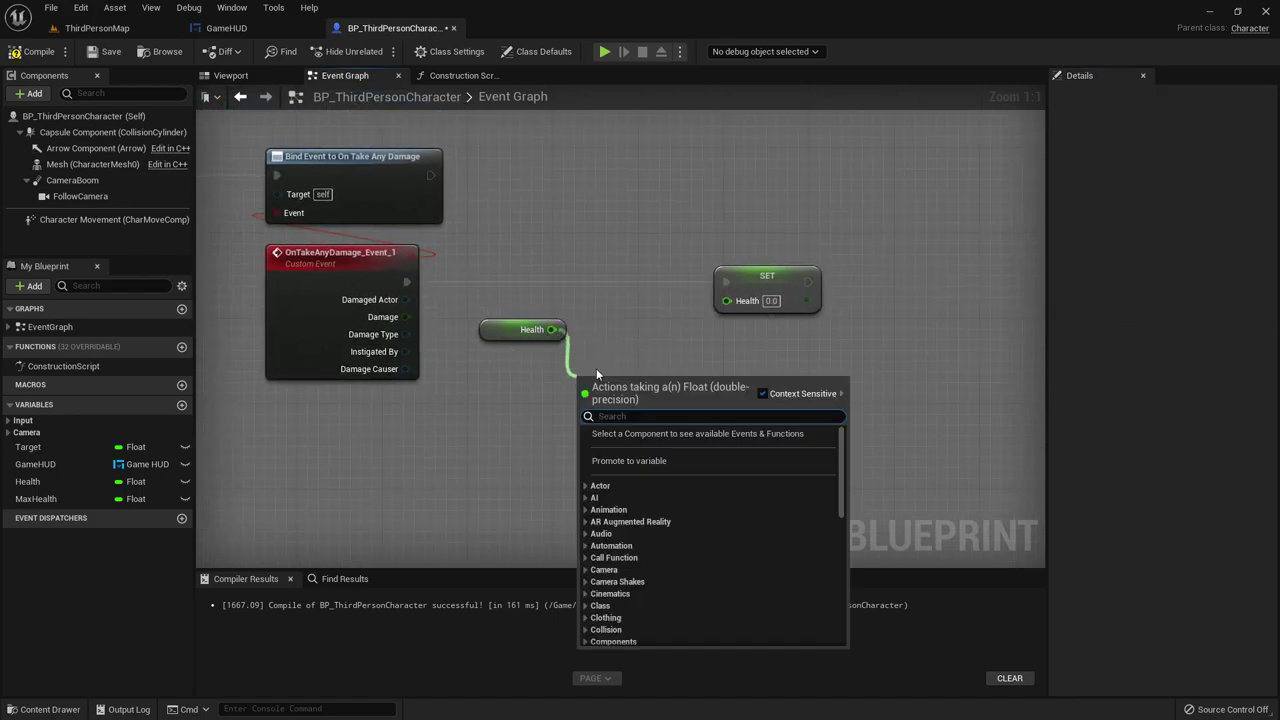
pyautogui.write('-')
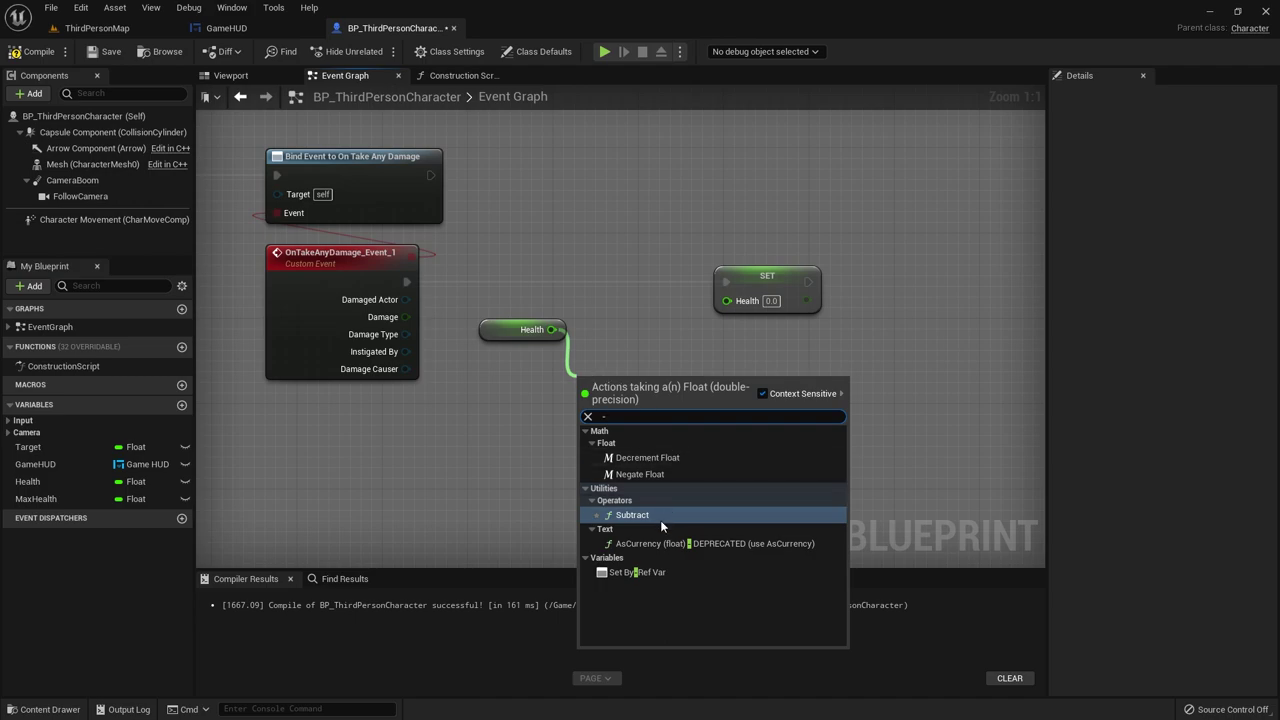
pyautogui.click(661, 515)
pyautogui.moveTo(405, 317)
pyautogui.mouseDown()
pyautogui.moveTo(587, 401)
pyautogui.moveTo(727, 300)
pyautogui.mouseUp()
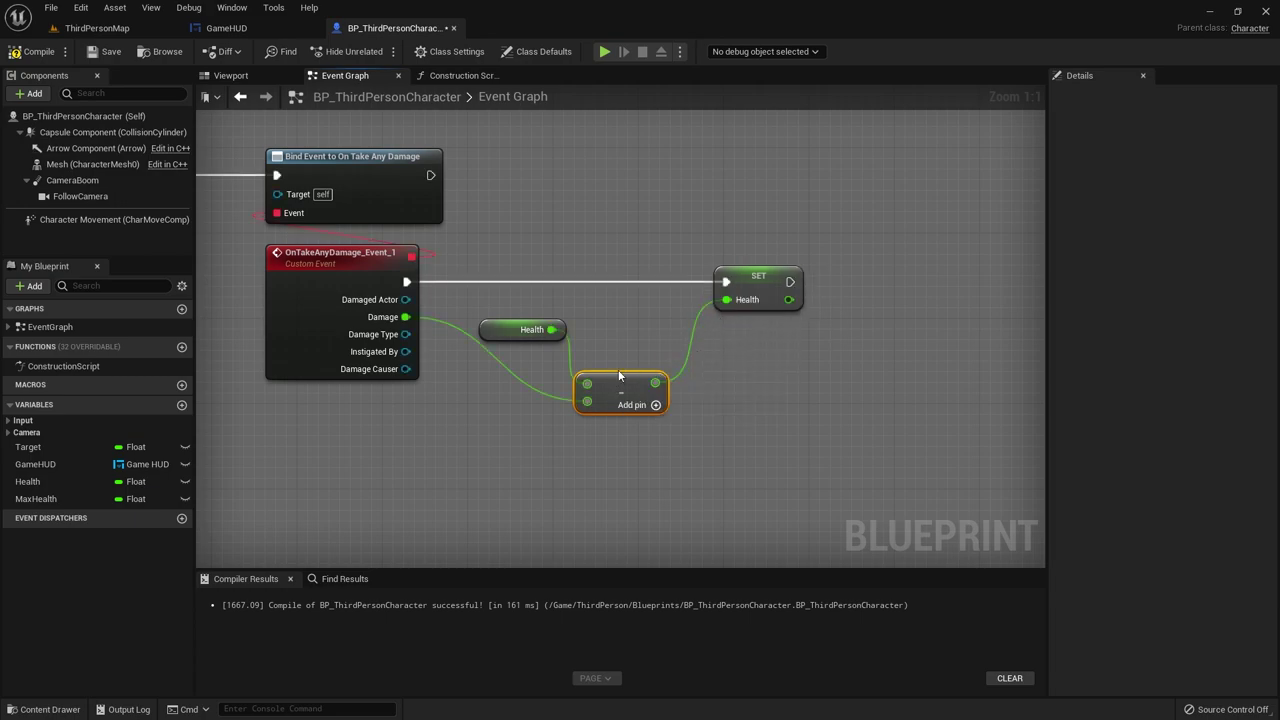
# Step: Unlink the subtraction result from SET Health and move SET Health further right
pyautogui.moveTo(550, 212)
pyautogui.mouseDown()
pyautogui.moveTo(802, 398)
pyautogui.moveTo(777, 338)
pyautogui.mouseUp()
pyautogui.click(515, 330)
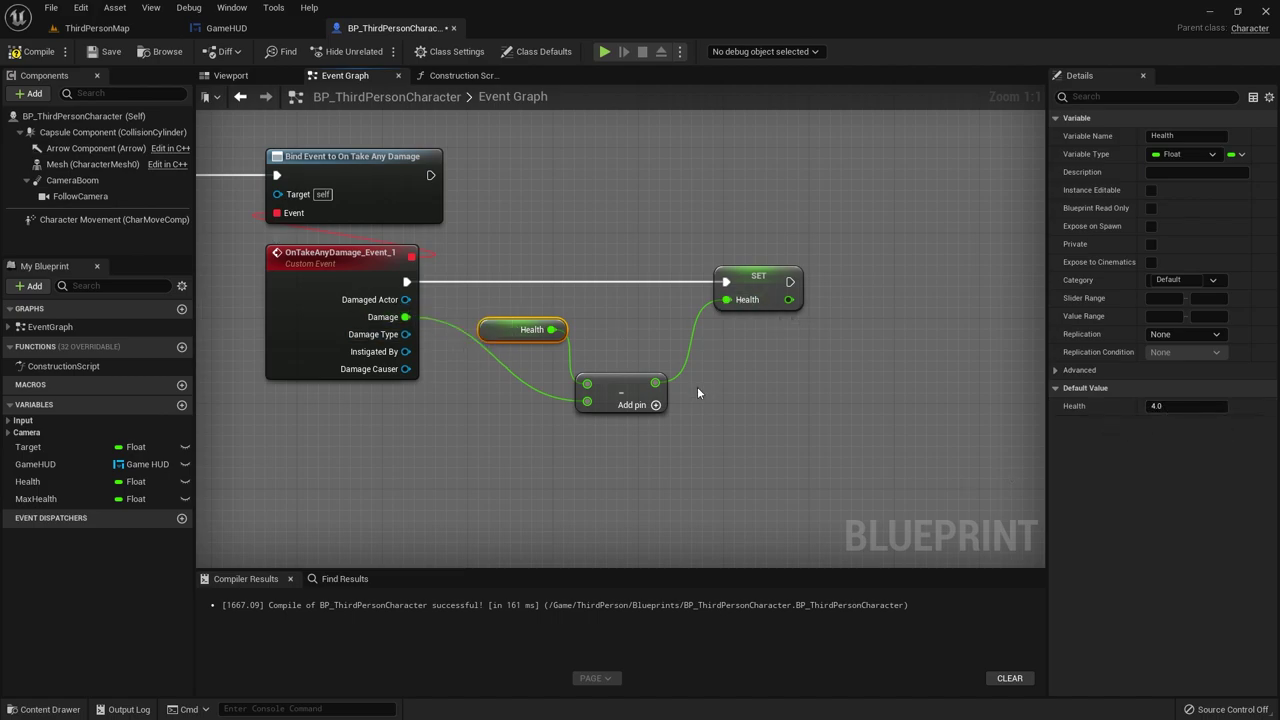
pyautogui.click(658, 454)
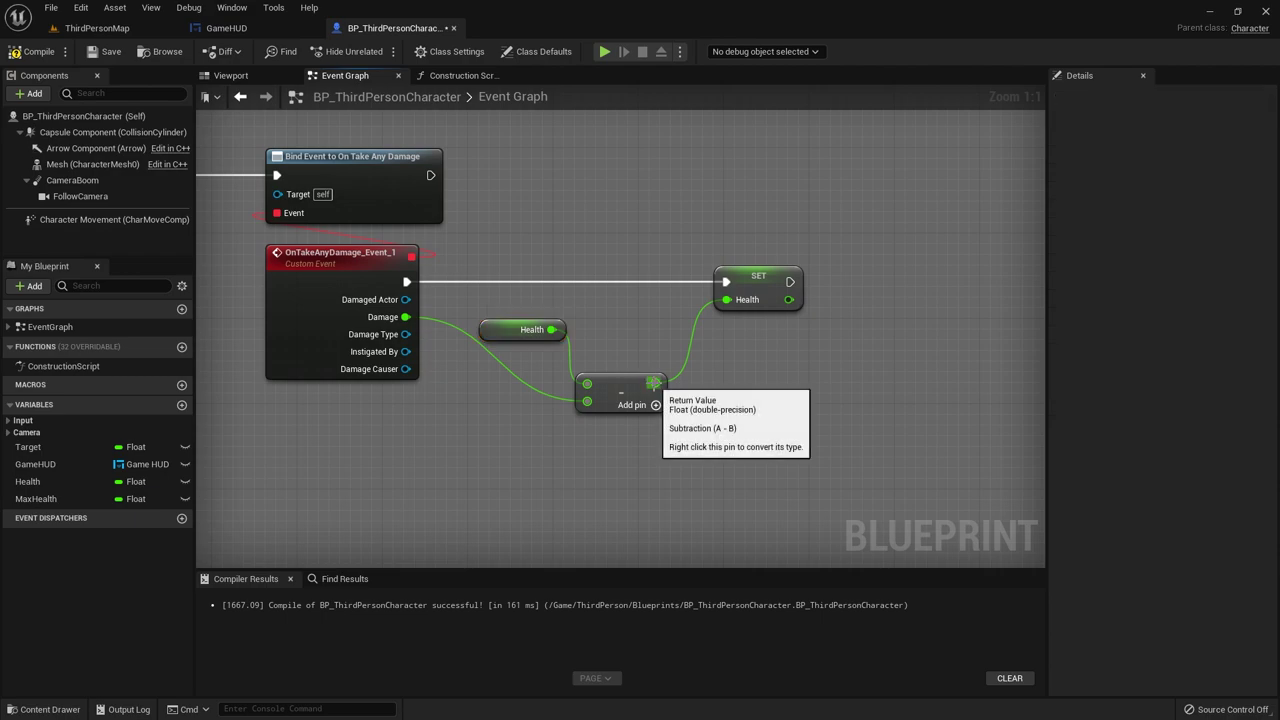
pyautogui.keyDown('alt'); pyautogui.click(727, 300); pyautogui.keyUp('alt')
pyautogui.moveTo(758, 288); pyautogui.dragTo(907, 288)
# Step: Add a Clamp (Float) node on the subtraction result, keeping Min at 0.0
pyautogui.moveTo(655, 383); pyautogui.dragTo(710, 385)
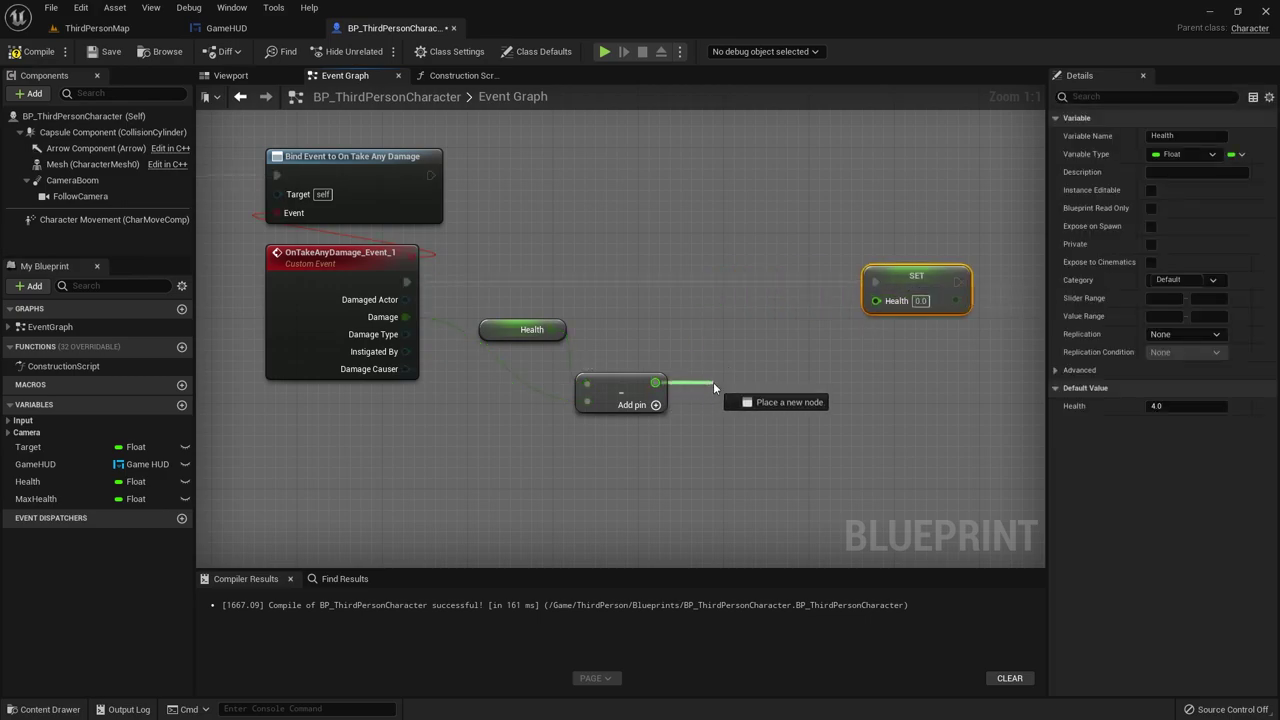
pyautogui.write('clamp')
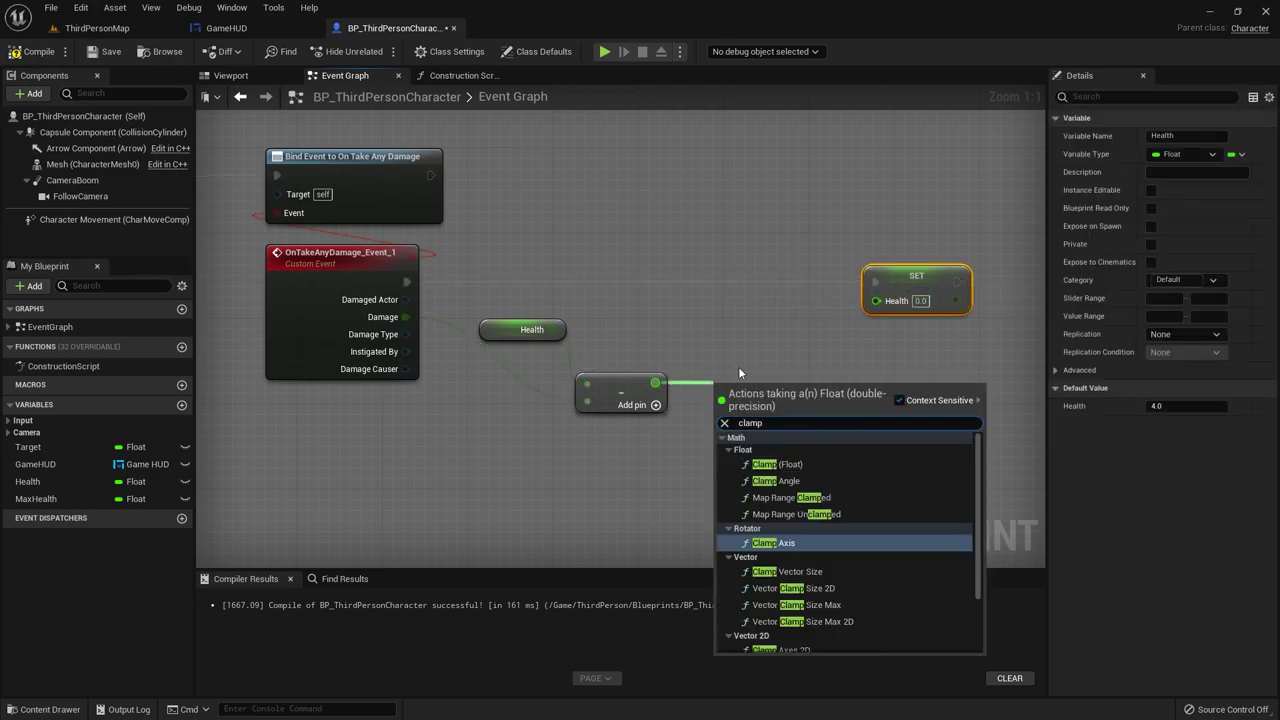
pyautogui.click(780, 464)
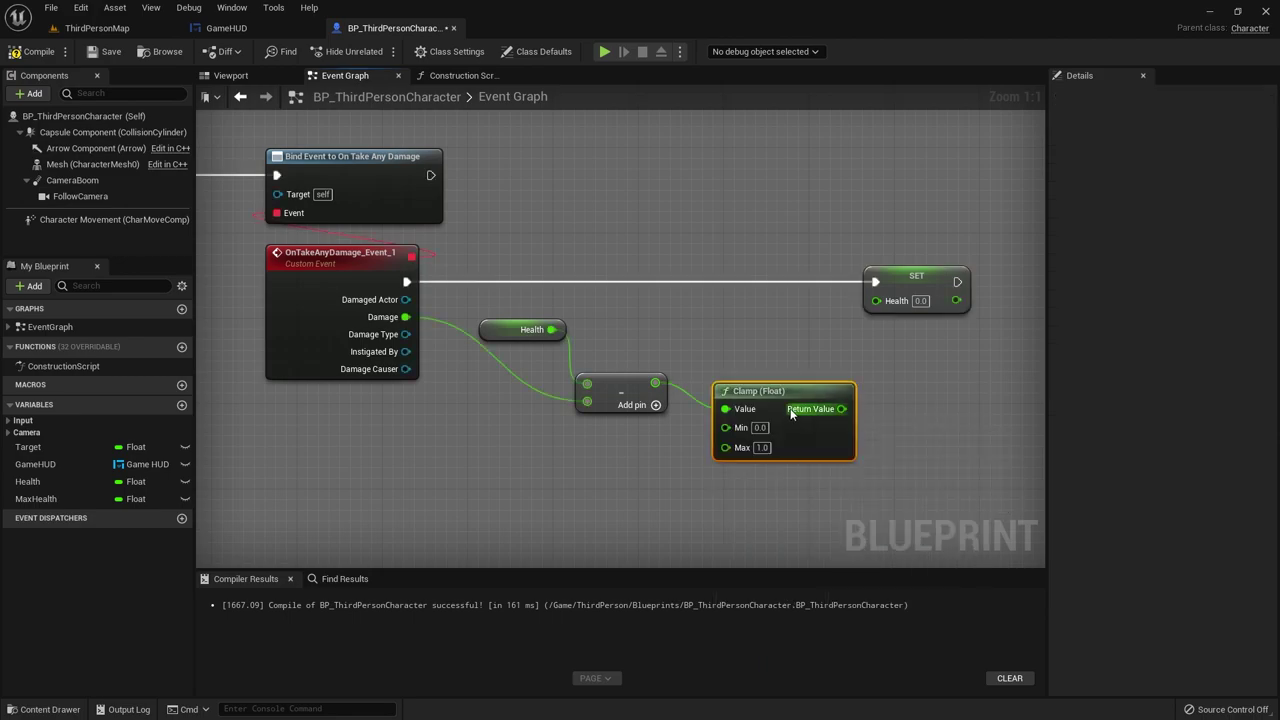
pyautogui.moveTo(791, 413); pyautogui.dragTo(796, 400)
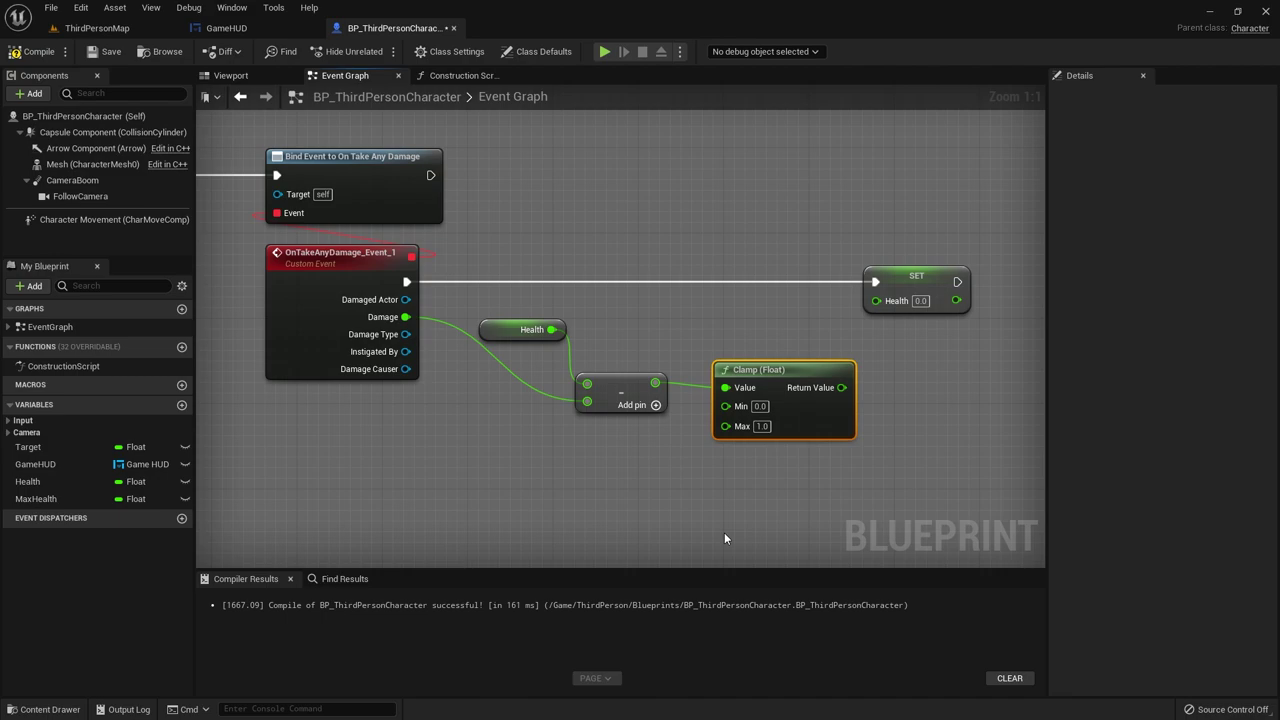
pyautogui.click(763, 426)
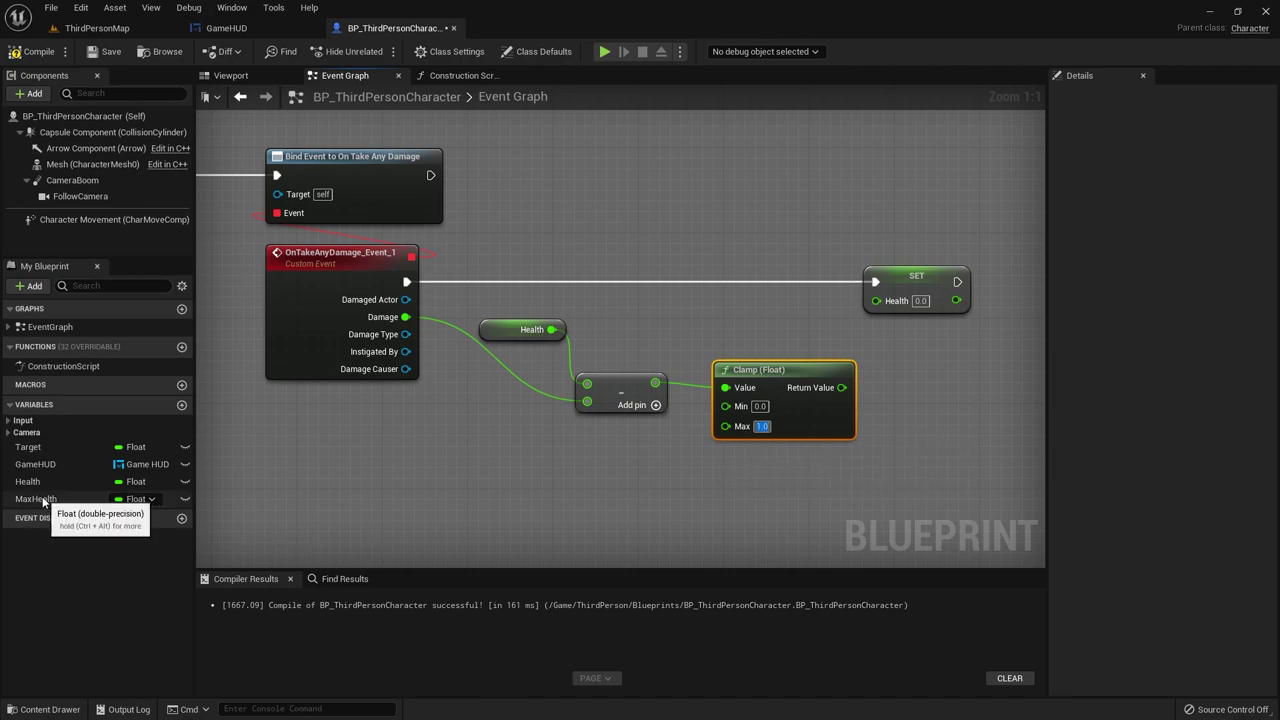
# Step: Feed a MaxHealth getter into the Clamp's Max and wire its result into SET Health
pyautogui.moveTo(40, 499); pyautogui.dragTo(580, 476)
pyautogui.click(625, 501)
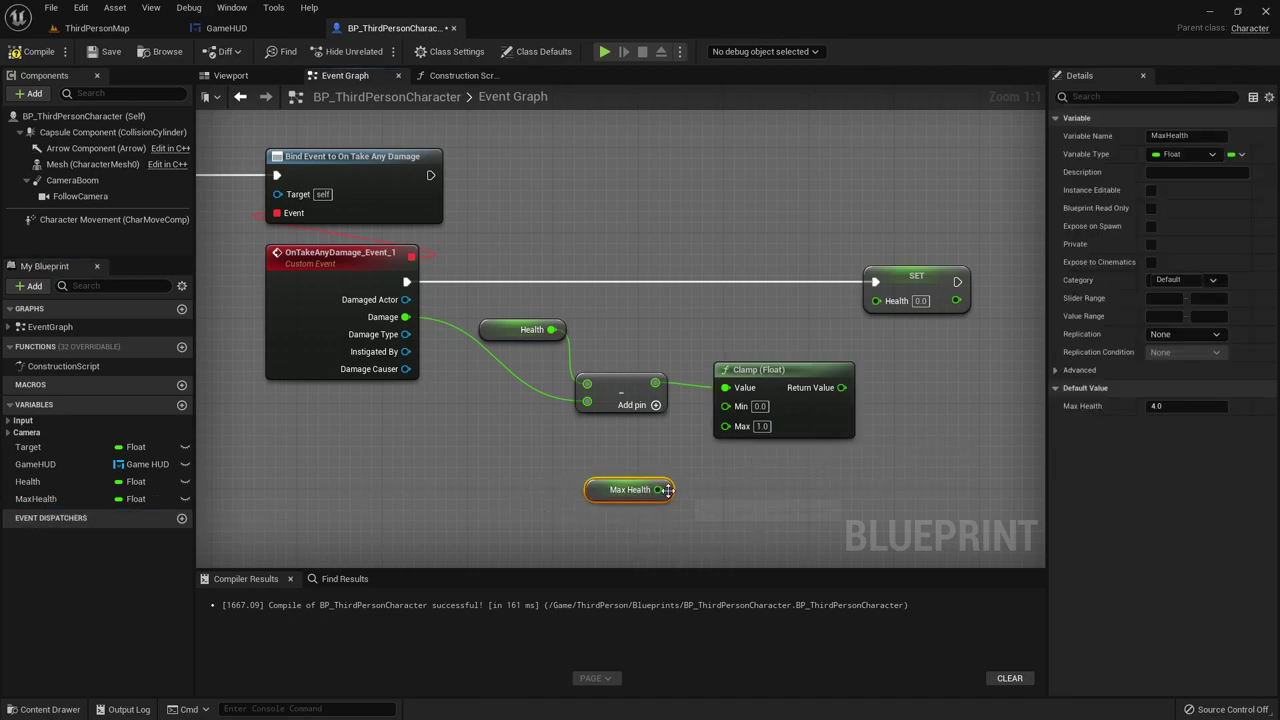
pyautogui.moveTo(659, 489); pyautogui.dragTo(728, 428)
pyautogui.moveTo(628, 489); pyautogui.dragTo(628, 457)
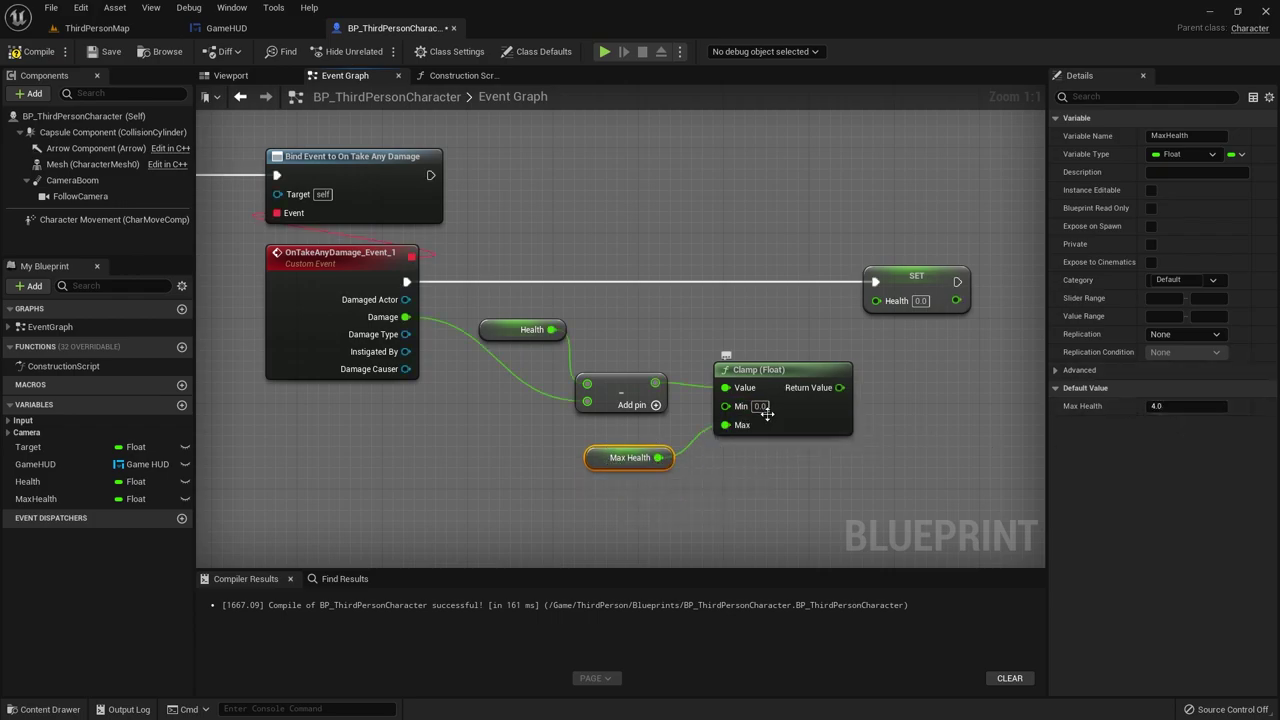
pyautogui.moveTo(839, 387); pyautogui.dragTo(876, 300)
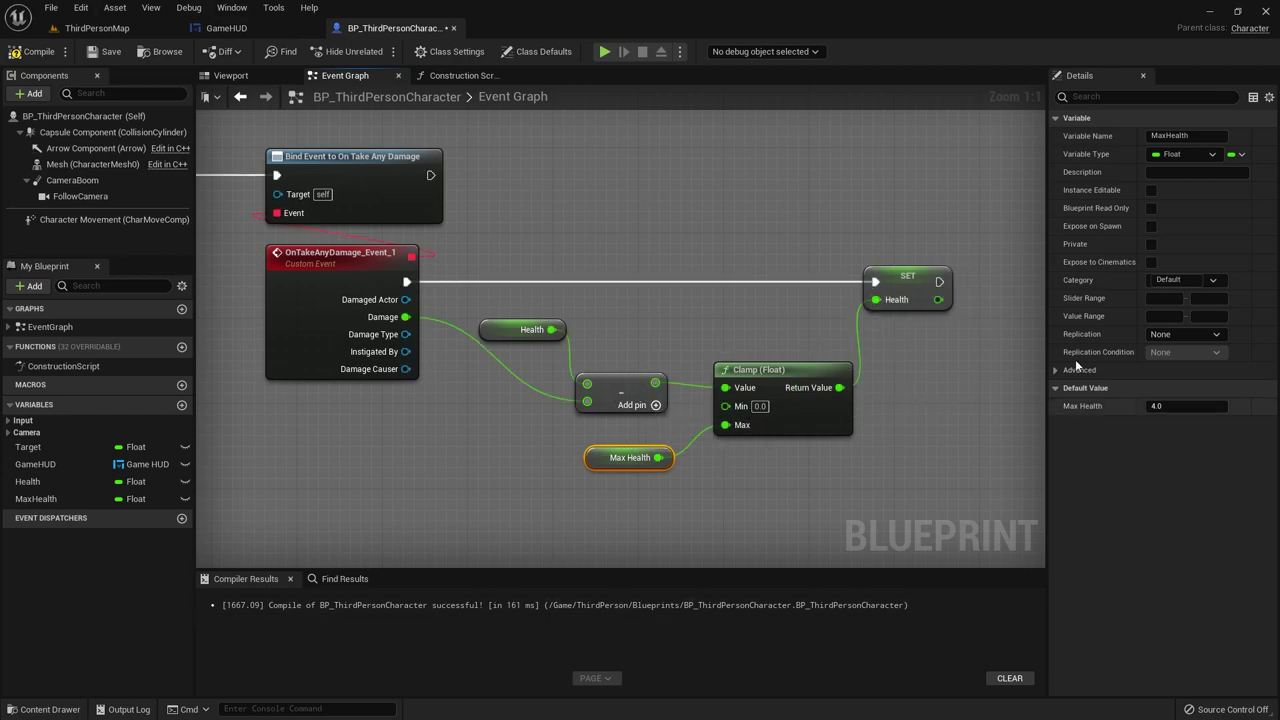
# Step: Copy the Health ÷ Max Health Set Percent nodes and paste them right of SET Health
pyautogui.scroll(-2, 605, 197)
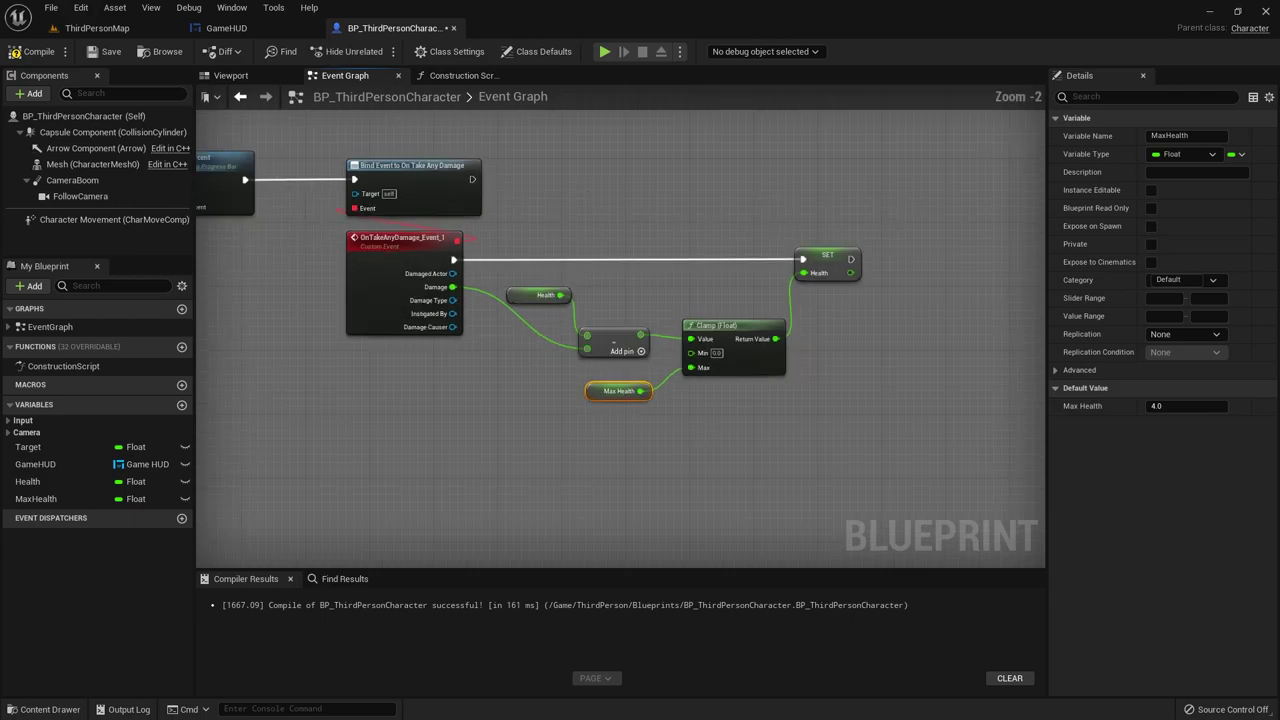
pyautogui.moveTo(350, 230); pyautogui.dragTo(808, 327, button='right')
pyautogui.moveTo(512, 182); pyautogui.dragTo(732, 408)
pyautogui.hotkey('ctrl', 'c')
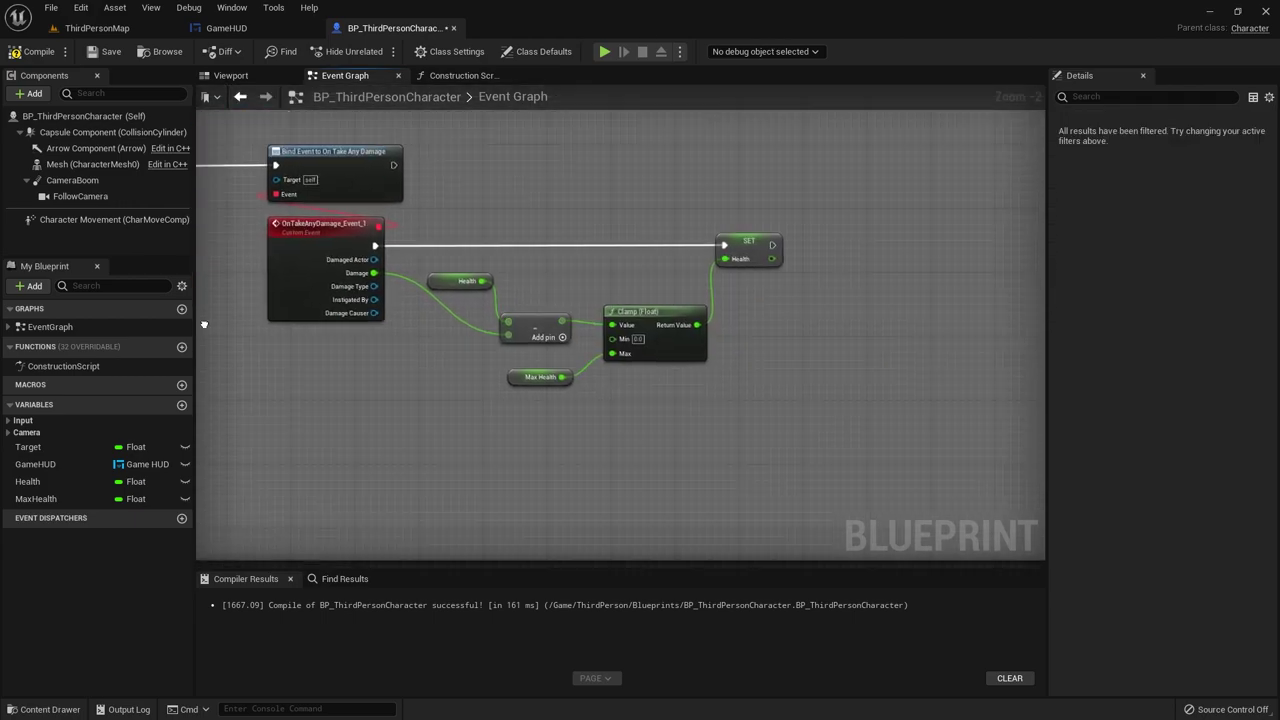
pyautogui.moveTo(732, 408); pyautogui.dragTo(690, 239, button='right')
pyautogui.hotkey('ctrl', 'v')
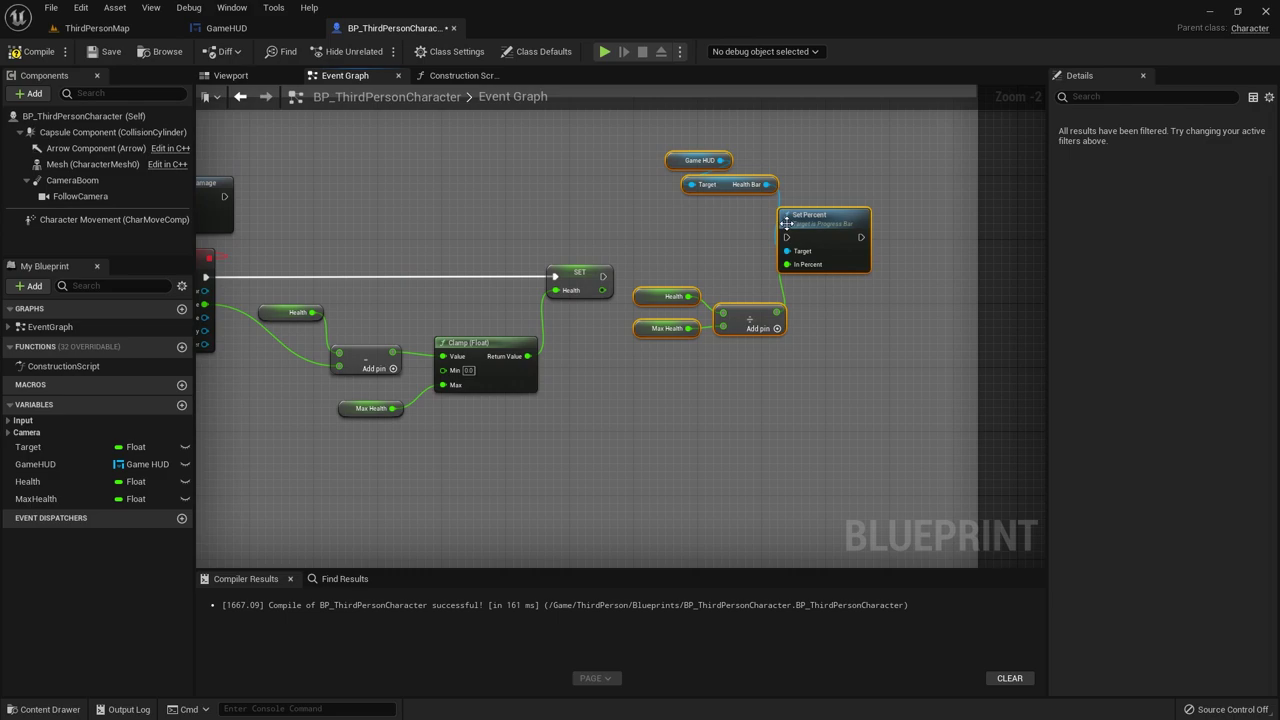
pyautogui.moveTo(786, 222); pyautogui.dragTo(809, 260)
# Step: Run the pasted Set Percent after SET Health, undoing an extra Health link
pyautogui.scroll(2, 809, 260)
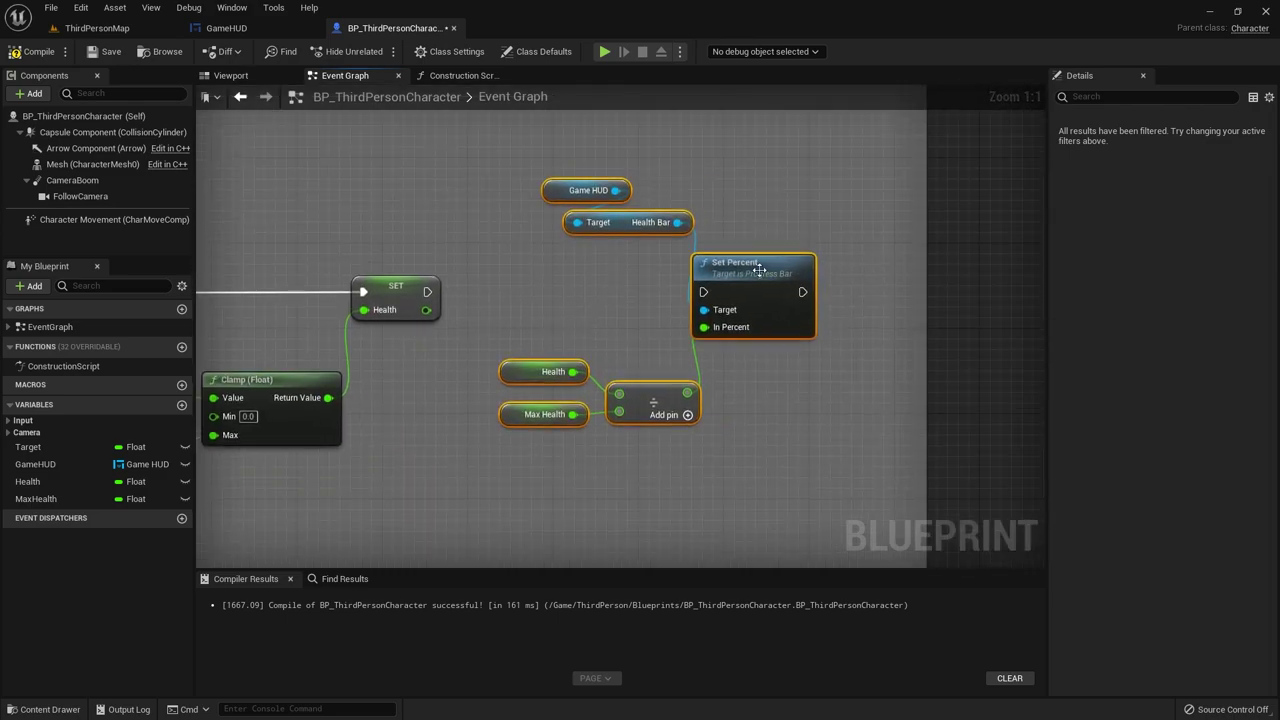
pyautogui.click(600, 300)
pyautogui.moveTo(427, 291); pyautogui.dragTo(708, 298)
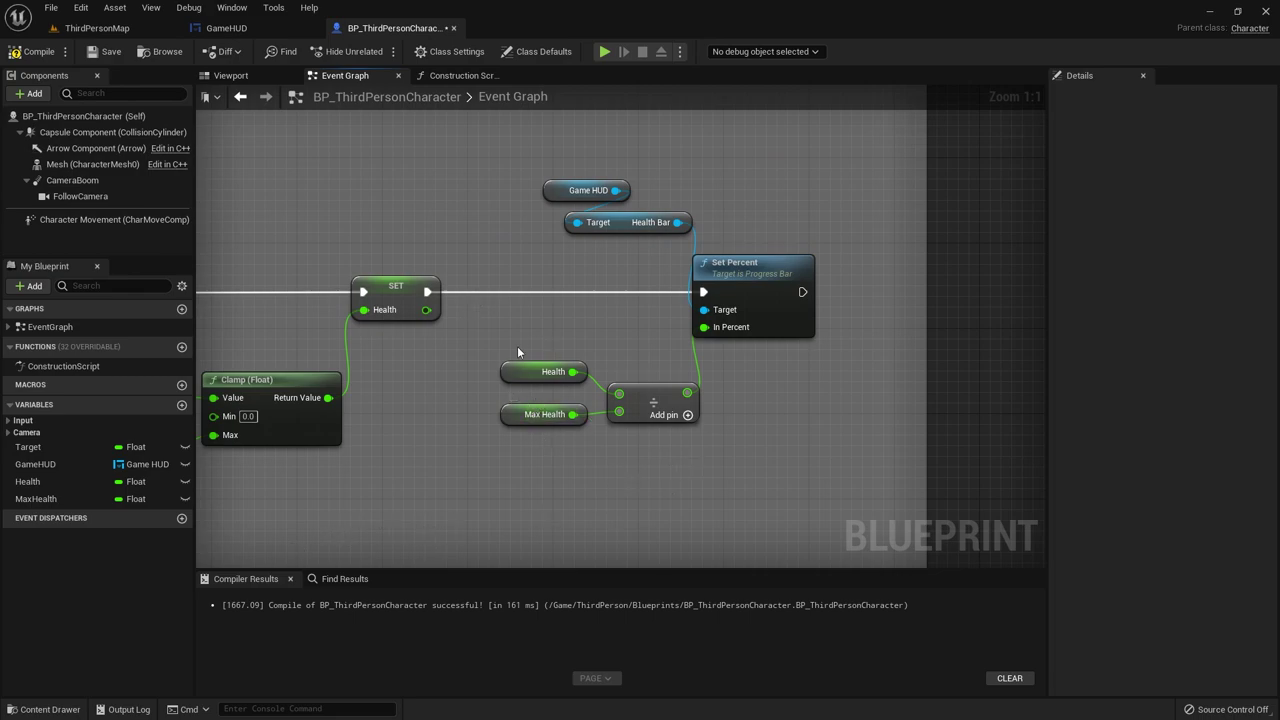
pyautogui.click(551, 372)
pyautogui.moveTo(426, 309); pyautogui.dragTo(619, 395)
pyautogui.hotkey('ctrl', 'z')
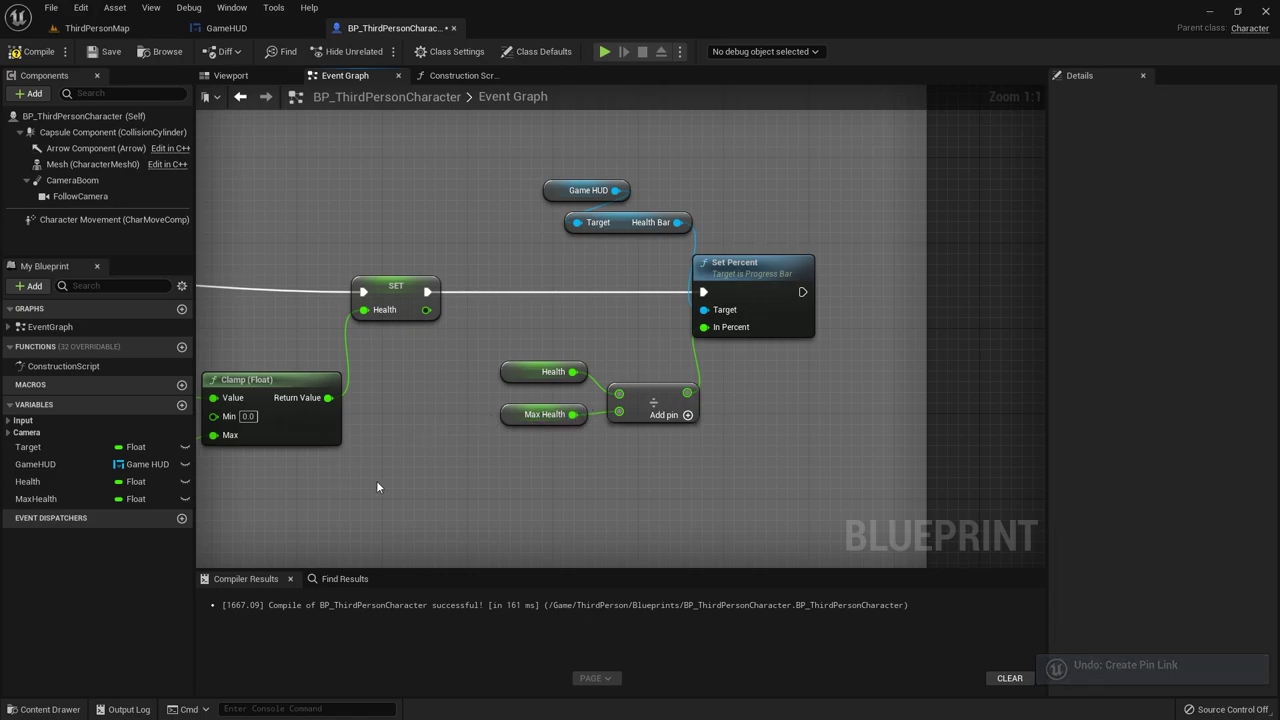
# Step: Pan the graph, dismiss the action list, and switch to the ThirdPersonMap level
pyautogui.moveTo(377, 487); pyautogui.dragTo(584, 440, button='right')
pyautogui.rightClick(584, 440)
pyautogui.press('Escape')
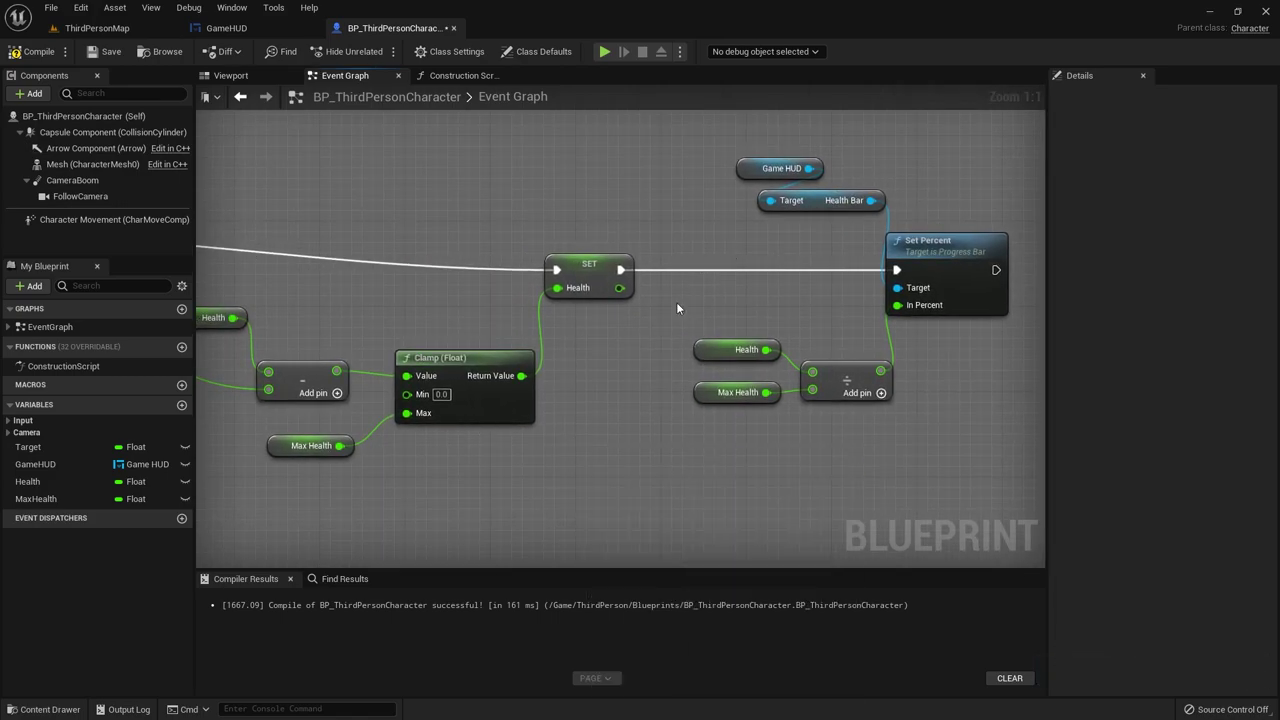
pyautogui.click(97, 28)
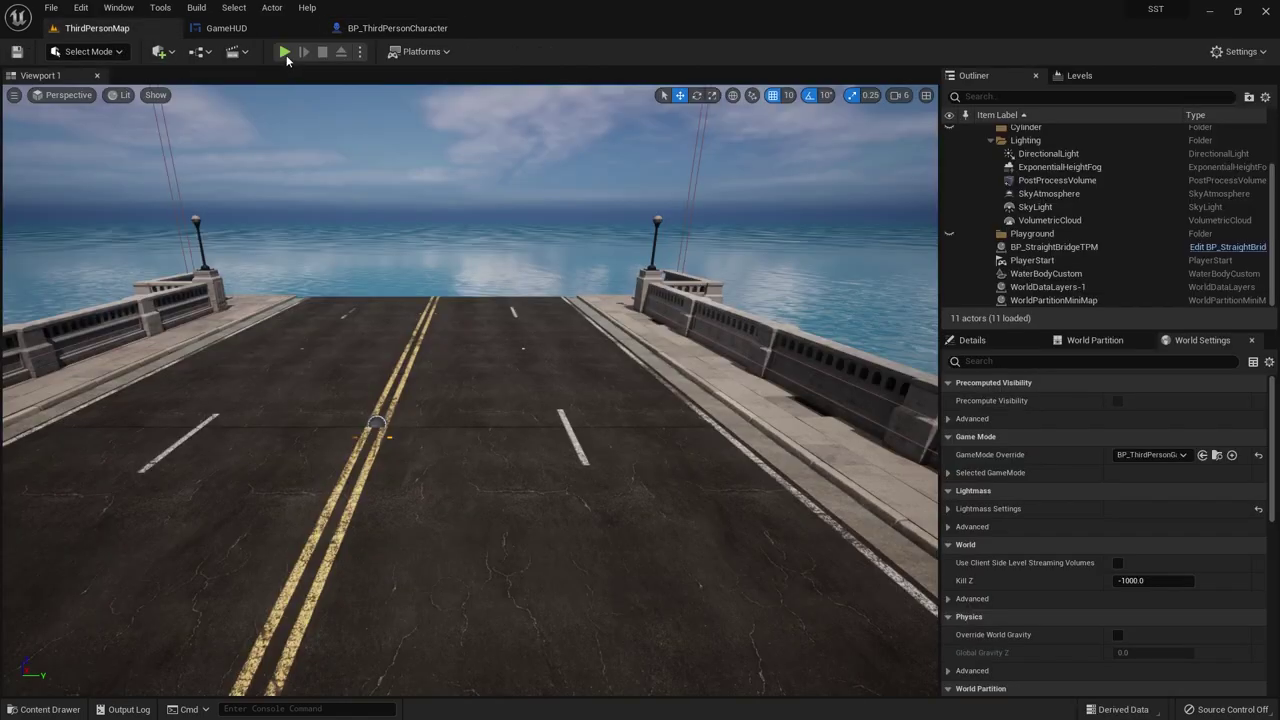
# Step: Play-test the level with Alt+P, then review the character event graph and GameHUD widget
pyautogui.hotkey('alt', 'p')
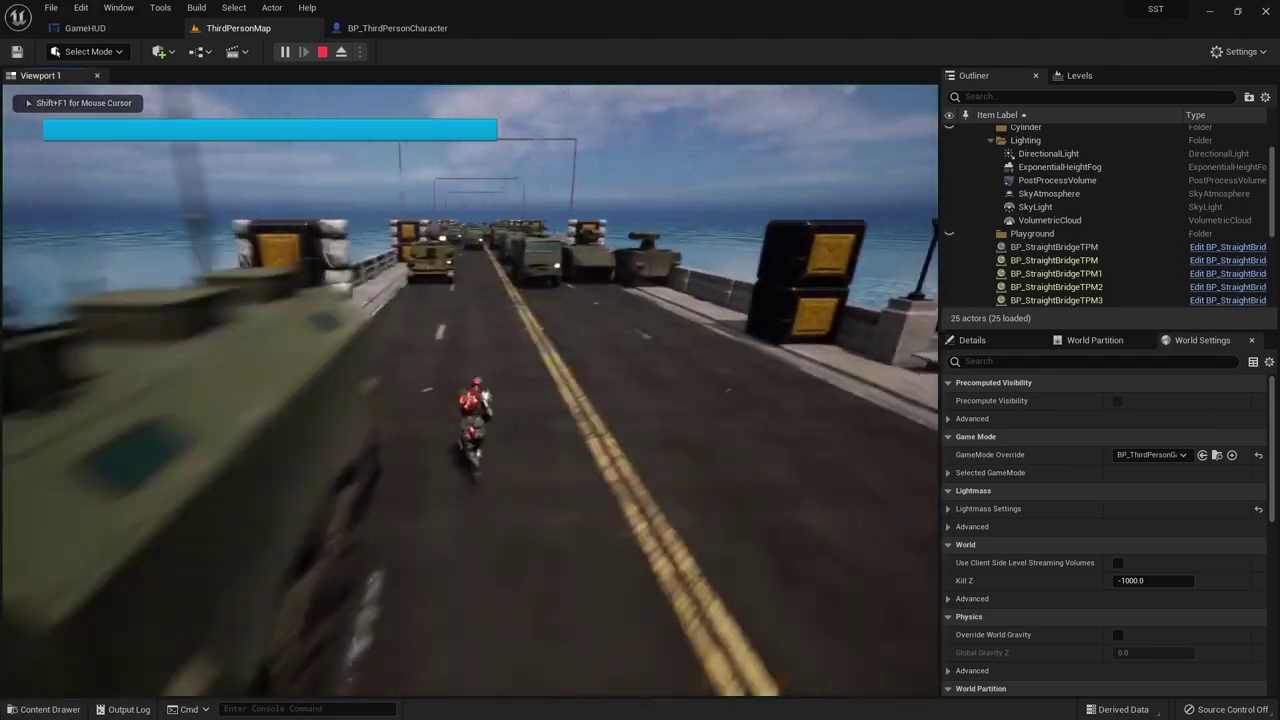
pyautogui.press('Escape')
pyautogui.click(397, 28)
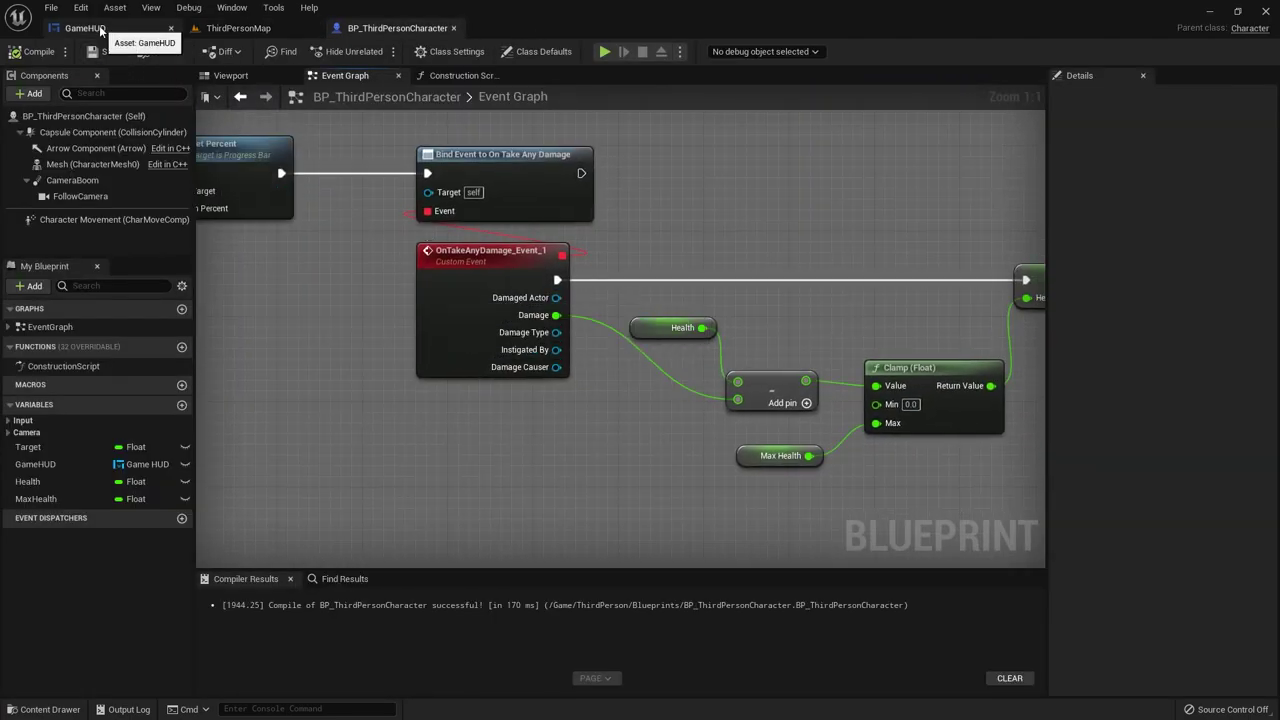
pyautogui.click(103, 31)
# Step: Back in ThirdPersonMap, open the content drawer to the AutomotiveBridgeScene folder
pyautogui.click(228, 30)
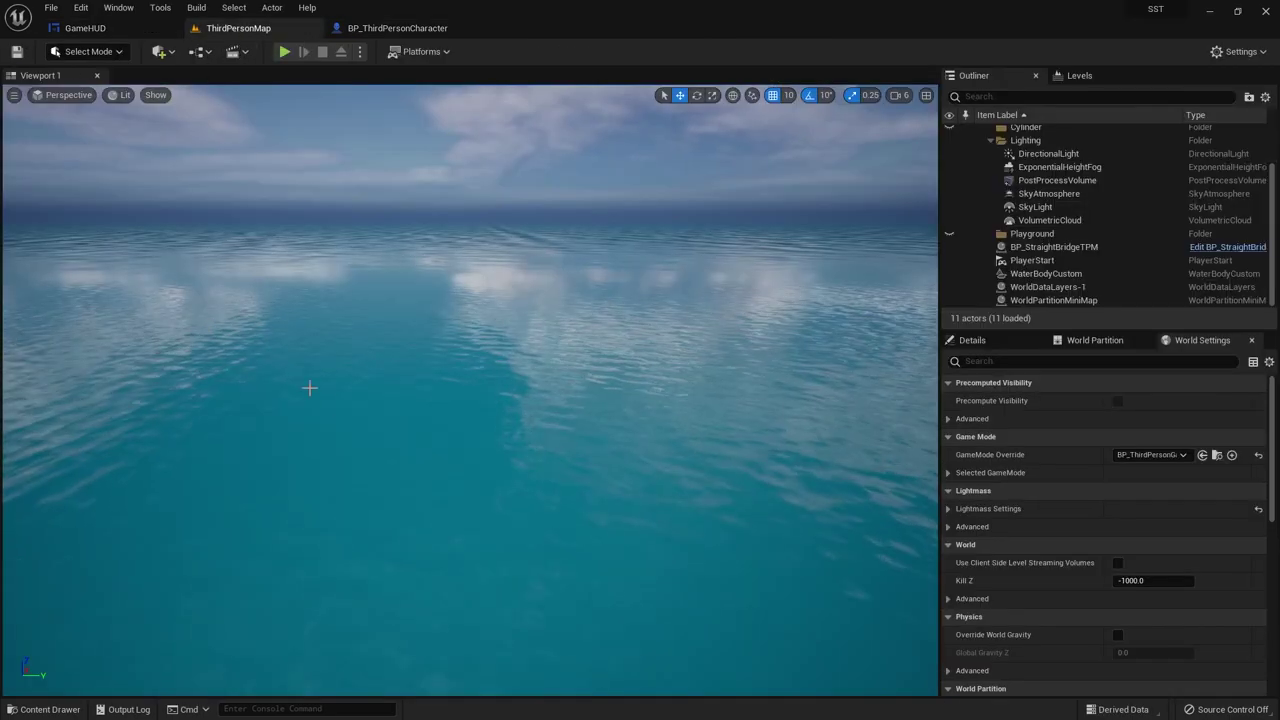
pyautogui.hotkey('ctrl', 'space')
pyautogui.click(86, 406)
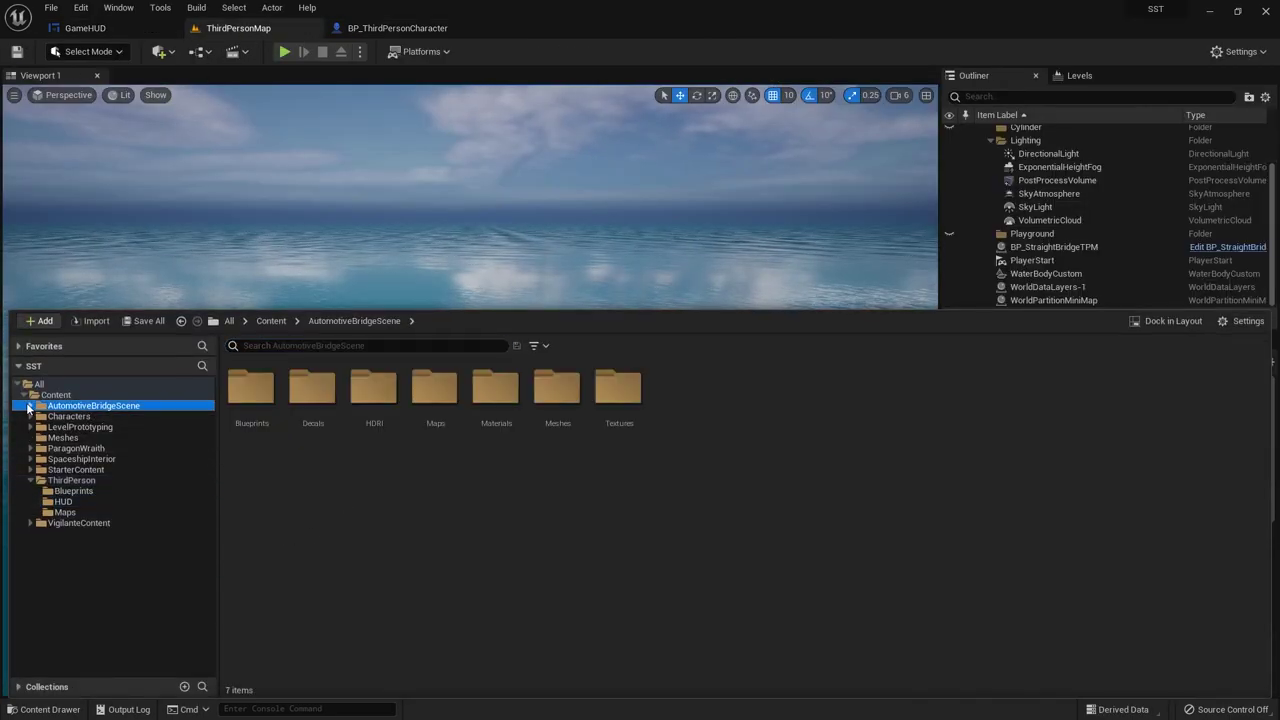
# Step: Open BP_StraightBridgeTPM from AutomotiveBridgeScene's Blueprints folder
pyautogui.click(30, 406)
pyautogui.click(109, 418)
pyautogui.click(452, 431)
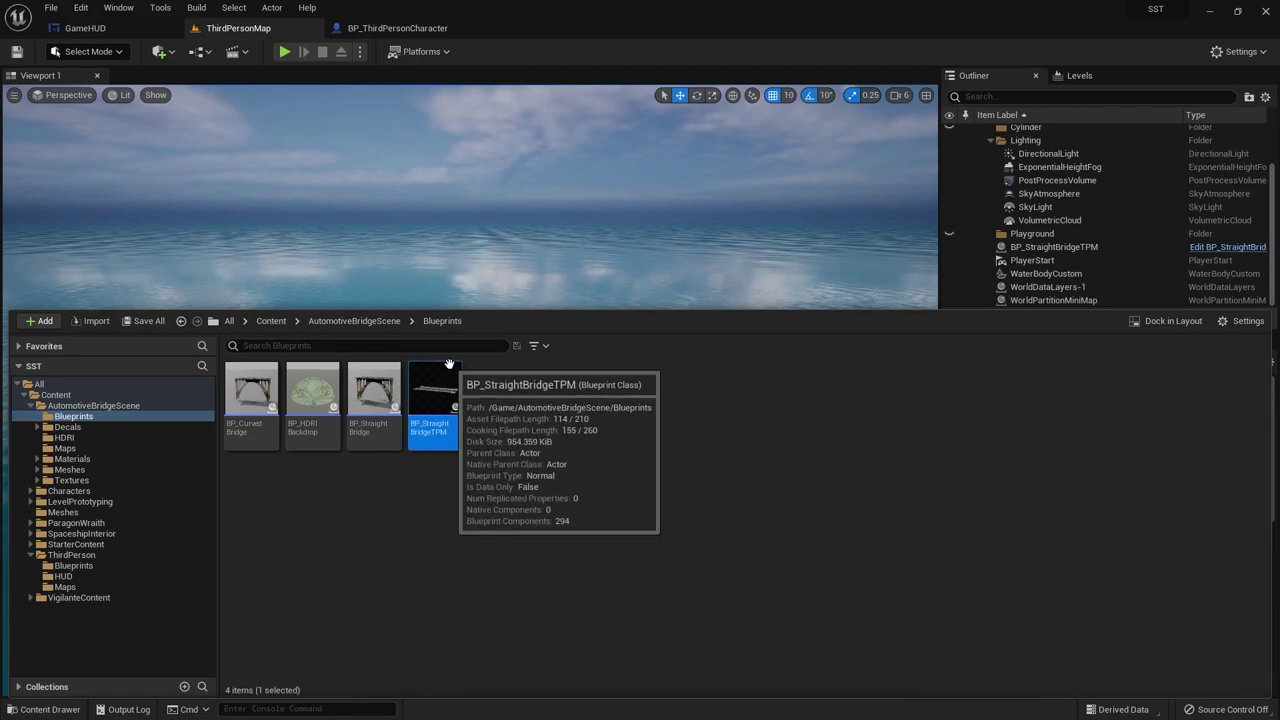
pyautogui.doubleClick(444, 396)
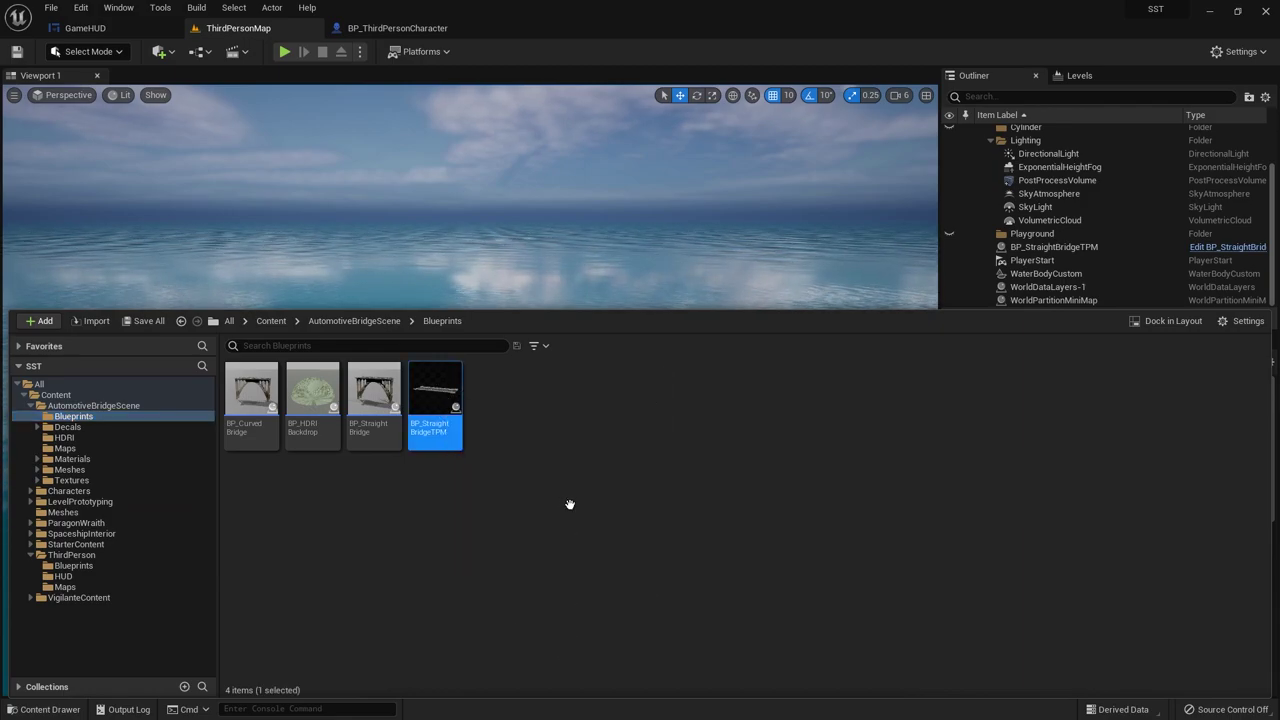
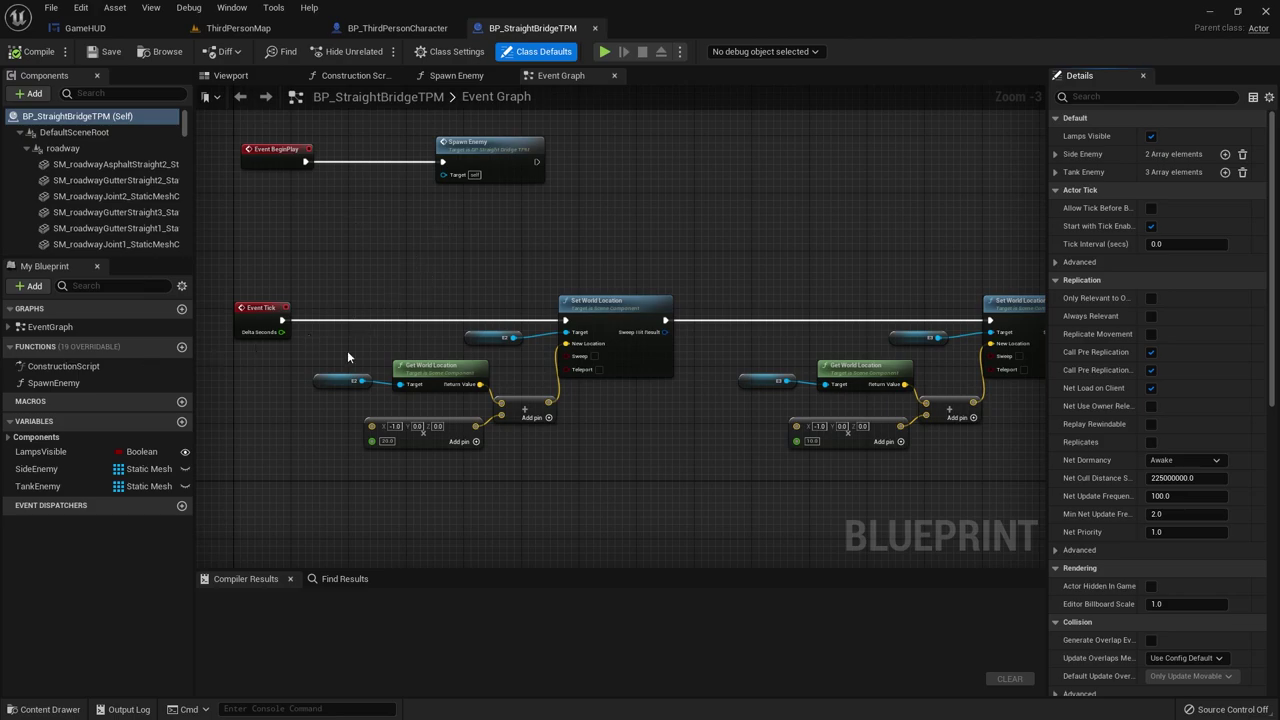
# Step: Box-select the Event BeginPlay and Spawn Enemy nodes and move them upward
pyautogui.moveTo(348, 357); pyautogui.dragTo(425, 547, button='right')
pyautogui.moveTo(282, 237); pyautogui.dragTo(630, 385)
pyautogui.moveTo(538, 331); pyautogui.dragTo(538, 245)
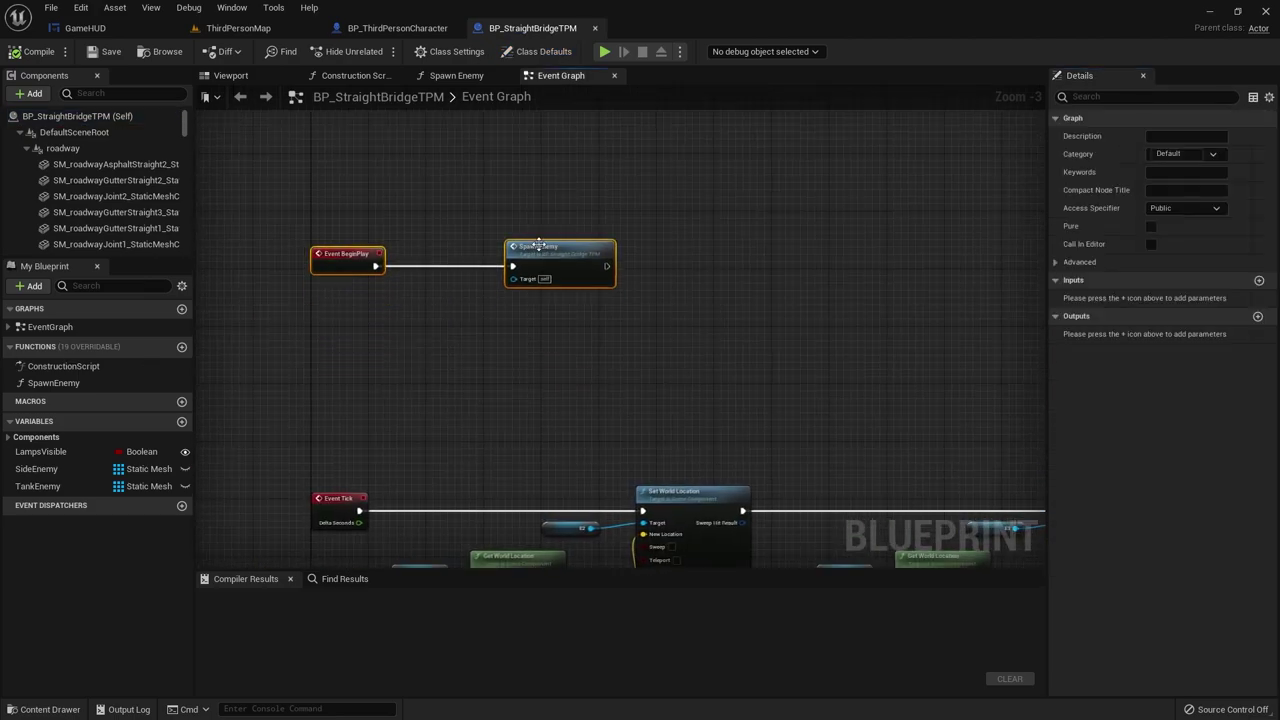
# Step: Zoom in and drag a new wire out of Spawn Enemy's exec output pin
pyautogui.scroll(3, 538, 245)
pyautogui.moveTo(658, 277); pyautogui.dragTo(514, 287, button='right')
pyautogui.moveTo(491, 280); pyautogui.dragTo(700, 281)
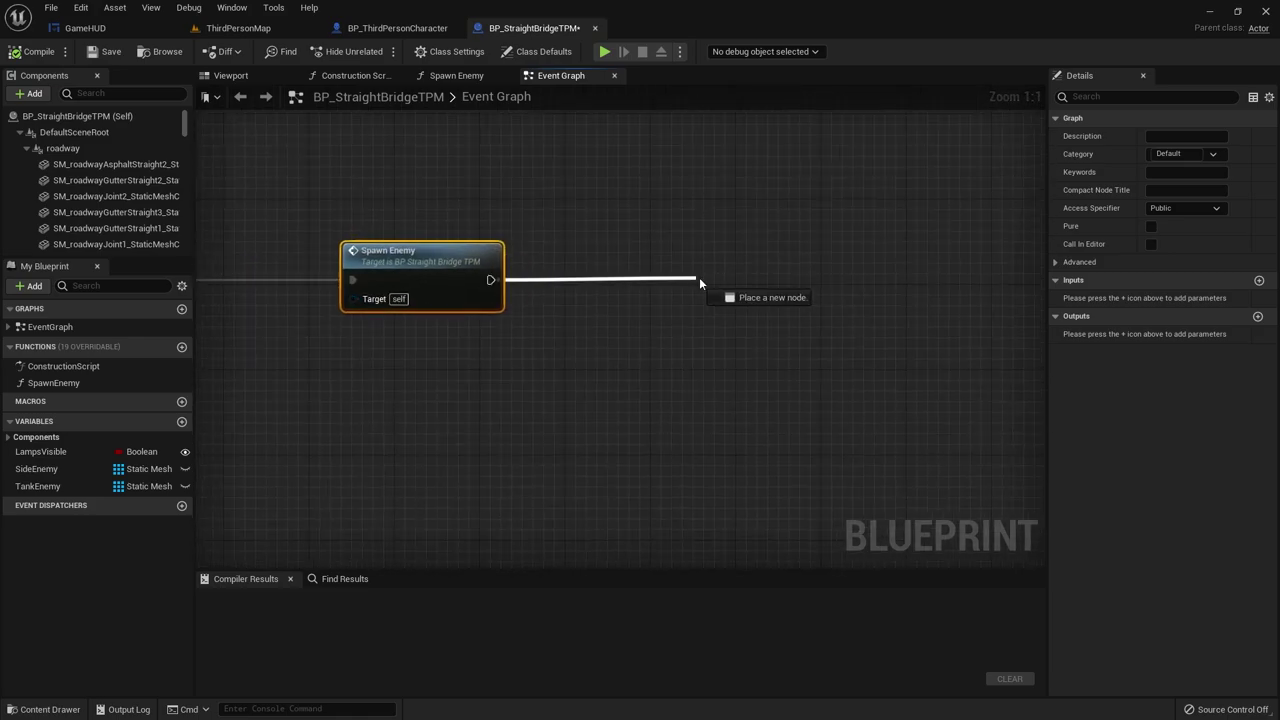
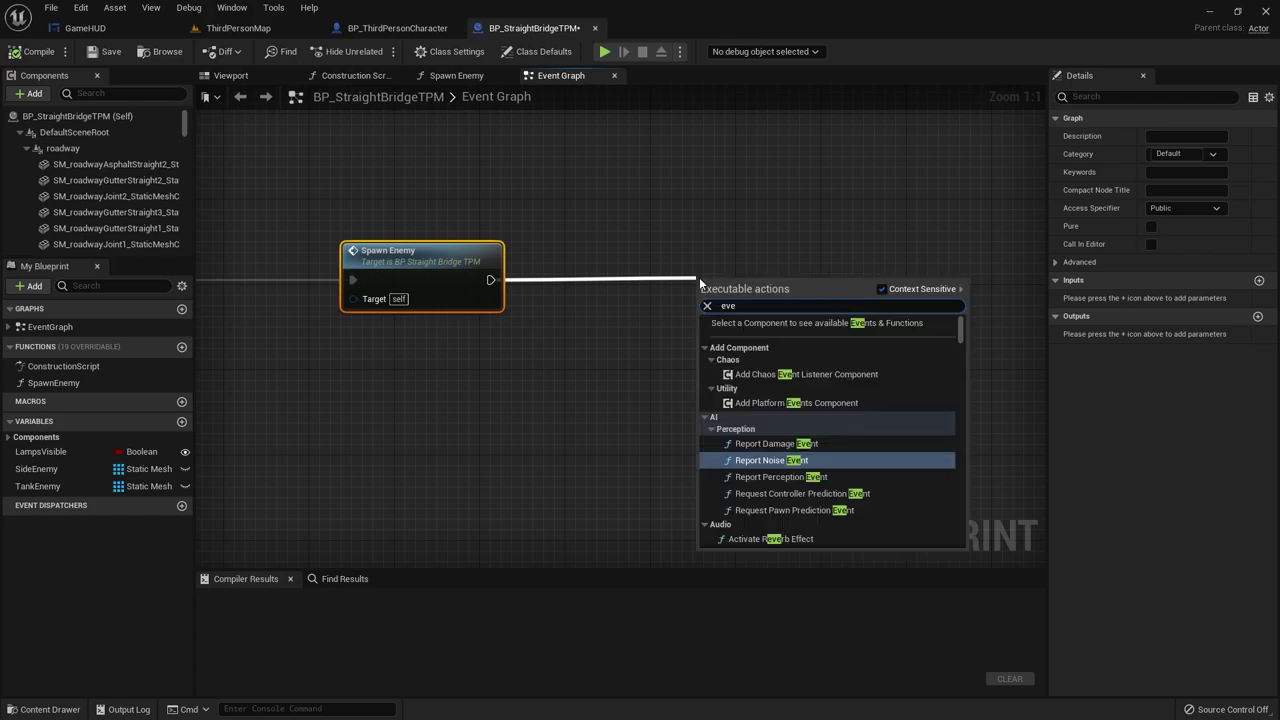
# Step: Place a begin-overlap bind node after Spawn Enemy, then delete it and its wire
pyautogui.write('nt')
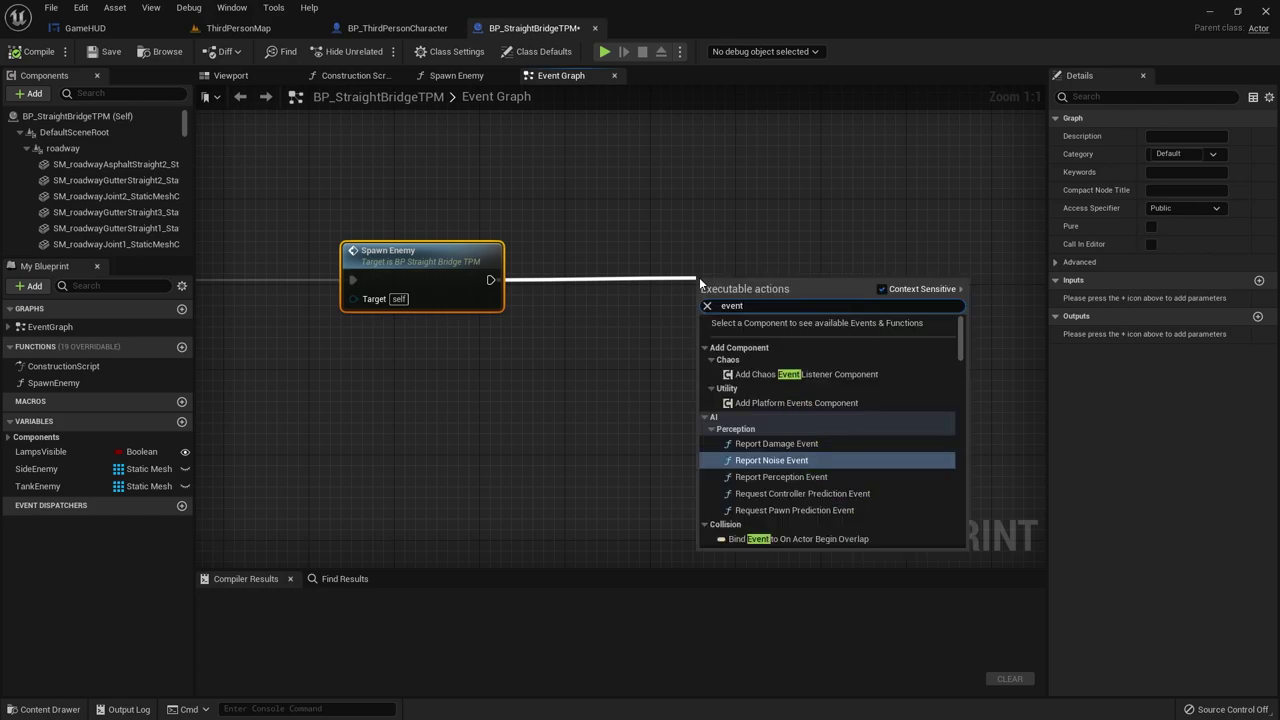
pyautogui.write(' on act')
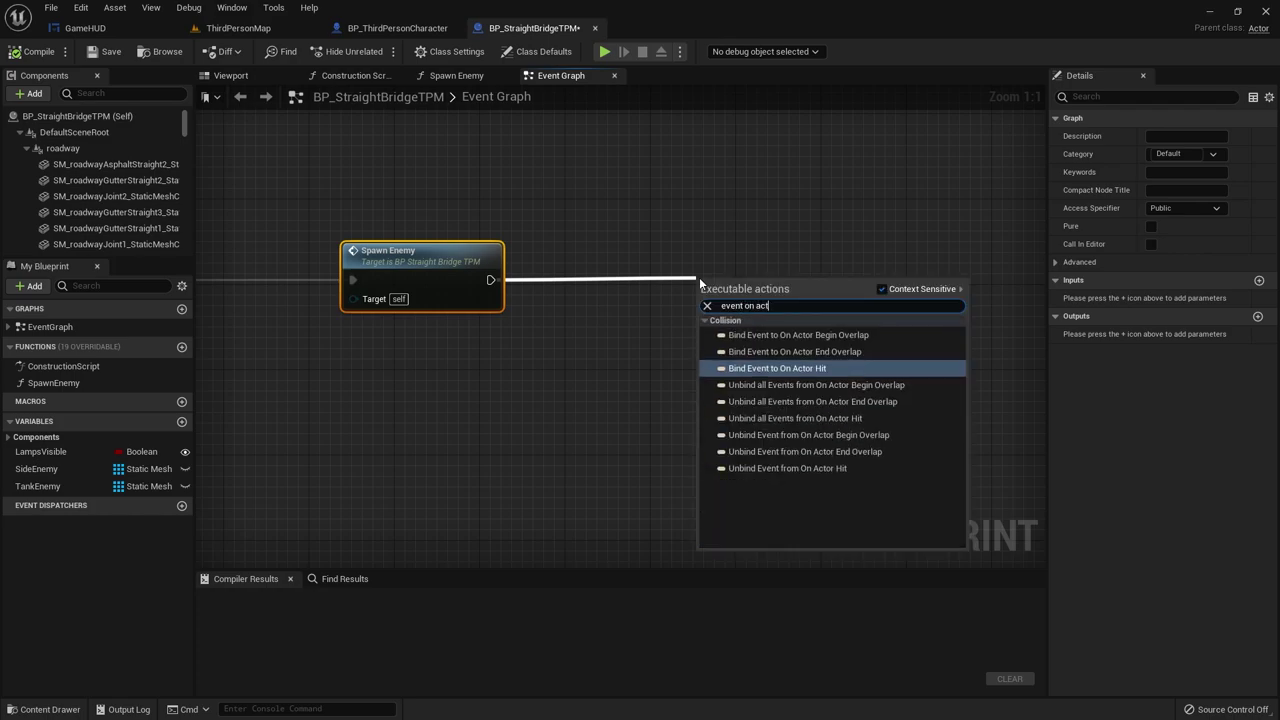
pyautogui.click(800, 335)
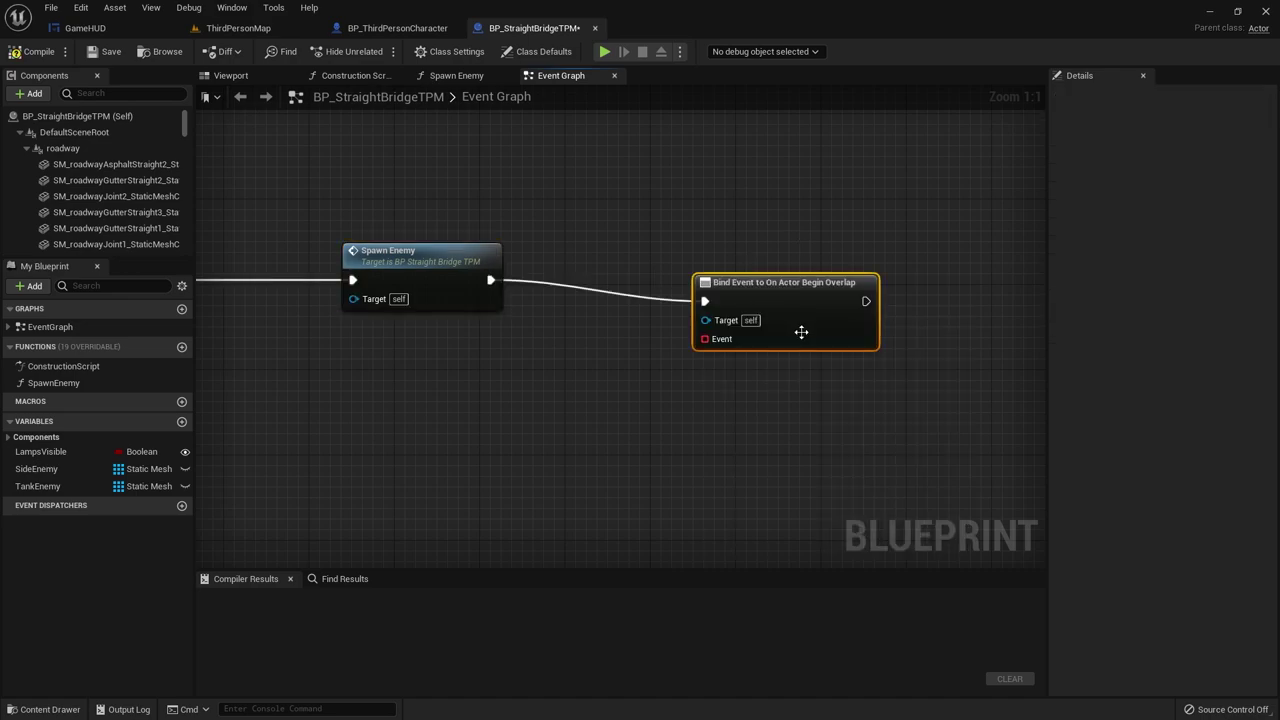
pyautogui.moveTo(623, 217); pyautogui.dragTo(770, 321)
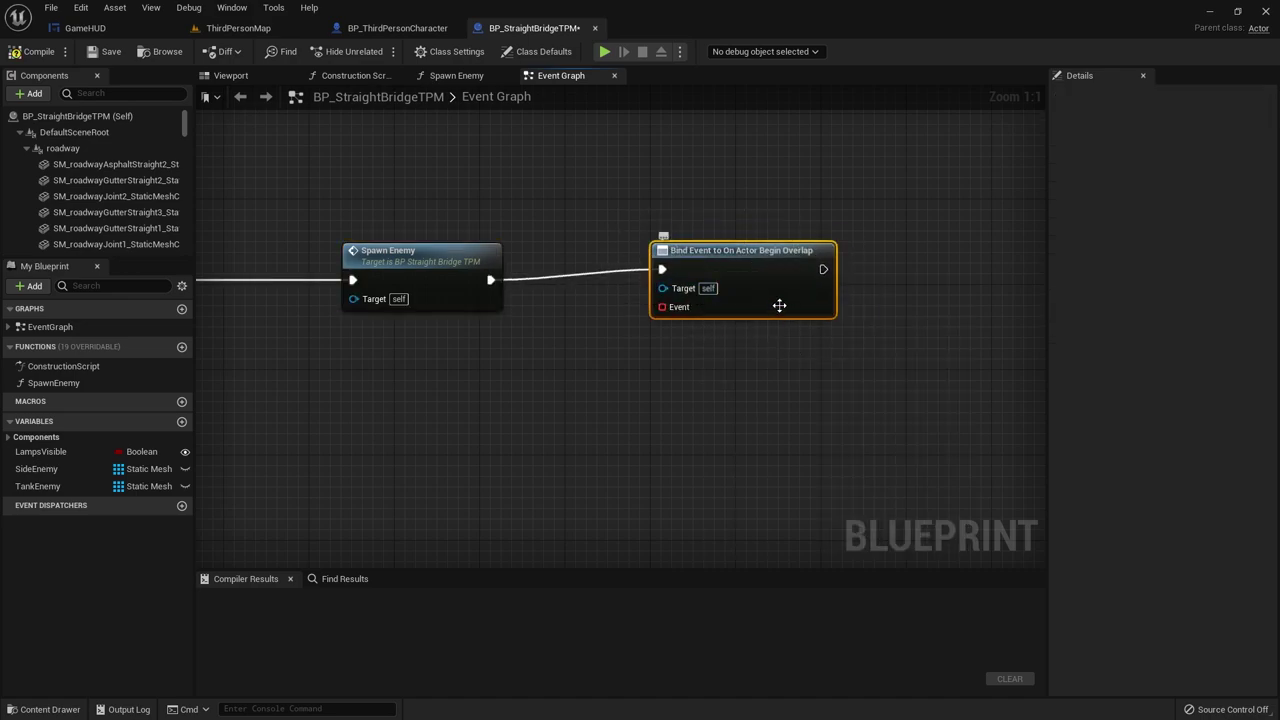
pyautogui.press('Delete')
# Step: Add Assign On Actor Begin Overlap after Spawn Enemy, keeping custom event OnActorBeginOverlap_Event_0
pyautogui.moveTo(491, 280); pyautogui.dragTo(664, 288)
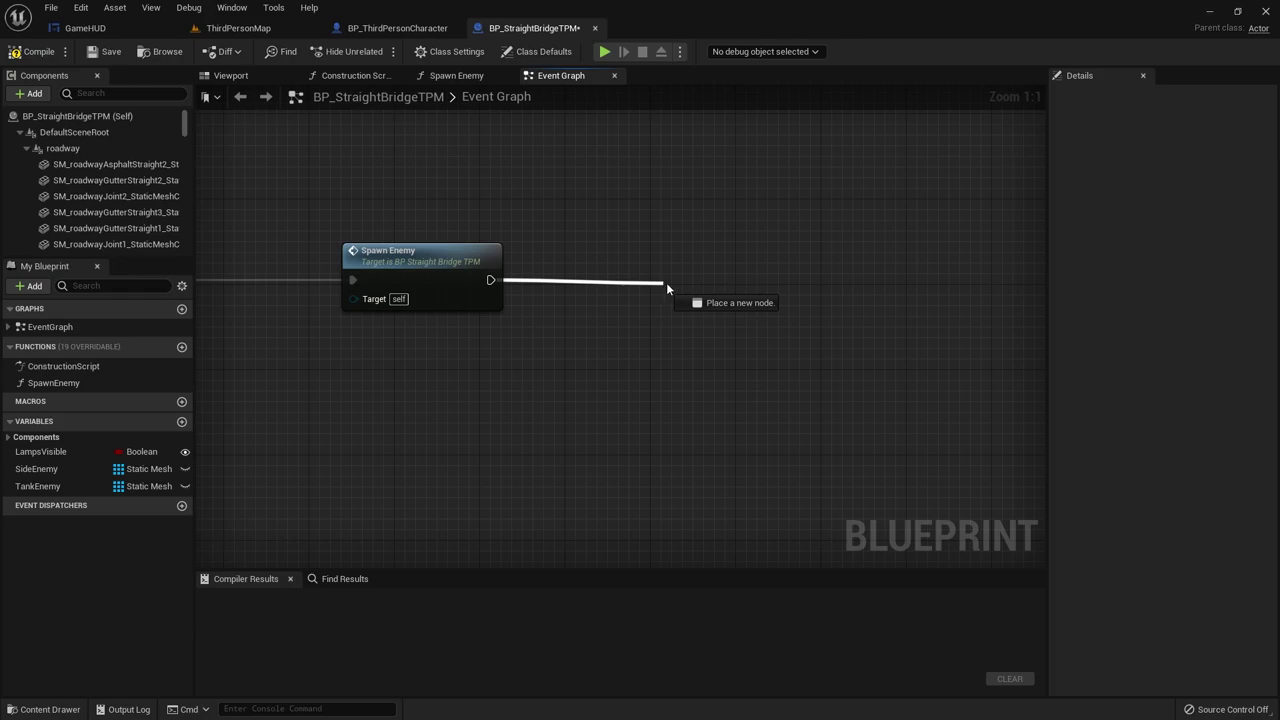
pyautogui.moveTo(667, 285); pyautogui.dragTo(667, 285)
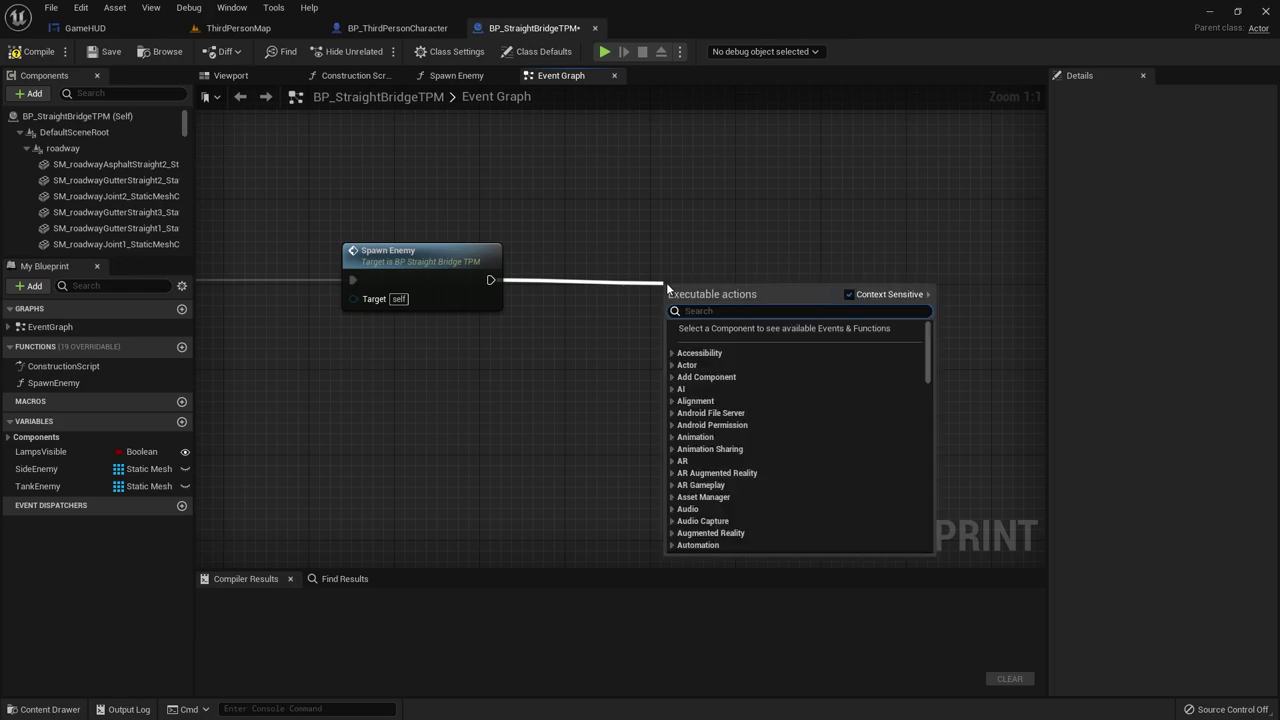
pyautogui.write('actor')
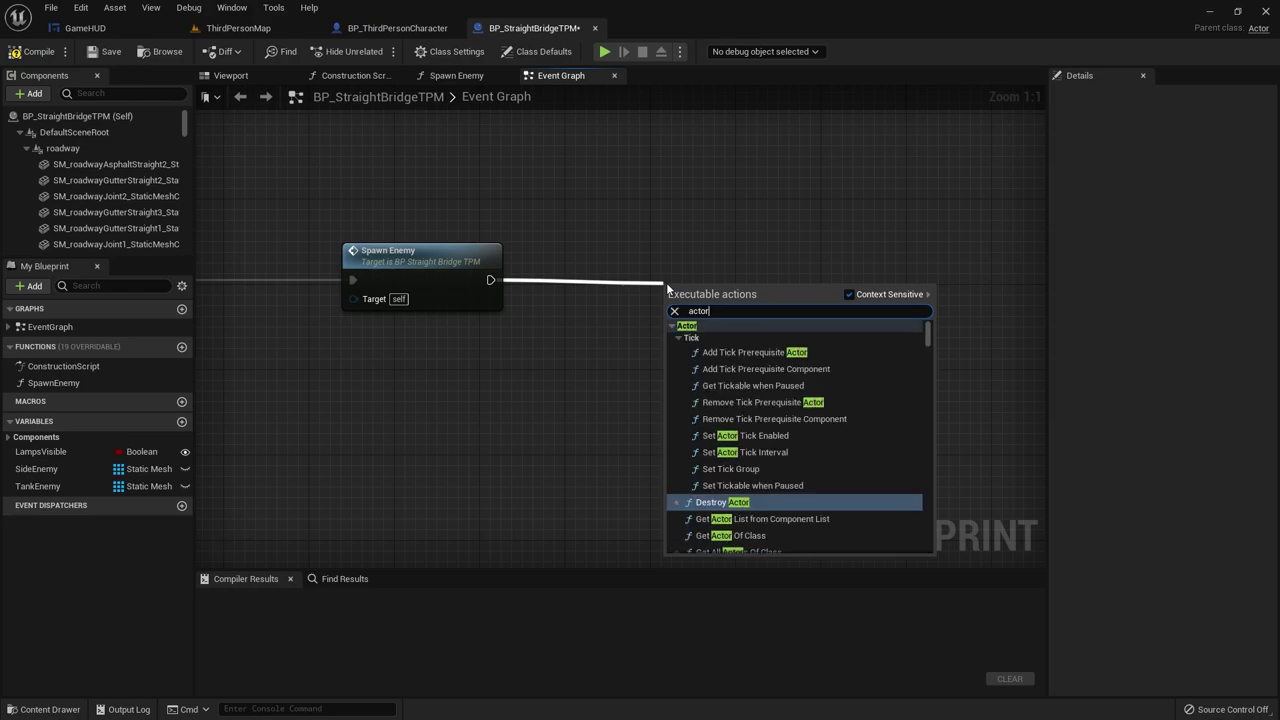
pyautogui.write(' on')
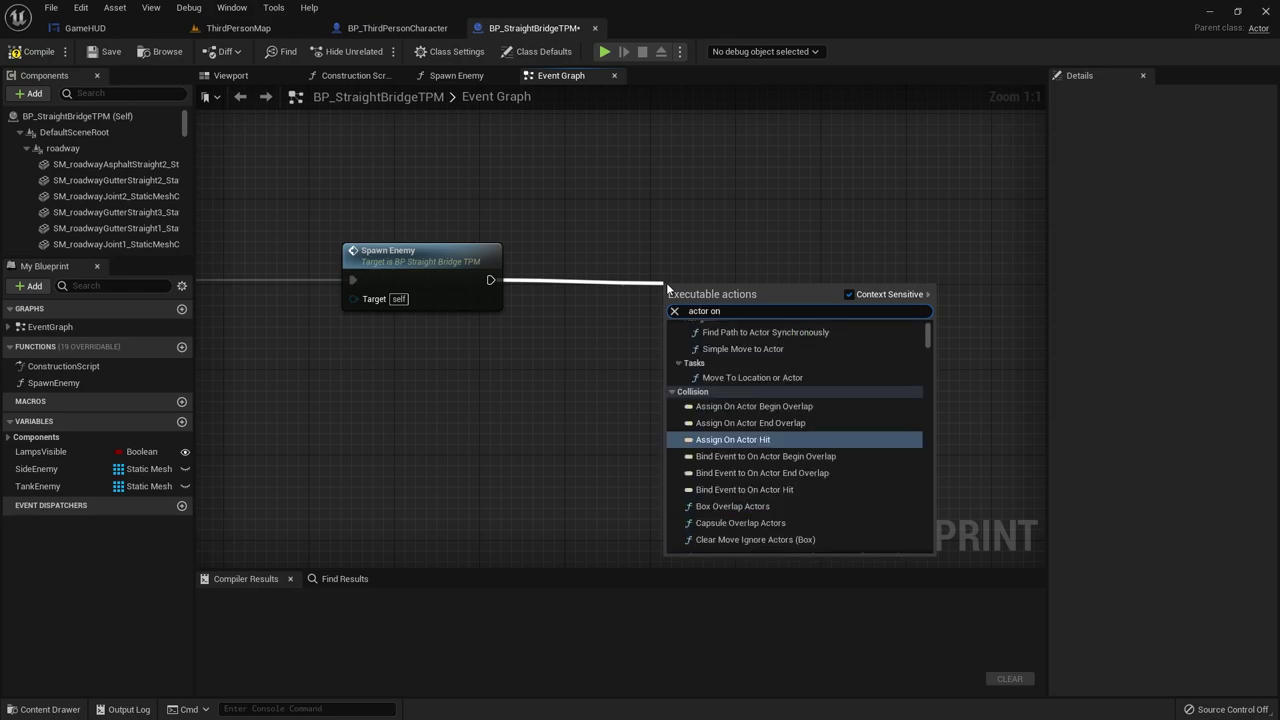
pyautogui.click(790, 406)
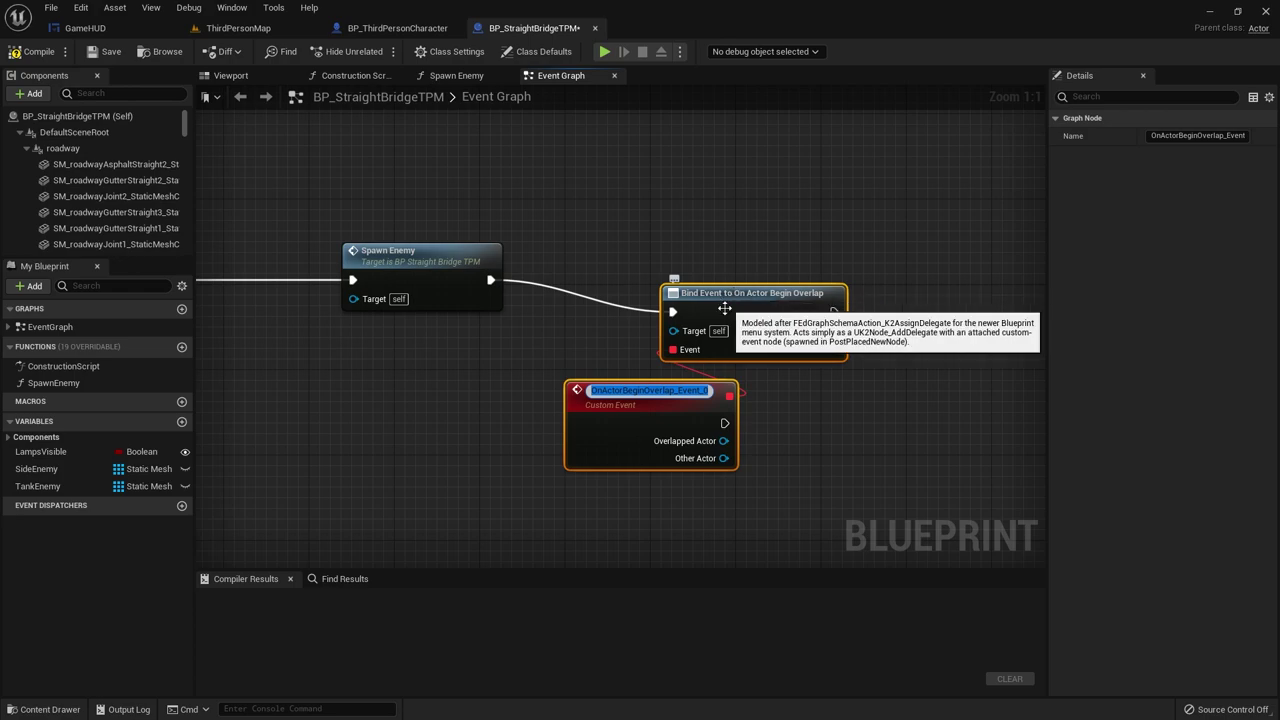
pyautogui.click(590, 261)
# Step: Reposition the bind and custom event nodes, dropping the custom event lower
pyautogui.moveTo(590, 261); pyautogui.dragTo(743, 381)
pyautogui.moveTo(755, 321)
pyautogui.mouseDown()
pyautogui.moveTo(755, 268)
pyautogui.moveTo(755, 286)
pyautogui.mouseUp()
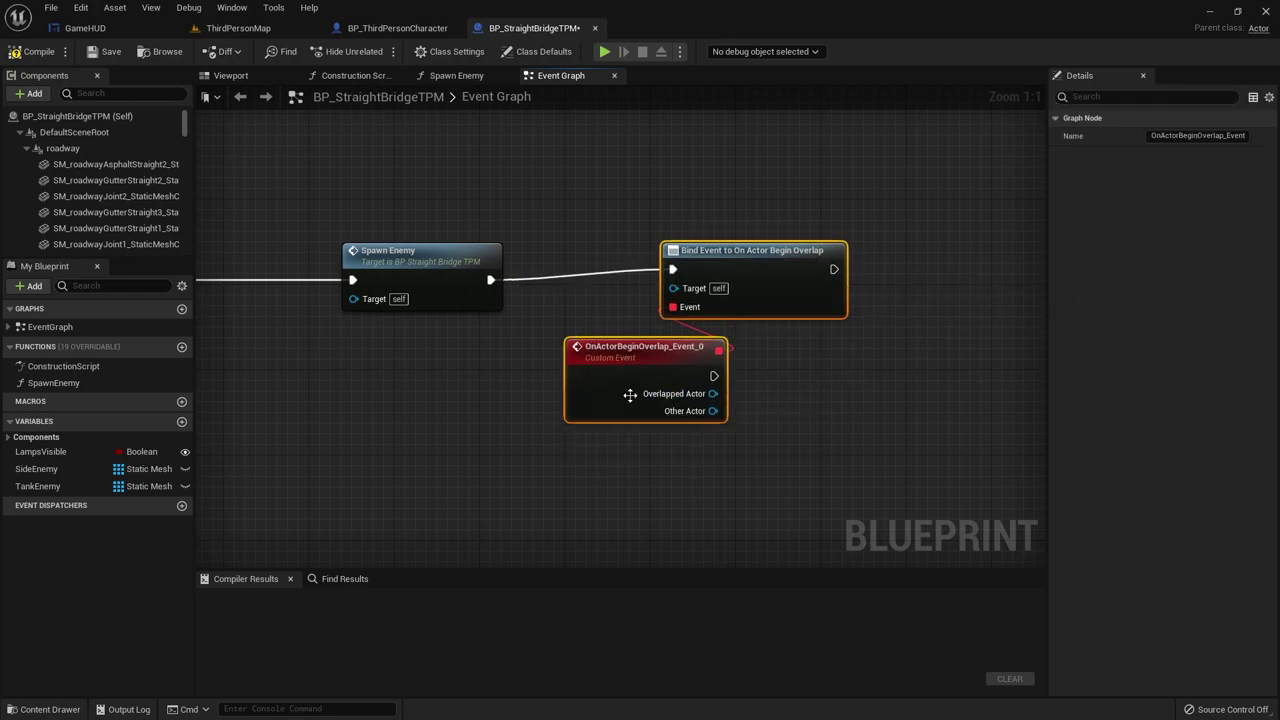
pyautogui.moveTo(629, 394); pyautogui.dragTo(629, 405)
pyautogui.click(881, 452)
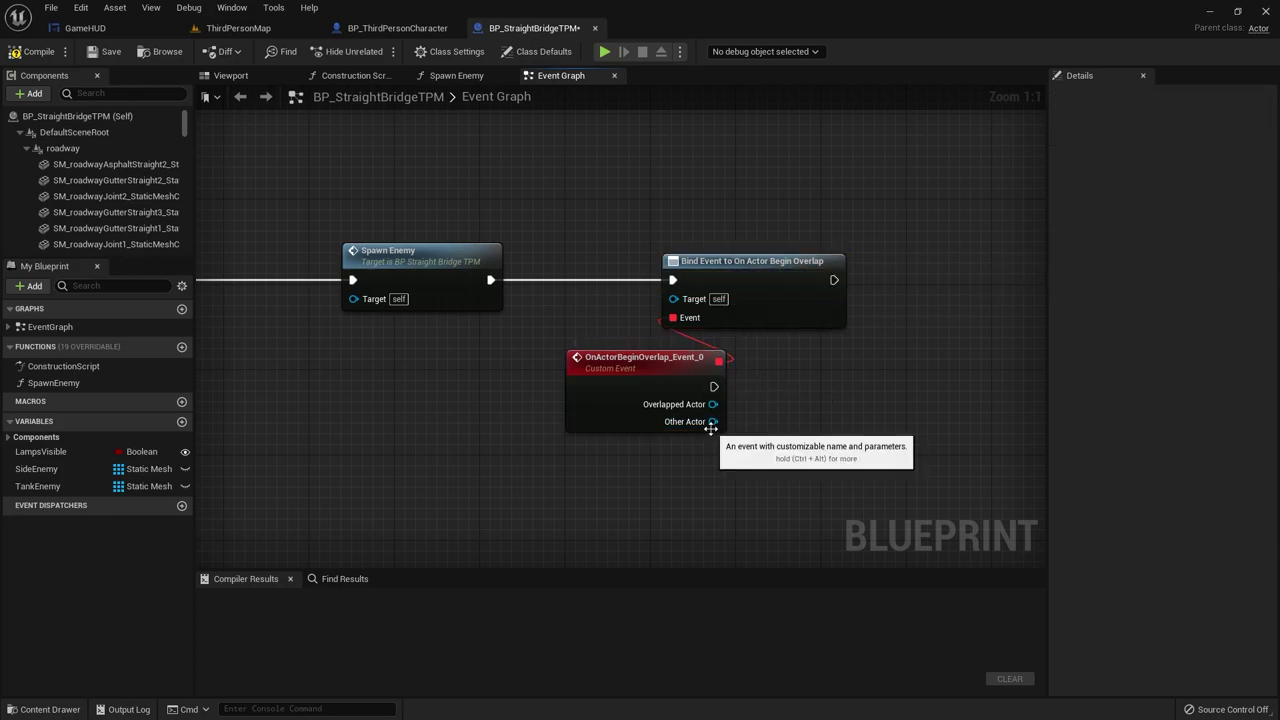
pyautogui.moveTo(671, 366); pyautogui.dragTo(671, 398)
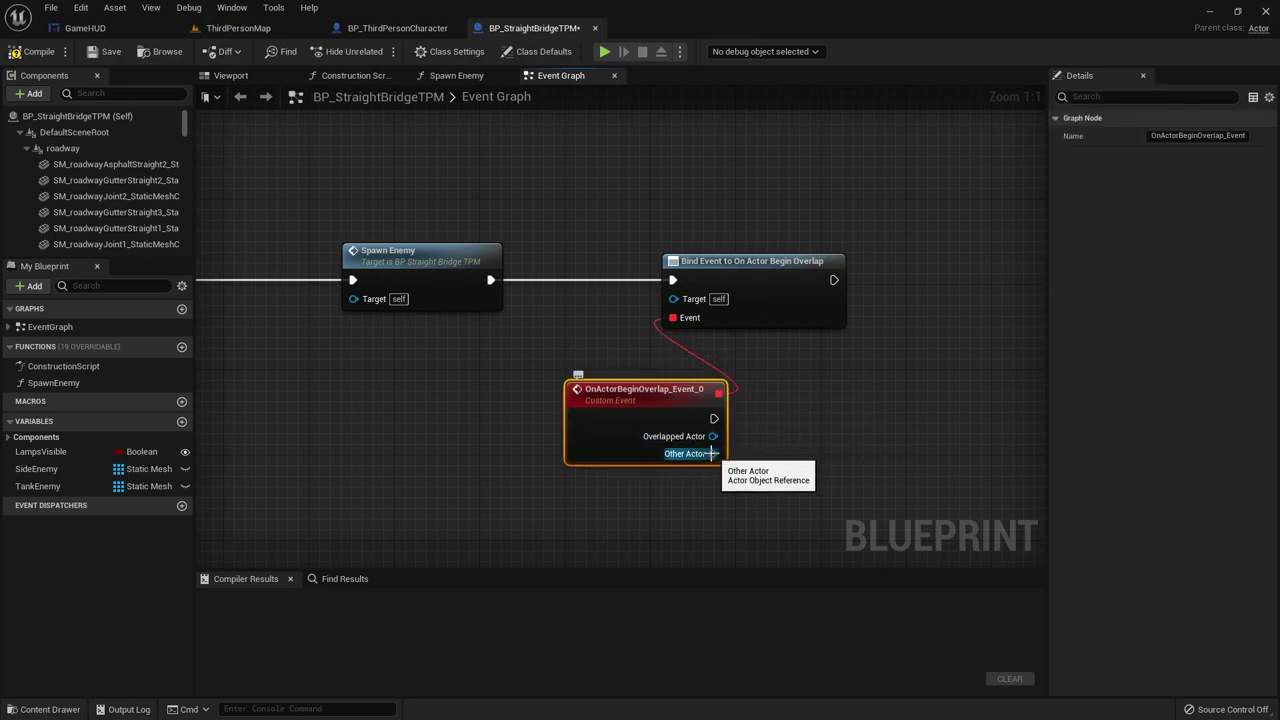
# Step: Check the bridge in the viewport, then shift the custom event right and recentre the graph
pyautogui.click(263, 76)
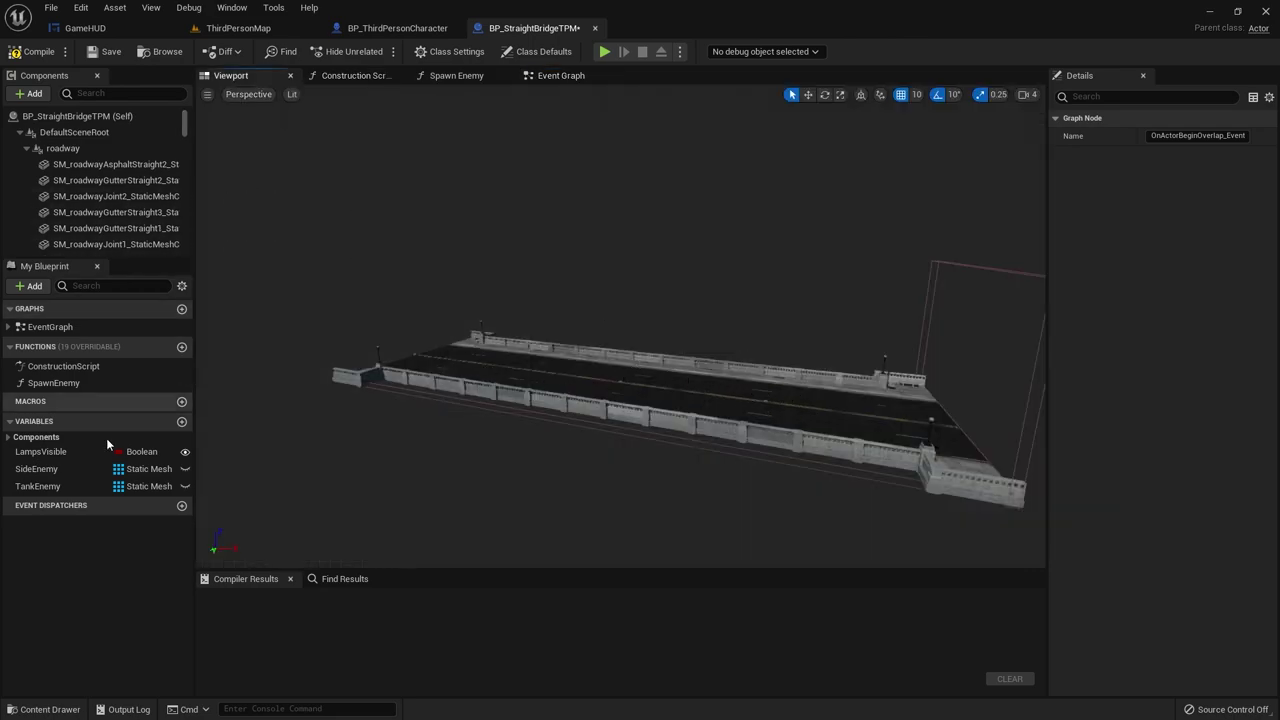
pyautogui.click(560, 75)
pyautogui.moveTo(657, 383); pyautogui.dragTo(732, 383)
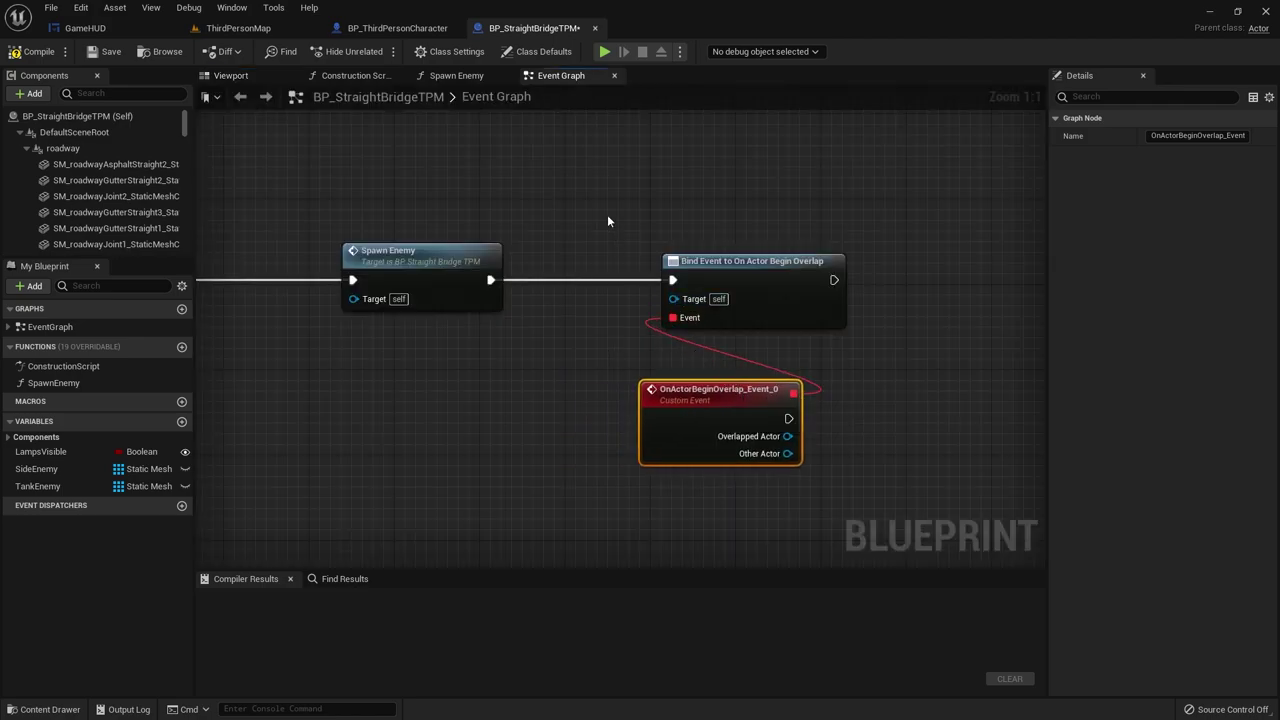
pyautogui.moveTo(608, 220); pyautogui.dragTo(937, 391)
pyautogui.moveTo(937, 391); pyautogui.dragTo(613, 340, button='right')
pyautogui.click(548, 314)
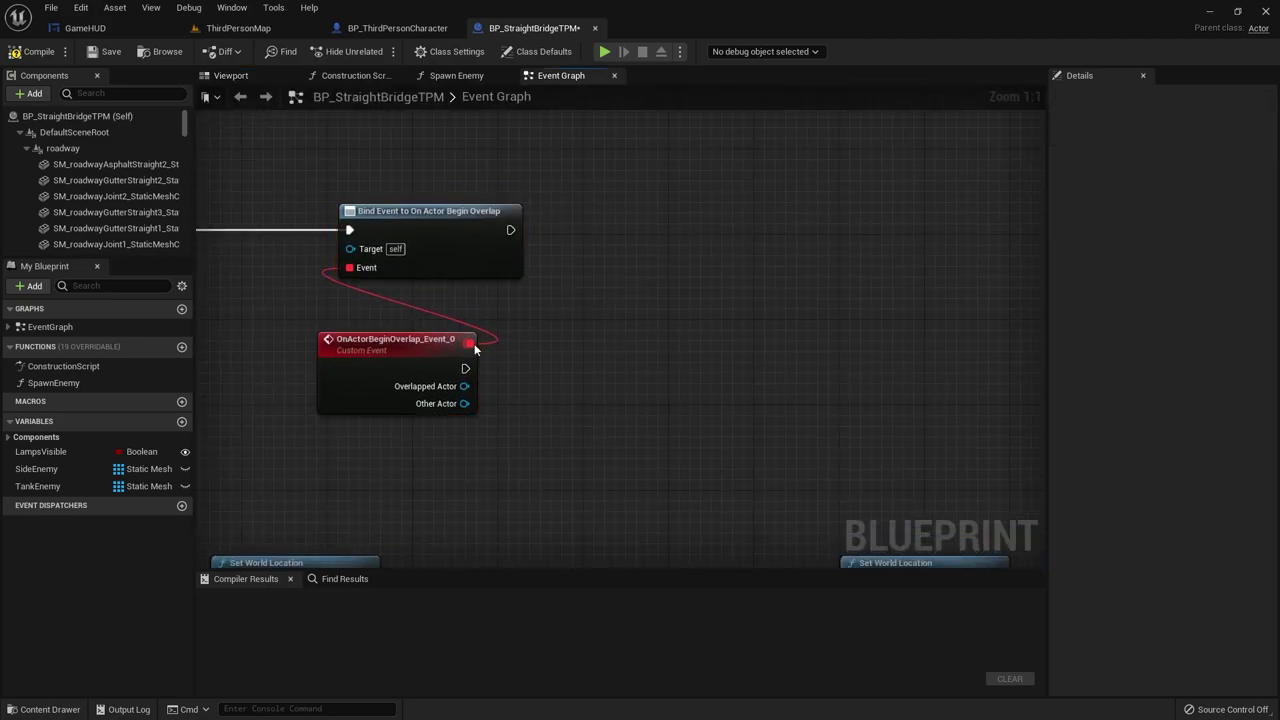
pyautogui.moveTo(465, 368)
pyautogui.mouseDown()
pyautogui.moveTo(704, 286)
pyautogui.moveTo(697, 321)
pyautogui.mouseUp()
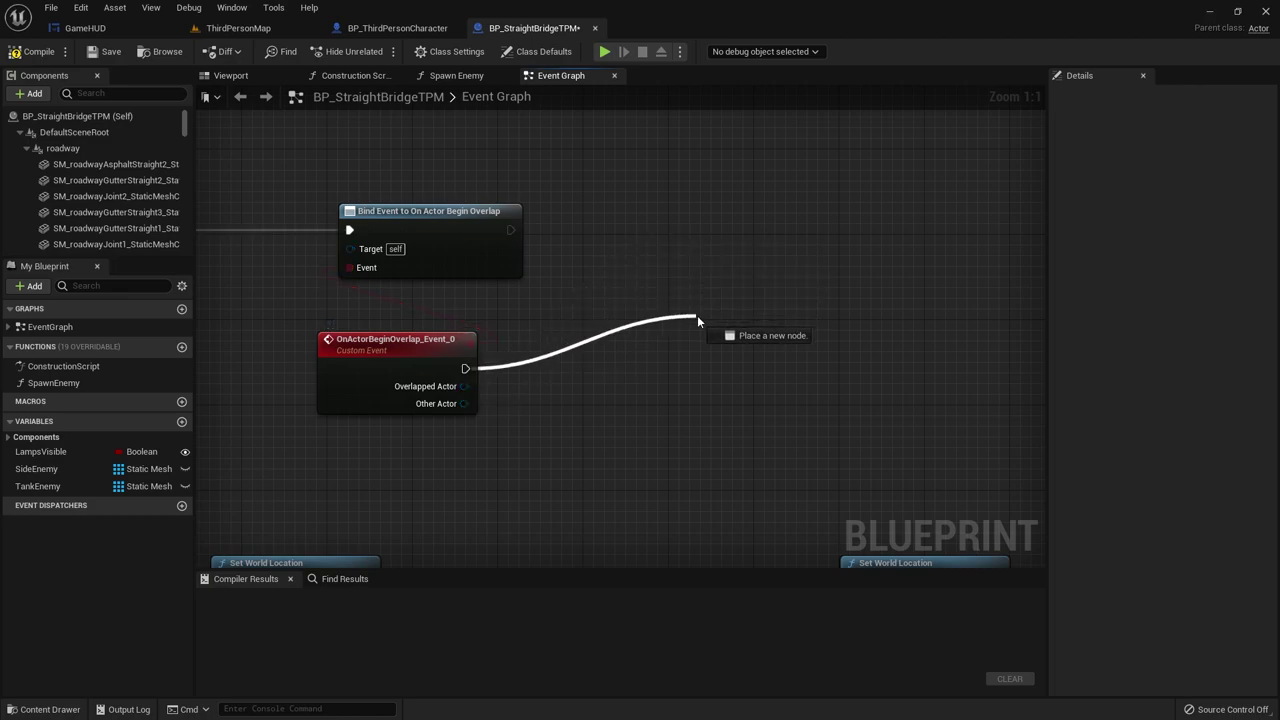
# Step: Add an Apply Damage node after OnActorBeginOverlap_Event_0 and wire Other Actor into Damaged Actor
pyautogui.moveTo(697, 319); pyautogui.dragTo(697, 319)
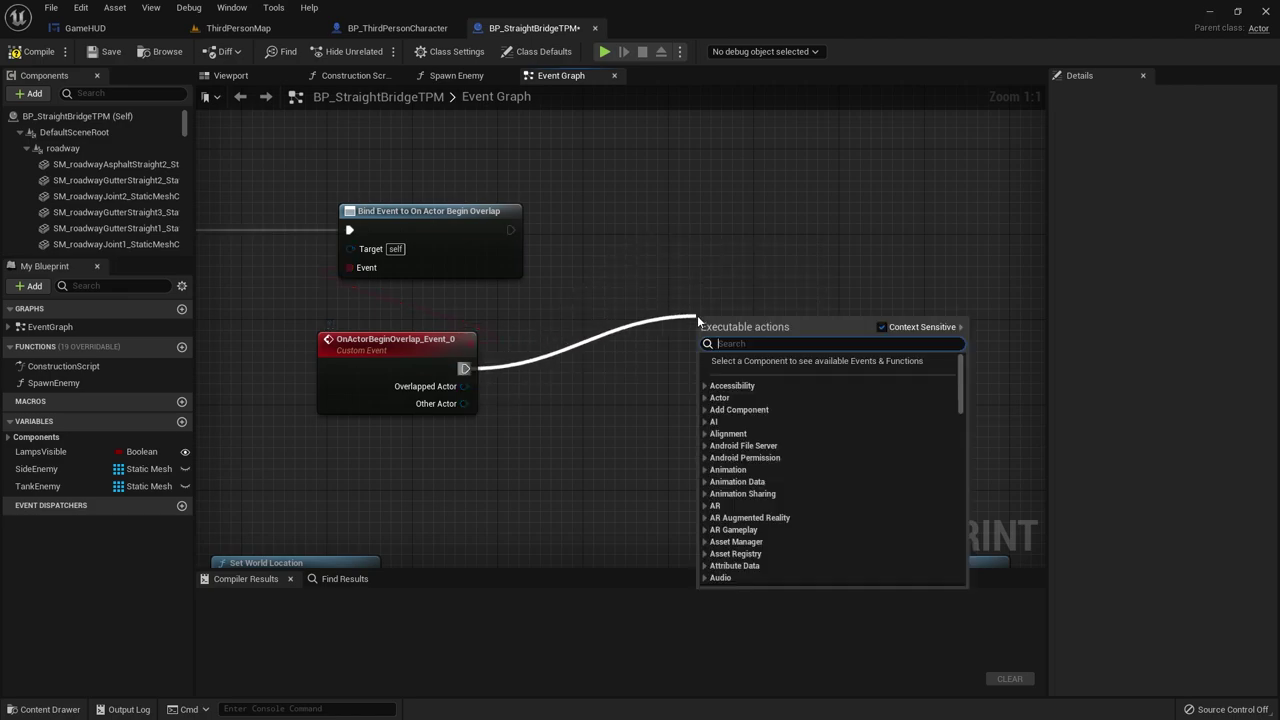
pyautogui.write('apply dama')
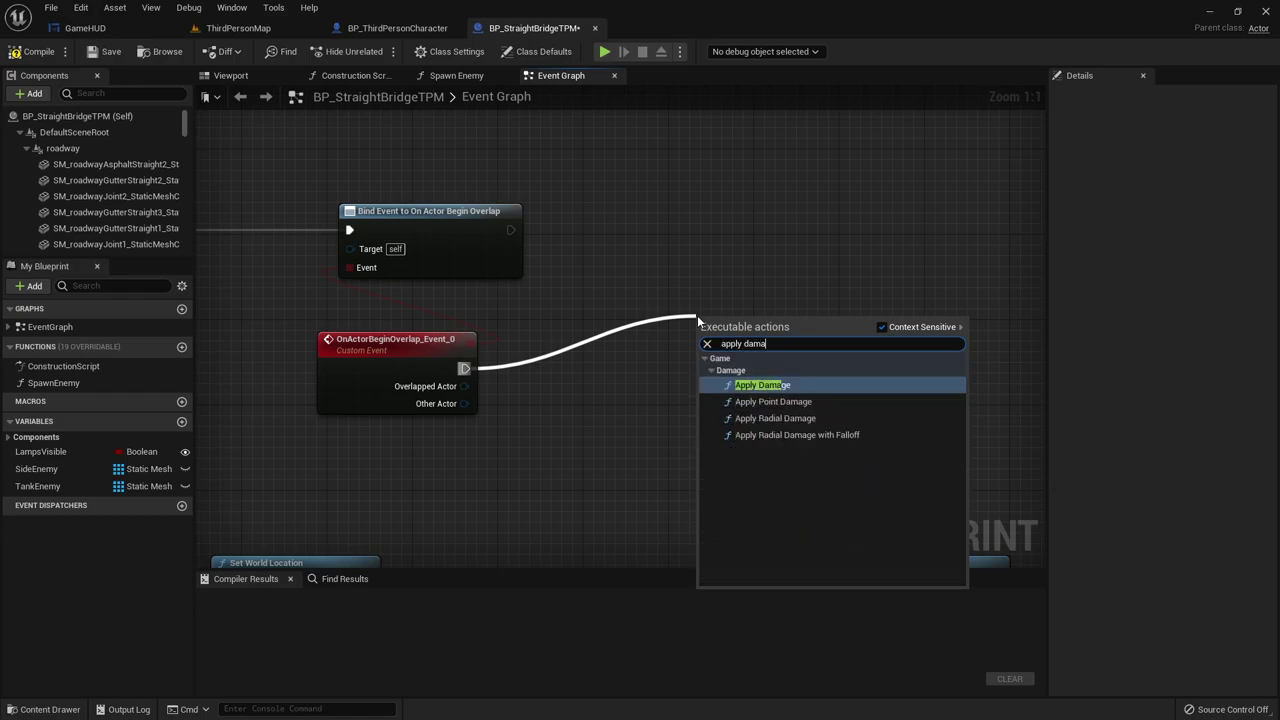
pyautogui.click(785, 388)
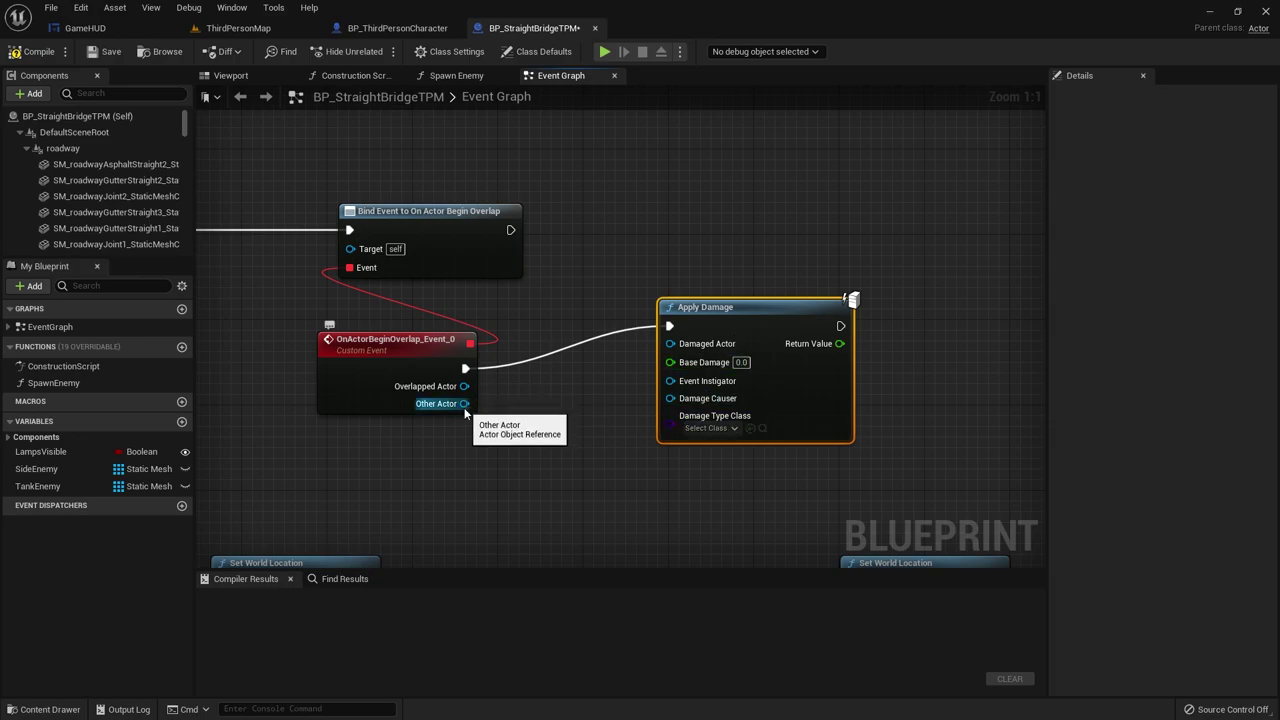
pyautogui.moveTo(464, 403); pyautogui.dragTo(670, 343)
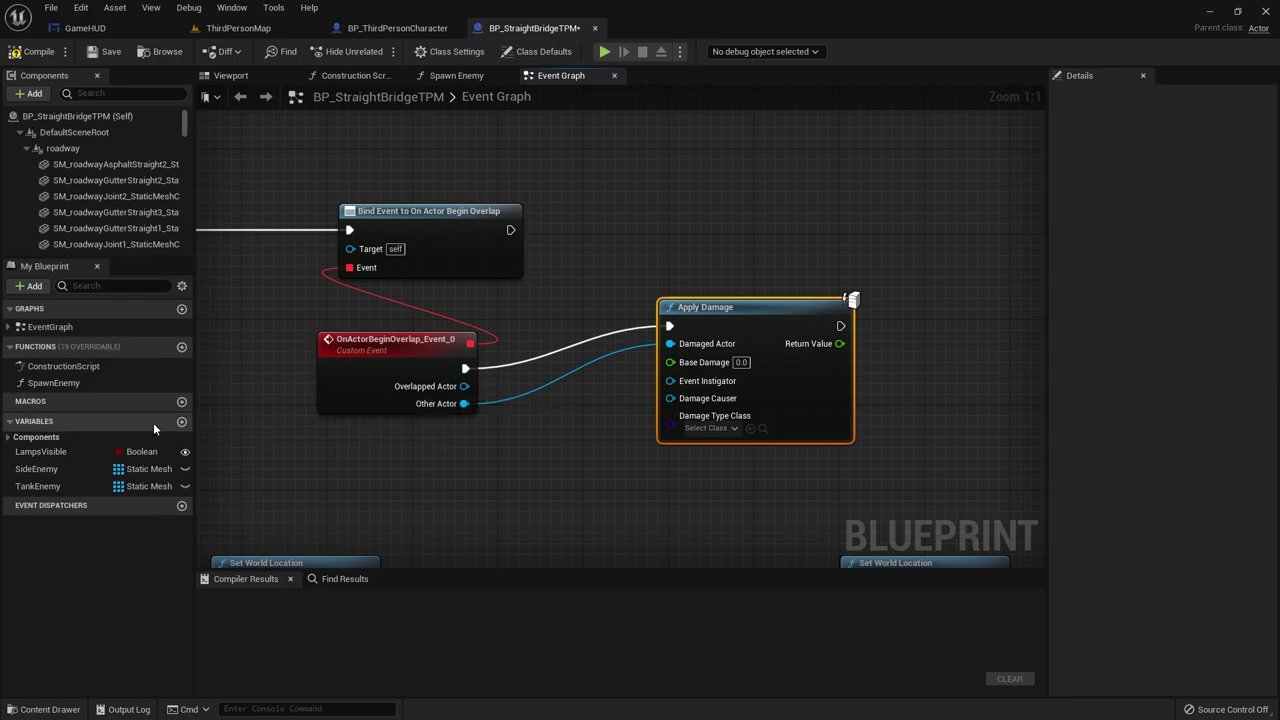
# Step: Create a Float variable named Damage with default value 1.0
pyautogui.click(181, 421)
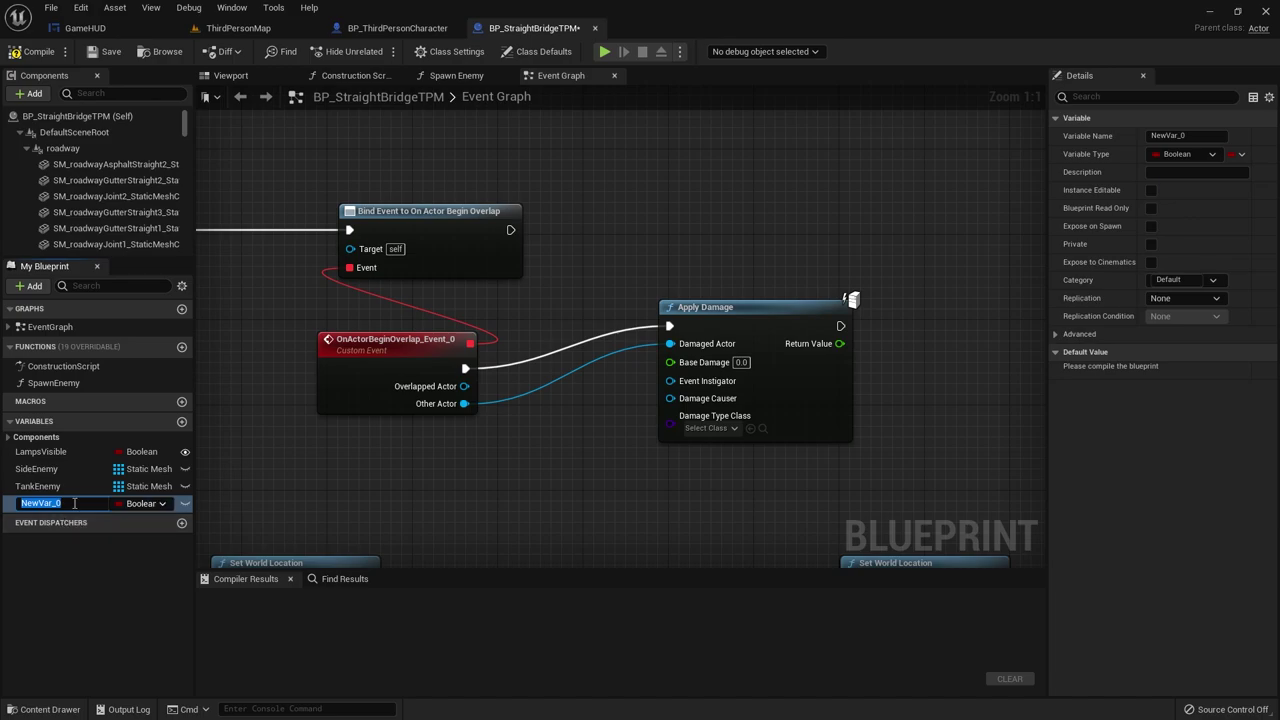
pyautogui.write('Damage')
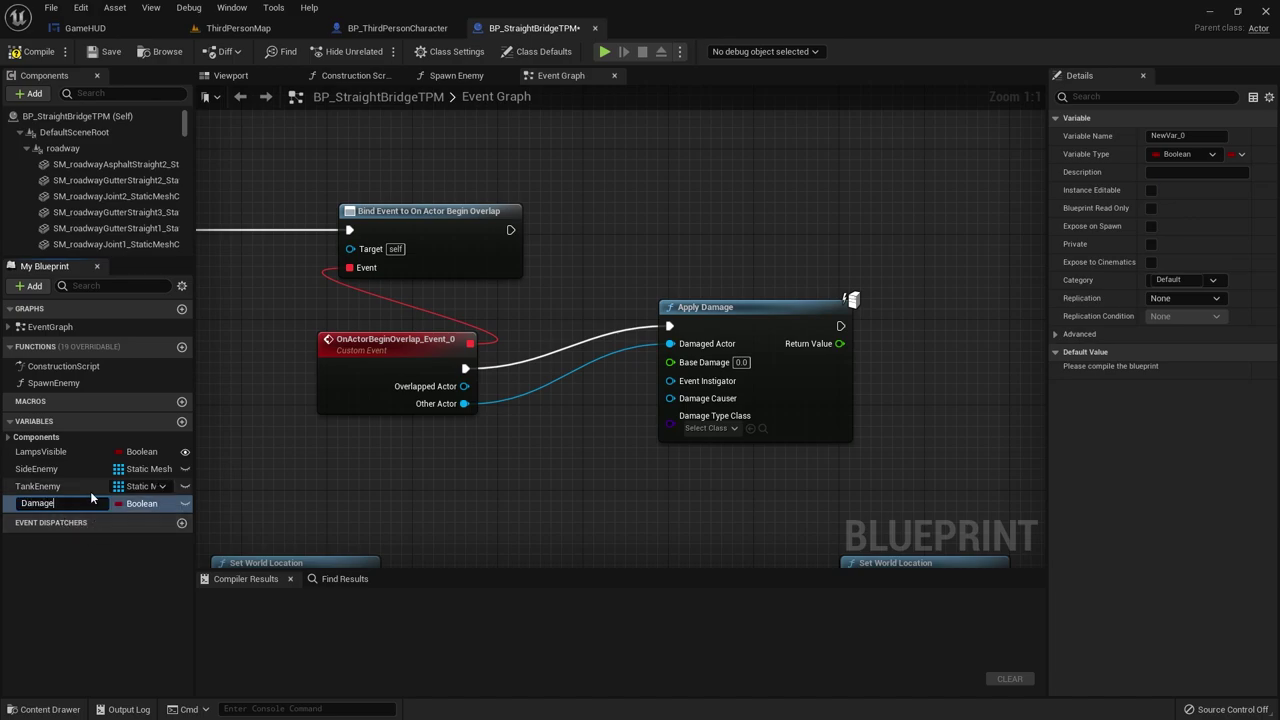
pyautogui.press('Return')
pyautogui.click(140, 503)
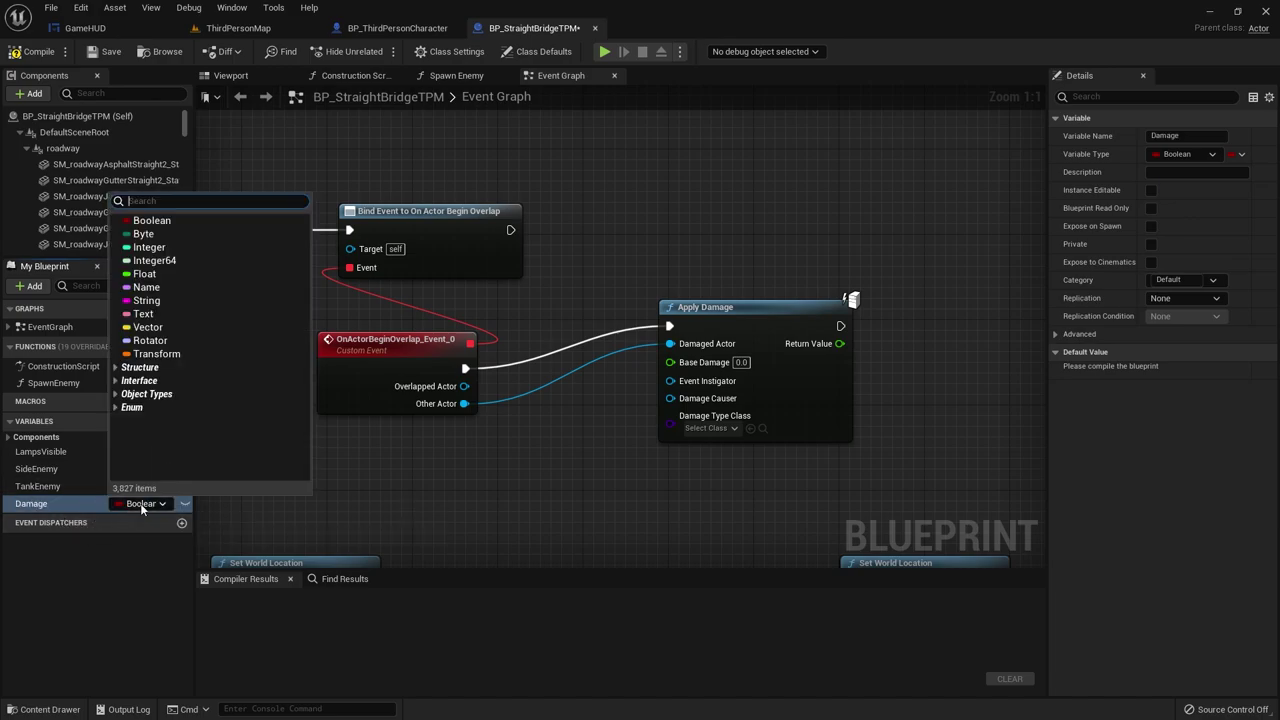
pyautogui.click(185, 274)
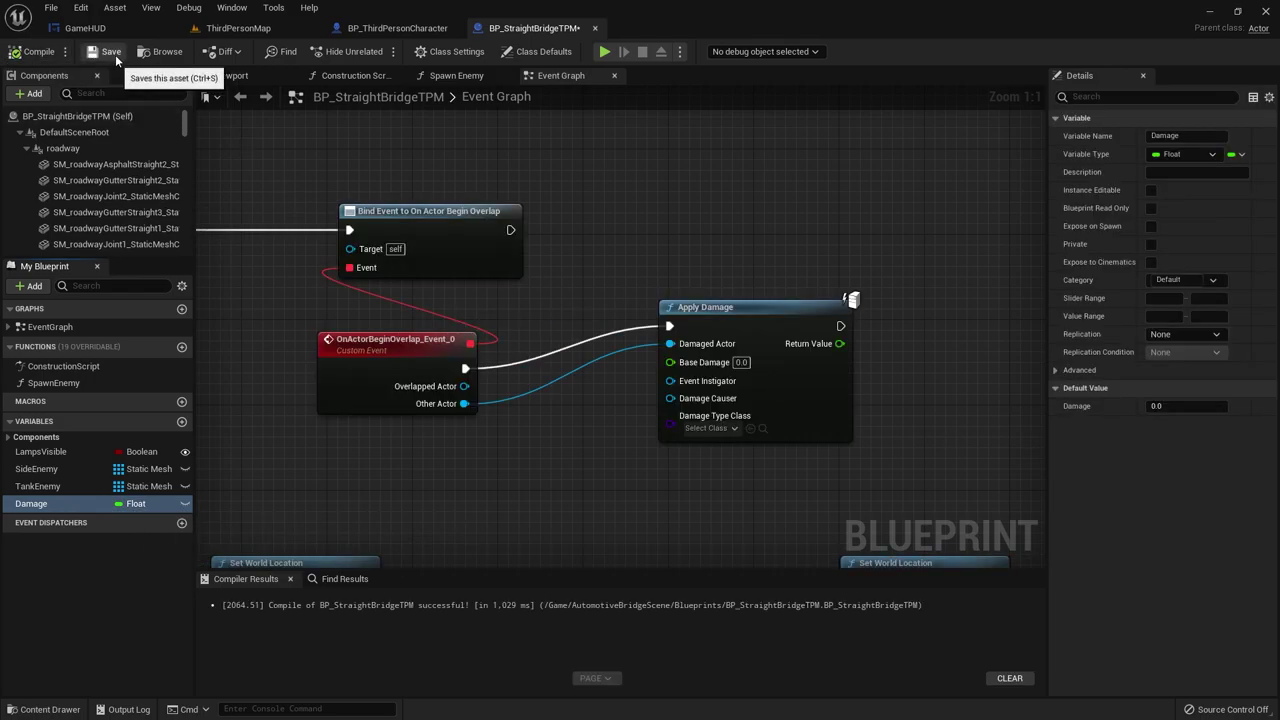
pyautogui.click(1187, 405)
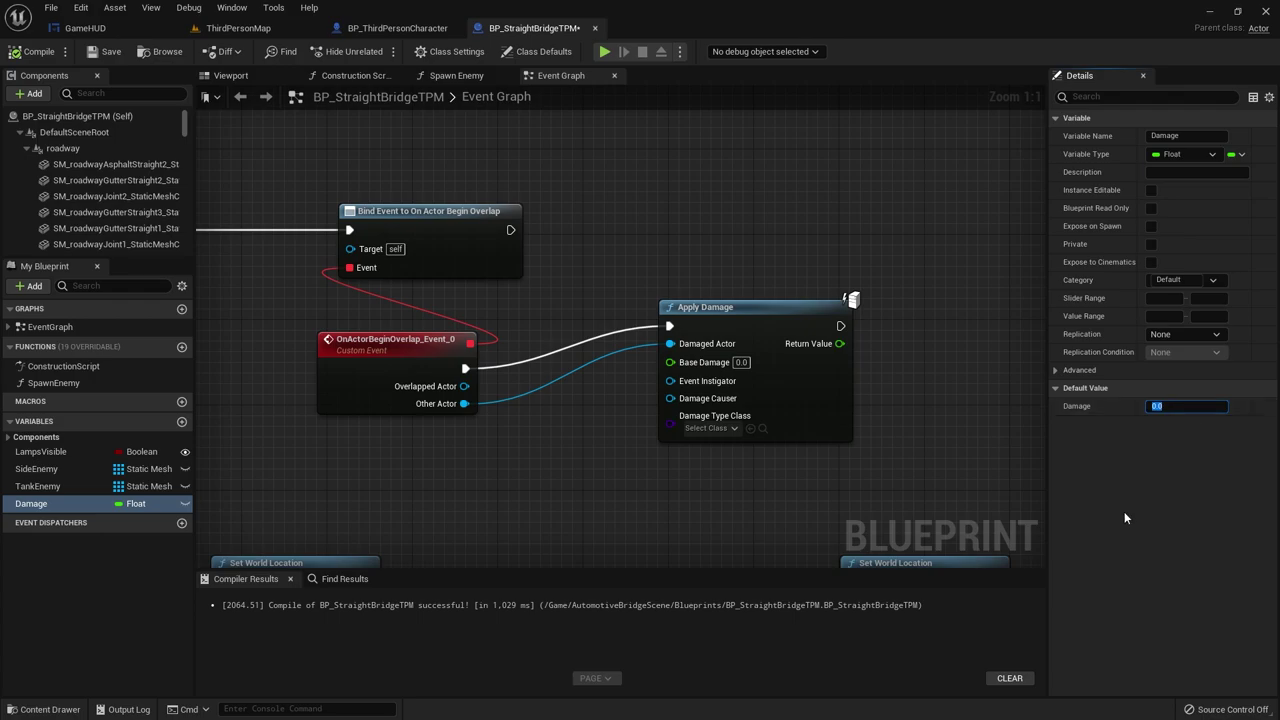
pyautogui.write('1')
pyautogui.press('Return')
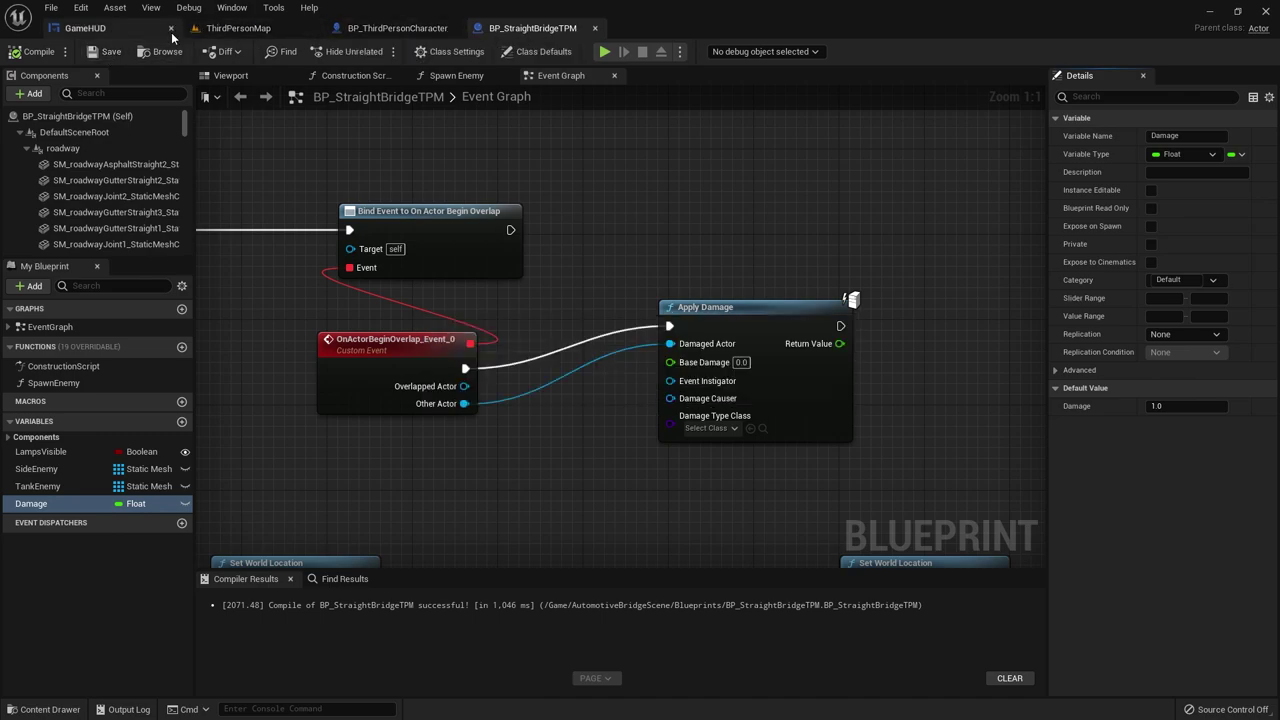
# Step: Plug a Damage getter into Apply Damage's Base Damage and tidy the node layout
pyautogui.moveTo(118, 503); pyautogui.dragTo(655, 400)
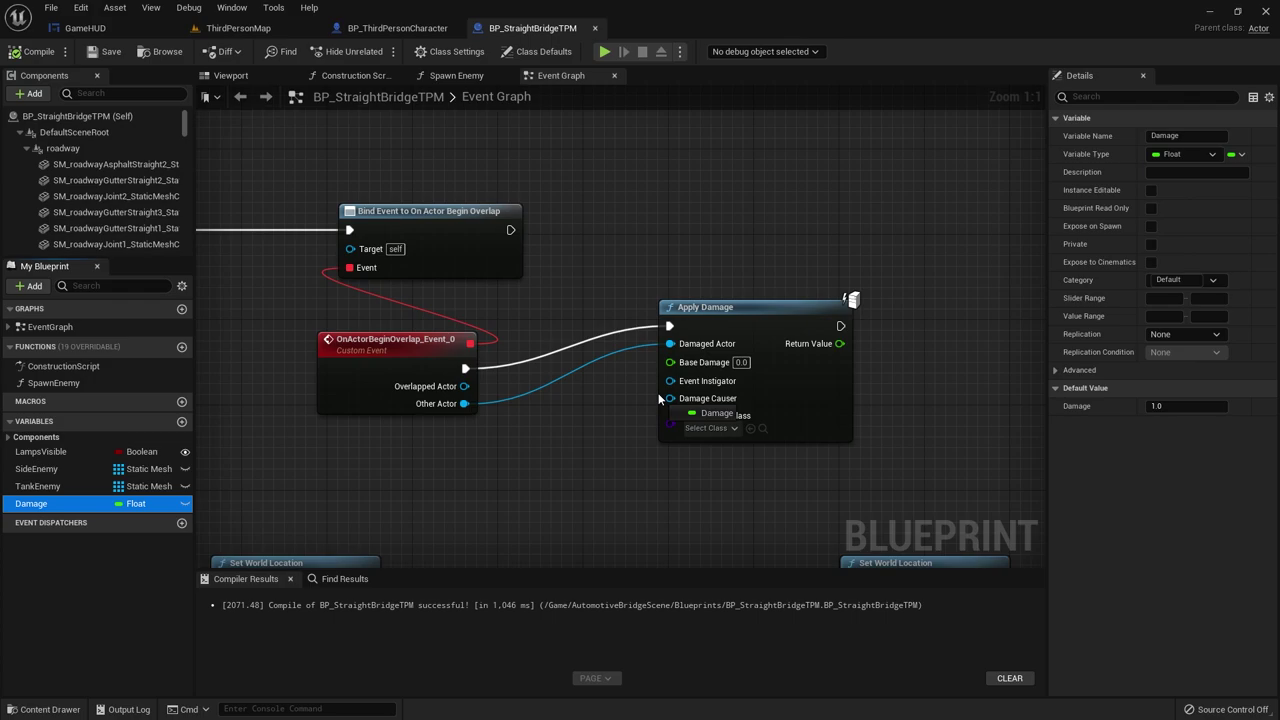
pyautogui.moveTo(676, 376); pyautogui.dragTo(672, 363)
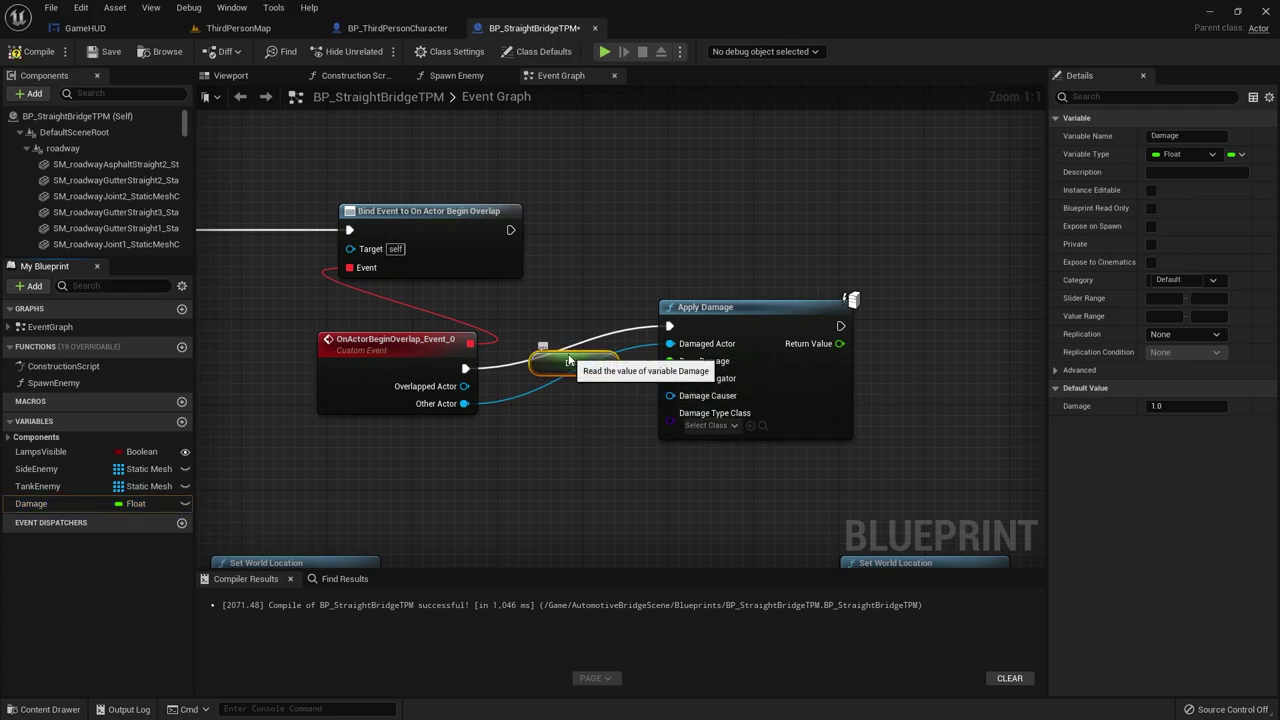
pyautogui.moveTo(586, 374); pyautogui.dragTo(586, 449)
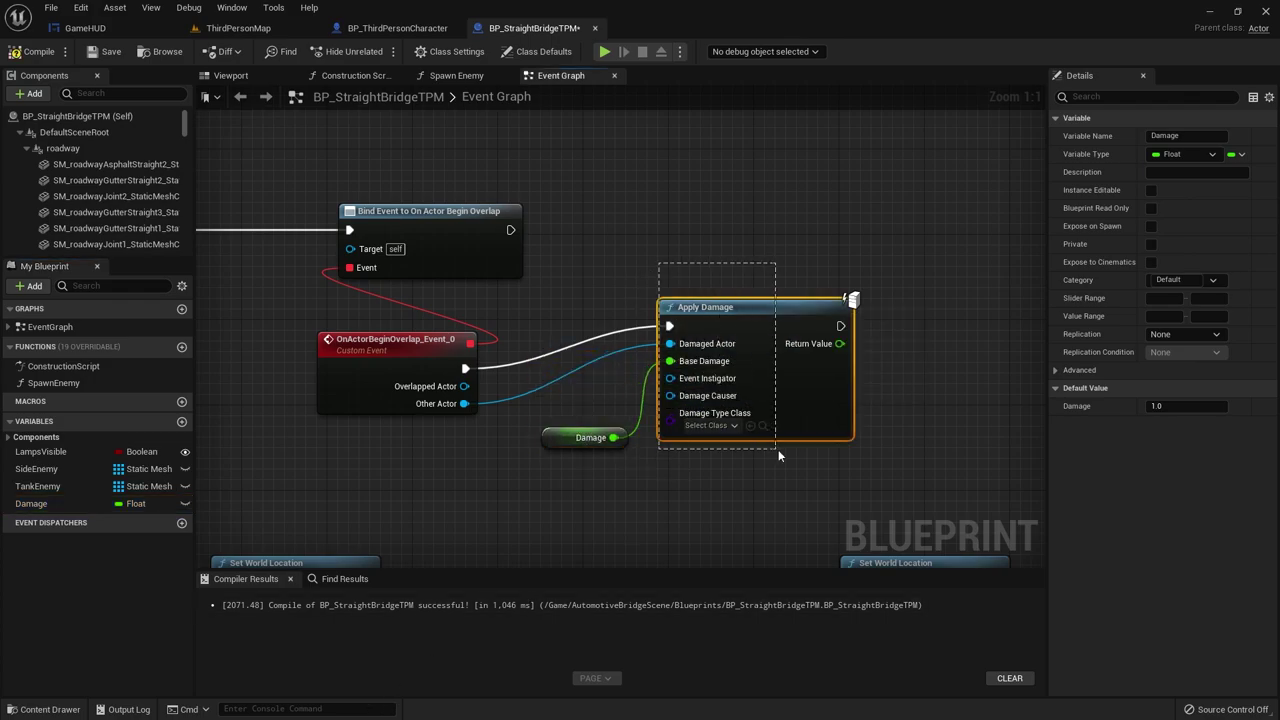
pyautogui.moveTo(765, 325); pyautogui.dragTo(775, 368)
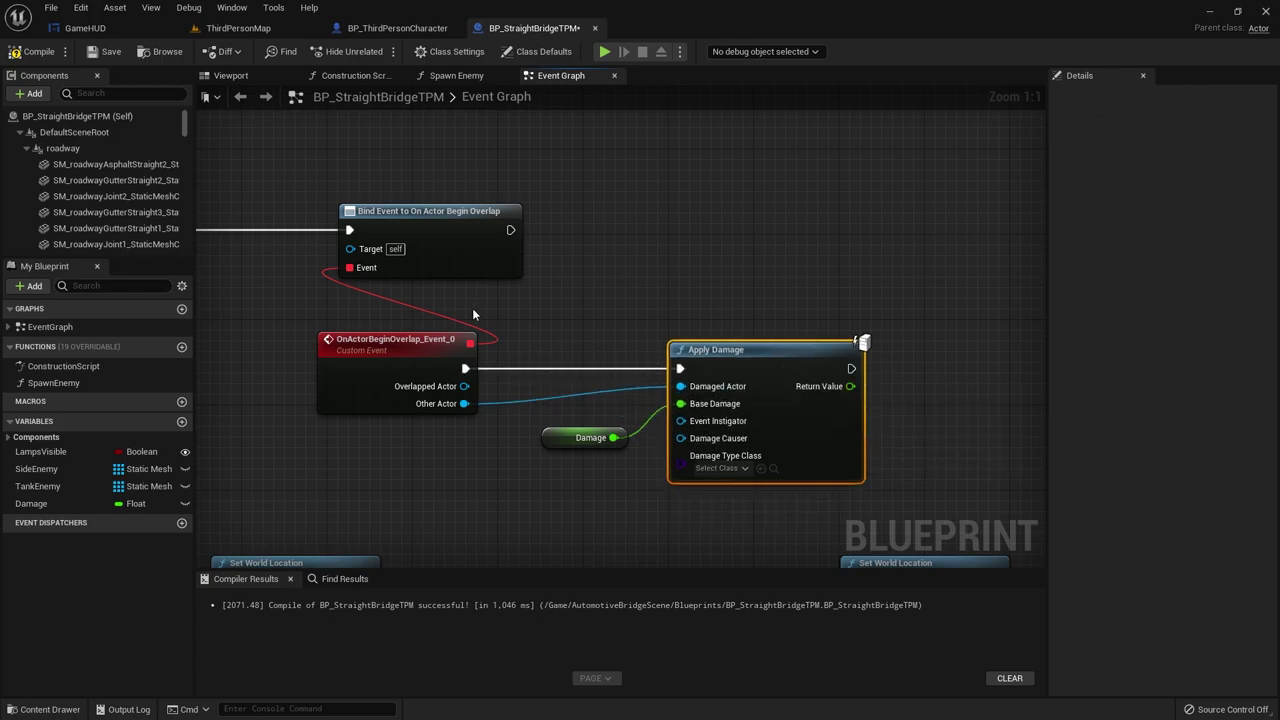
pyautogui.moveTo(336, 354); pyautogui.dragTo(527, 336, button='right')
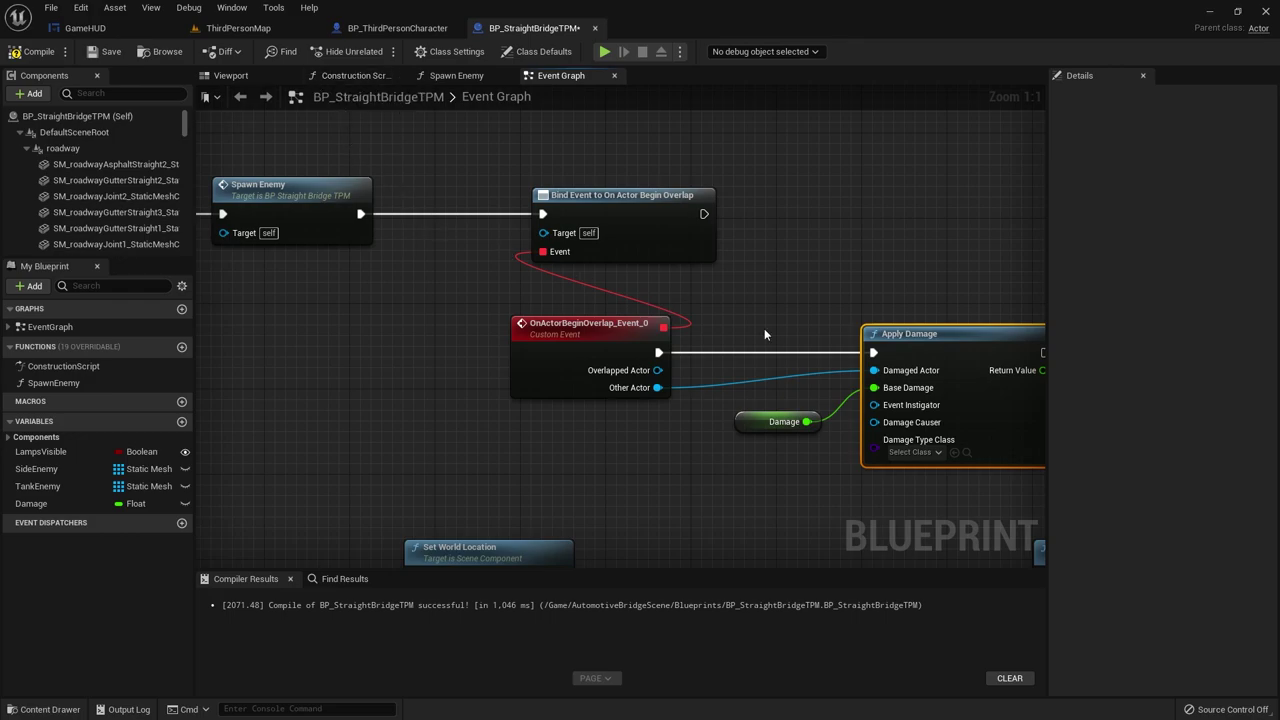
# Step: Verify the Damage default, then switch through BP_ThirdPersonCharacter to the ThirdPersonMap level
pyautogui.click(775, 421)
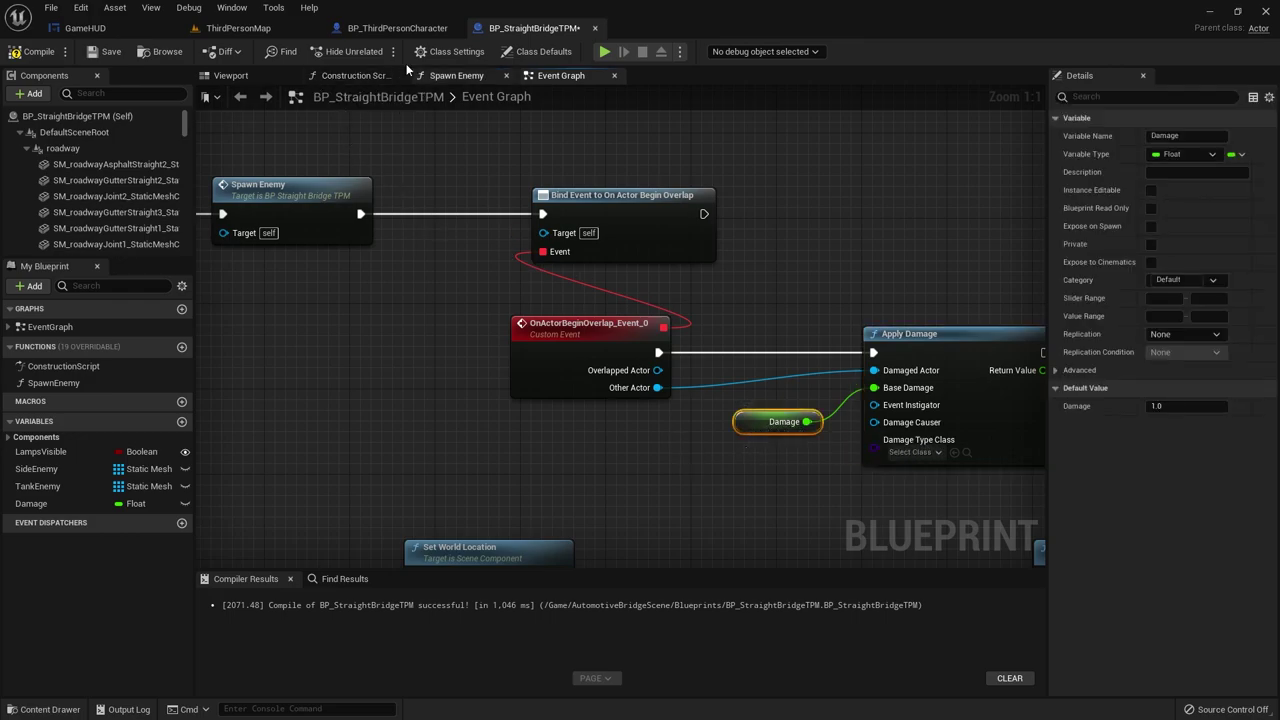
pyautogui.click(397, 28)
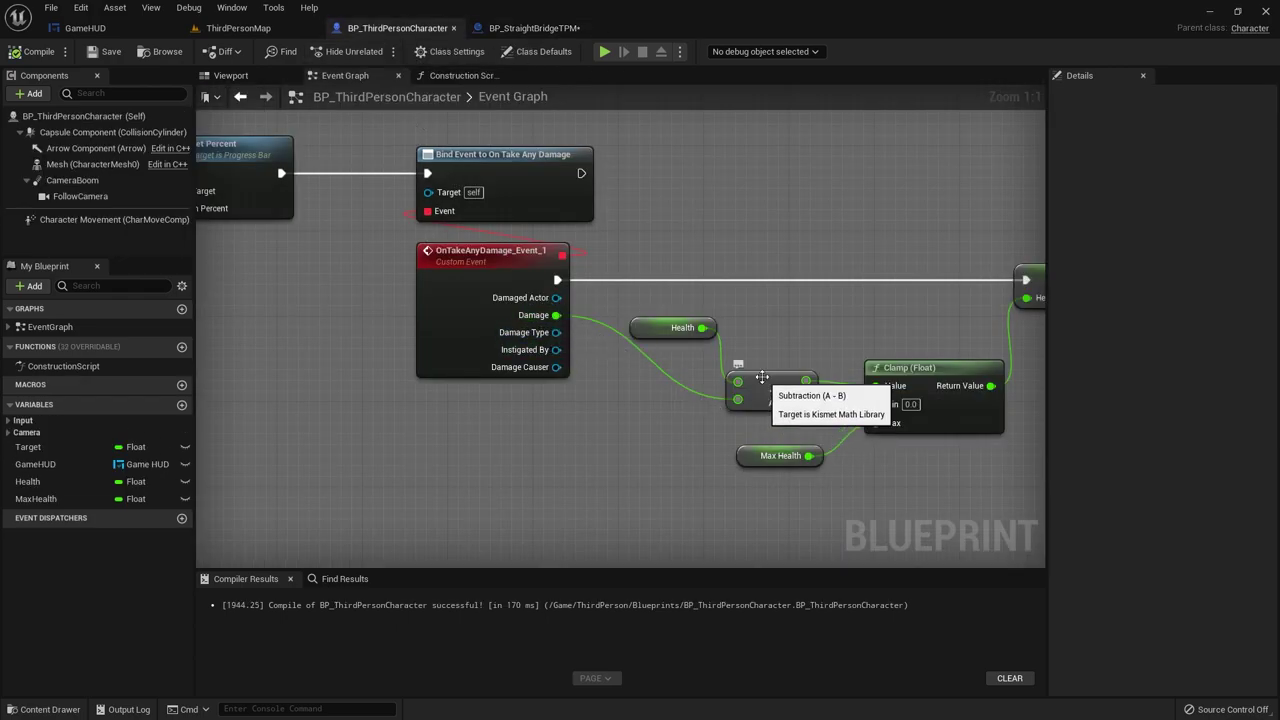
pyautogui.click(238, 28)
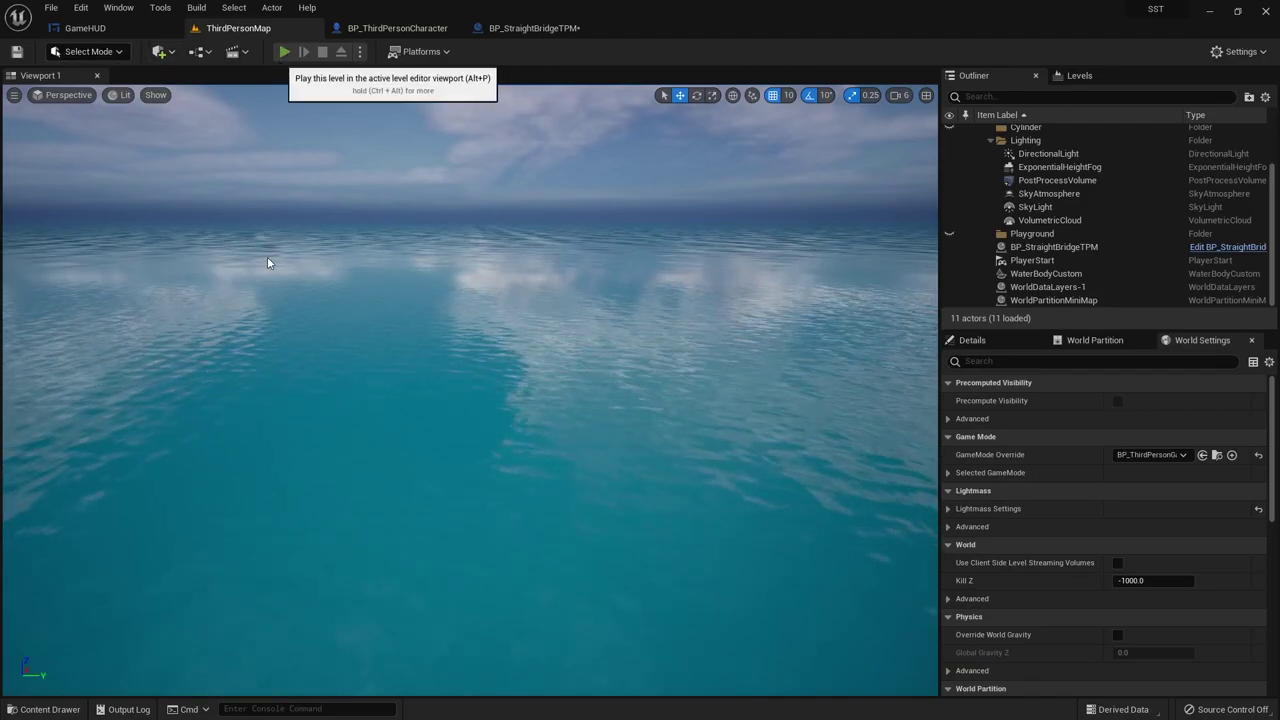
# Step: Play-test by running along the bridge into vehicles until health empties, then return to BP_ThirdPersonCharacter
pyautogui.hotkey('alt', 'p')
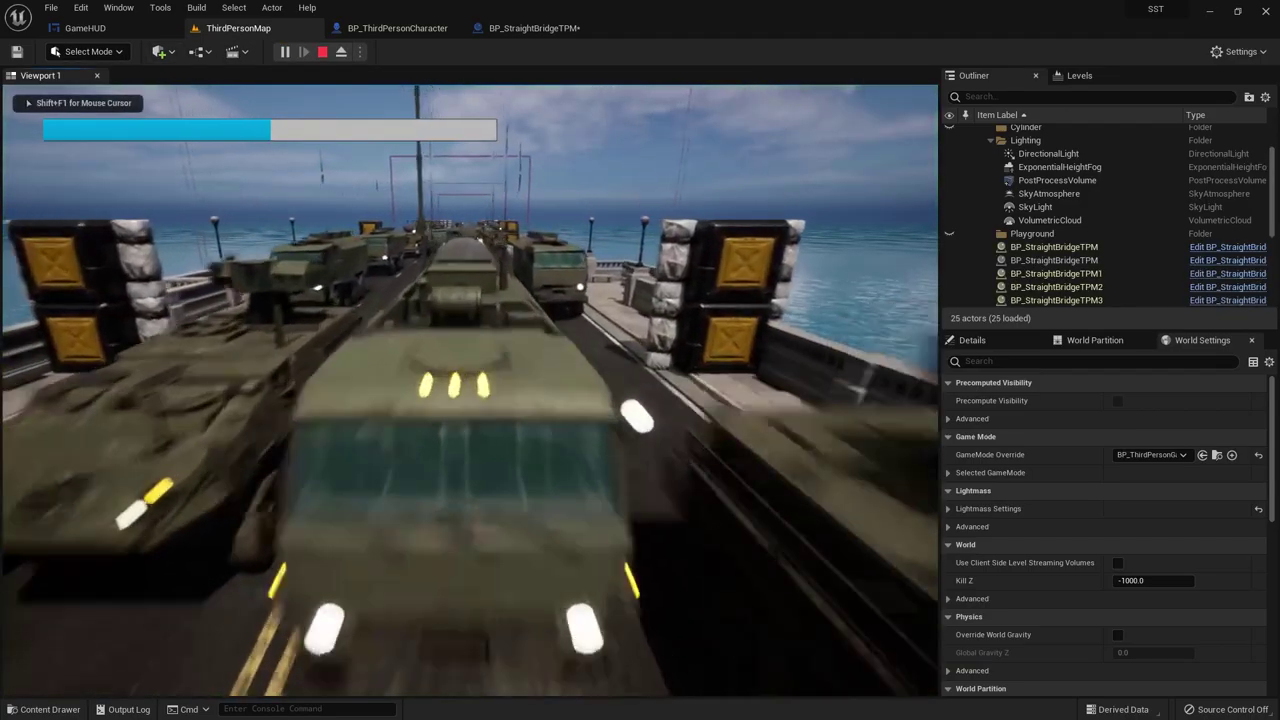
pyautogui.press('w')
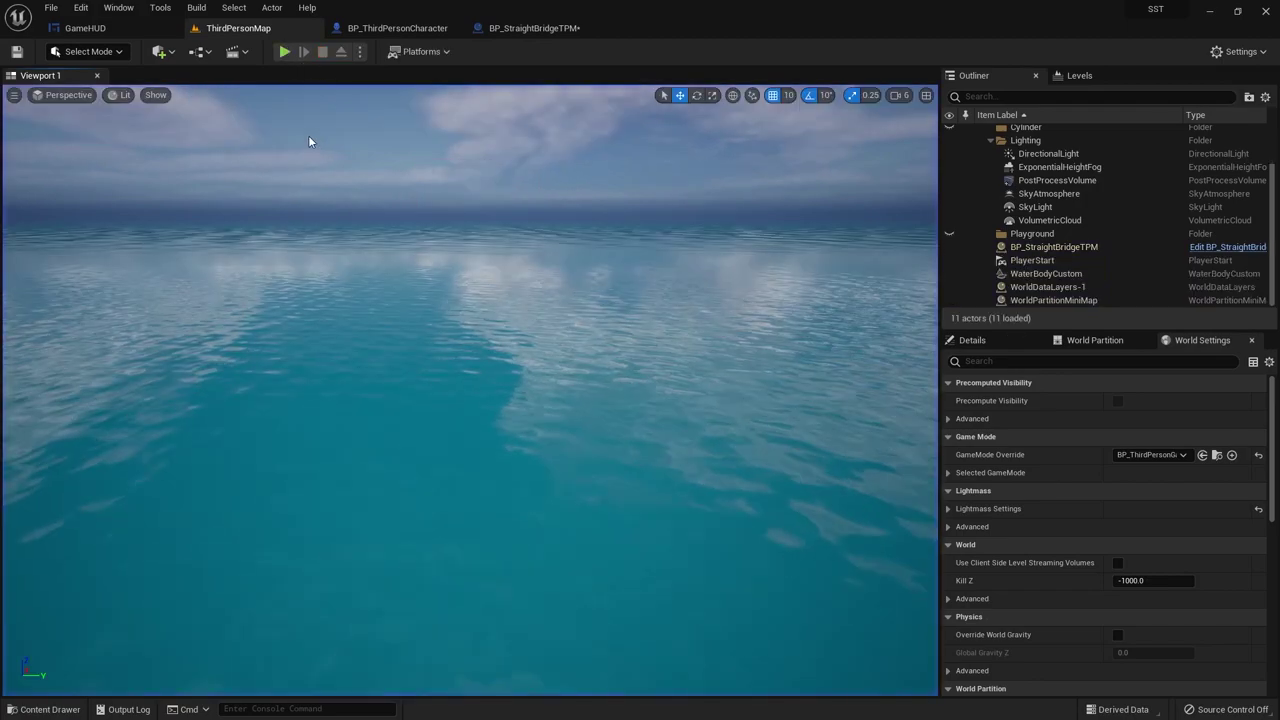
pyautogui.click(538, 366)
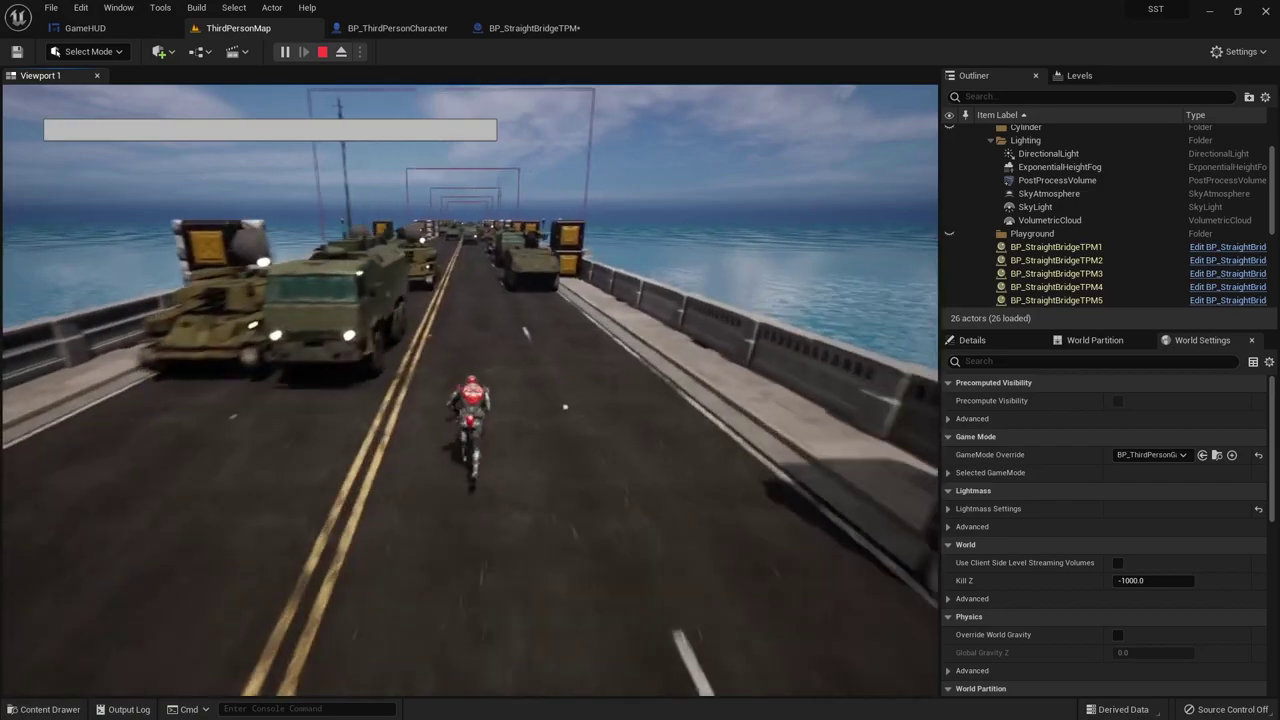
pyautogui.press('Escape')
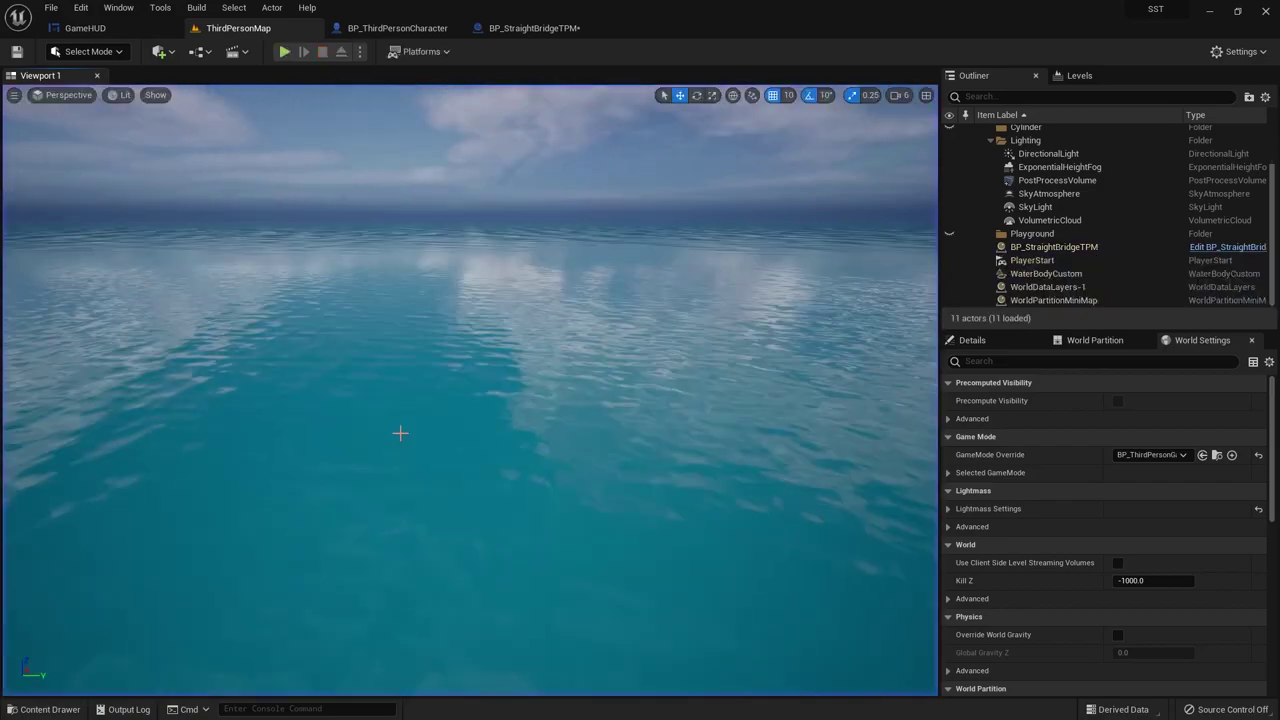
pyautogui.click(397, 28)
pyautogui.moveTo(830, 397); pyautogui.dragTo(361, 319, button='right')
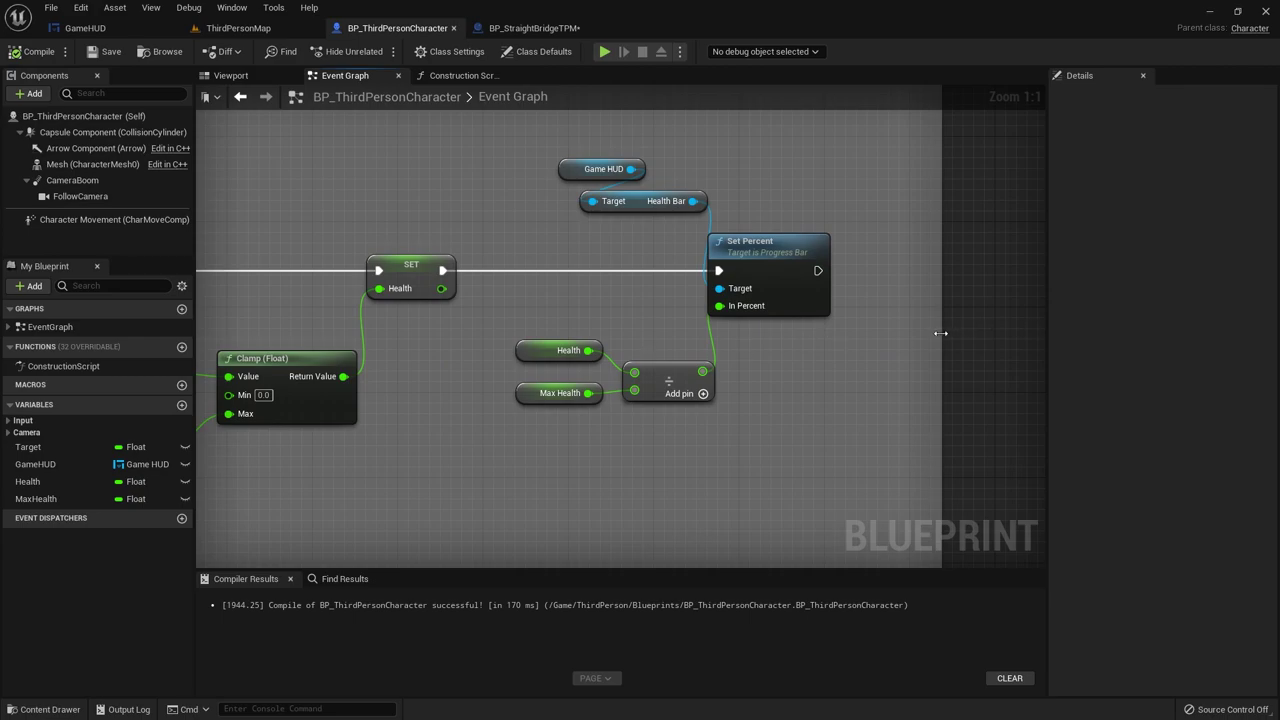
pyautogui.moveTo(926, 366); pyautogui.dragTo(476, 368, button='right')
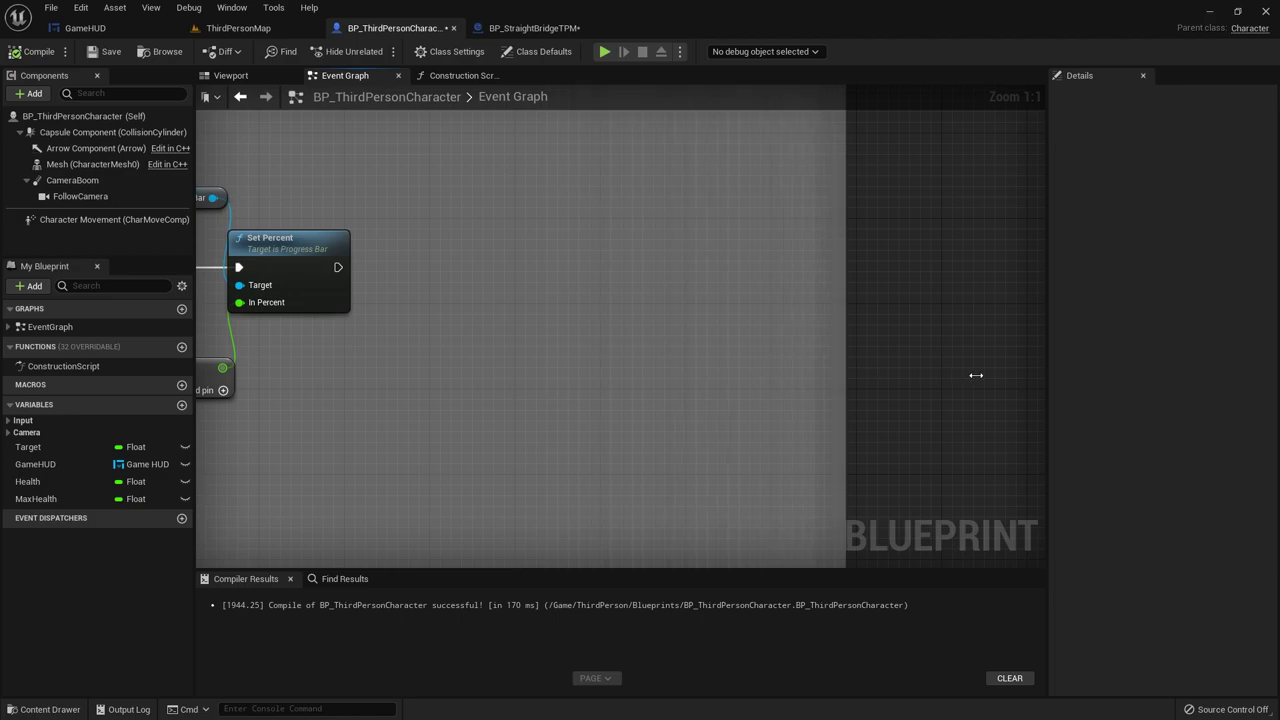
pyautogui.moveTo(347, 447); pyautogui.dragTo(749, 423, button='right')
pyautogui.scroll(-3, 514, 434)
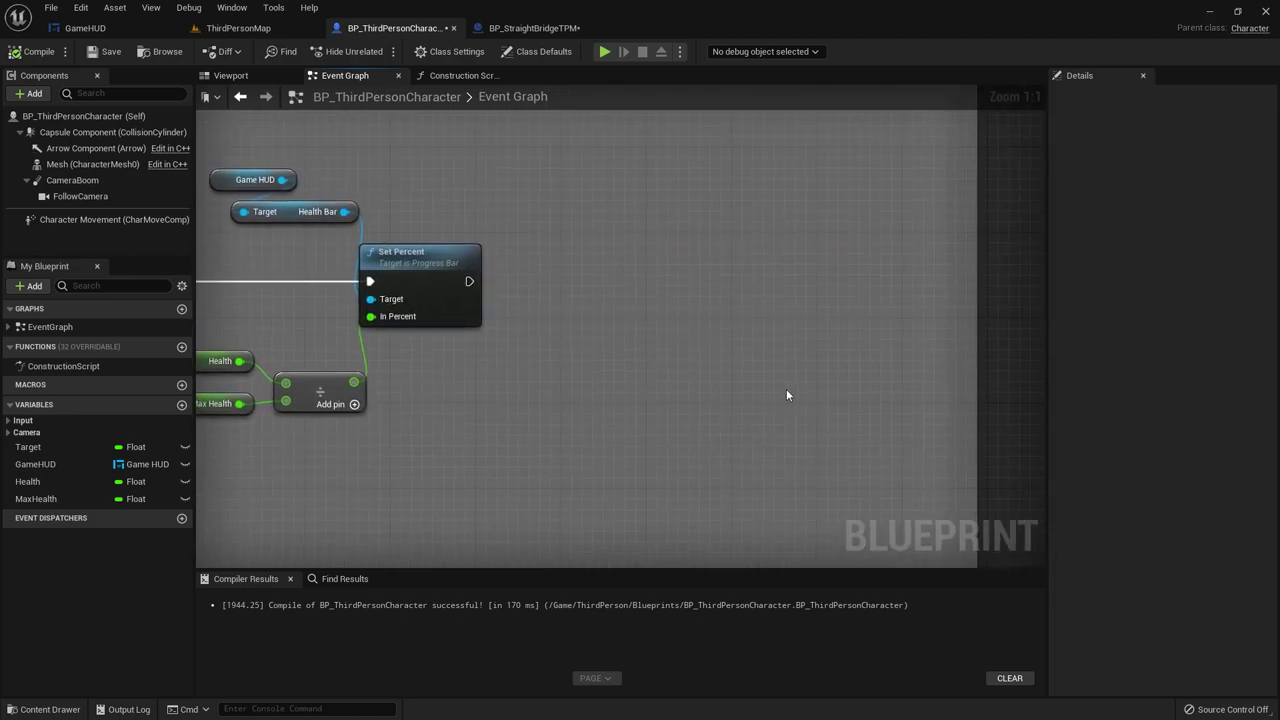
pyautogui.scroll(-2, 922, 376)
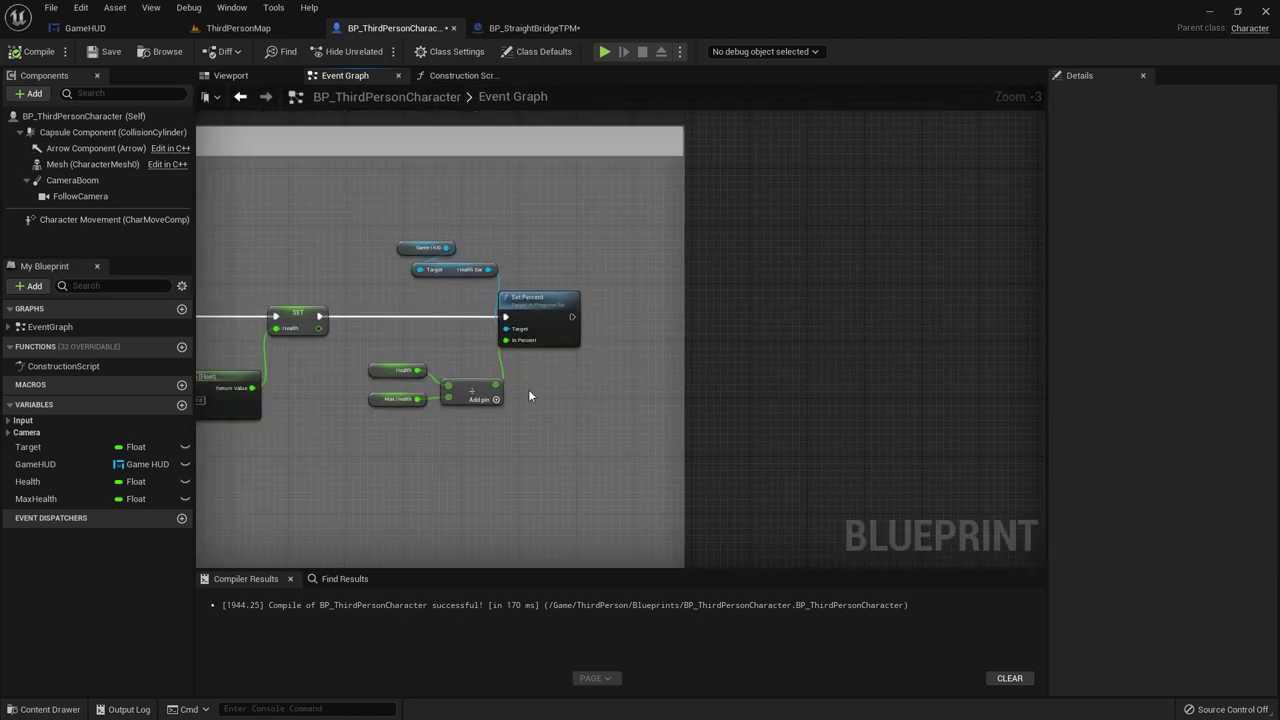
pyautogui.moveTo(528, 389); pyautogui.dragTo(956, 332, button='right')
pyautogui.moveTo(607, 413); pyautogui.dragTo(644, 426, button='right')
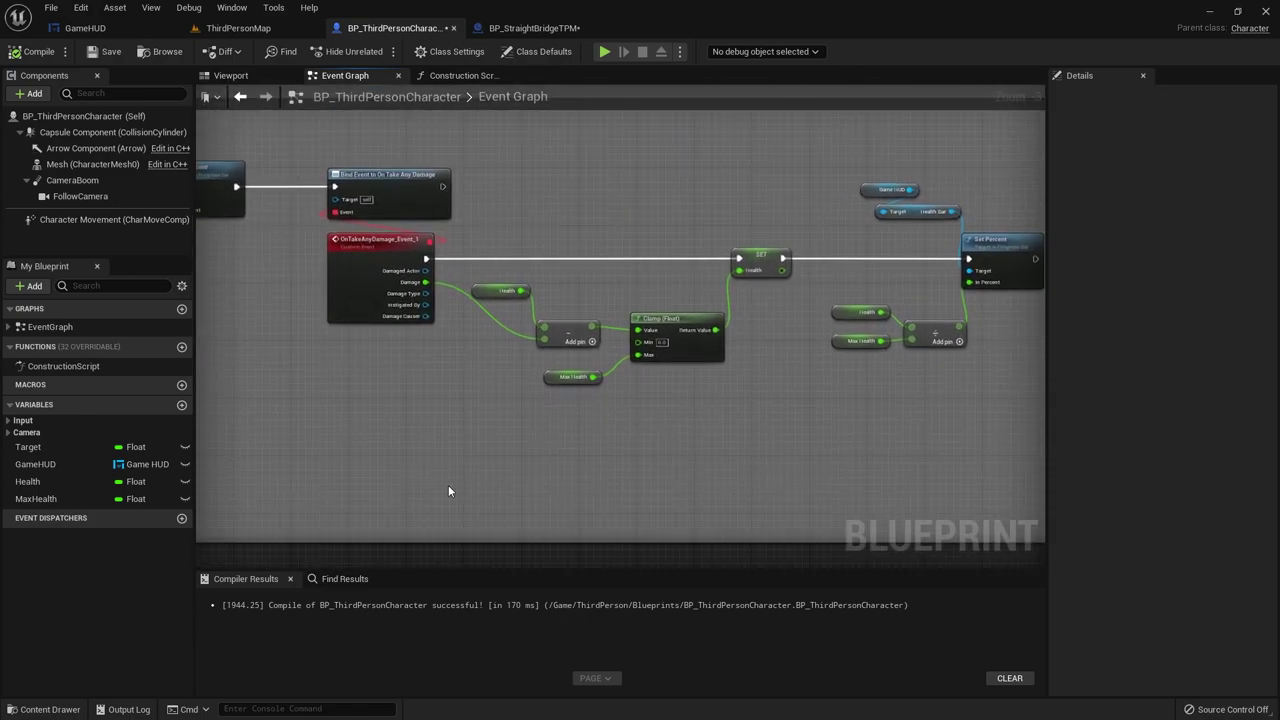
pyautogui.scroll(2, 448, 489)
pyautogui.scroll(1, 394, 494)
pyautogui.moveTo(466, 434)
pyautogui.mouseDown(button='right')
pyautogui.moveTo(601, 375)
pyautogui.moveTo(657, 421)
pyautogui.mouseUp(button='right')
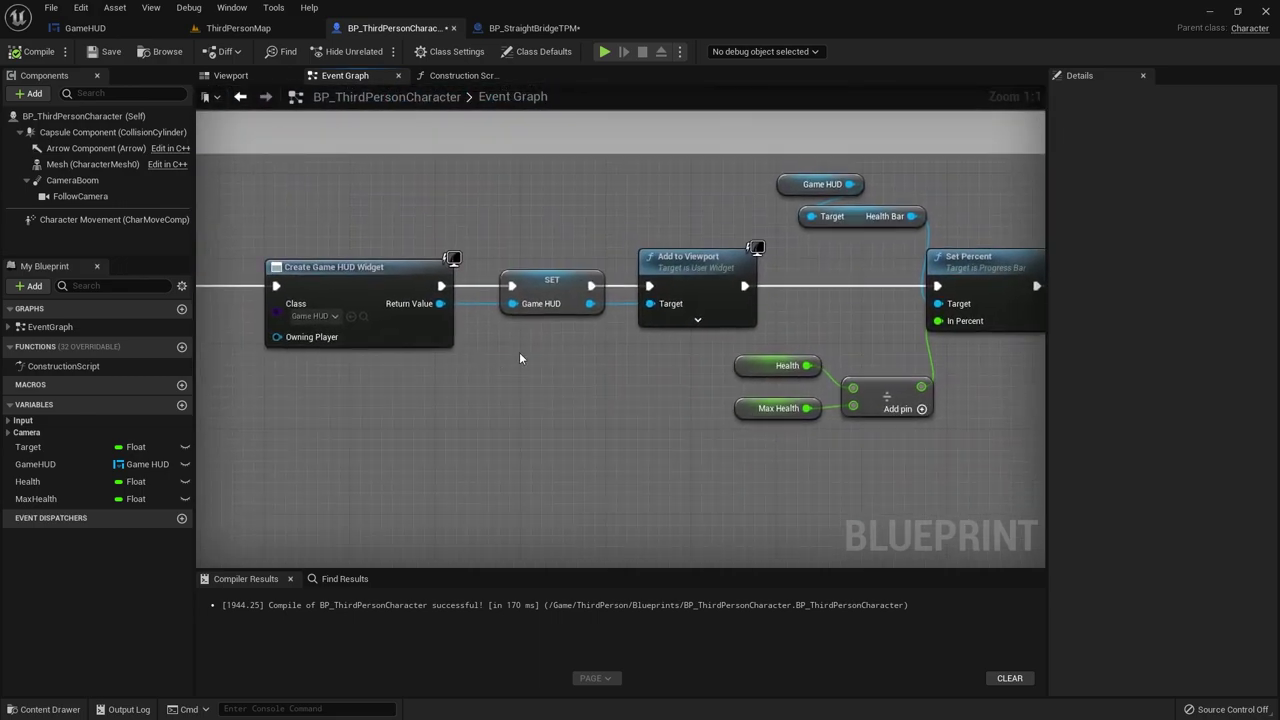
pyautogui.moveTo(421, 352)
pyautogui.mouseDown(button='right')
pyautogui.moveTo(666, 434)
pyautogui.moveTo(334, 322)
pyautogui.mouseUp(button='right')
pyautogui.scroll(-1, 414, 406)
pyautogui.scroll(-2, 608, 429)
pyautogui.scroll(-1, 334, 322)
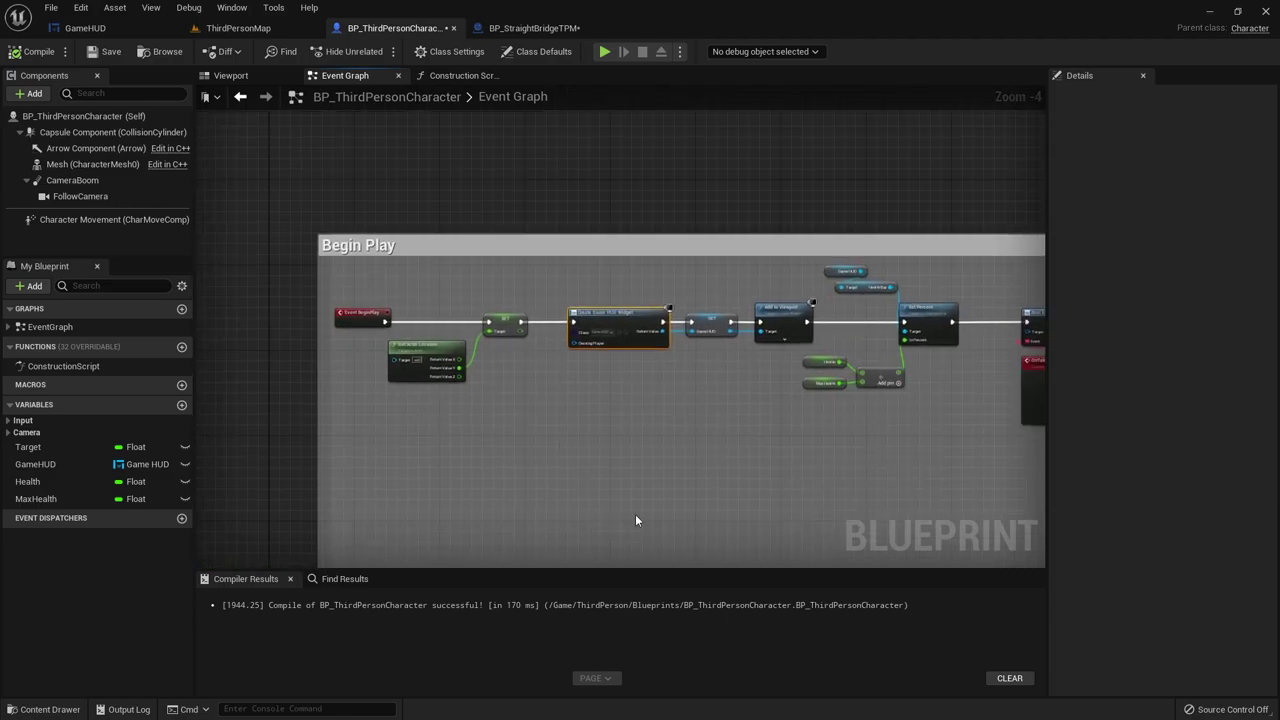
pyautogui.scroll(1, 424, 378)
pyautogui.scroll(3, 424, 378)
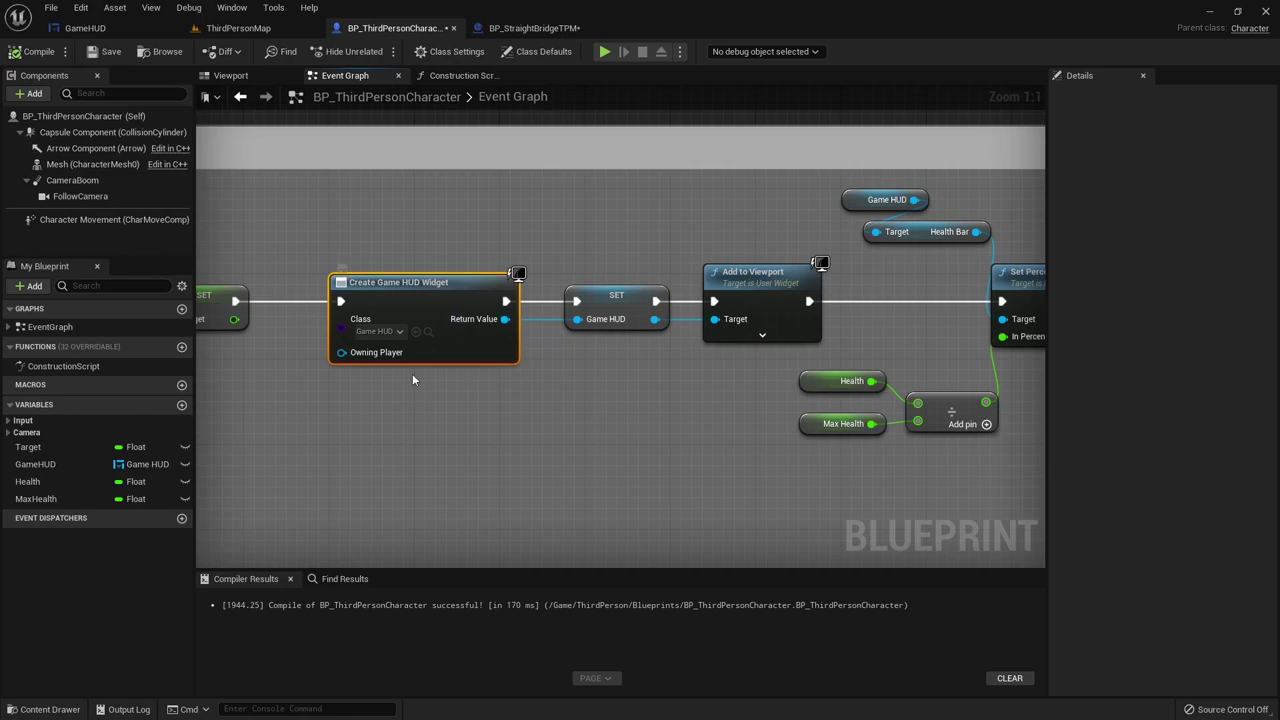
pyautogui.click(380, 324)
pyautogui.click(590, 446)
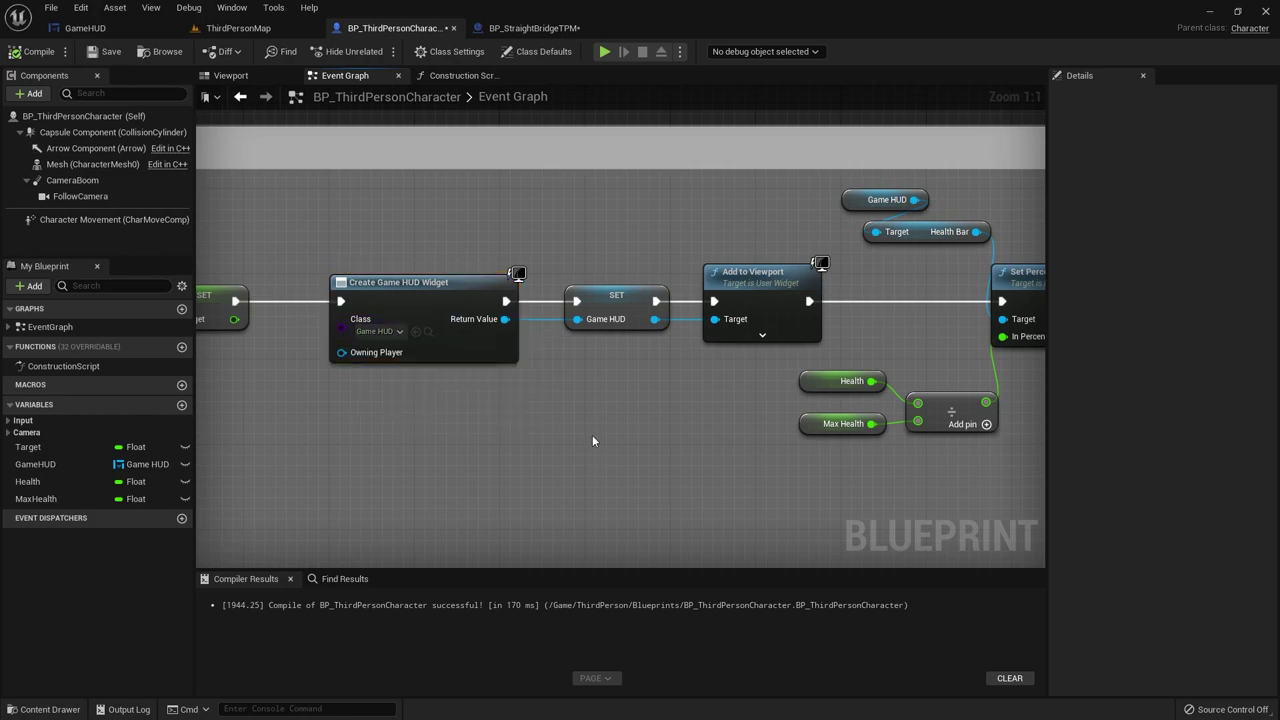
pyautogui.click(604, 296)
pyautogui.moveTo(625, 415); pyautogui.dragTo(280, 386, button='right')
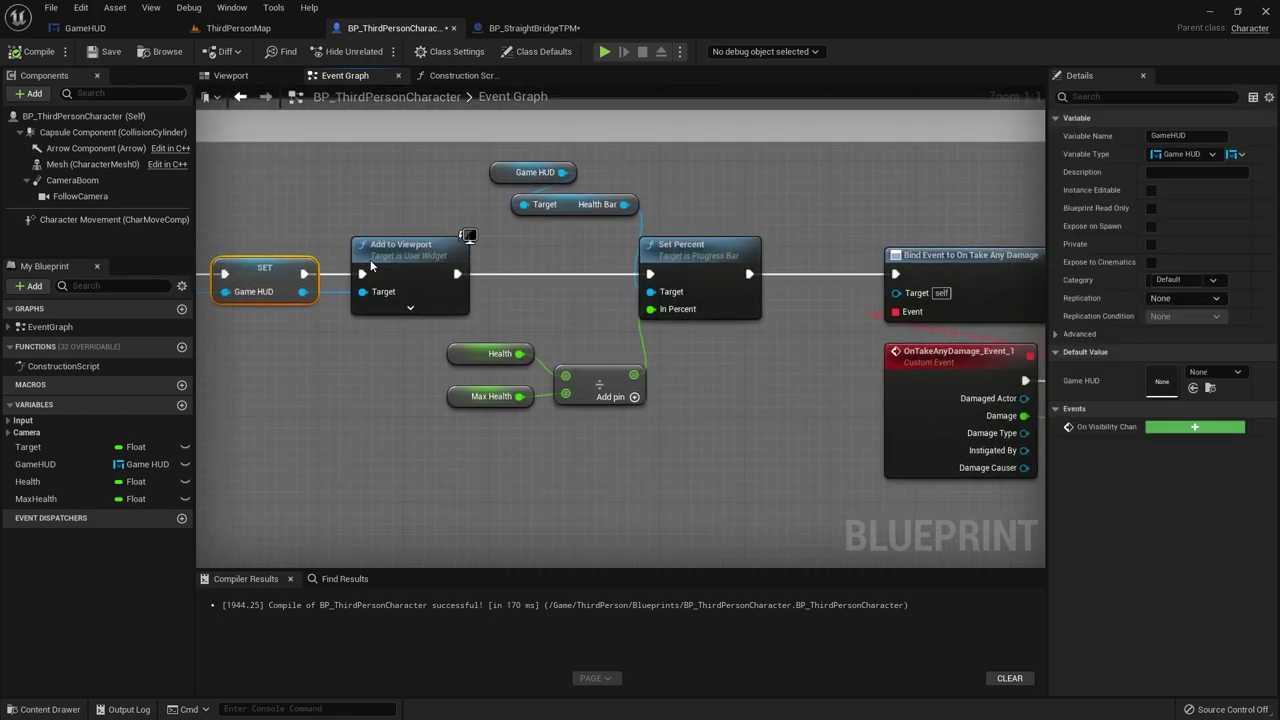
pyautogui.click(400, 250)
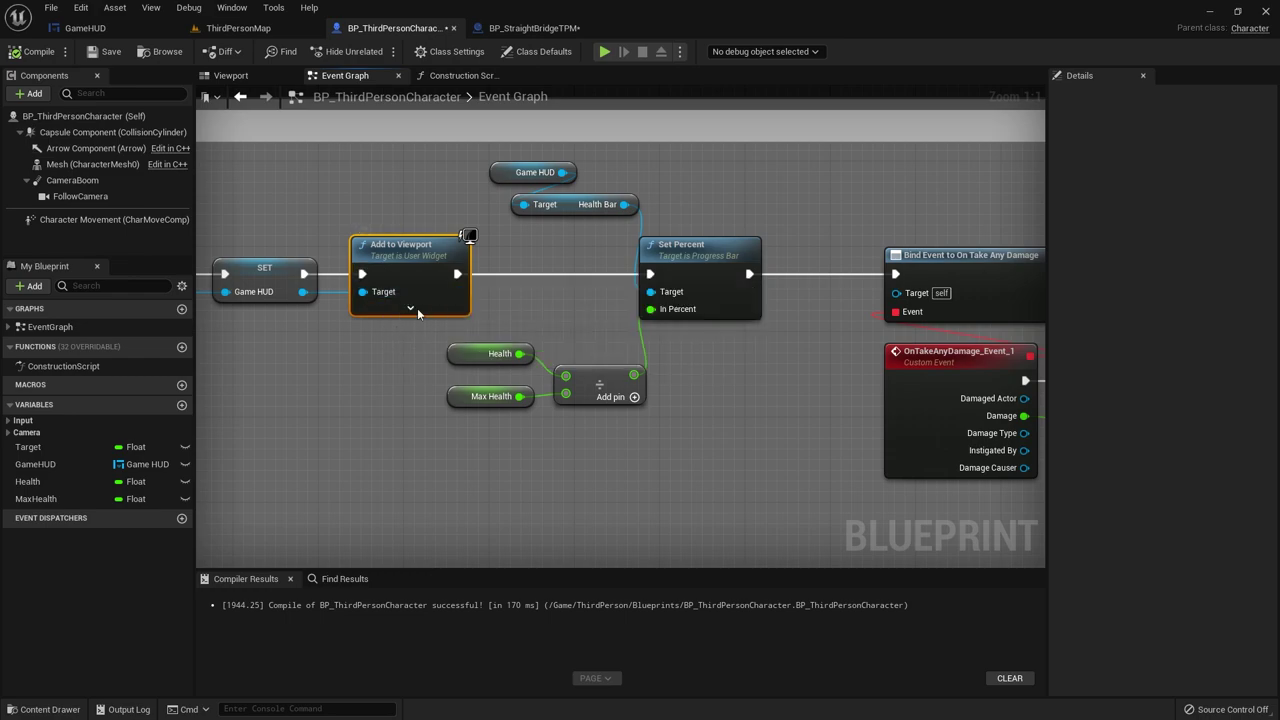
pyautogui.click(645, 297)
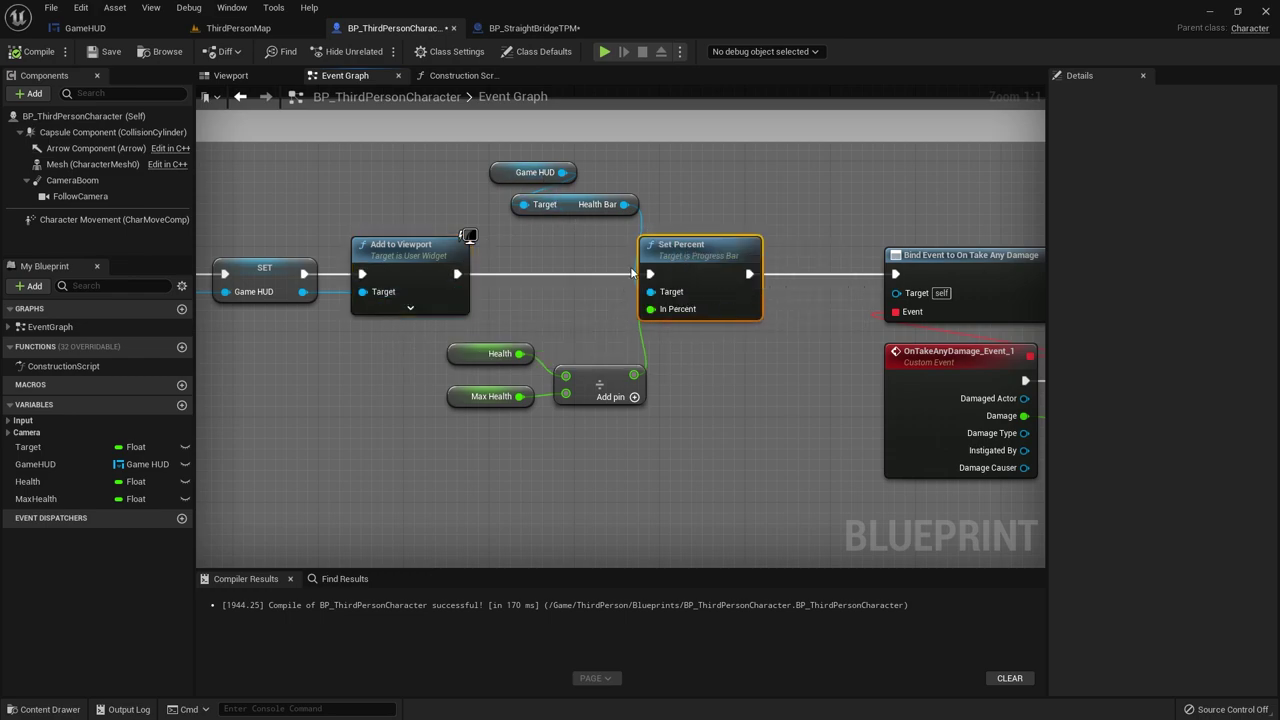
pyautogui.moveTo(467, 358); pyautogui.dragTo(467, 369)
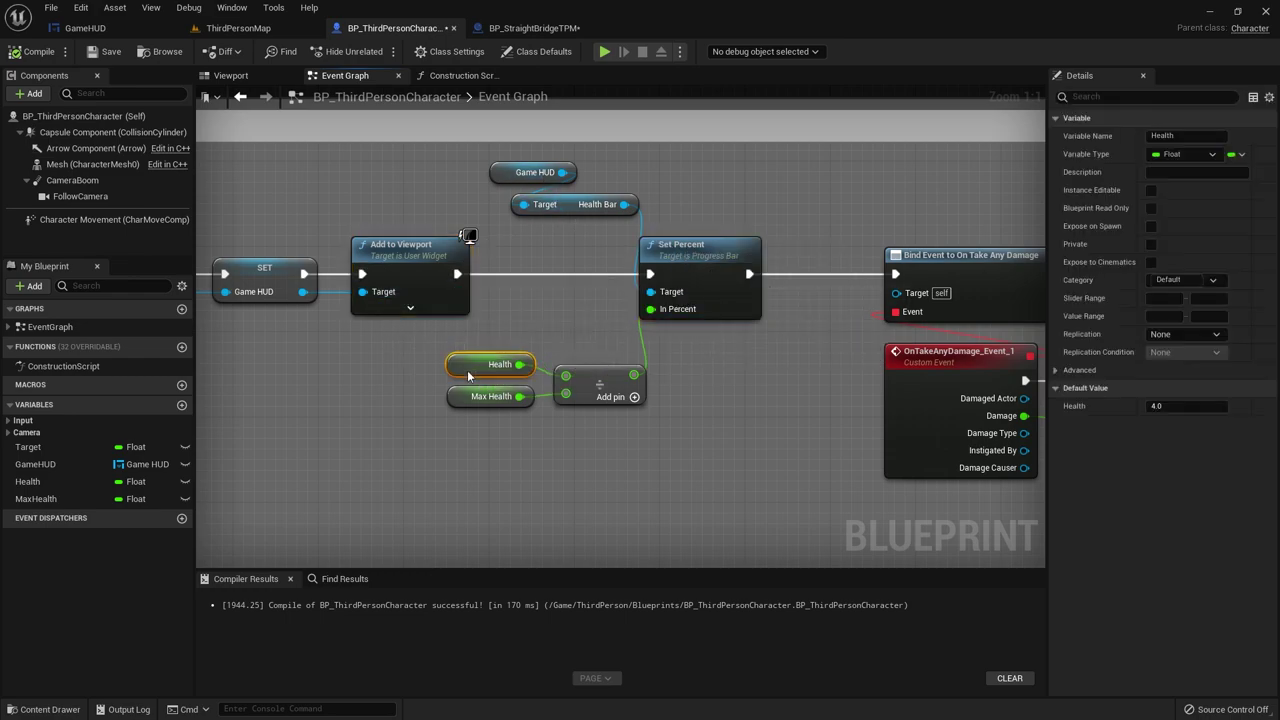
pyautogui.click(467, 431)
pyautogui.click(457, 368)
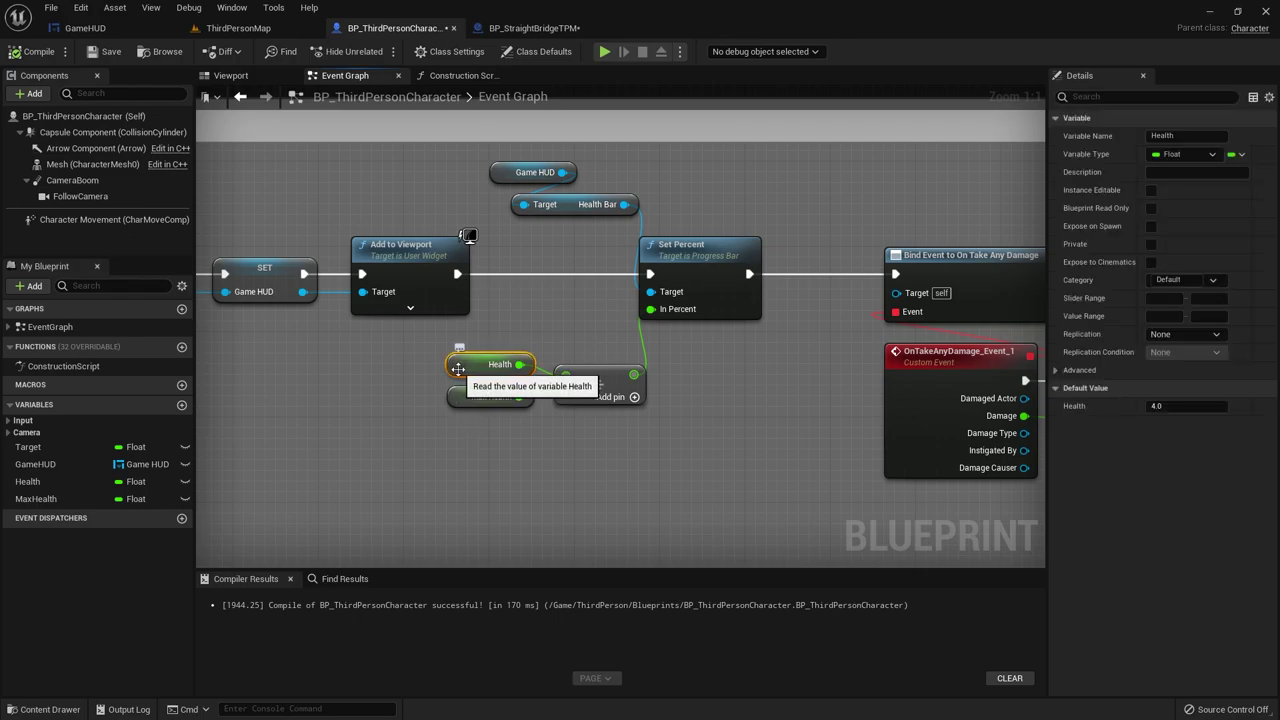
pyautogui.click(465, 401)
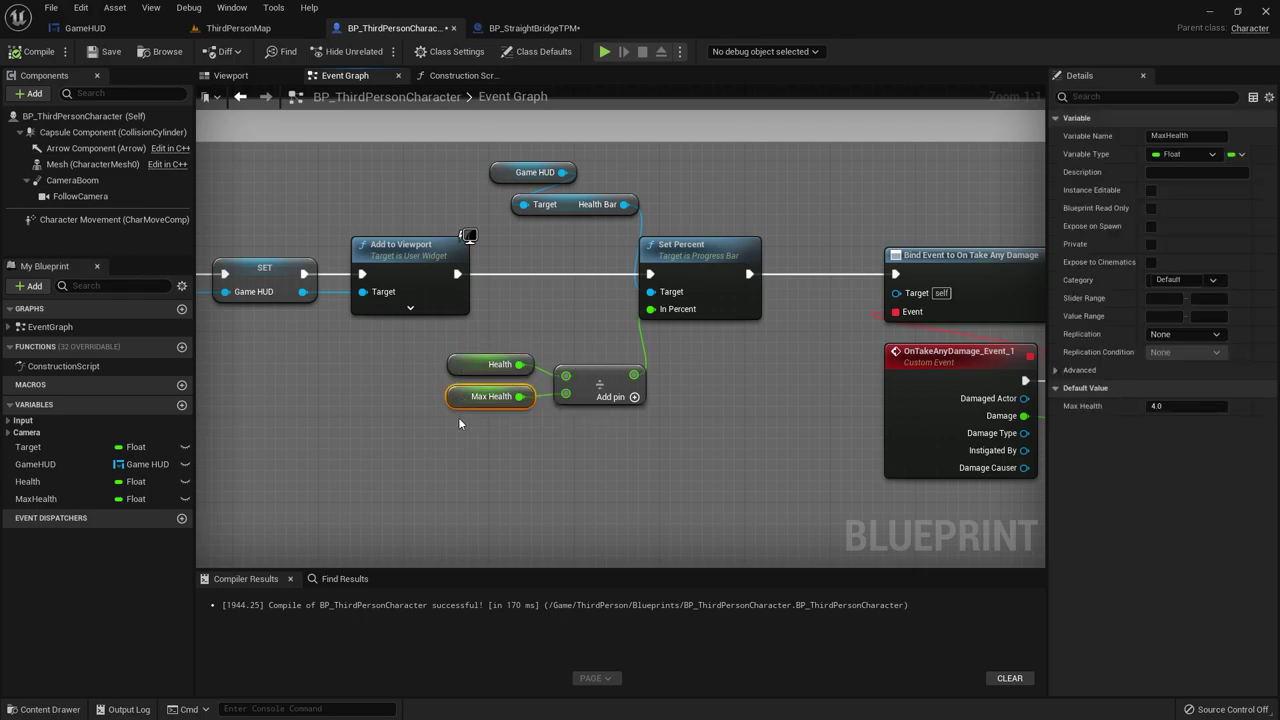
pyautogui.moveTo(704, 322); pyautogui.dragTo(484, 322, button='right')
pyautogui.moveTo(605, 450); pyautogui.dragTo(392, 412, button='right')
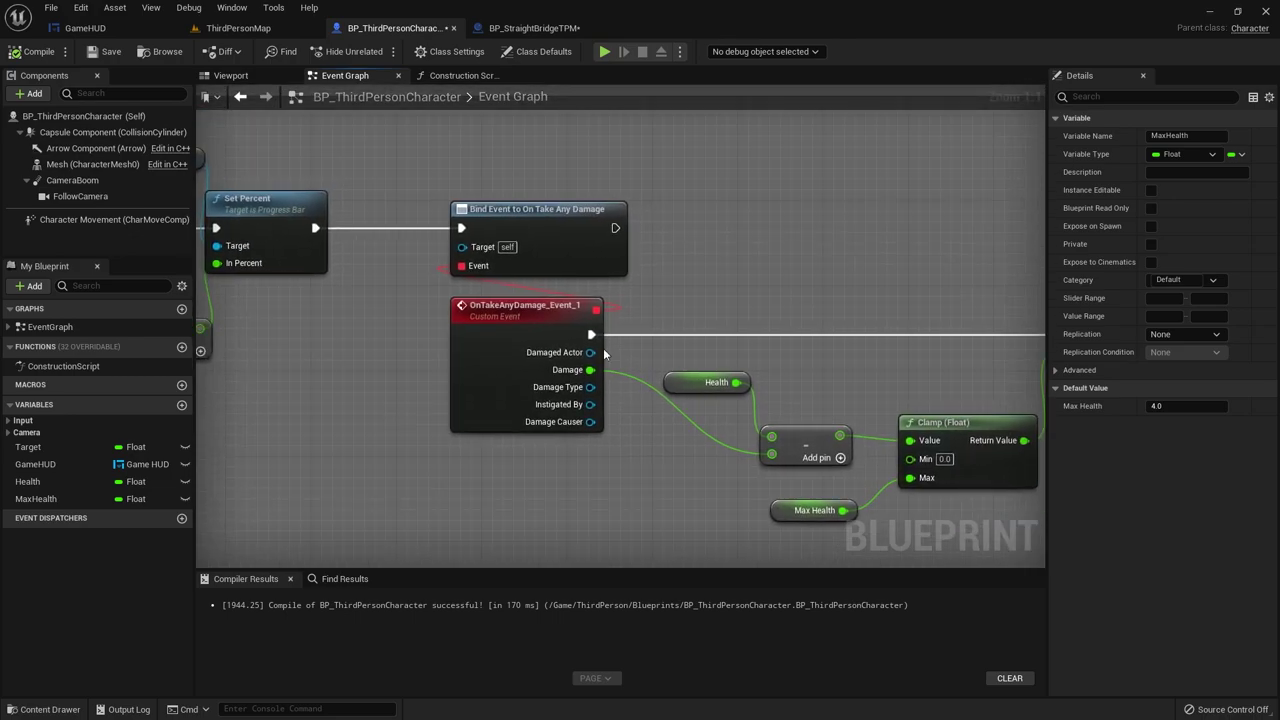
pyautogui.moveTo(610, 404); pyautogui.dragTo(505, 360, button='right')
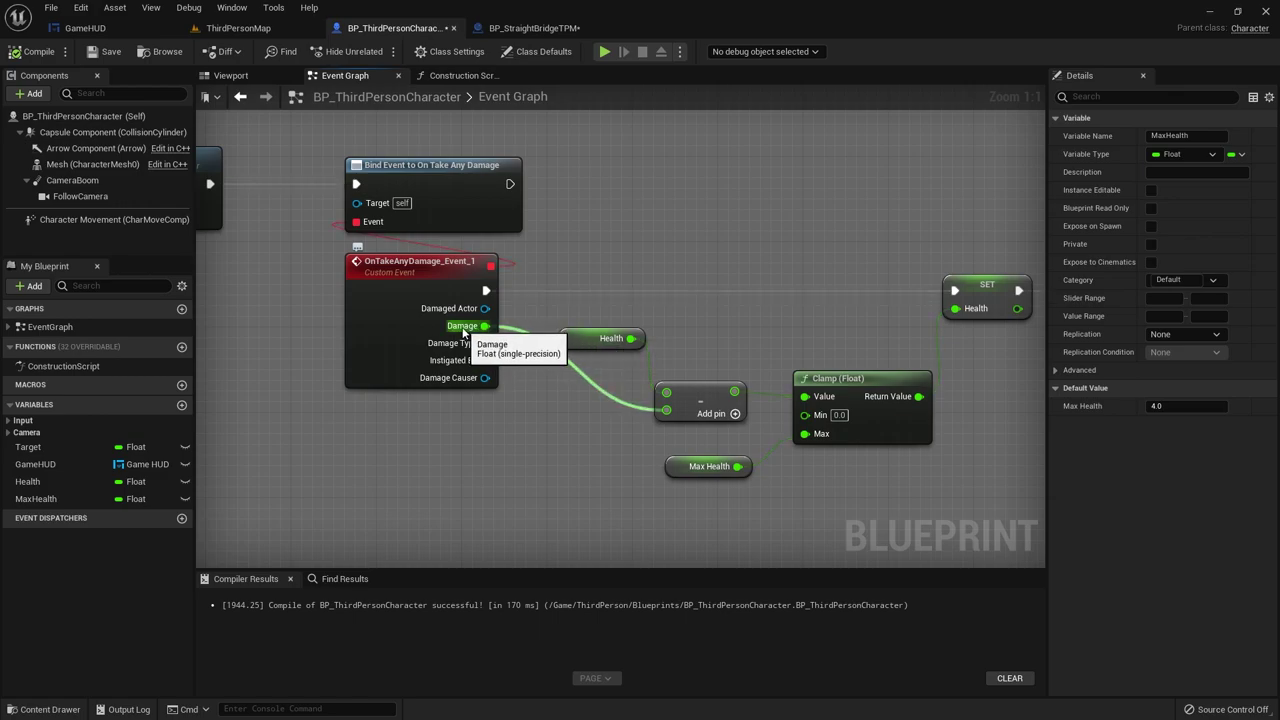
pyautogui.click(590, 340)
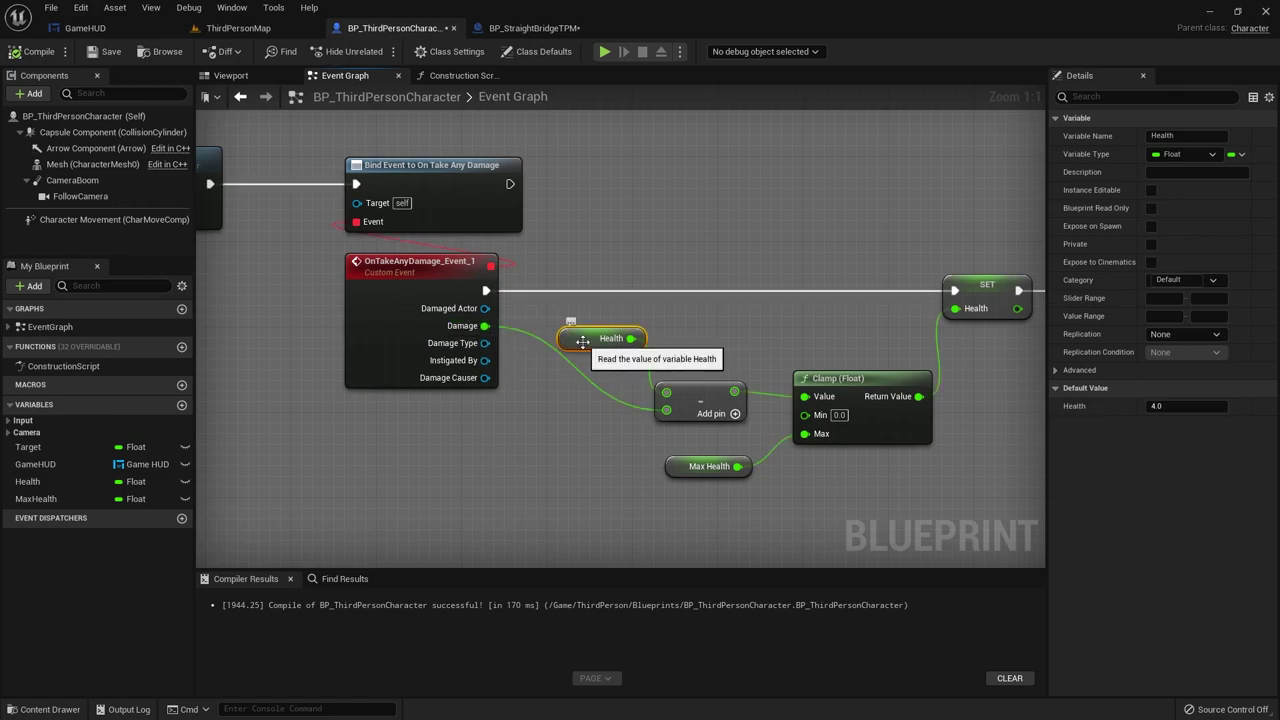
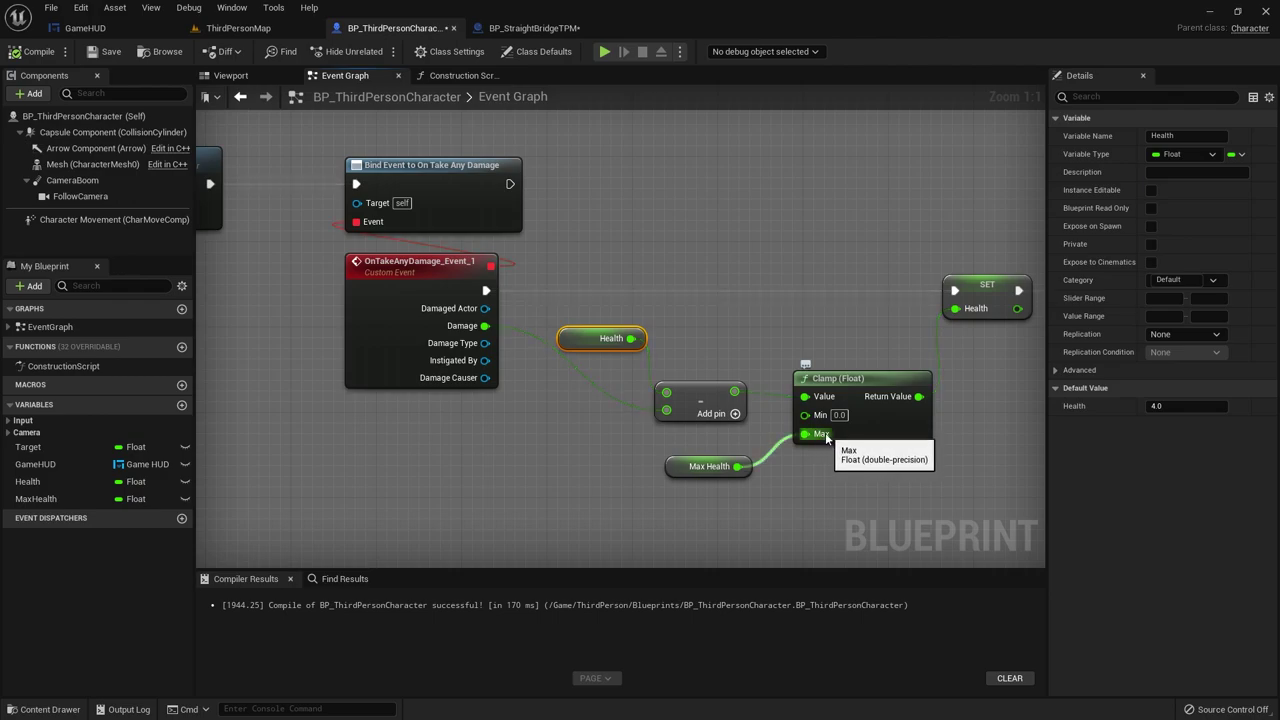
# Step: Wire SET Health's execution output into the Set Percent node
pyautogui.moveTo(883, 434); pyautogui.dragTo(689, 441, button='right')
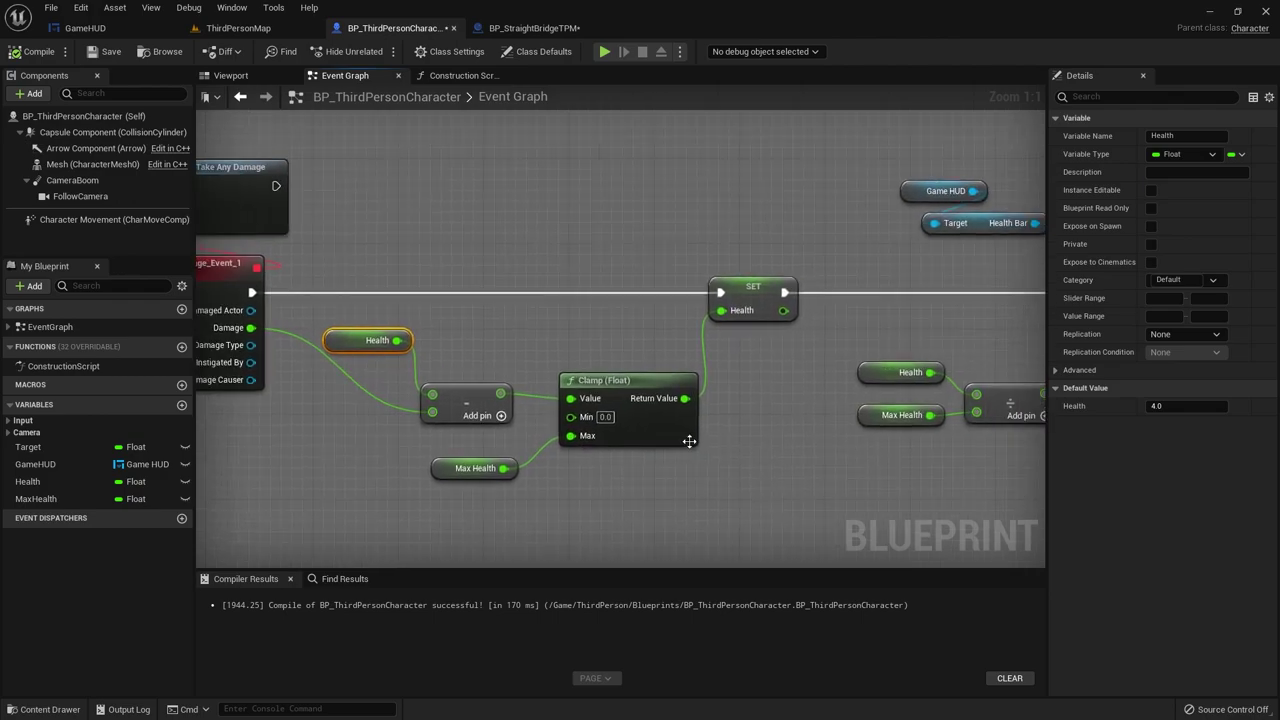
pyautogui.moveTo(750, 341); pyautogui.dragTo(591, 339, button='right')
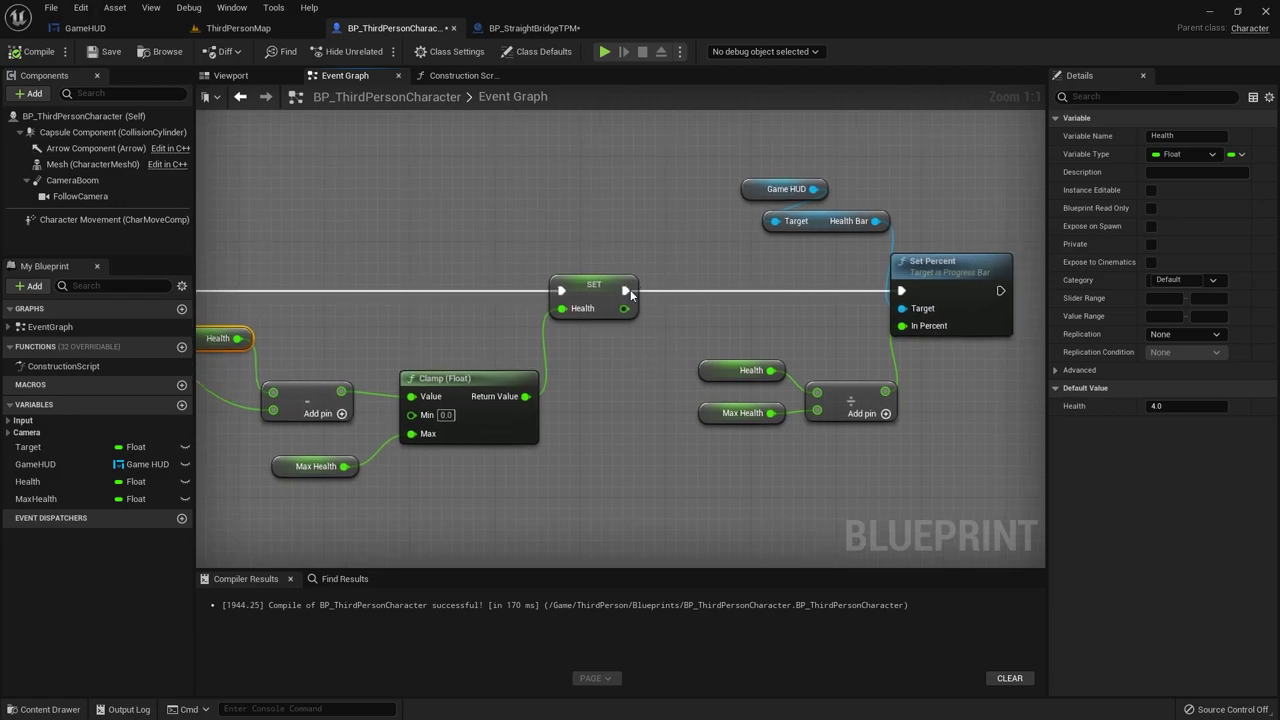
pyautogui.moveTo(625, 290); pyautogui.dragTo(901, 290)
pyautogui.click(681, 292)
pyautogui.moveTo(656, 300); pyautogui.dragTo(398, 300, button='right')
# Step: Insert a Print String after SET that prints the new Health value, and tidy its conversion node
pyautogui.moveTo(368, 298); pyautogui.dragTo(435, 299)
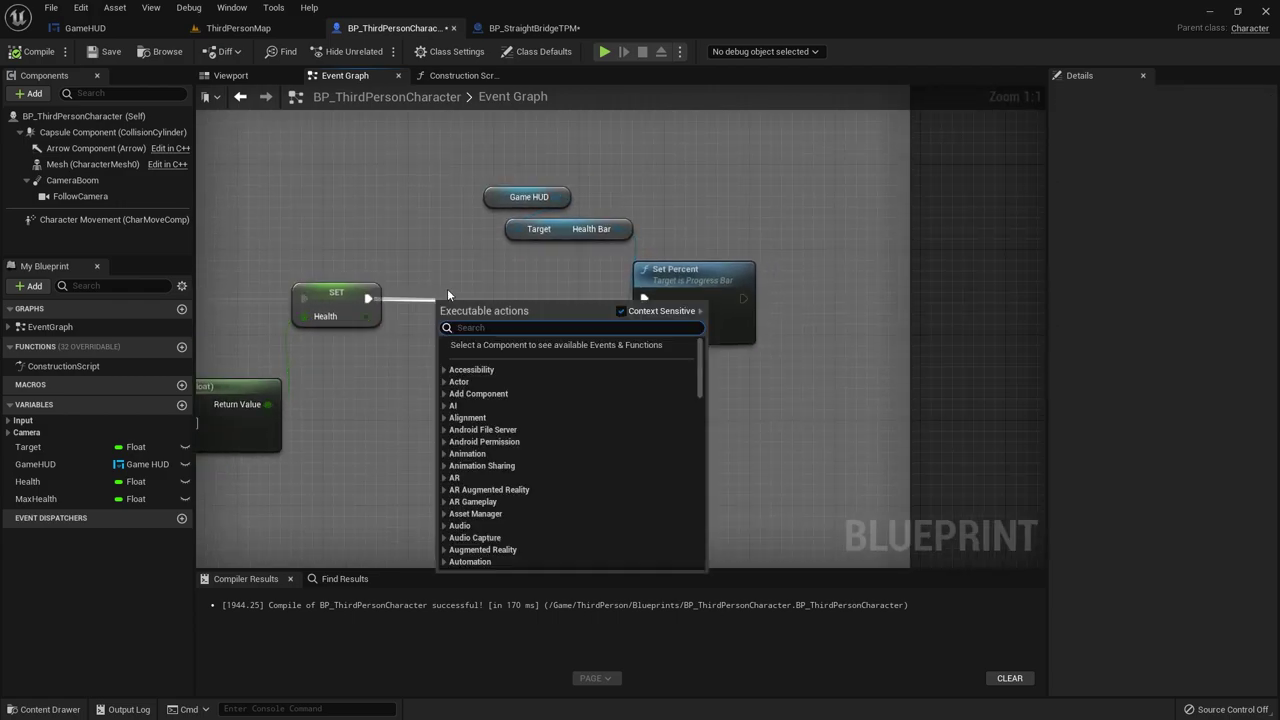
pyautogui.write('print s')
pyautogui.press('Return')
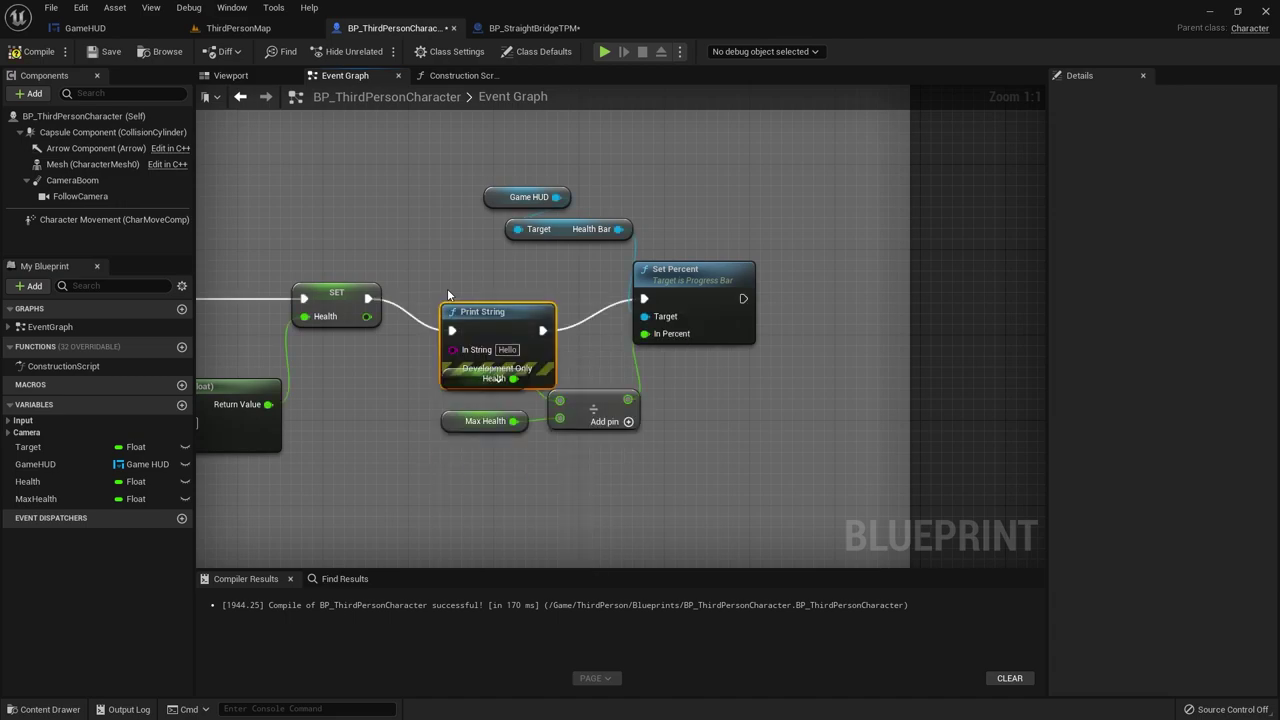
pyautogui.moveTo(367, 316)
pyautogui.mouseDown()
pyautogui.moveTo(431, 306)
pyautogui.moveTo(380, 368)
pyautogui.mouseUp()
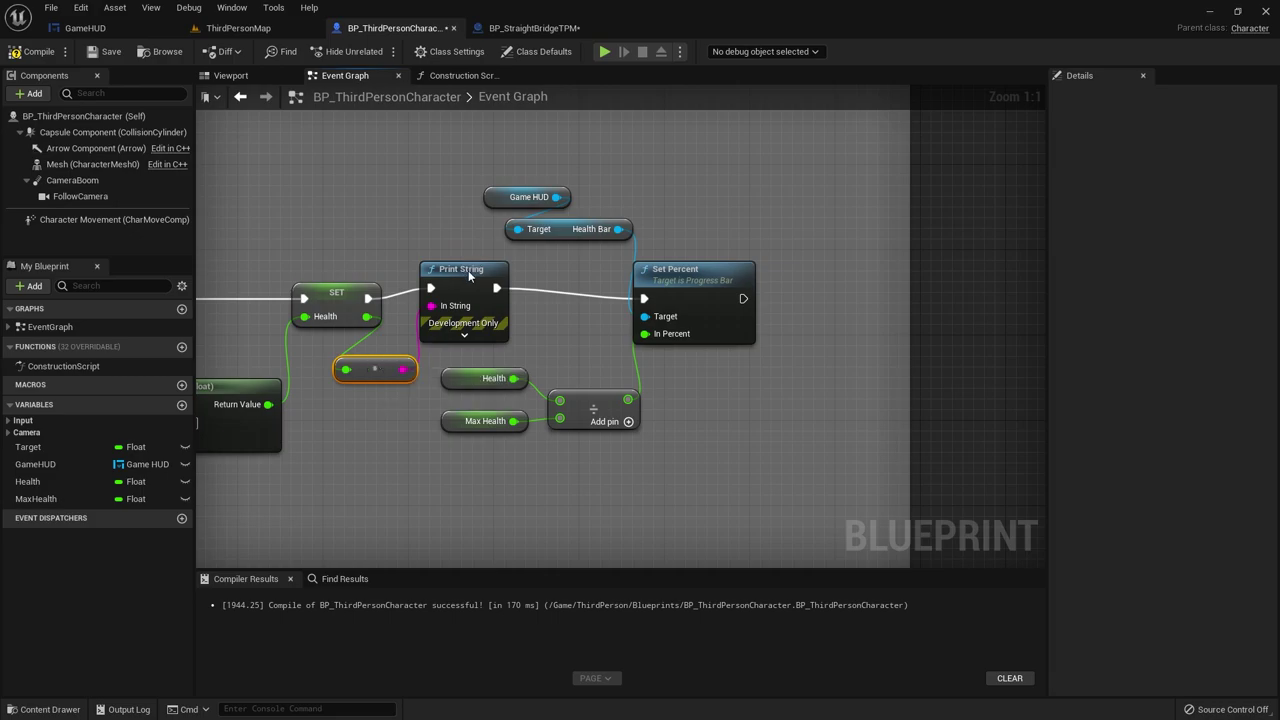
pyautogui.moveTo(471, 277); pyautogui.dragTo(481, 288)
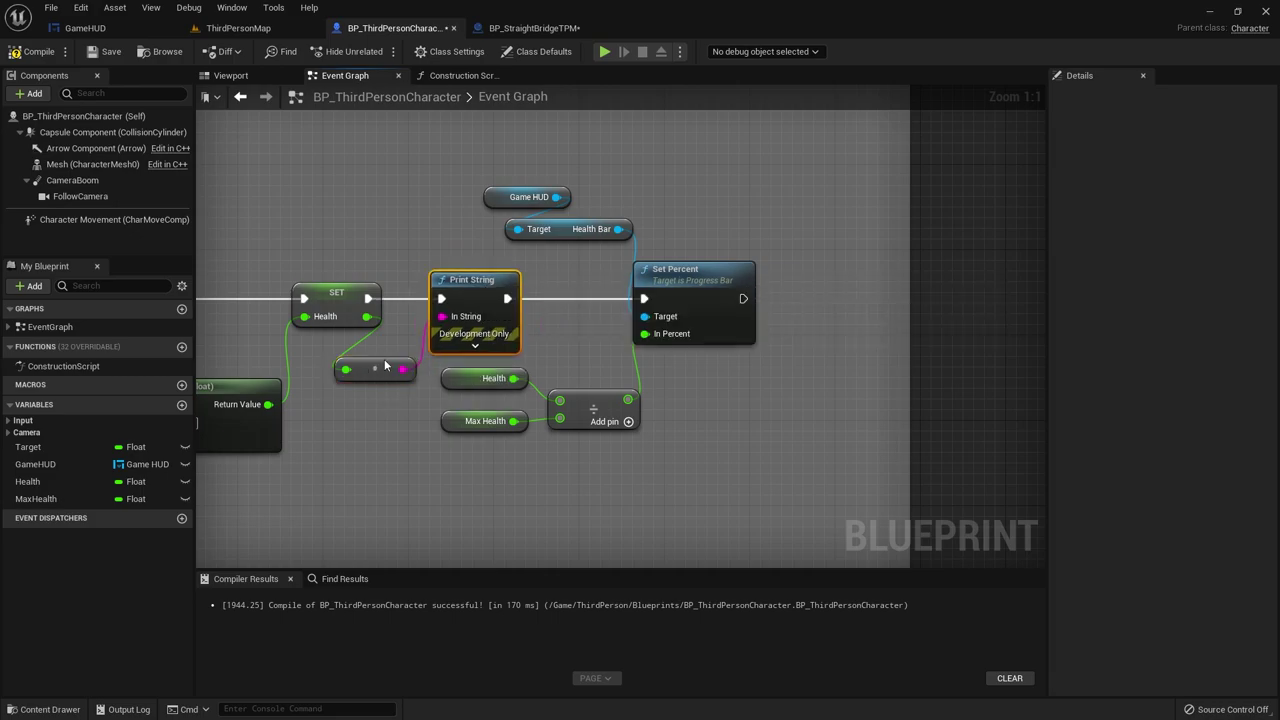
# Step: Compile BP_ThirdPersonCharacter and play-test ThirdPersonMap until the health bar drains, then stop
pyautogui.click(110, 56)
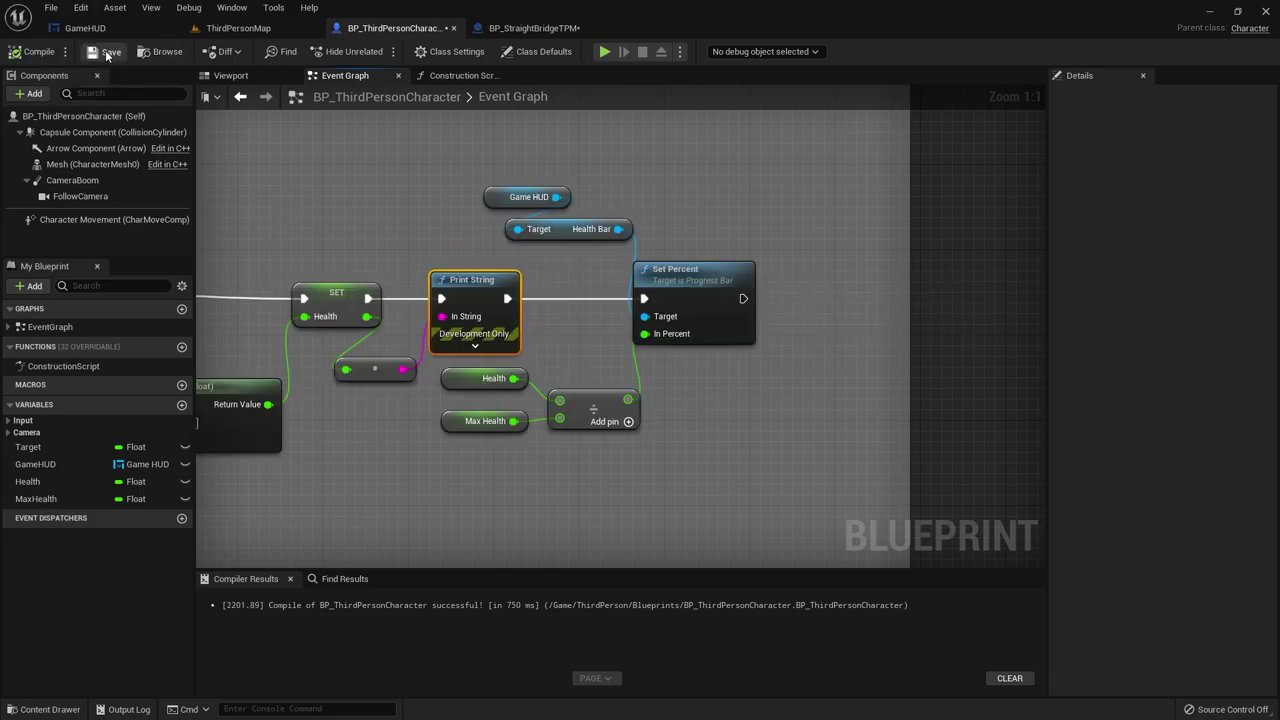
pyautogui.click(222, 33)
pyautogui.click(284, 51)
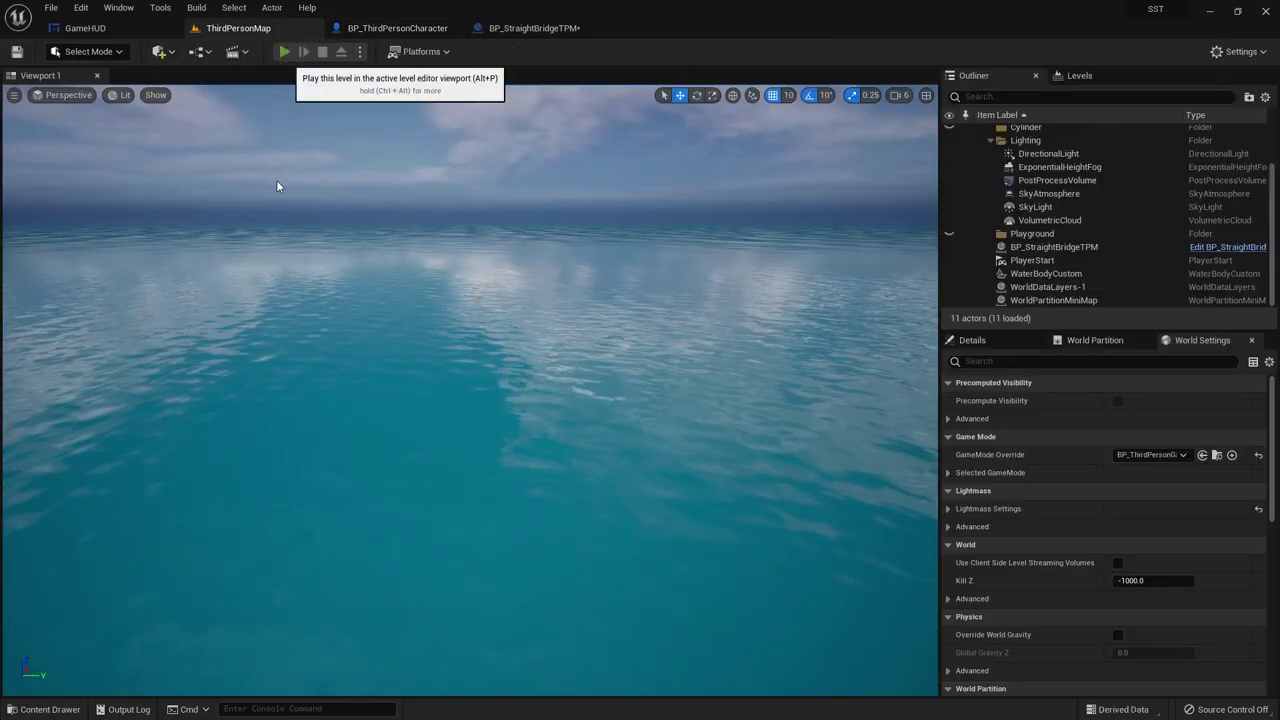
pyautogui.click(338, 340)
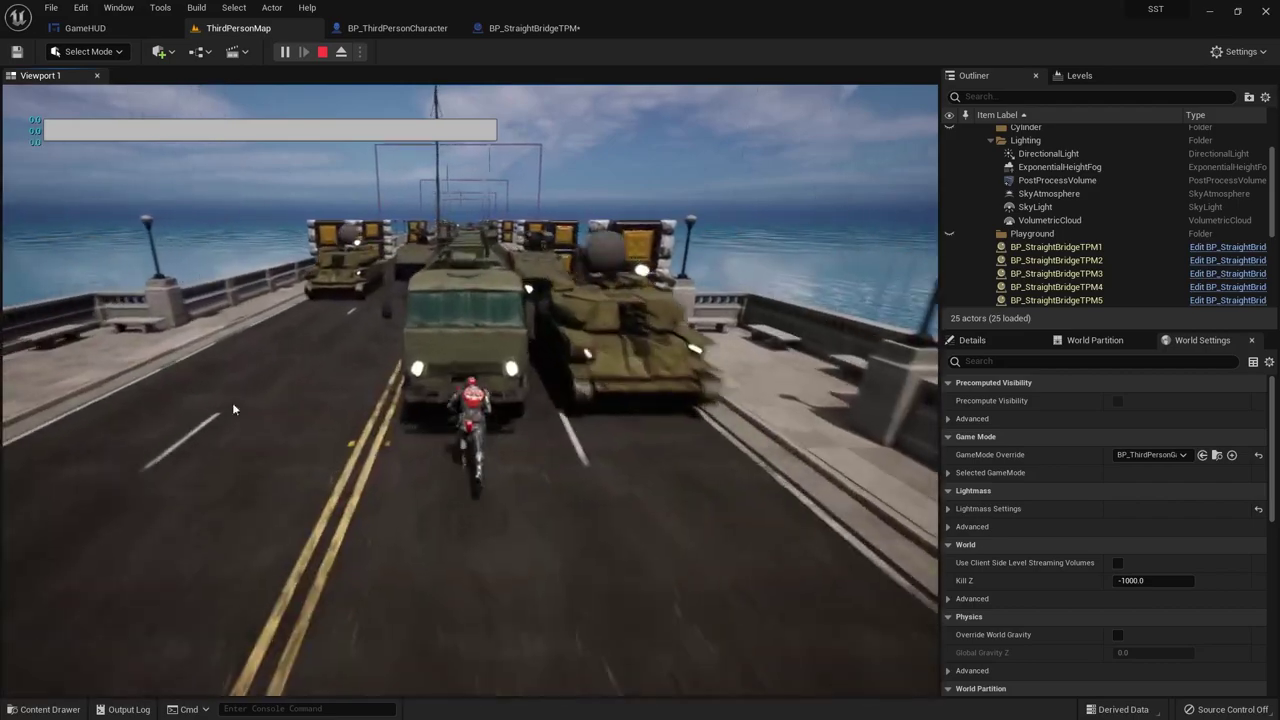
pyautogui.press('Escape')
# Step: Delete the leftover conversion node and connect SET Health's execution directly to Set Percent
pyautogui.click(405, 28)
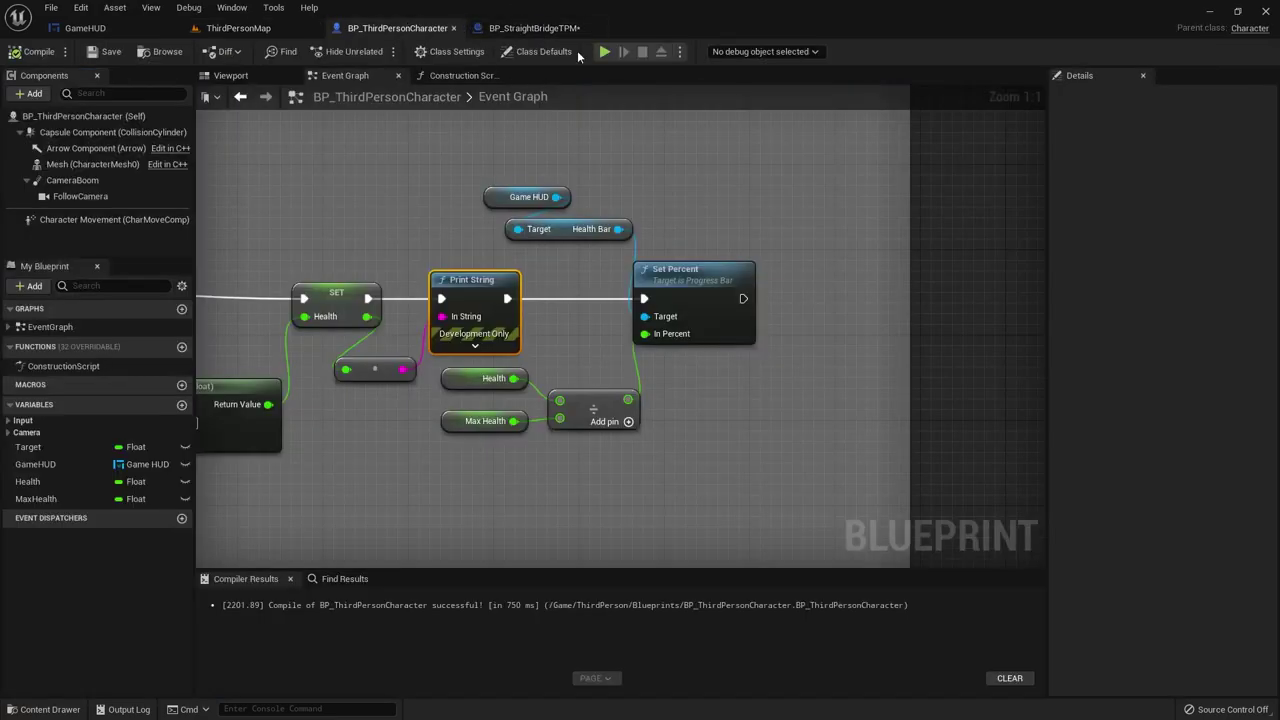
pyautogui.moveTo(377, 338); pyautogui.dragTo(534, 308, button='right')
pyautogui.click(525, 341)
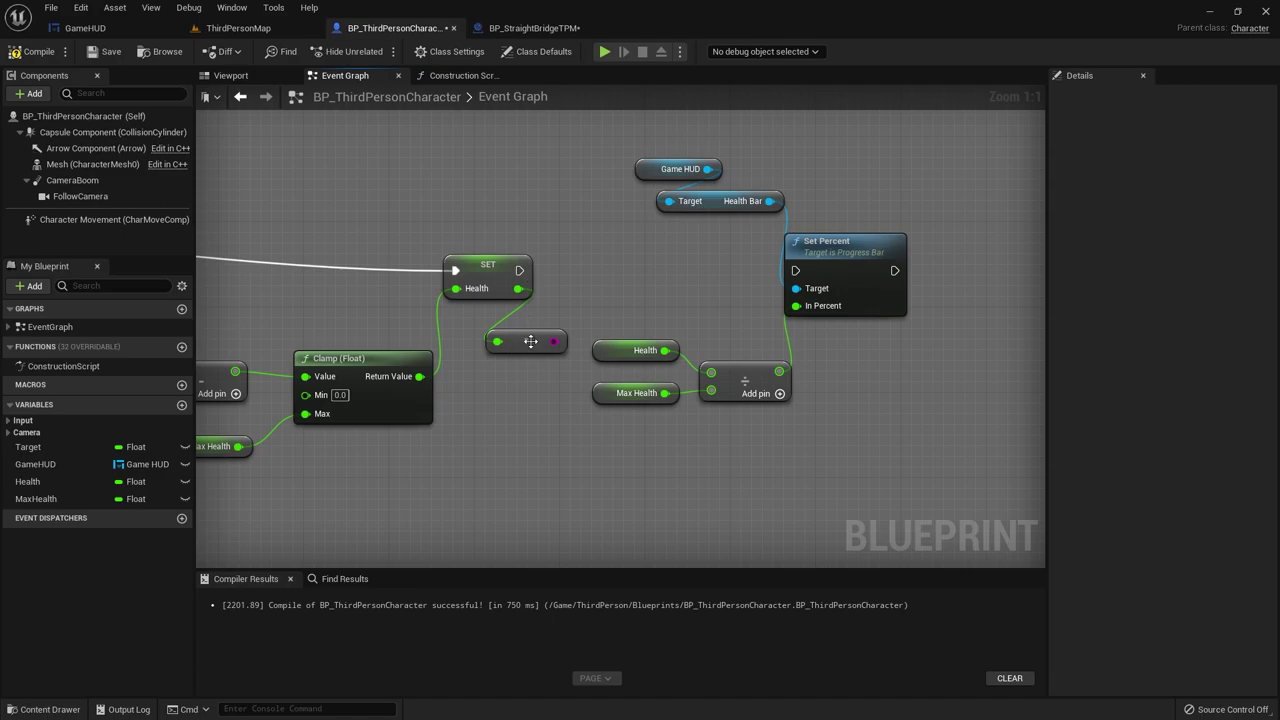
pyautogui.press('Delete')
pyautogui.moveTo(519, 270); pyautogui.dragTo(793, 272)
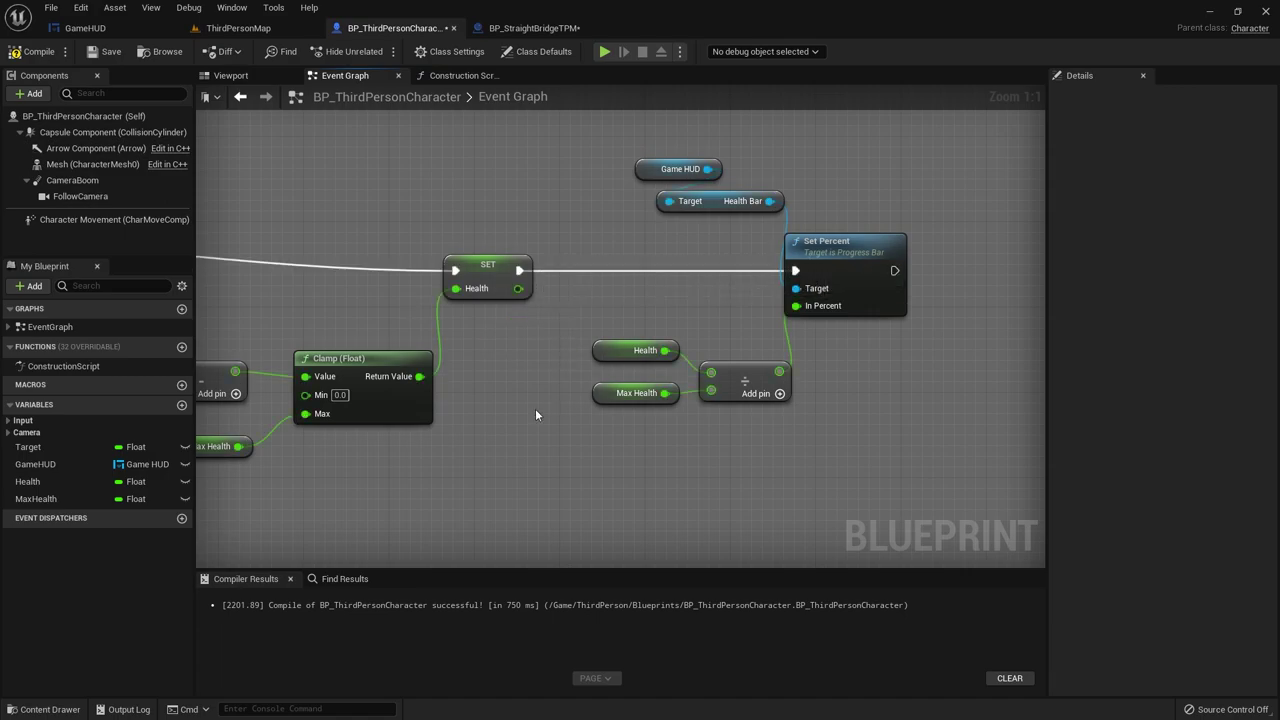
pyautogui.moveTo(561, 142); pyautogui.dragTo(870, 396)
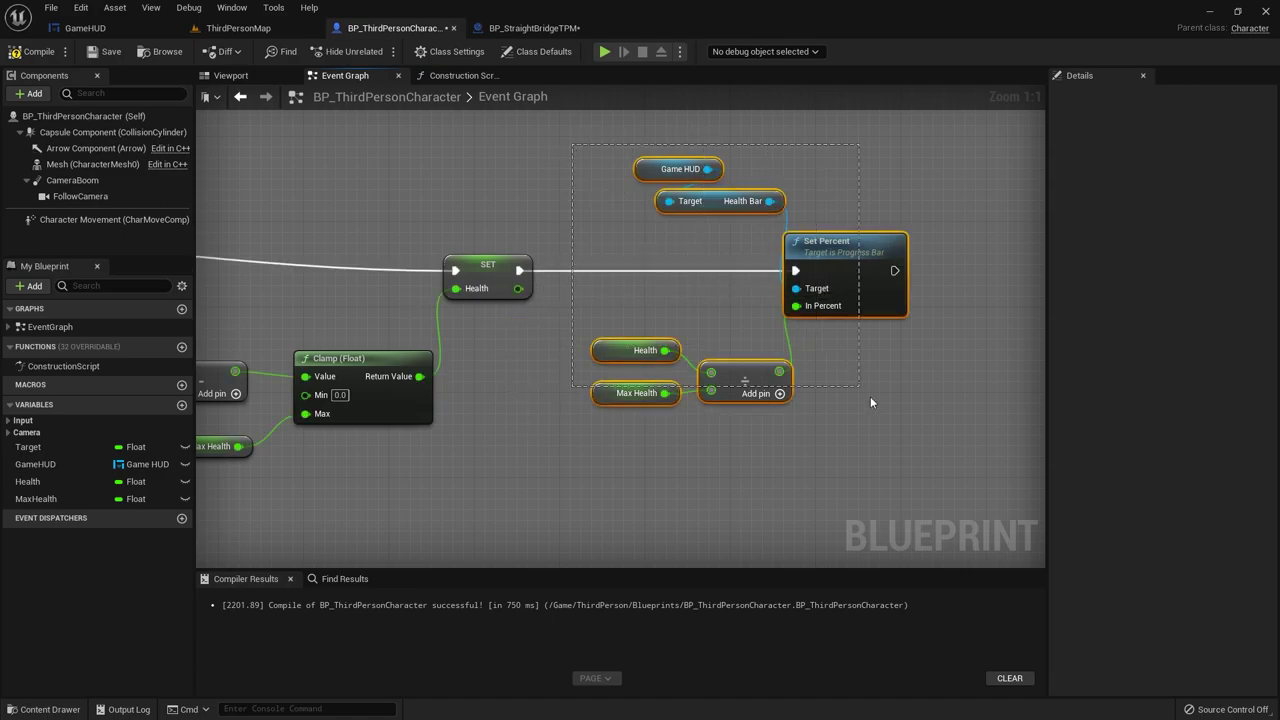
pyautogui.click(830, 515)
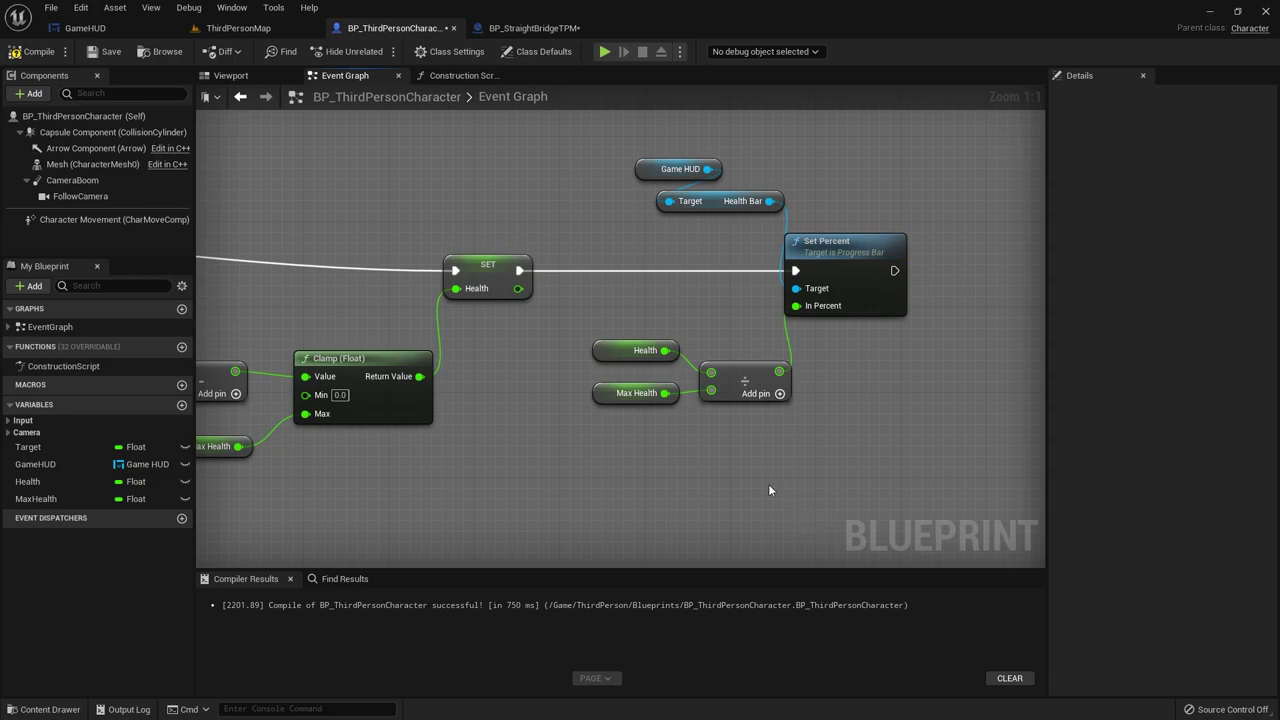
# Step: In BP_StraightBridgeTPM, inspect the overlap's Apply Damage node and confirm the Damage default of 1.0
pyautogui.click(534, 28)
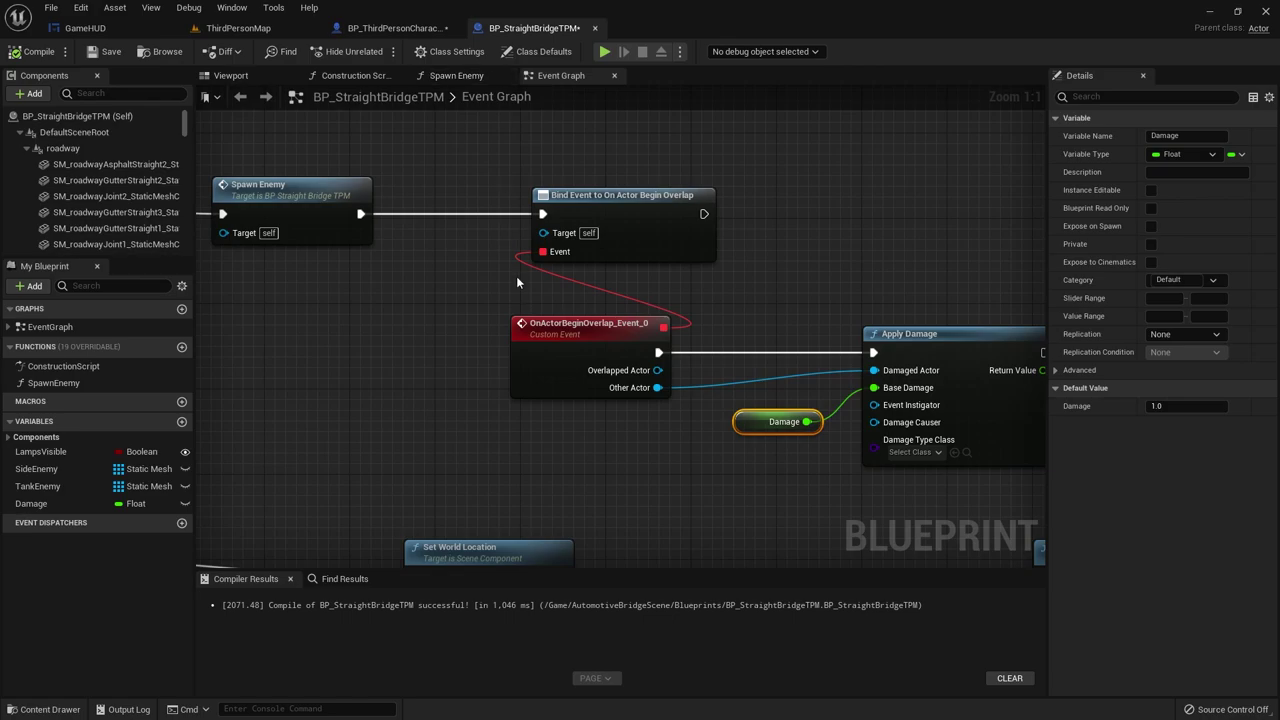
pyautogui.moveTo(397, 335); pyautogui.dragTo(684, 340, button='right')
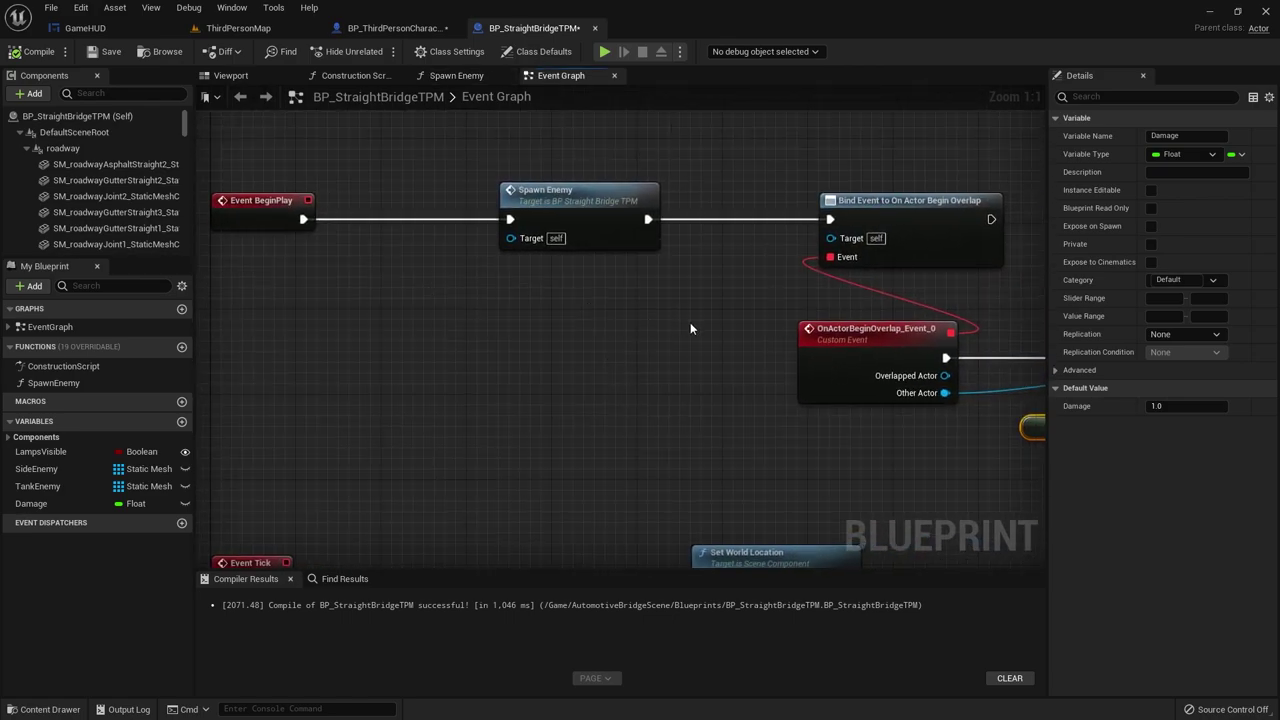
pyautogui.moveTo(758, 349); pyautogui.dragTo(475, 287, button='right')
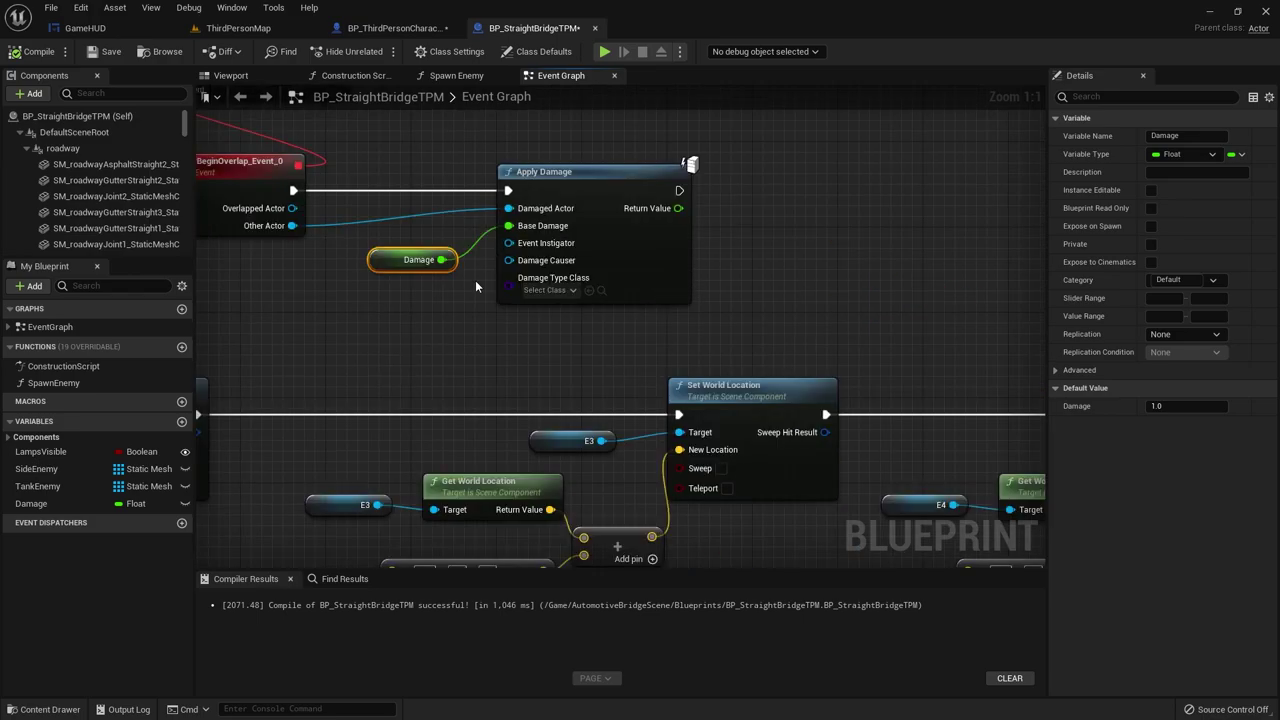
pyautogui.moveTo(392, 293); pyautogui.dragTo(644, 455, button='right')
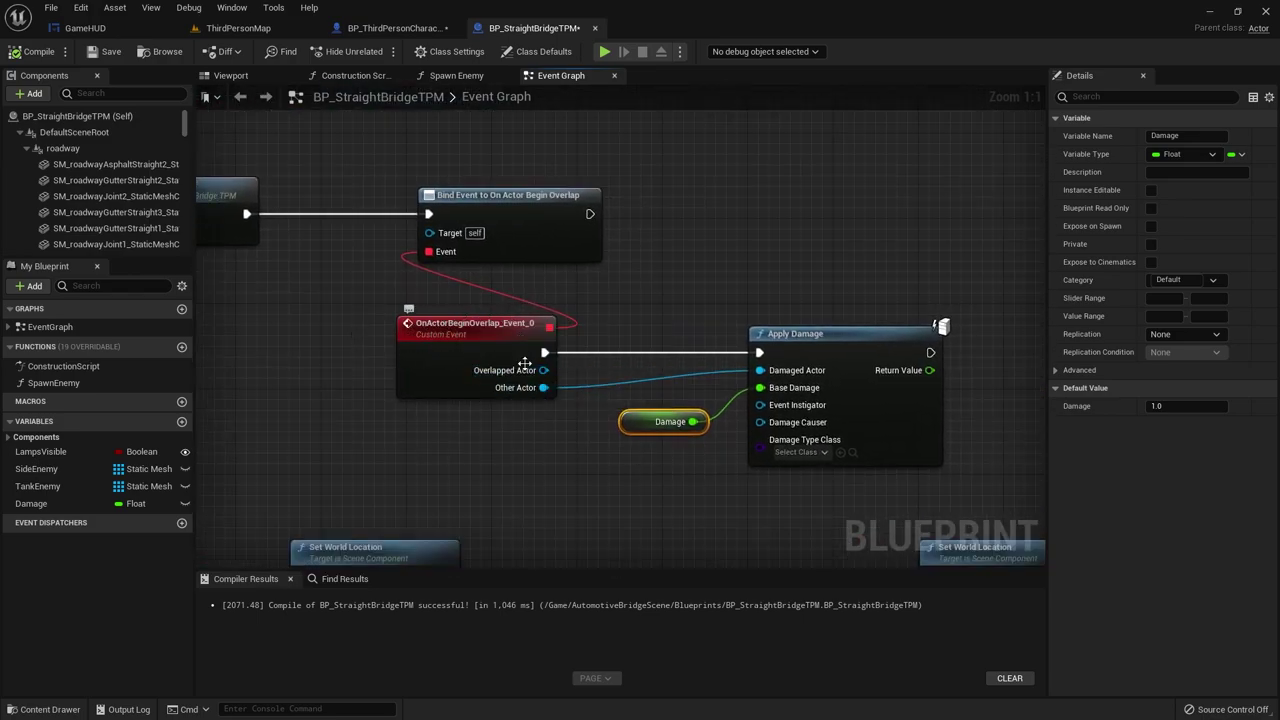
pyautogui.click(790, 334)
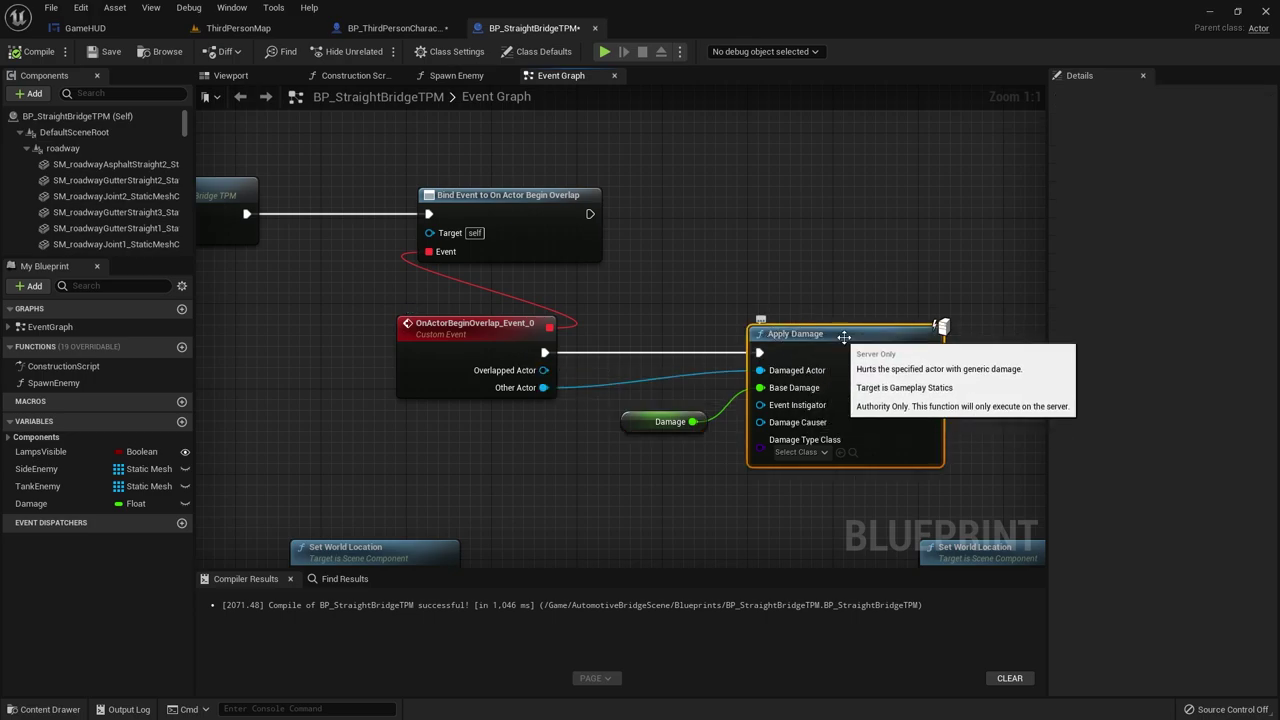
pyautogui.click(665, 421)
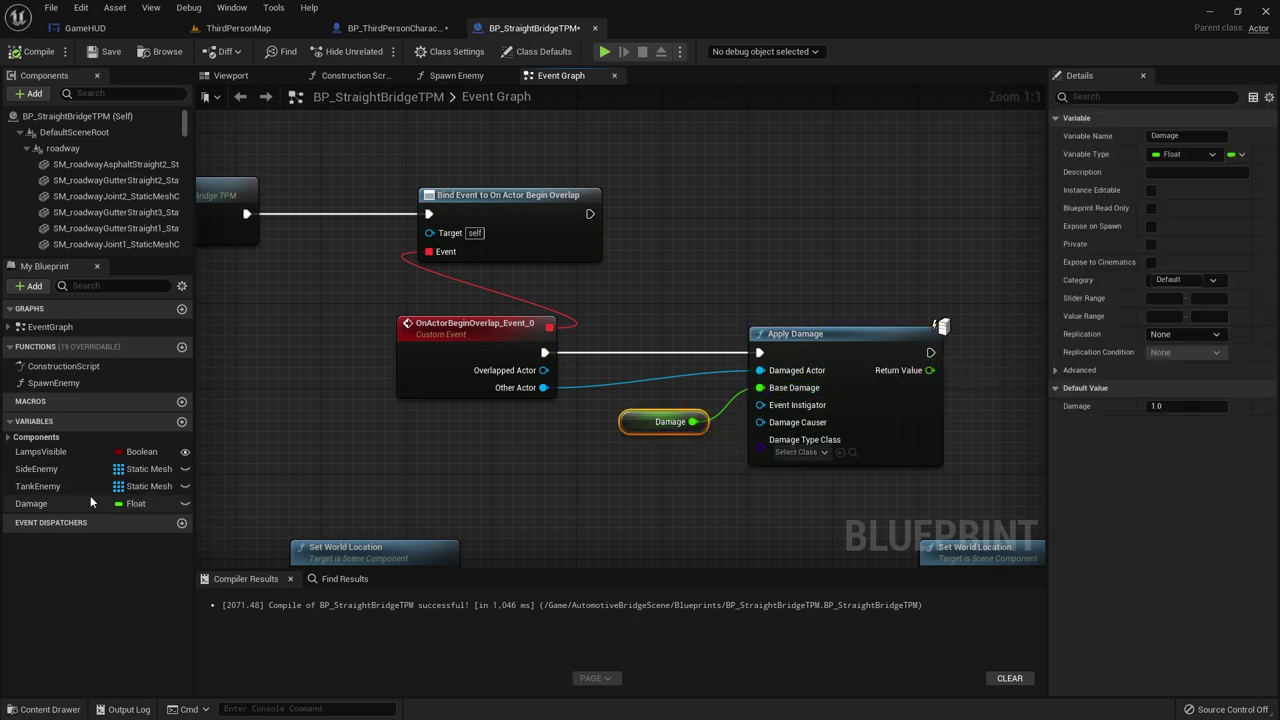
pyautogui.click(1172, 408)
pyautogui.click(598, 405)
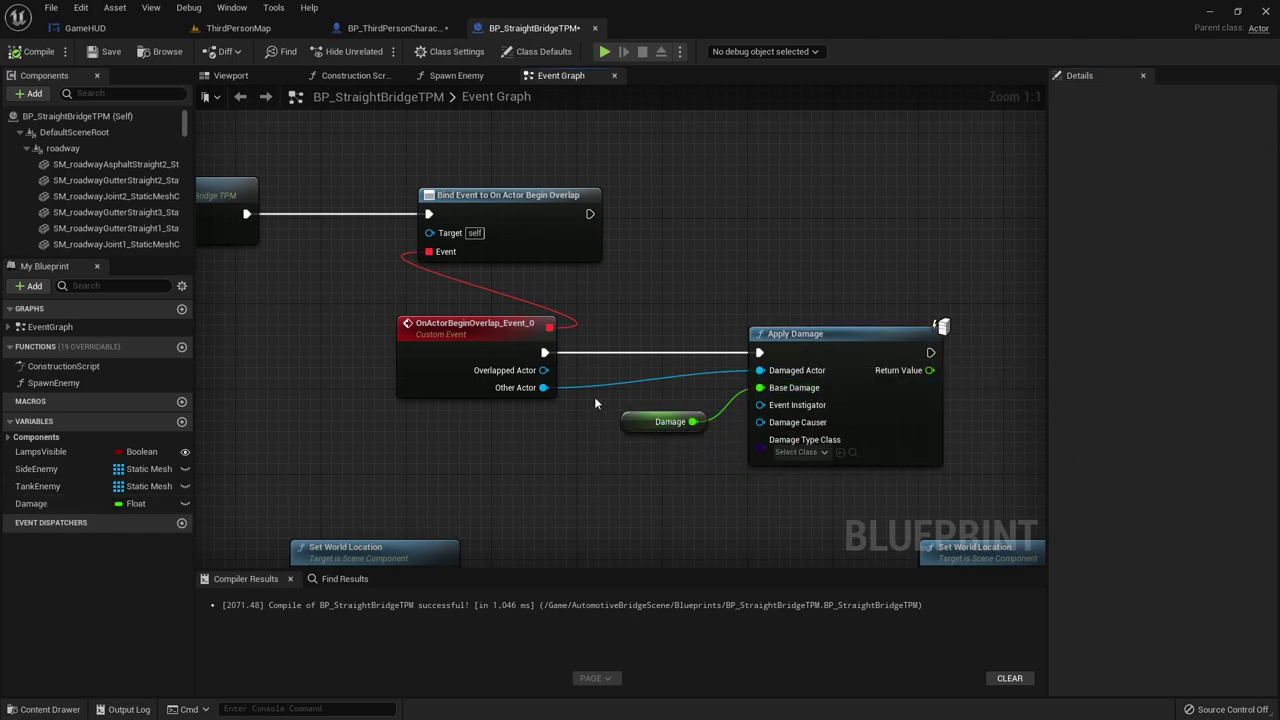
pyautogui.click(387, 31)
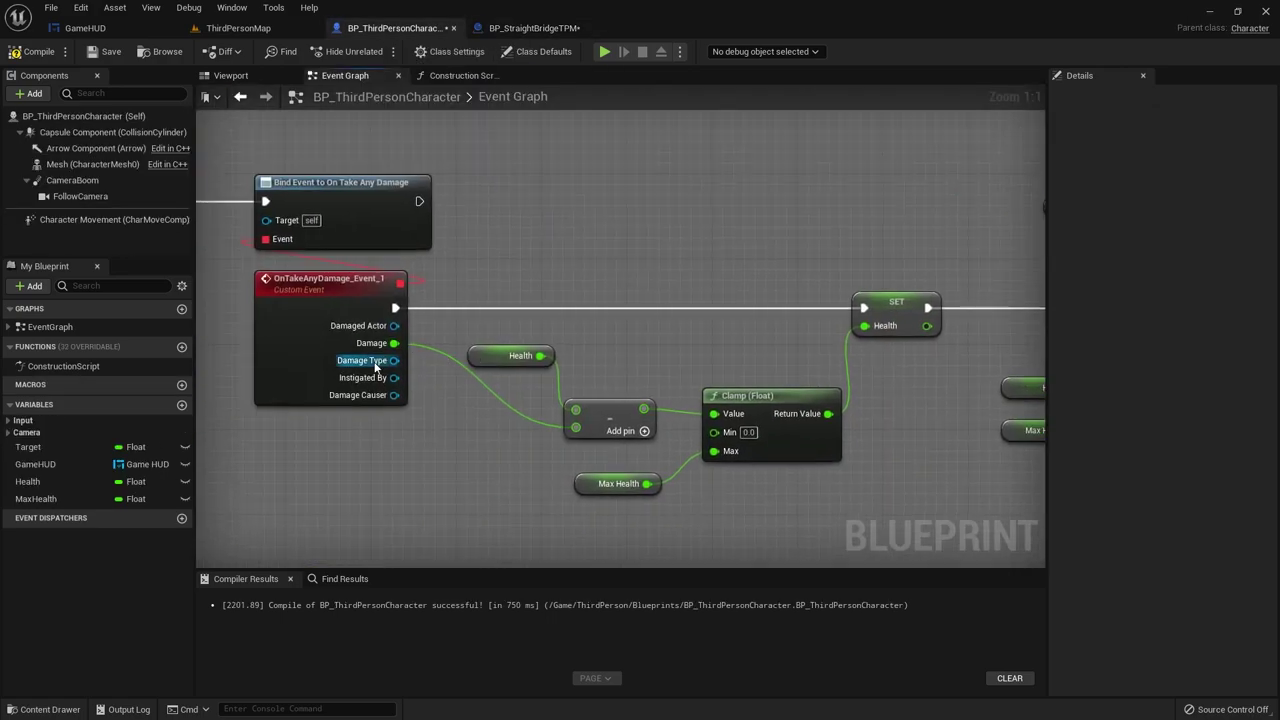
pyautogui.click(534, 28)
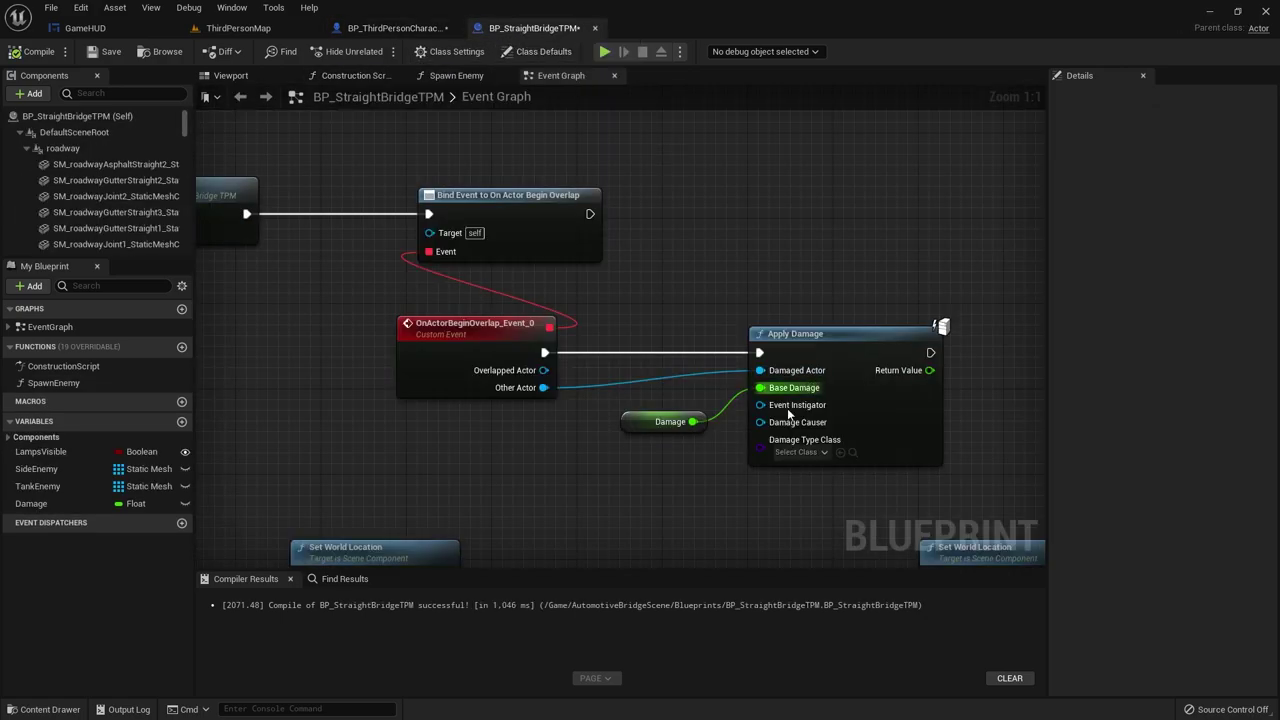
pyautogui.click(387, 28)
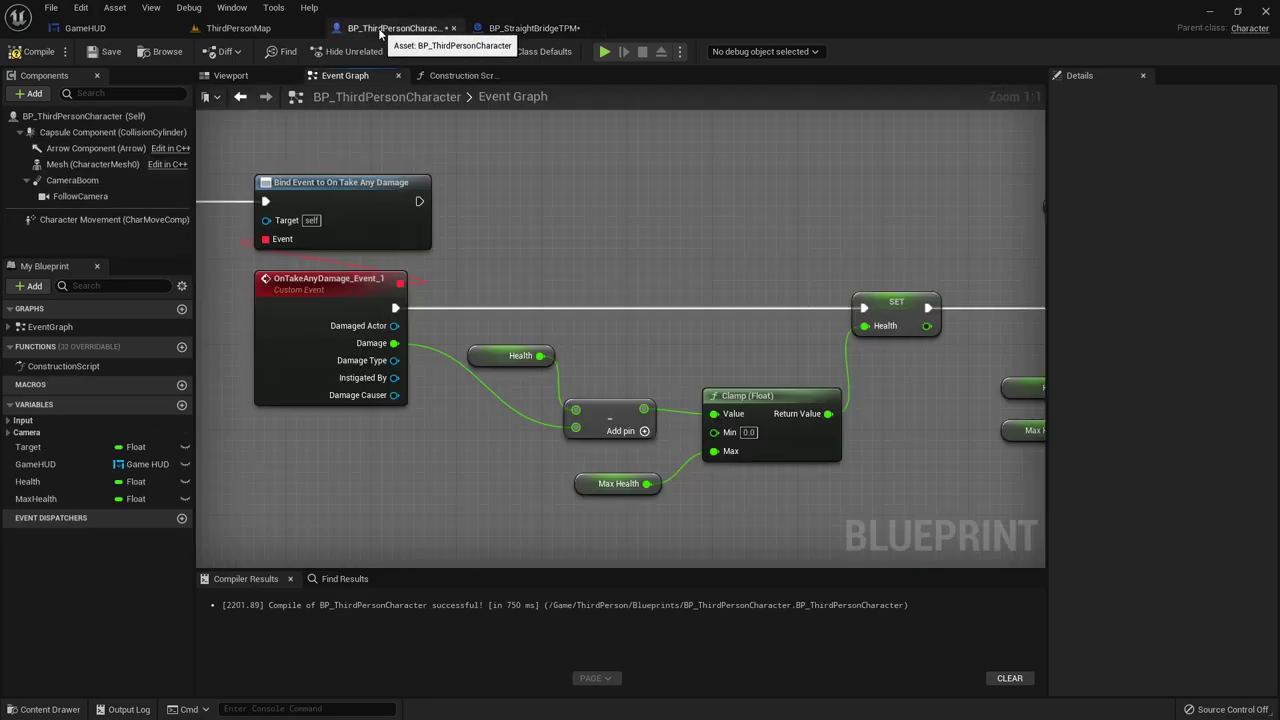
pyautogui.scroll(-2, 678, 431)
pyautogui.moveTo(678, 431); pyautogui.dragTo(548, 400, button='right')
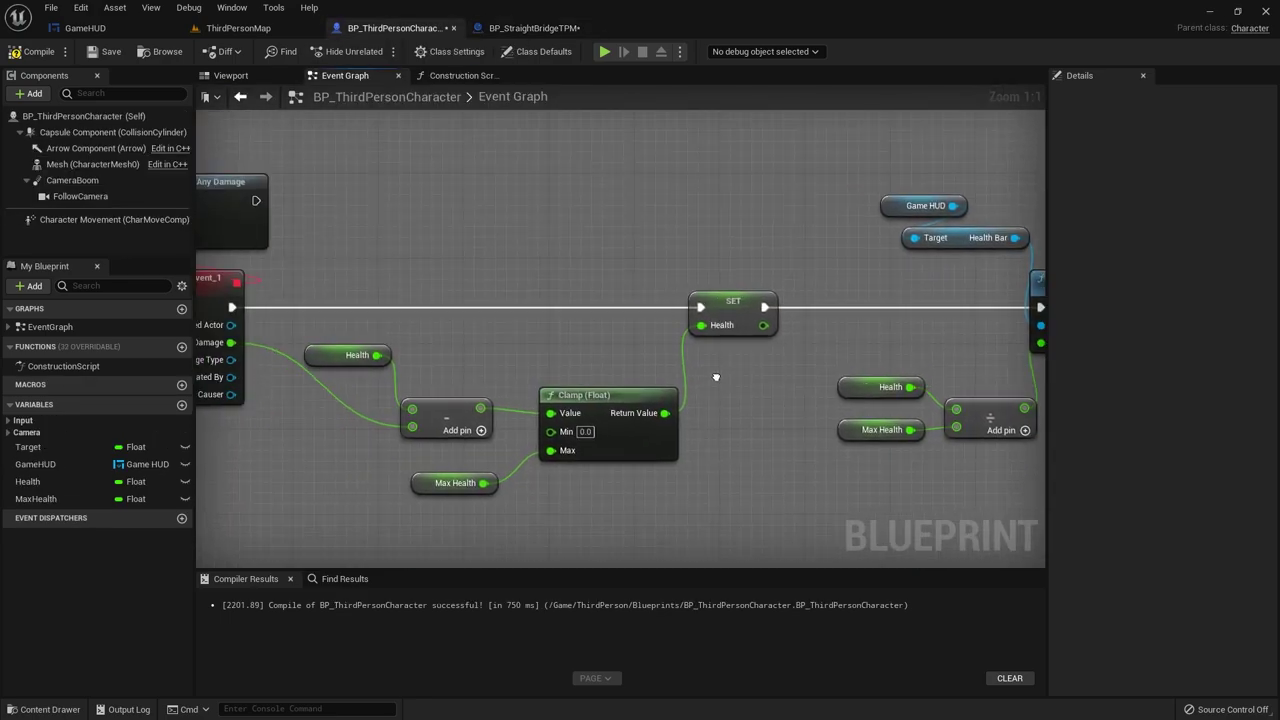
pyautogui.scroll(-2, 432, 301)
pyautogui.moveTo(432, 301)
pyautogui.mouseDown(button='right')
pyautogui.moveTo(711, 372)
pyautogui.moveTo(564, 381)
pyautogui.mouseUp(button='right')
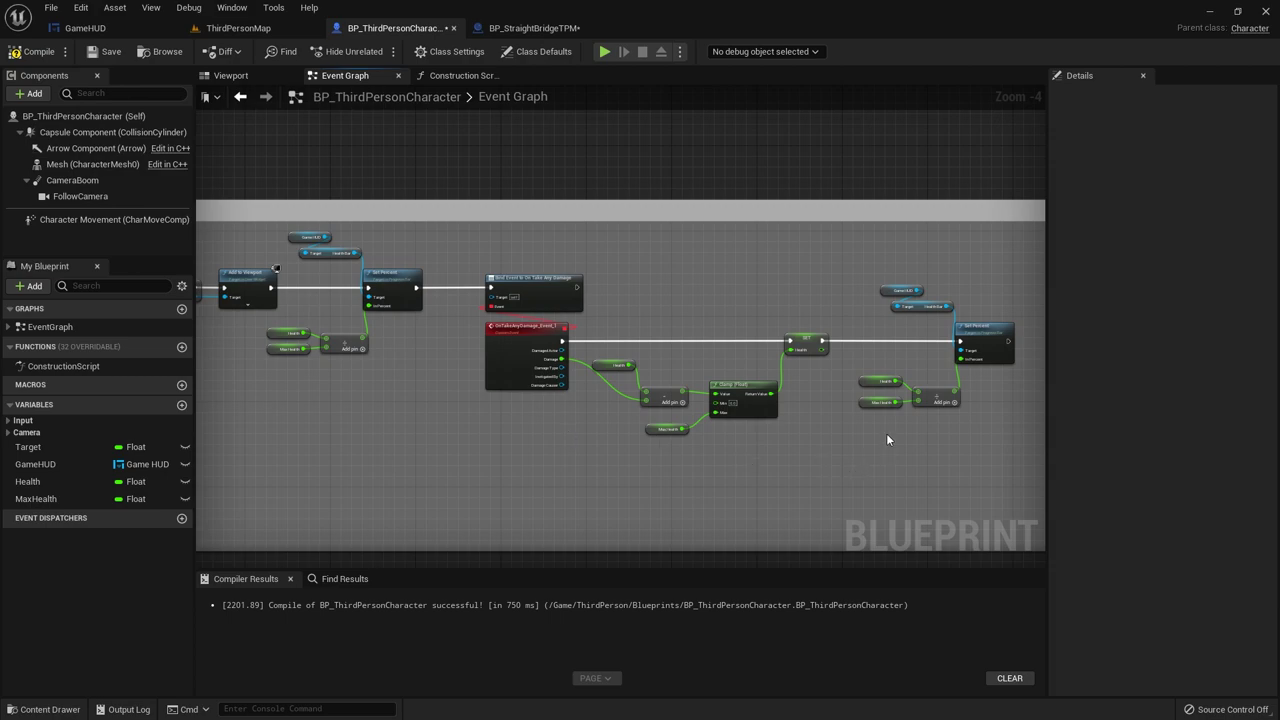
pyautogui.scroll(1, 886, 433)
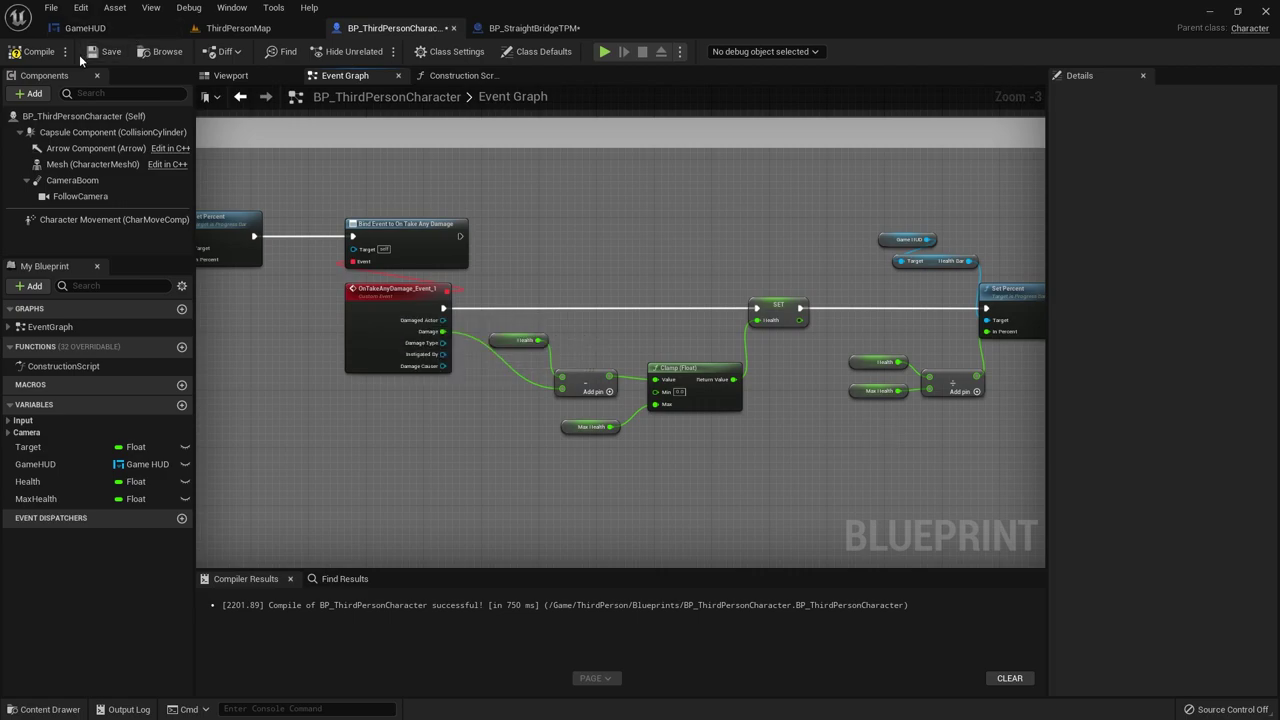